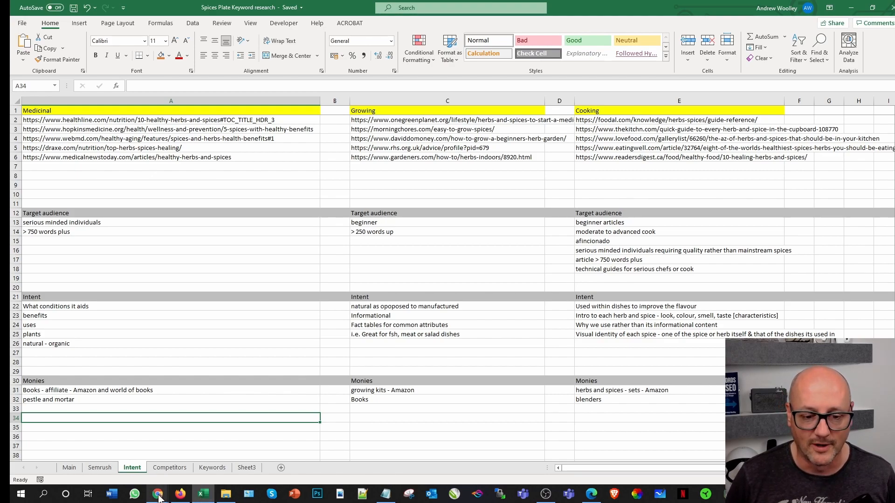
mouse_move(159, 498)
click(208, 455)
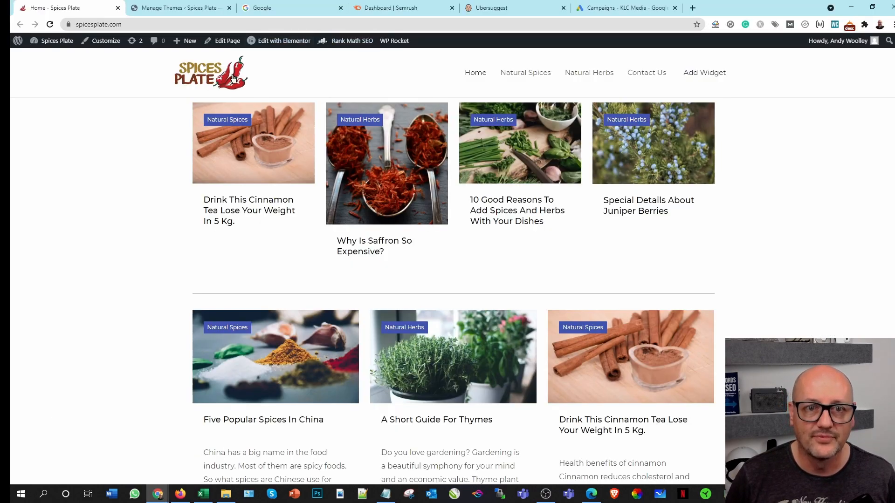
click(274, 9)
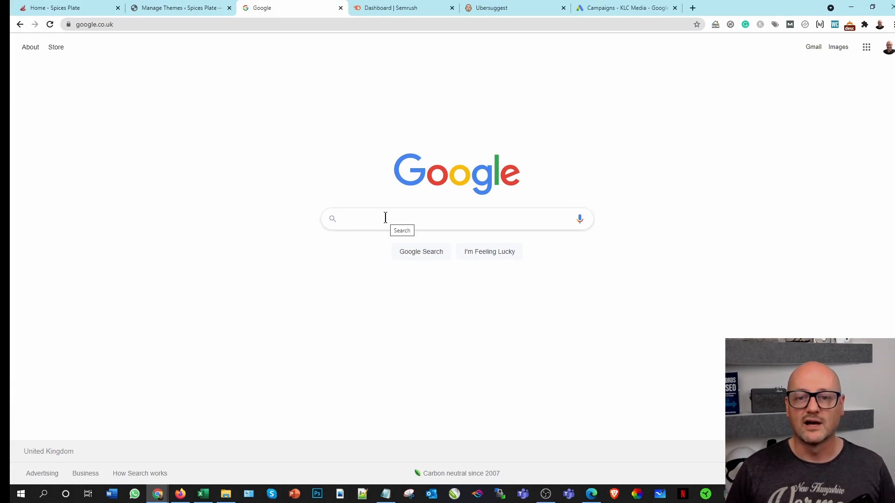
Step: Switch to the Excel keyword workbook and review the purposes, herbs and spices, and plant examples on the Main sheet
click(203, 493)
click(70, 468)
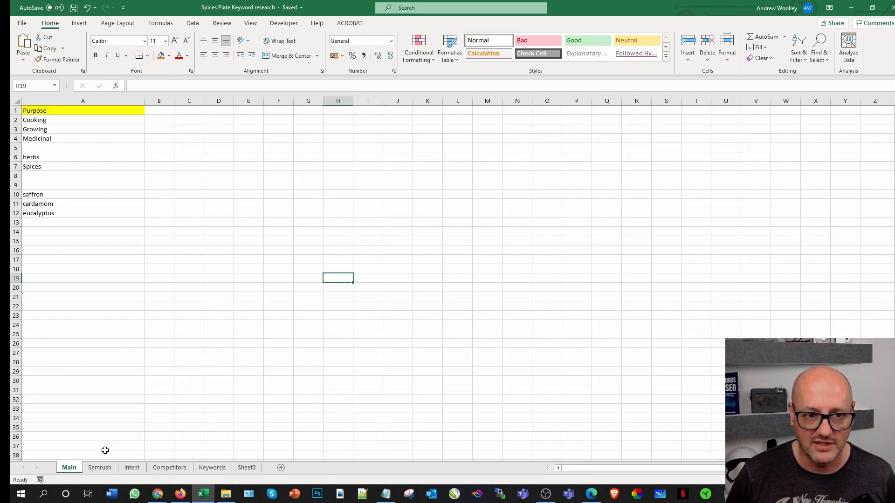
drag(59, 120, 59, 138)
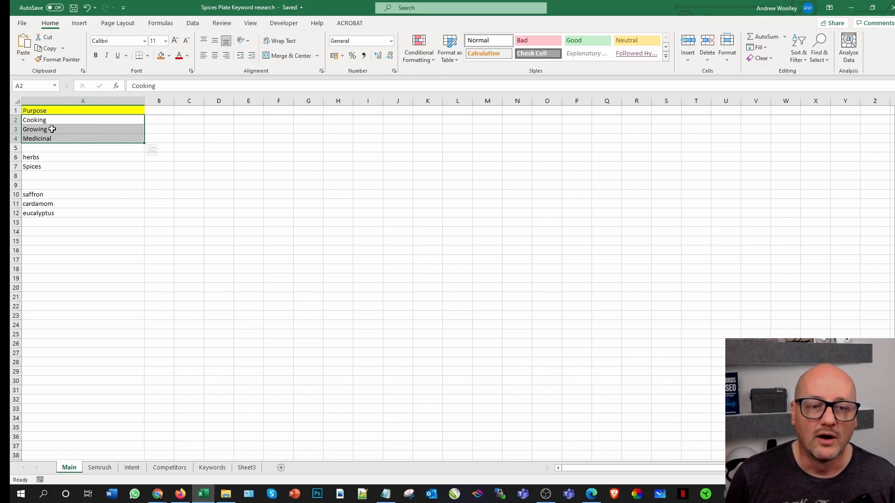
drag(40, 157, 41, 166)
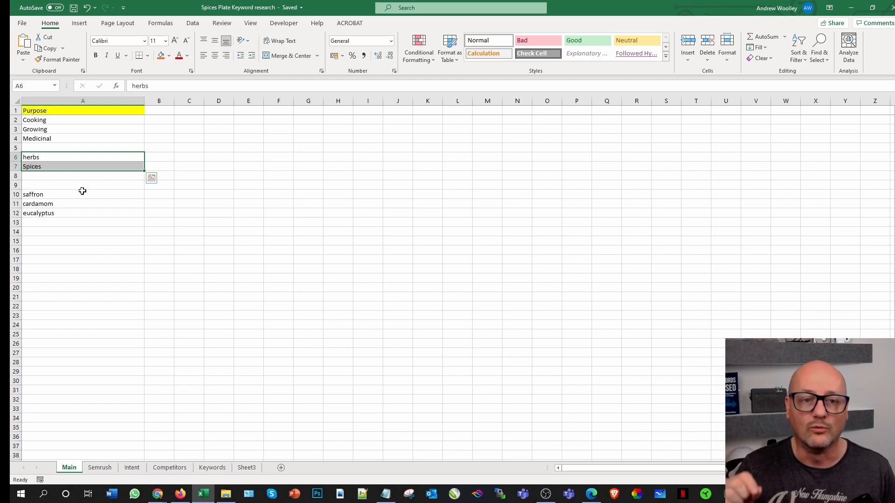
drag(69, 192, 68, 212)
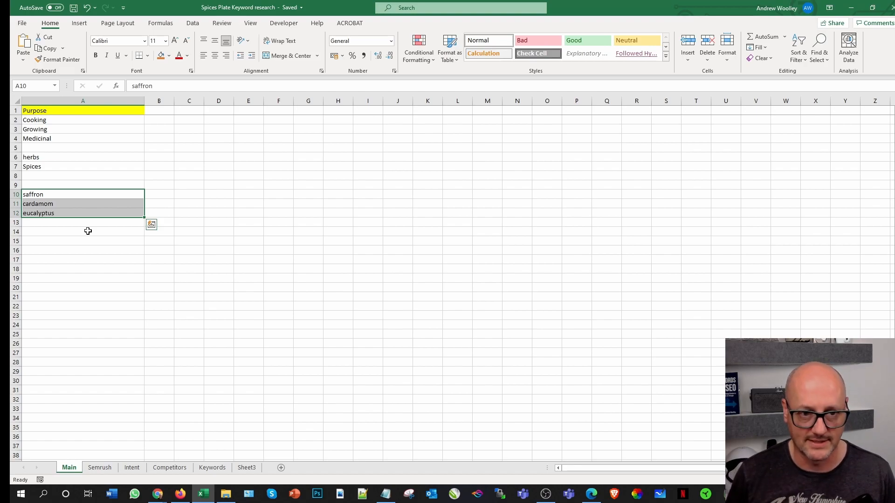
Step: Add the conditions "inflammation" and "high pressure" in cells A15 and A16 of the Main sheet
click(55, 241)
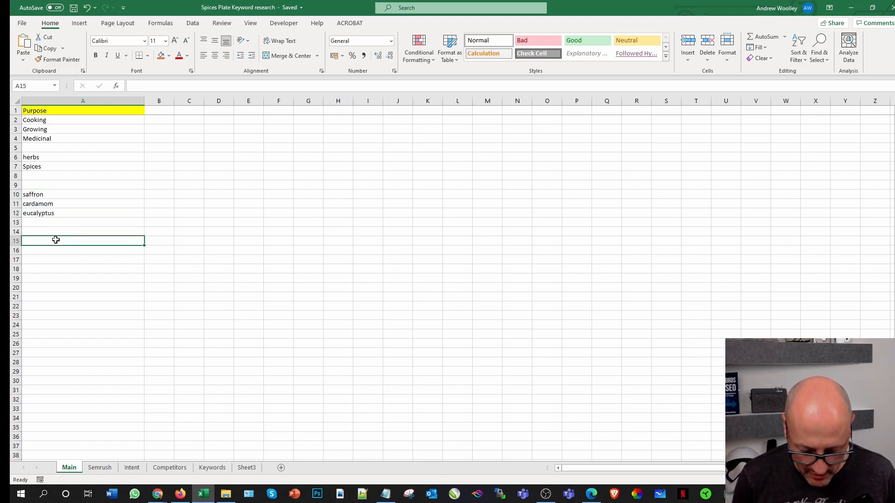
text(inflammation)
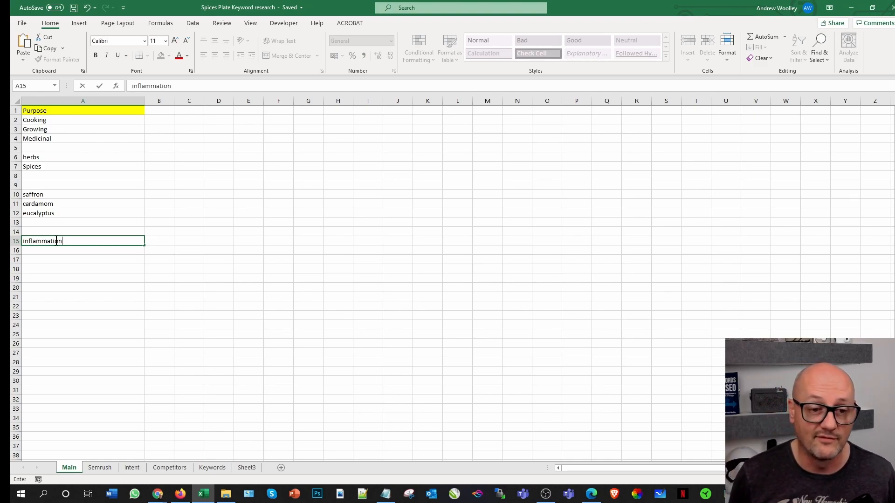
click(51, 249)
text(hi)
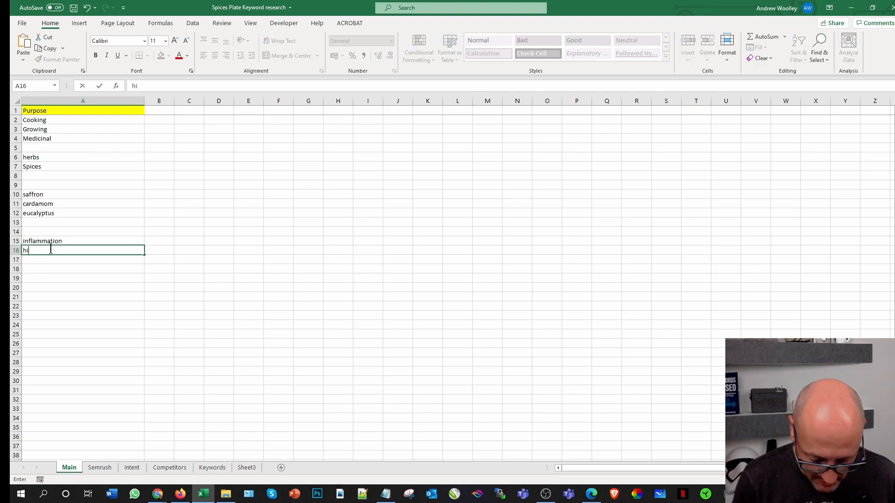
text(gh pressure)
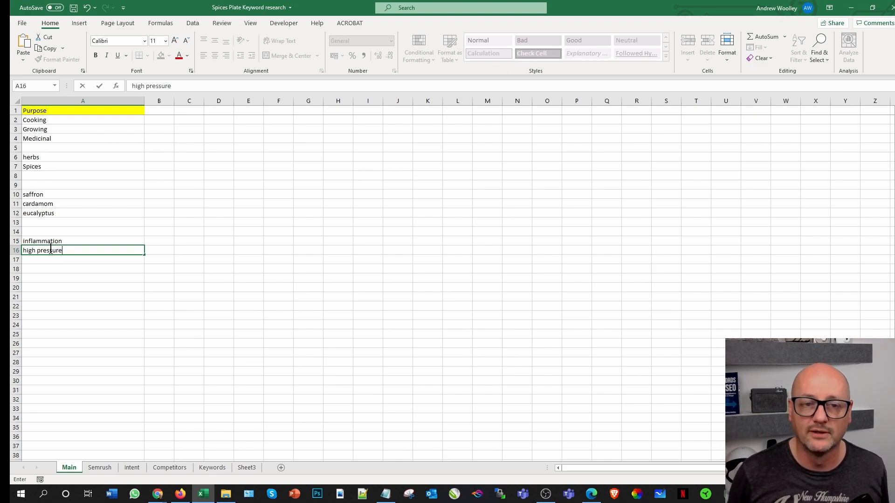
Step: Add the conditions "diabetes" and "low pressure" in cells A17 and A18 of the Main sheet
click(42, 258)
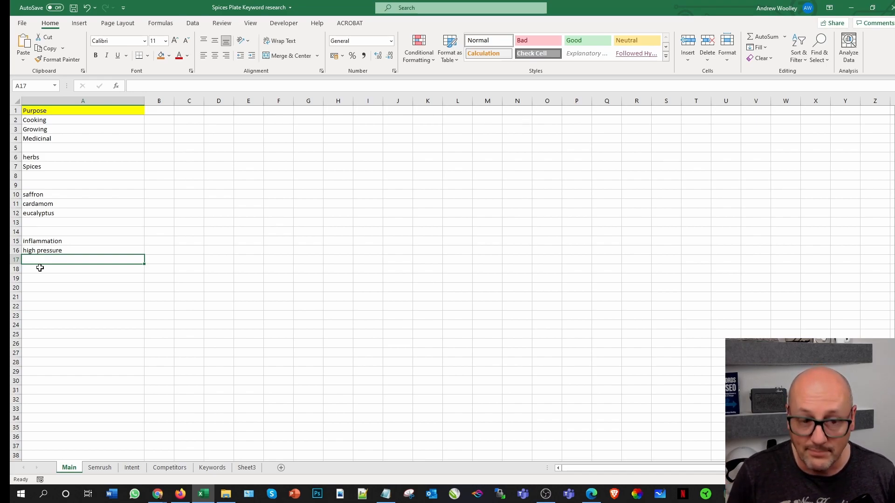
text(diabetes)
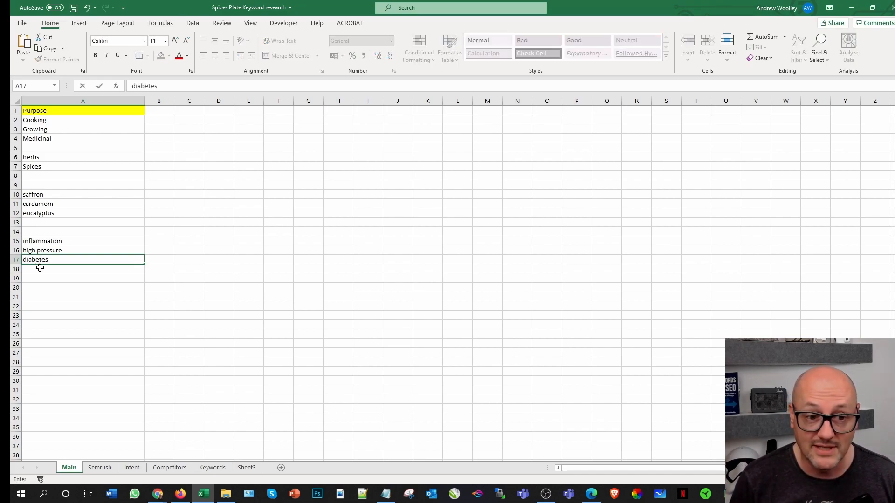
key(ctrl+Return)
click(40, 268)
text(w )
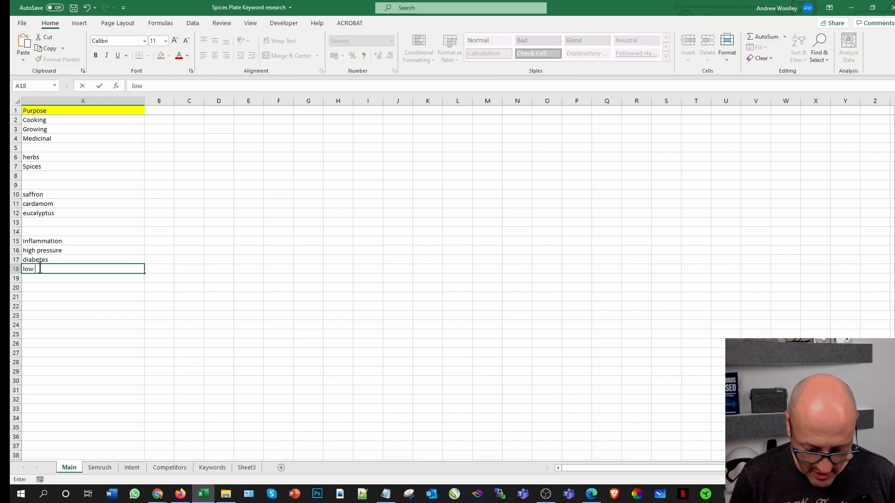
text(pressure)
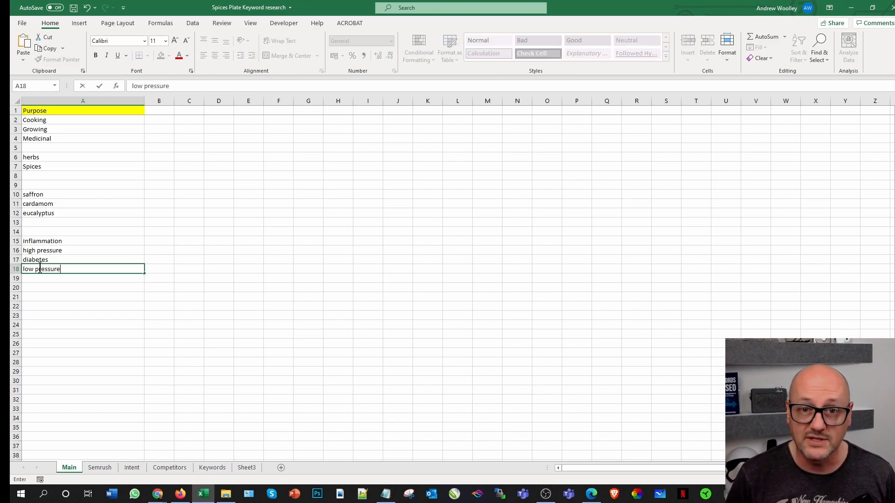
key(Return)
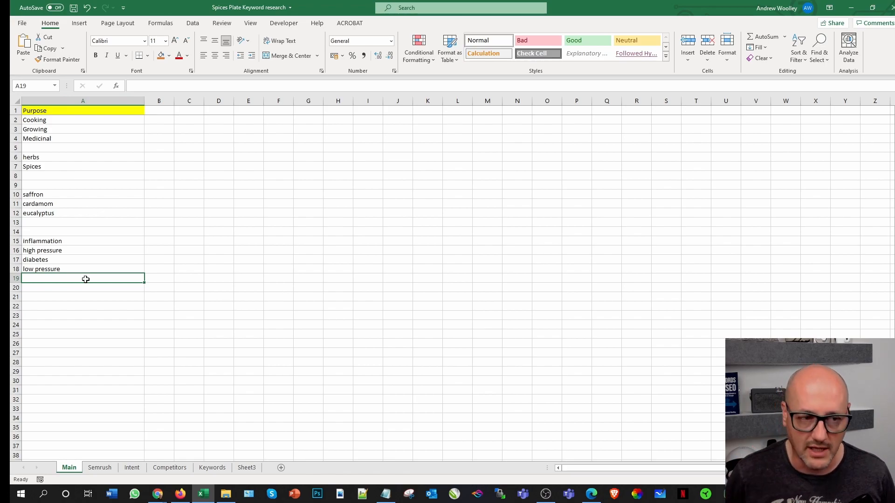
Step: Check the Semrush sheet's keyword rankings for the website and return to the Main sheet
click(112, 468)
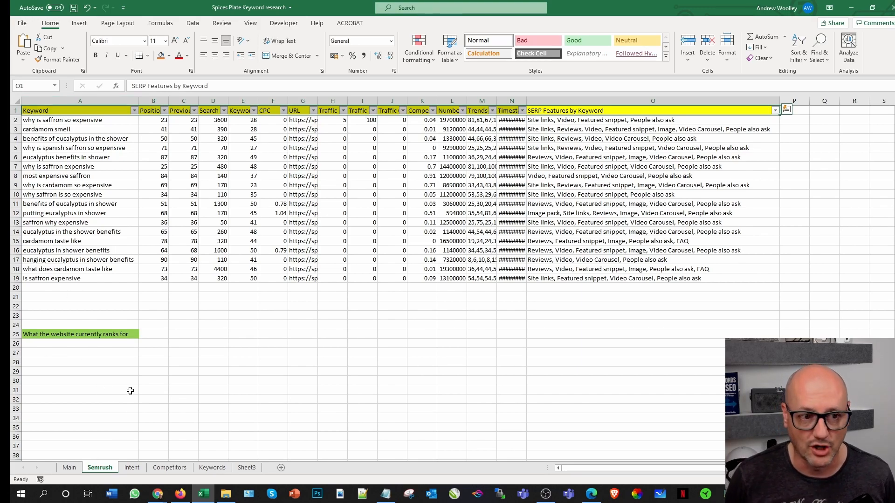
click(69, 468)
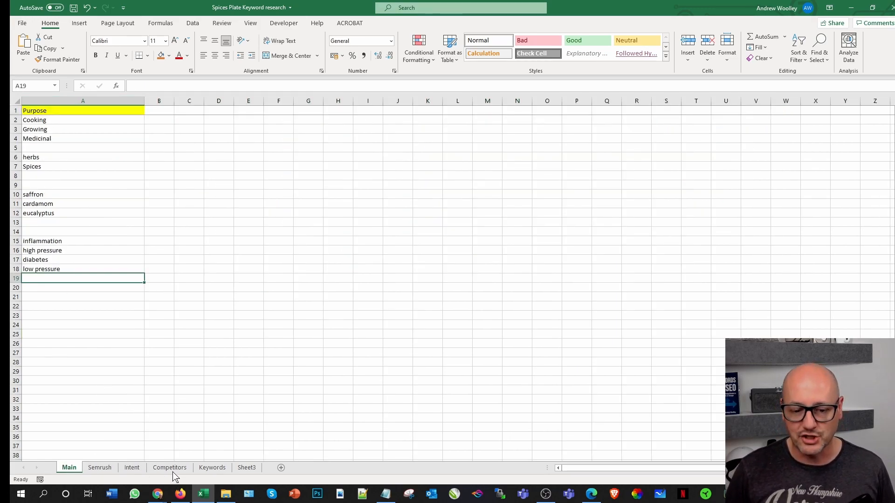
Step: Switch to Chrome and search Semrush's Keyword Magic Tool for "herbs" in the US database
mouse_move(183, 500)
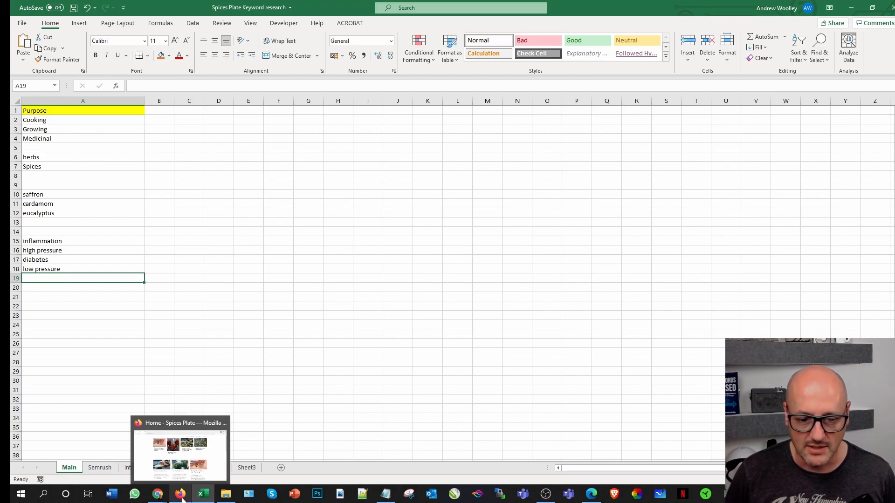
click(188, 472)
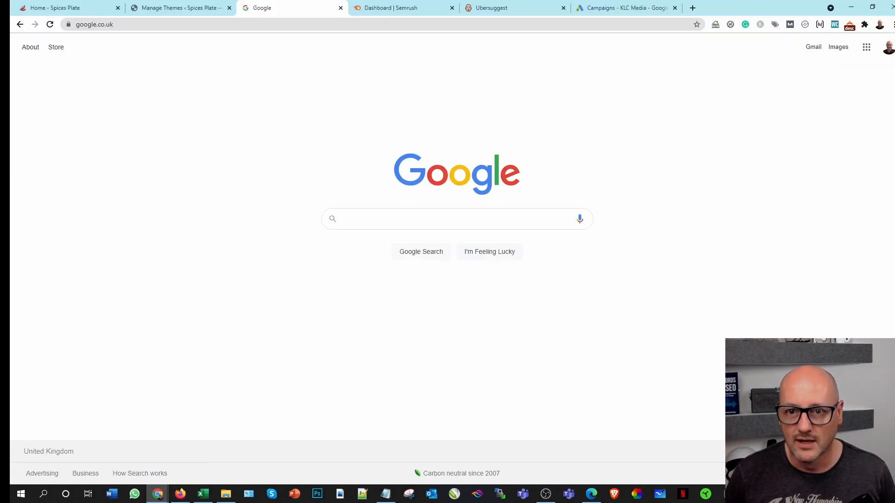
click(404, 9)
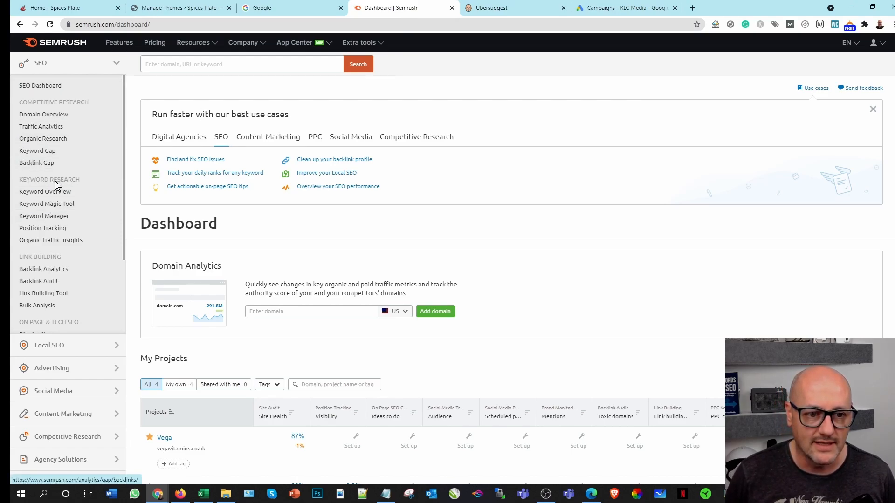
click(51, 205)
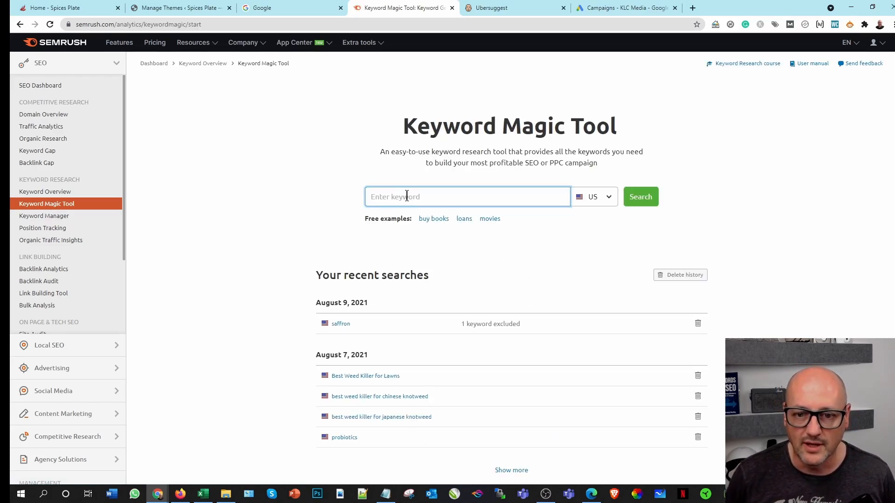
text(herbs)
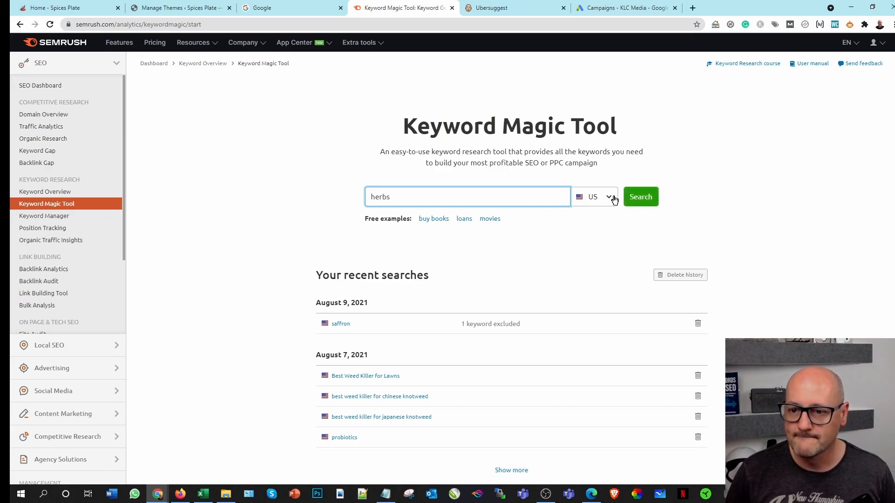
click(641, 197)
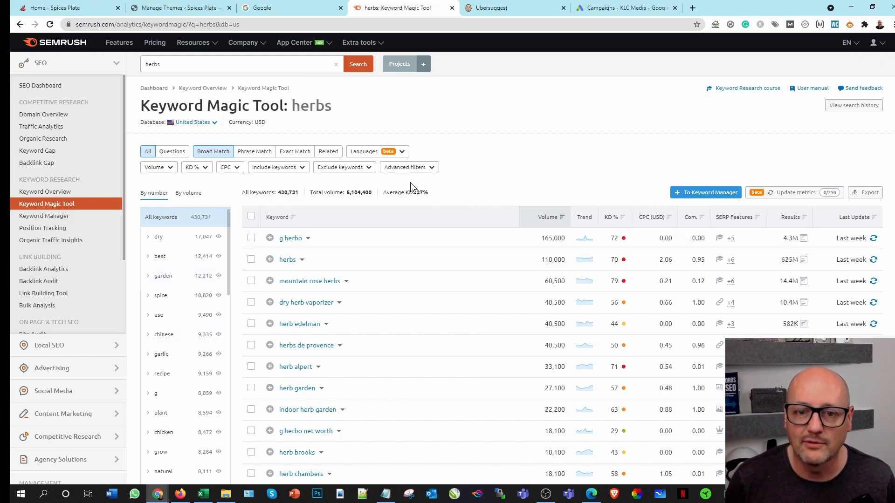
Step: Filter the herbs results to include all of the keywords "medicinal", "cooking", "cook" and "medicine"
click(419, 173)
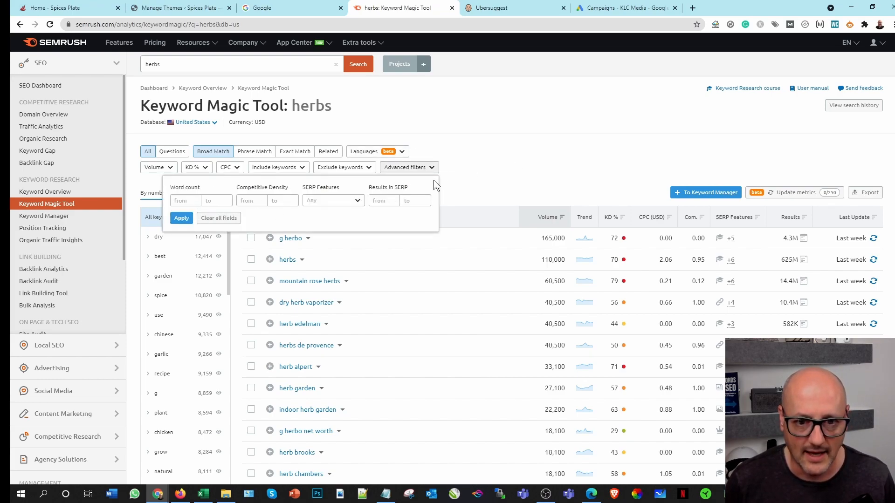
click(467, 161)
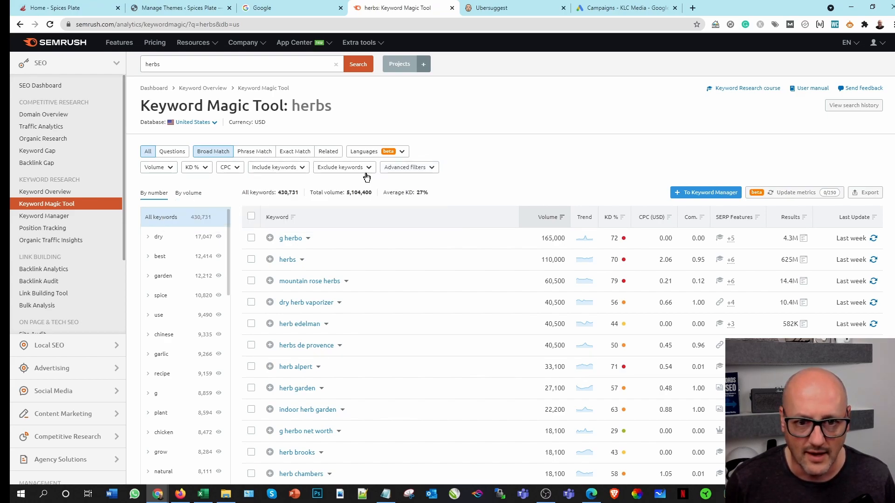
click(293, 168)
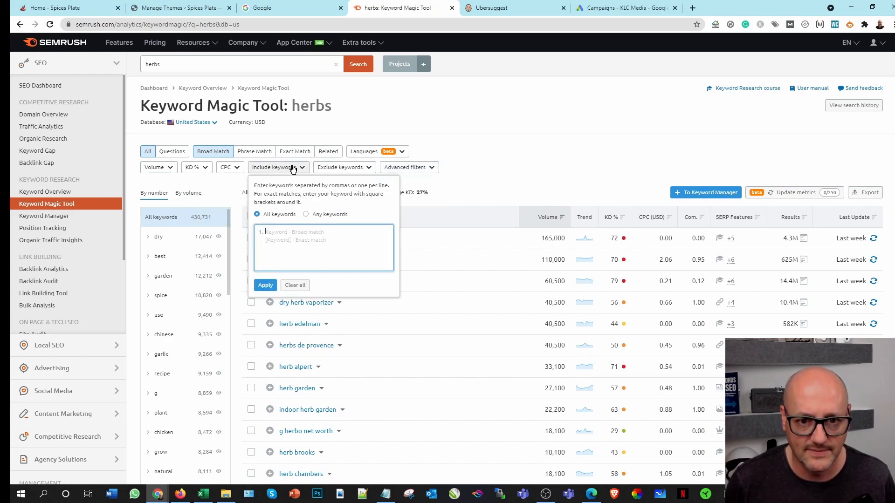
click(282, 236)
text(medicina)
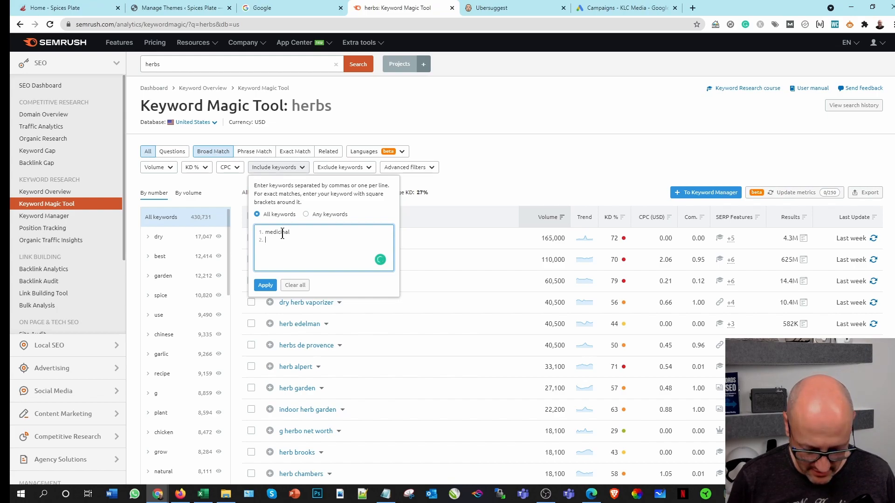
text(l)
key(Return)
text(cooking)
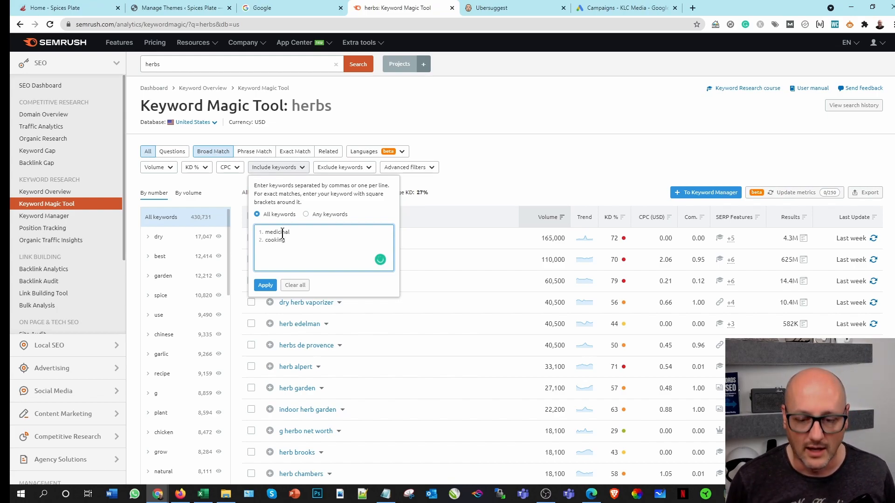
key(Return)
text(cook )
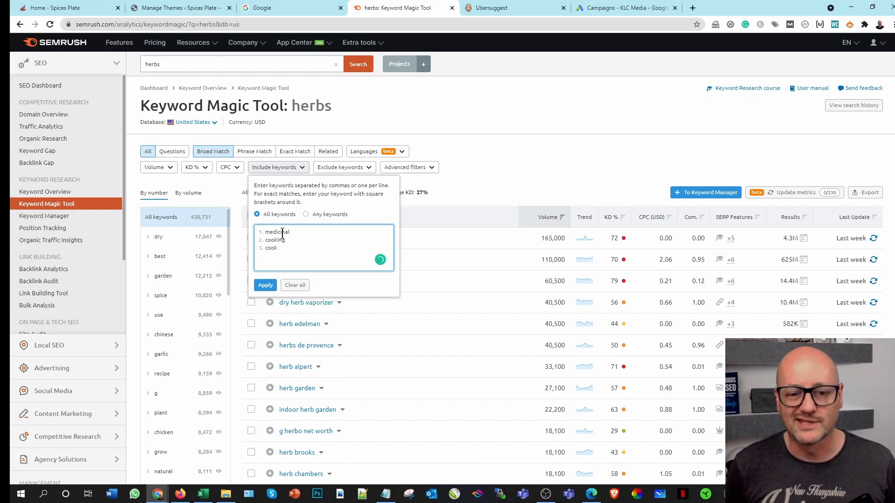
text(medicine)
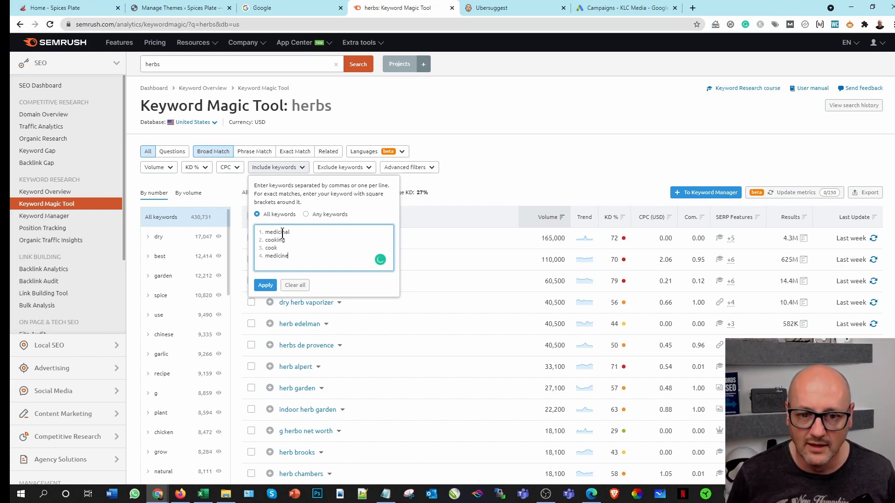
drag(300, 257, 255, 228)
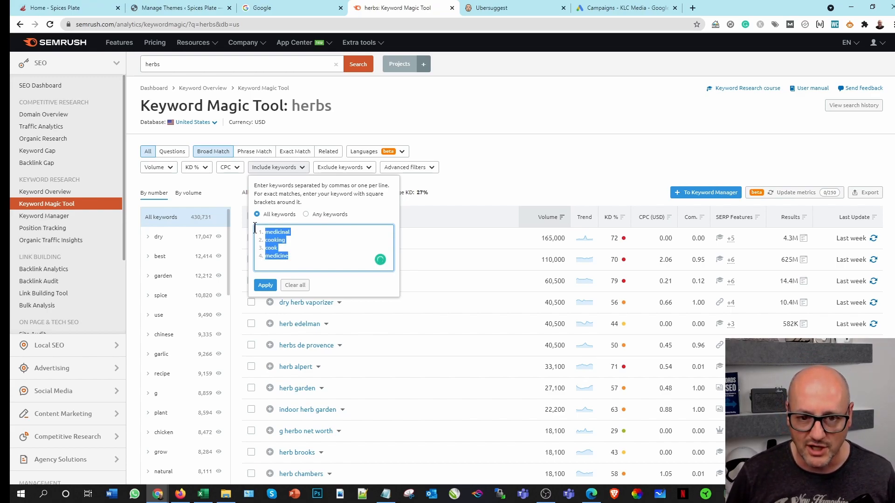
click(267, 285)
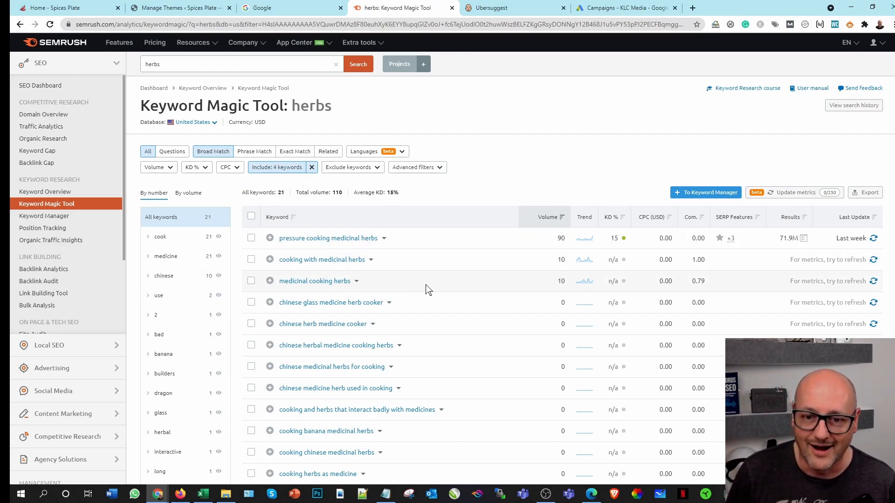
Step: Replace the four-keyword include filter on the herbs results with the single keyword "cook"
click(313, 169)
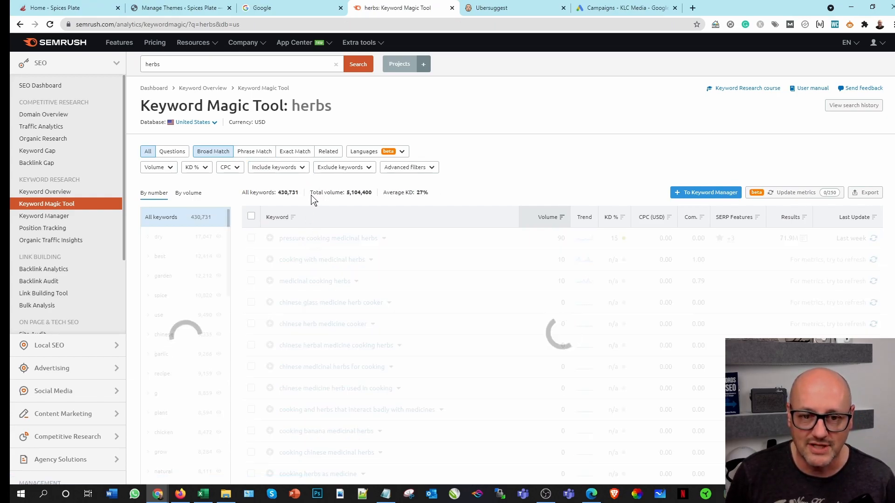
click(303, 169)
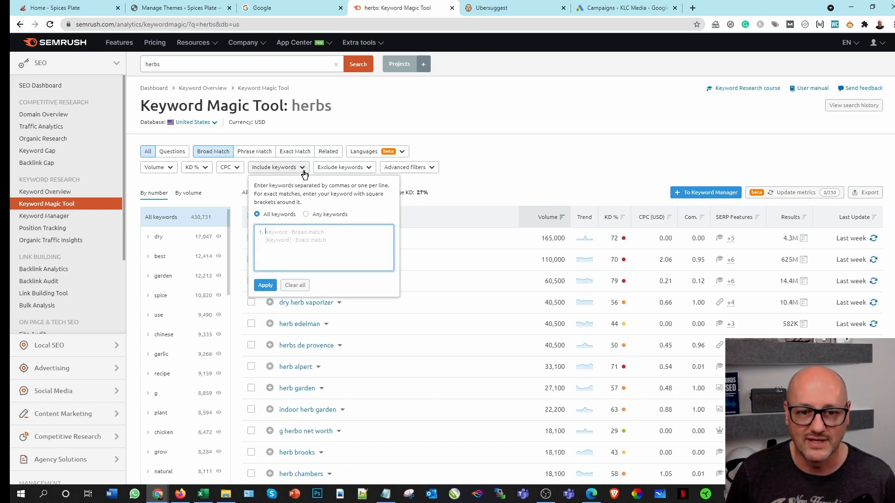
click(301, 169)
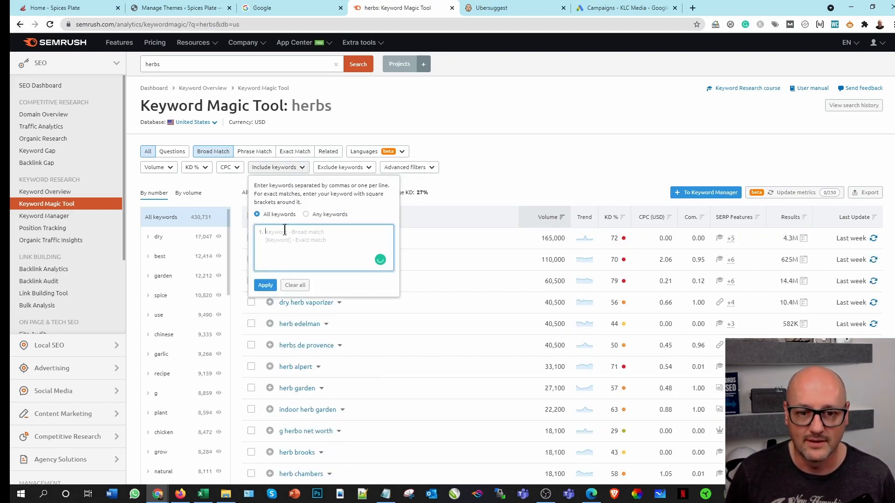
text(d)
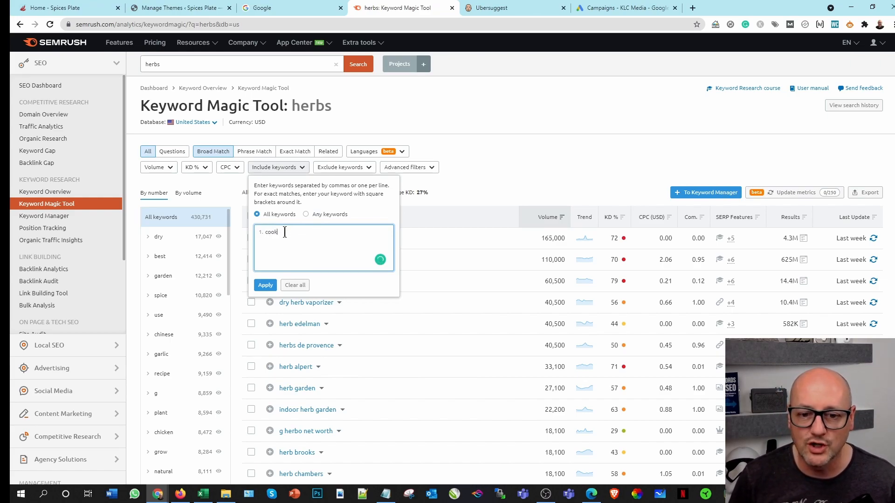
click(264, 285)
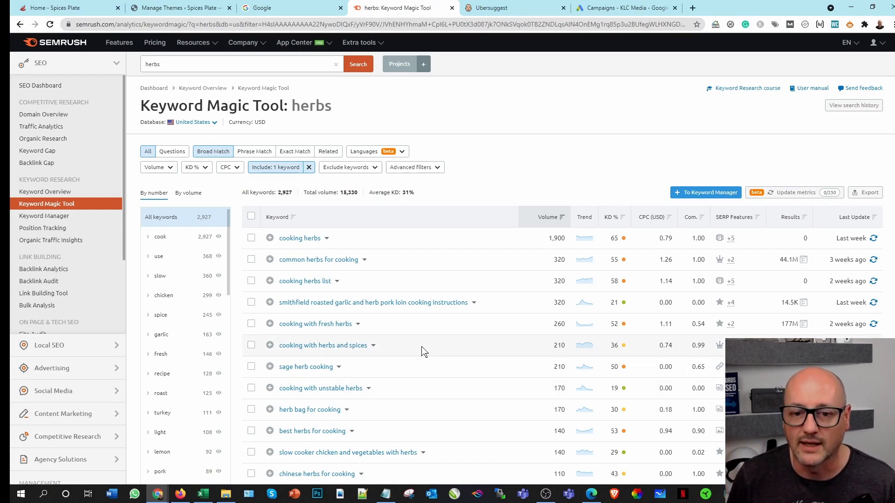
Step: Export all of the filtered herbs keywords as an XLSX file and open the downloaded workbook in Excel
mouse_move(868, 211)
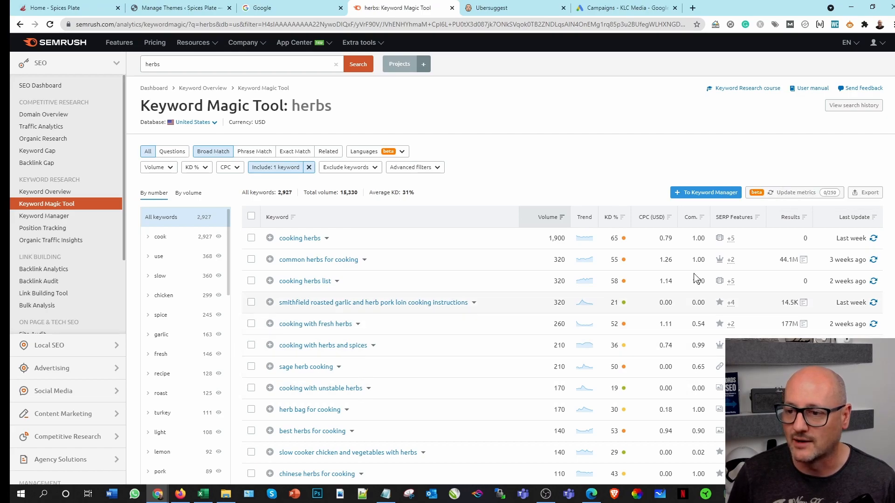
click(872, 194)
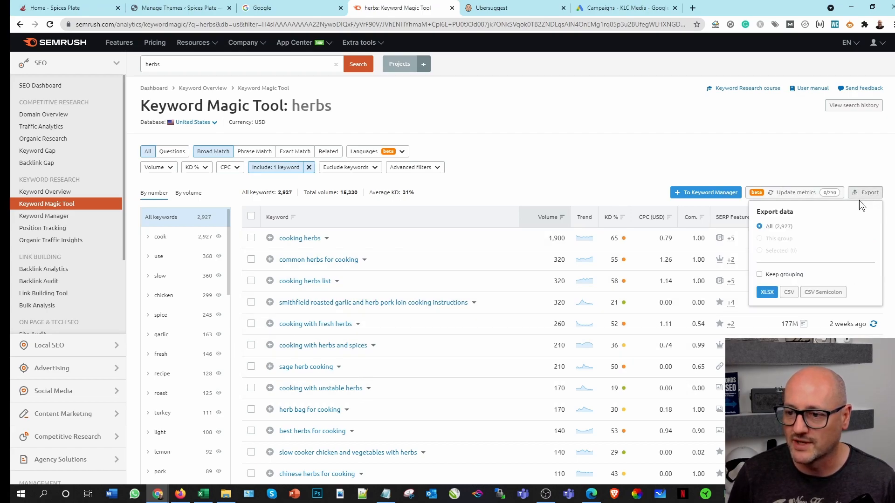
click(767, 294)
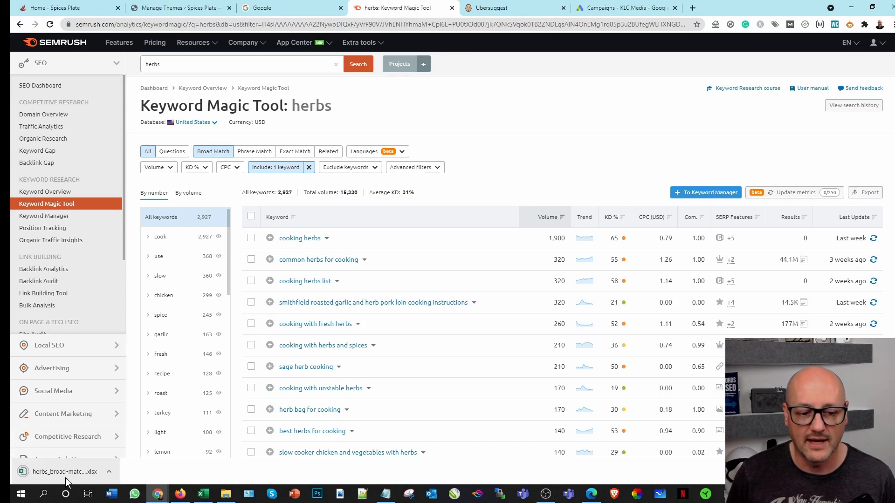
click(66, 473)
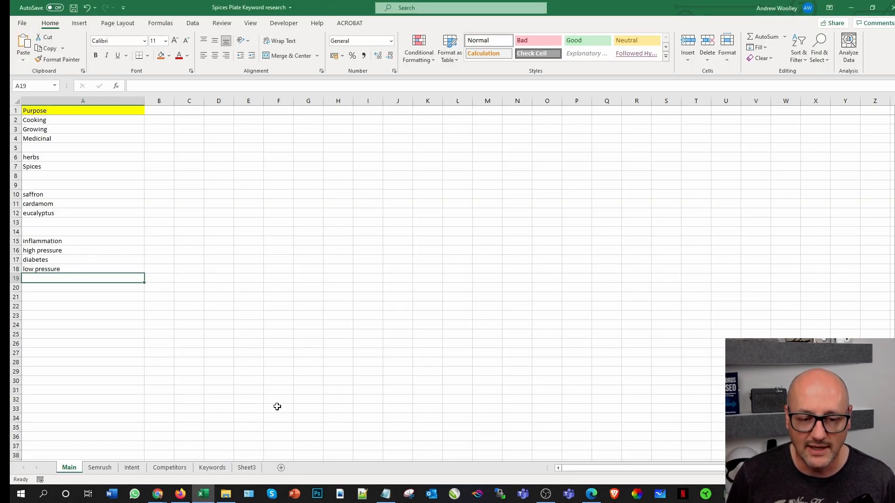
click(231, 223)
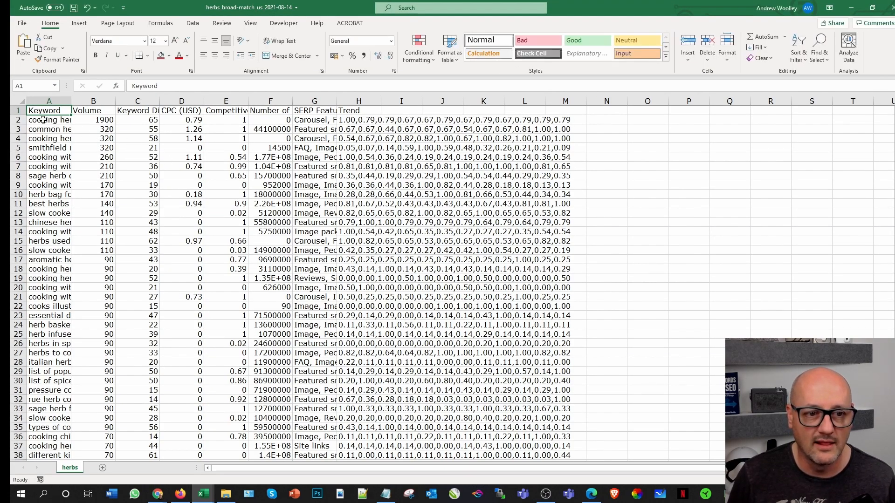
Step: Copy all keyword data in the herbs export from A2 through column M of the last filled row, 2928, leaving out the headers
click(43, 120)
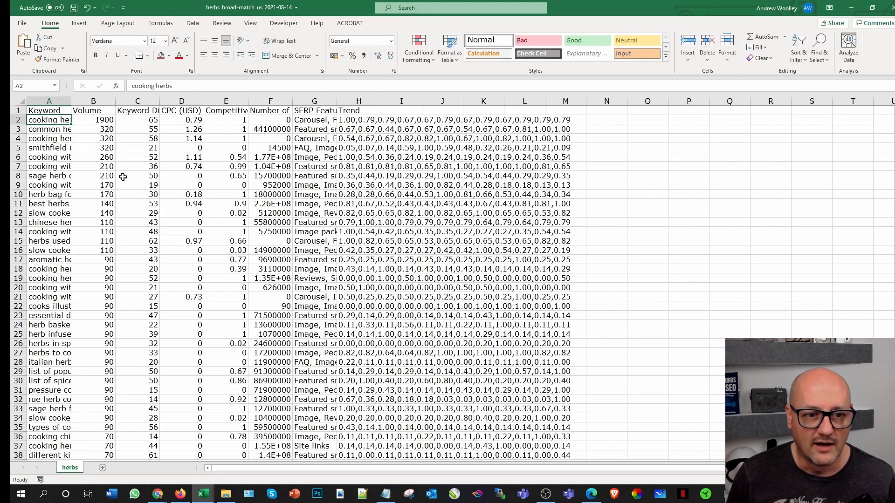
mouse_move(894, 114)
mouse_down()
mouse_move(892, 415)
mouse_move(893, 110)
mouse_move(891, 120)
mouse_up()
key(ctrl+BackSpace)
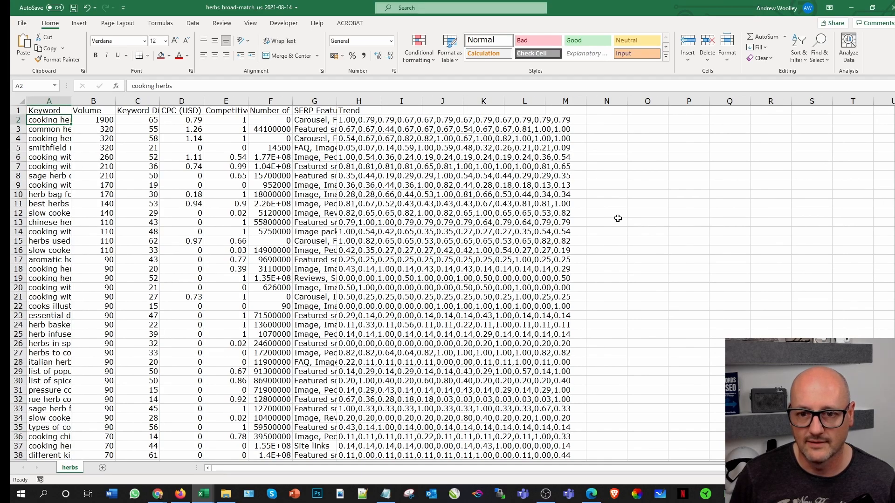
scroll(617, 219, down, 20)
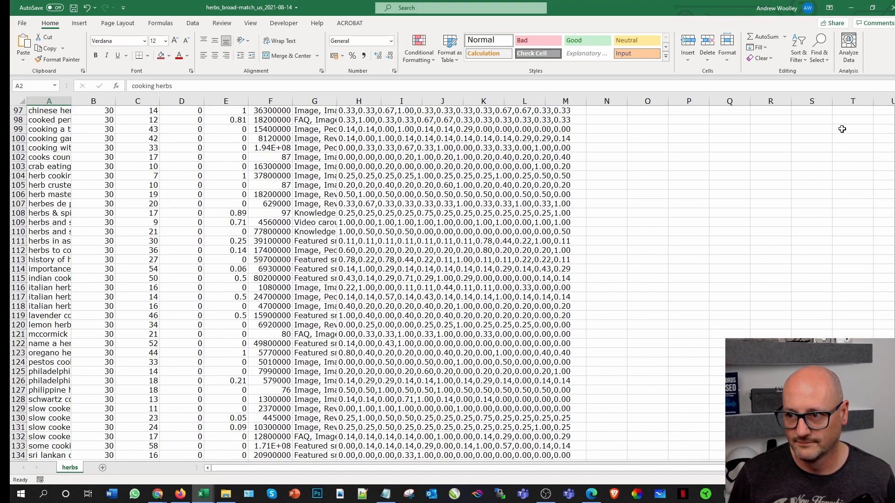
drag(892, 117, 892, 120)
scroll(617, 218, up, 12)
scroll(618, 218, down, 20)
scroll(618, 218, down, 20)
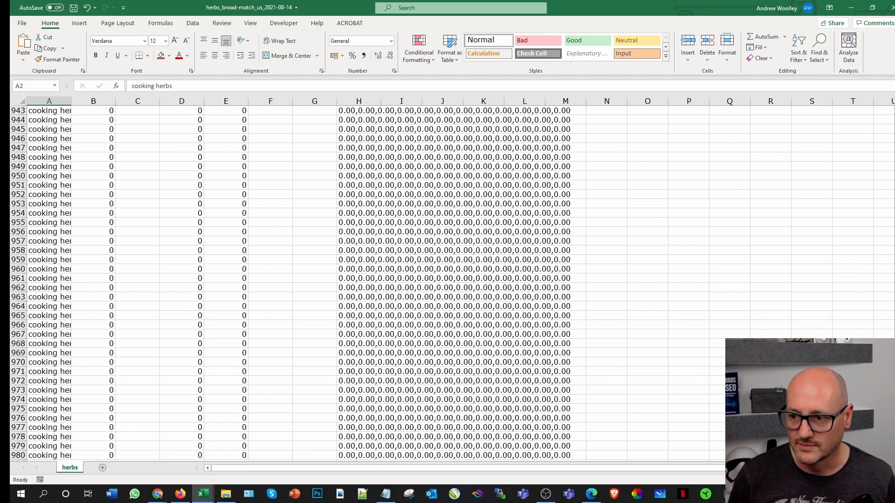
click(892, 230)
click(892, 230)
drag(892, 229, 893, 336)
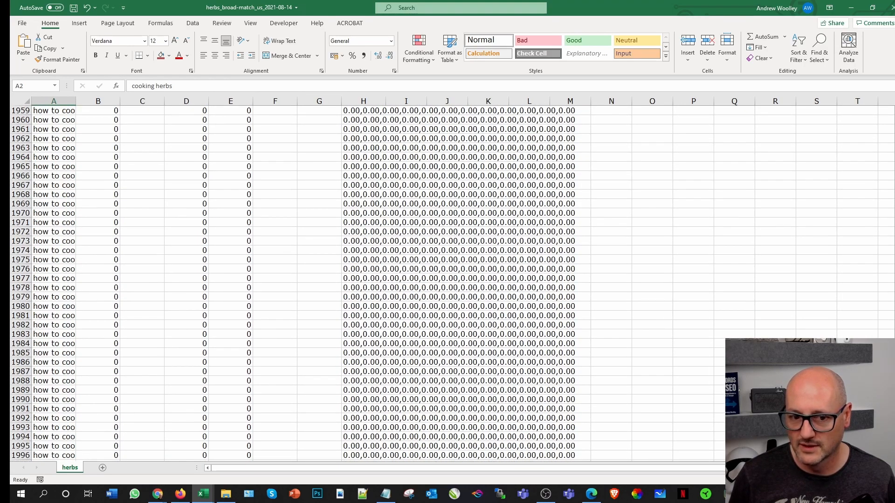
scroll(447, 283, down, 20)
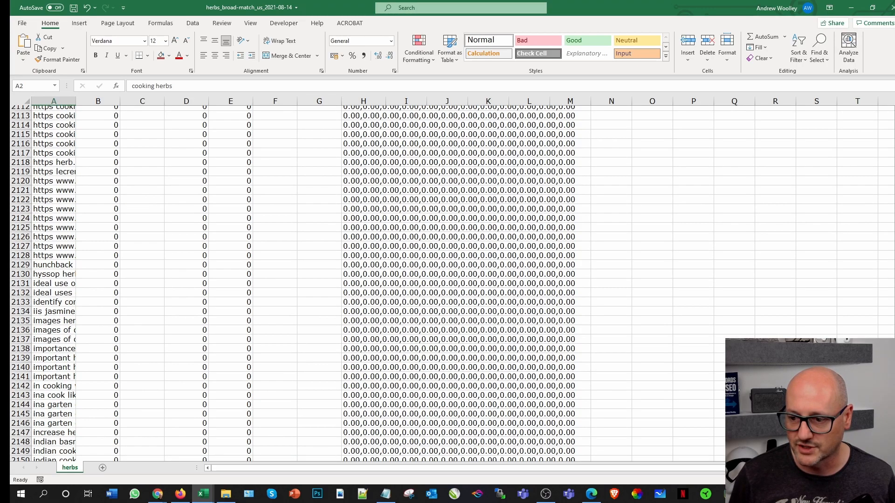
scroll(631, 363, down, 1)
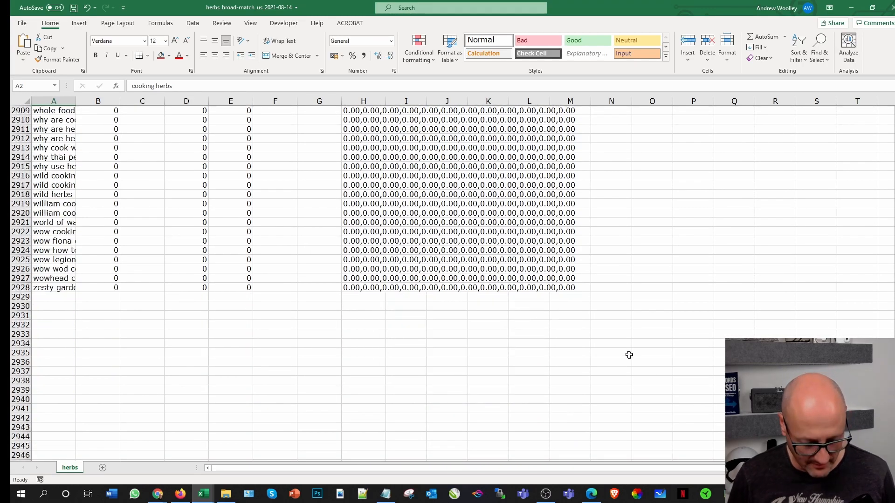
shift+click(558, 288)
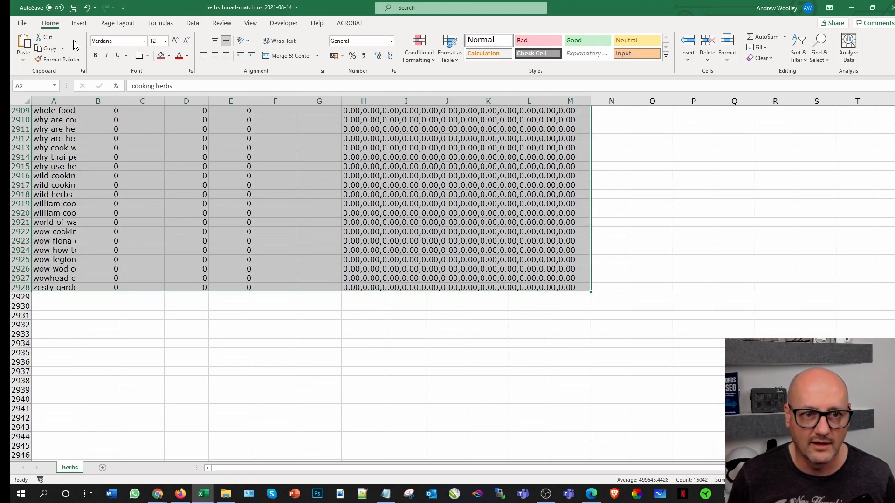
click(46, 48)
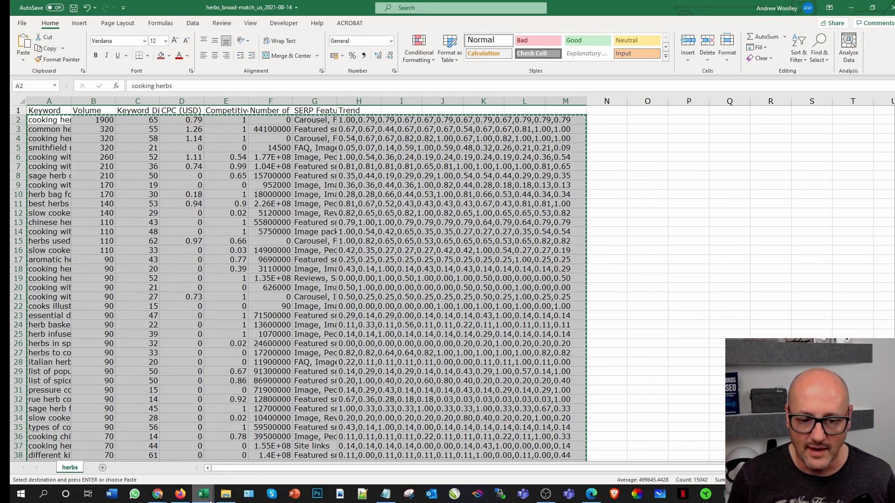
Step: Switch to the Spices Plate Keyword research workbook and add a new sheet after Sheet3 named "Keywords Magic Tool"
click(211, 501)
click(141, 466)
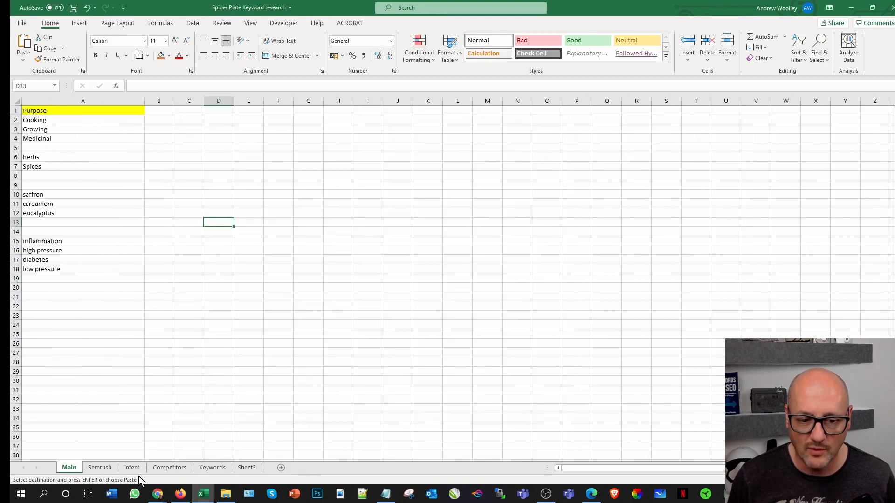
click(204, 469)
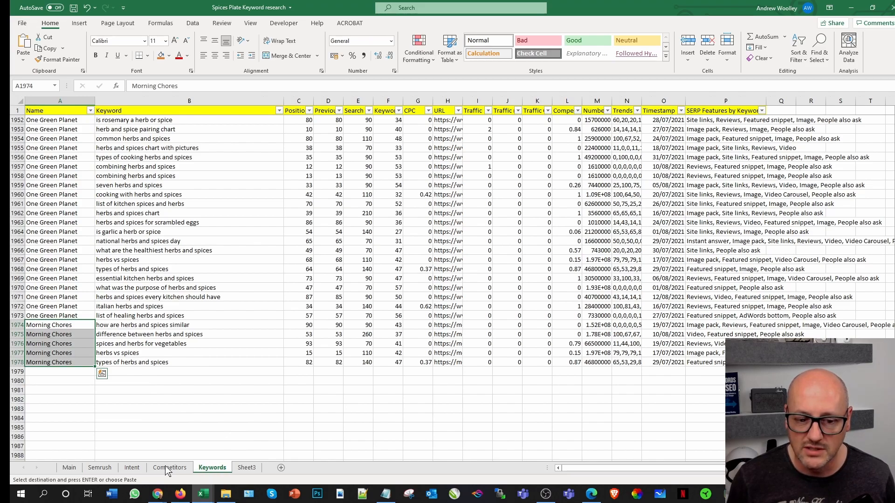
click(244, 469)
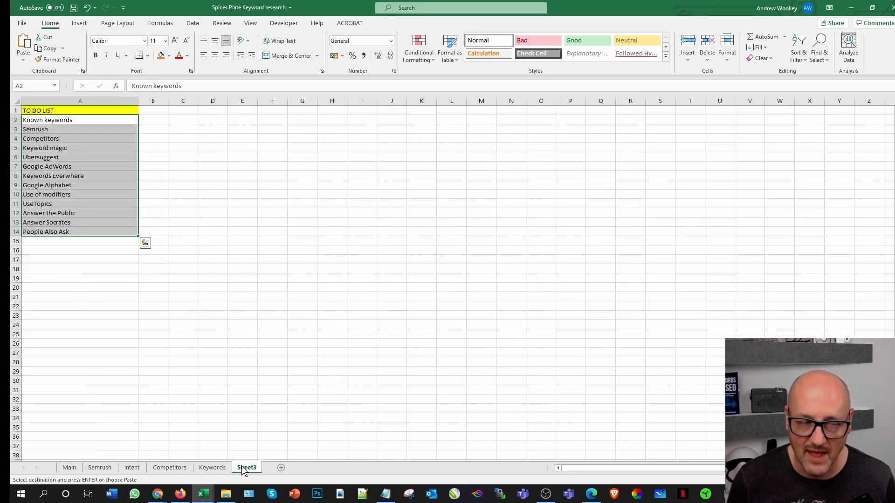
click(281, 468)
right_click(282, 467)
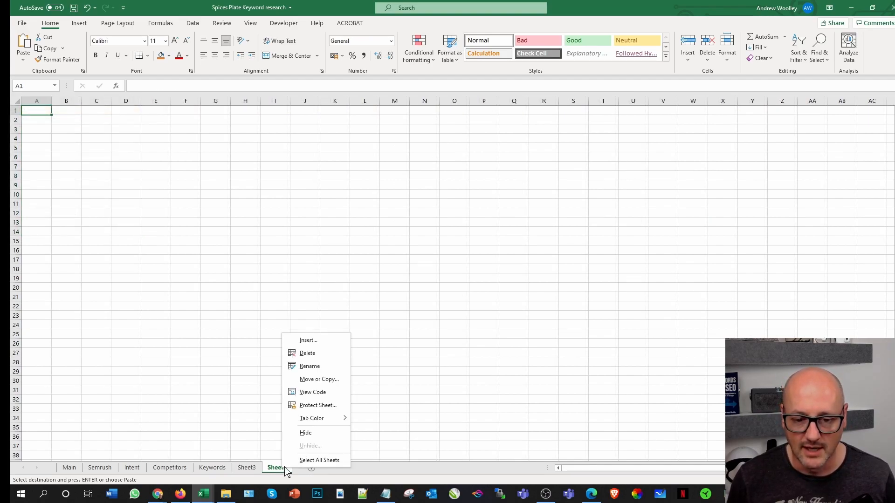
click(310, 366)
text(Keywords)
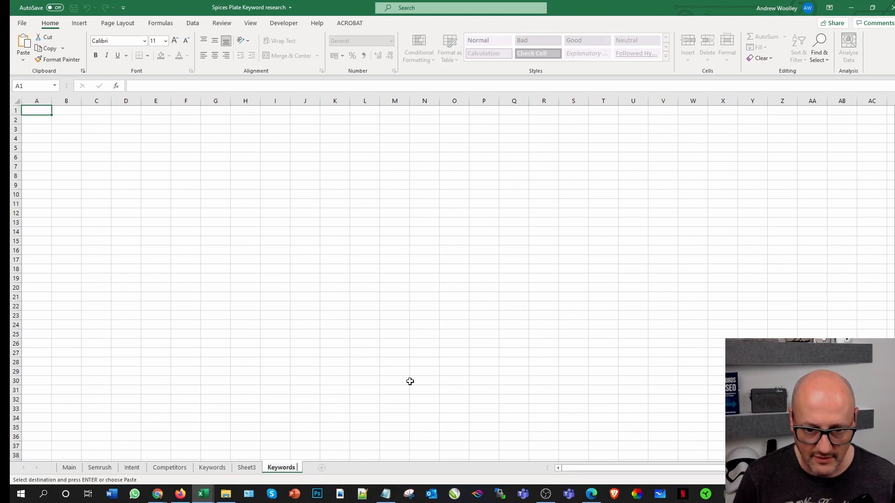
text( Magic Tool)
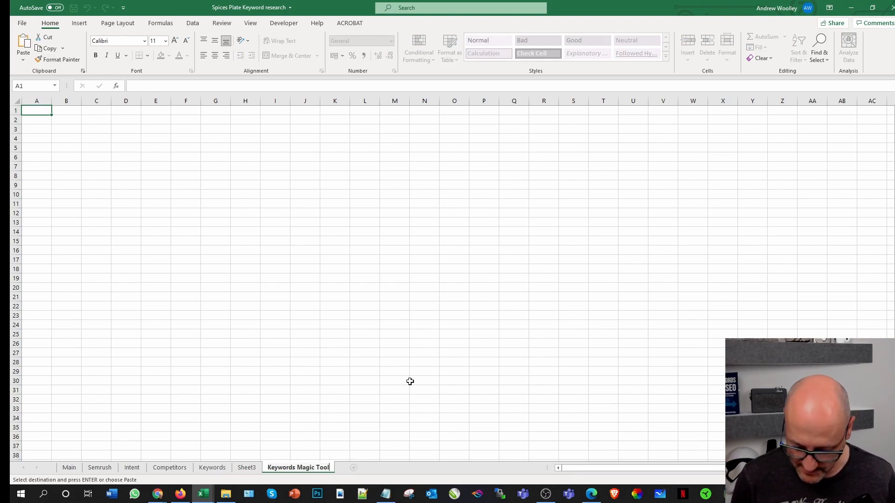
key(Return)
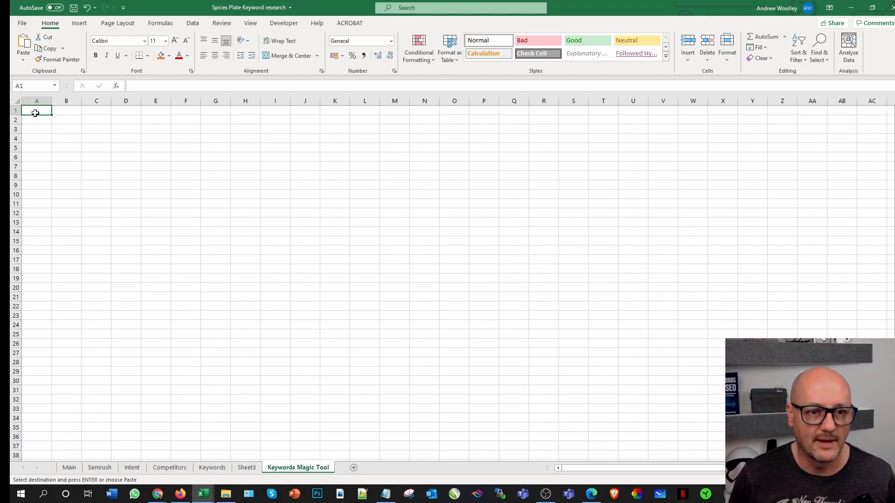
Step: Paste the copied keyword data at A1 of the Keywords Magic Tool sheet and insert an empty row above it
key(ctrl+v)
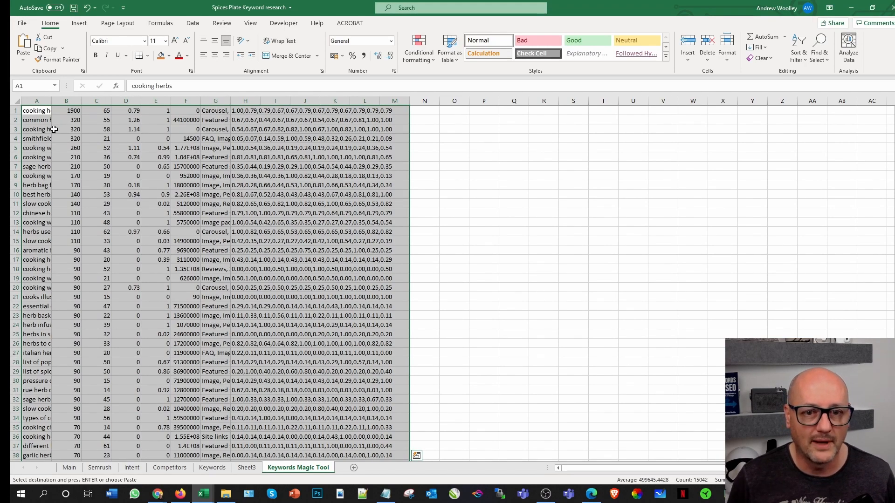
right_click(17, 110)
click(60, 185)
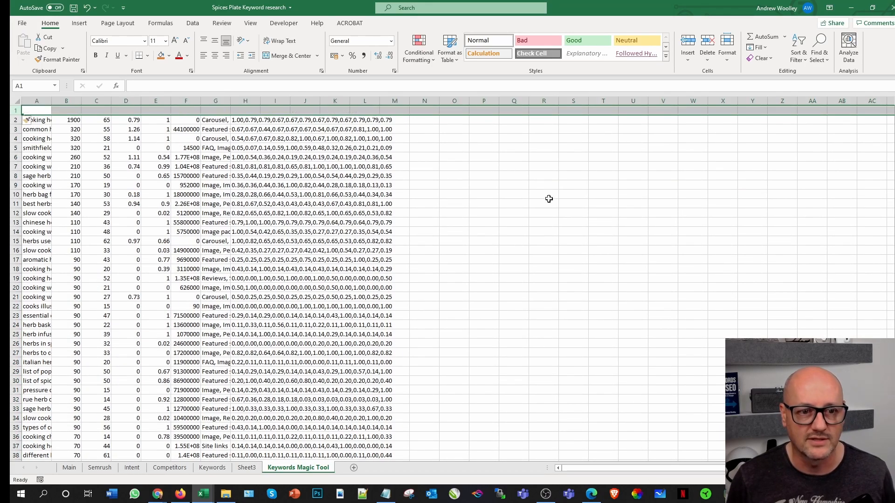
click(515, 204)
Step: Copy the header cells from Keyword to Trend in the herbs export and paste them into row 1 of the Keywords Magic Tool sheet
mouse_move(203, 494)
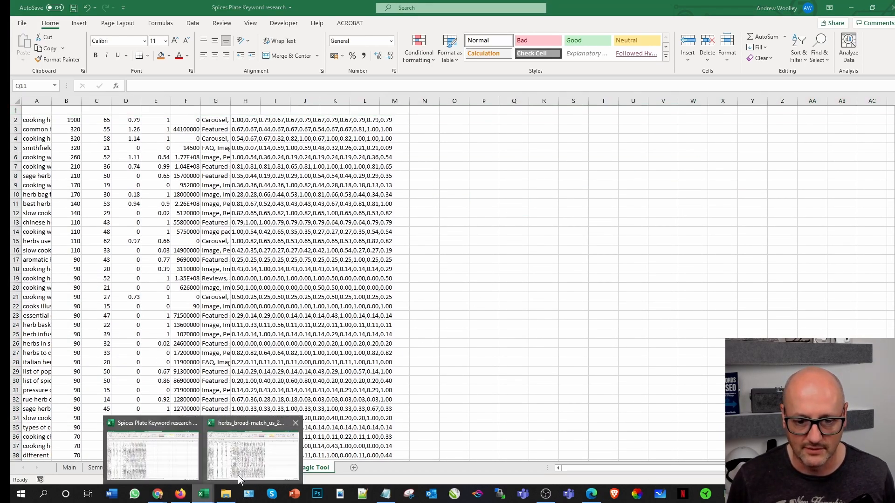
click(252, 457)
click(139, 110)
drag(50, 110, 339, 111)
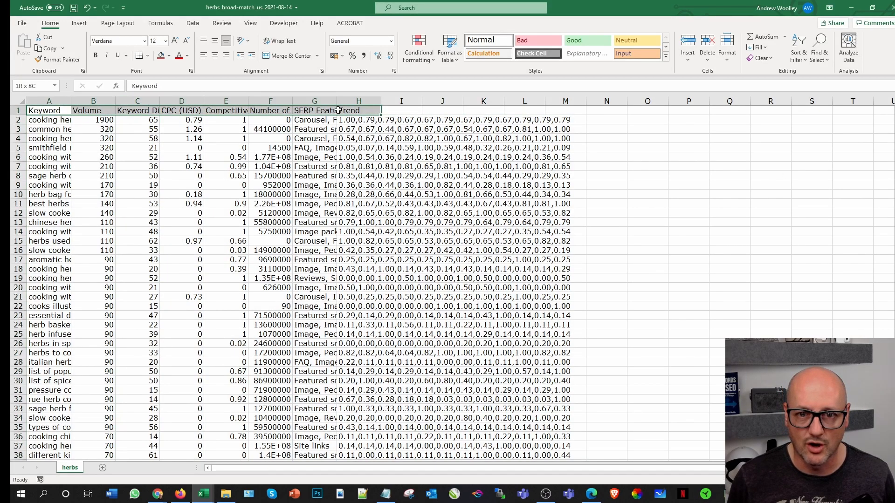
click(47, 48)
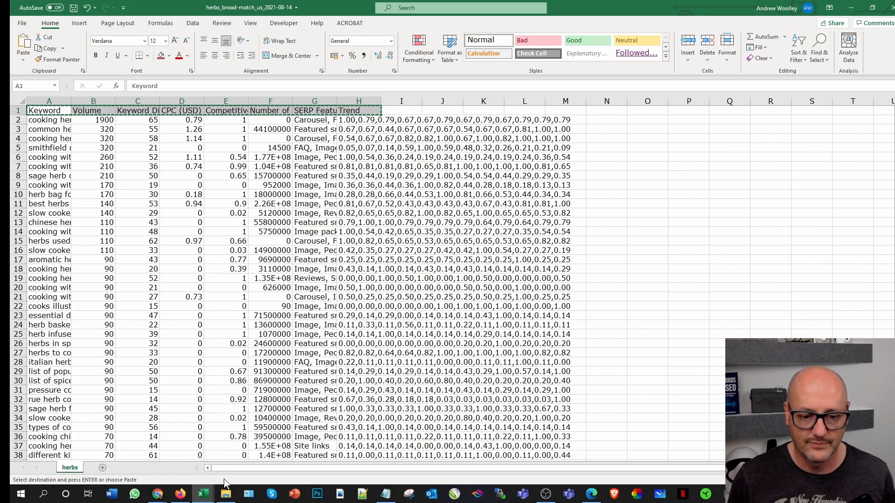
mouse_move(203, 494)
click(197, 471)
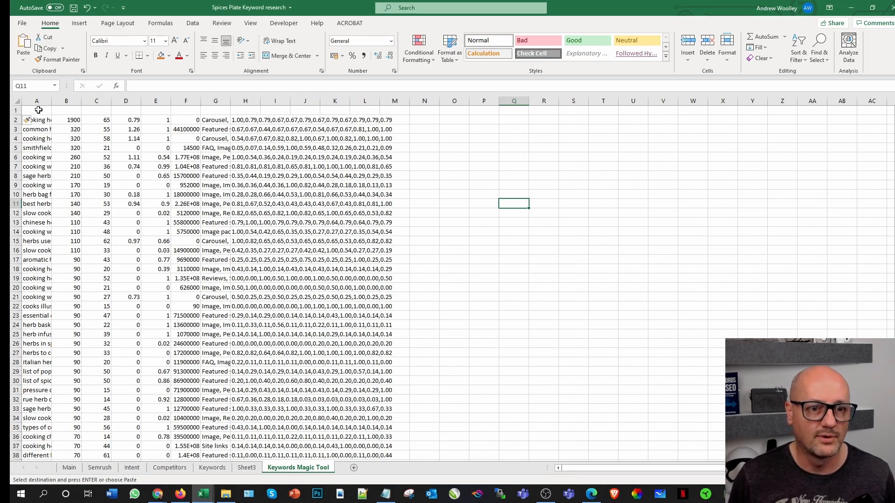
click(39, 110)
click(23, 44)
click(484, 157)
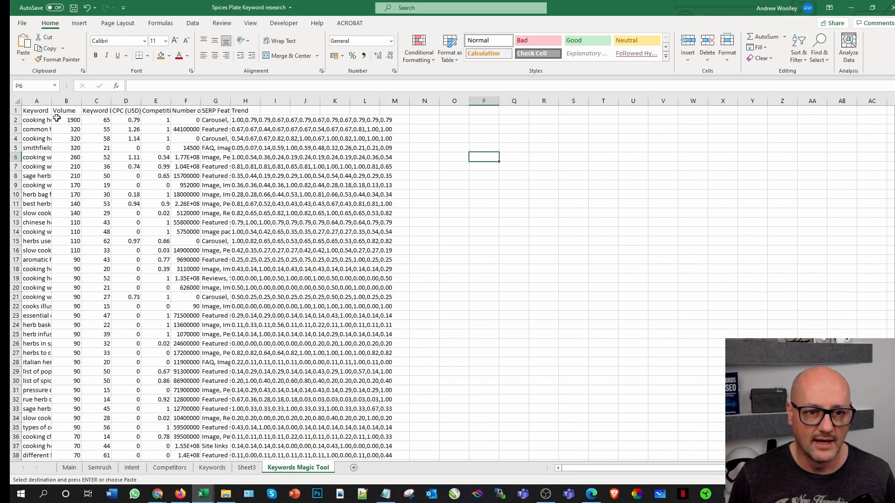
Step: Autofit the width of all columns in the Keywords Magic Tool sheet to their contents
click(19, 103)
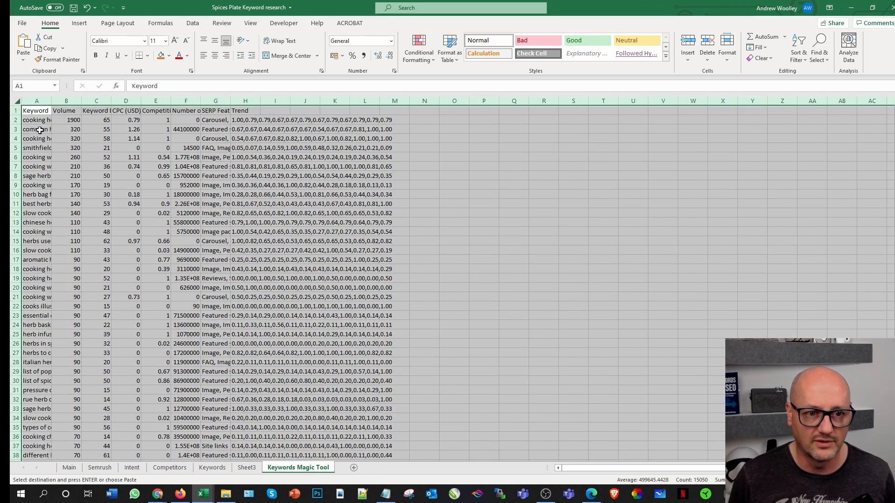
double_click(50, 99)
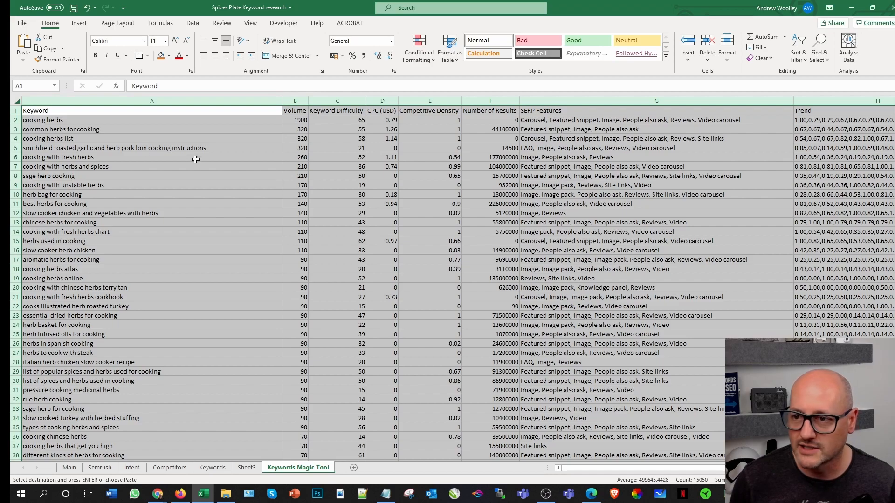
Step: Fill the header cells from Keyword to Trend with yellow and turn on filters for the header row
drag(867, 115, 115, 111)
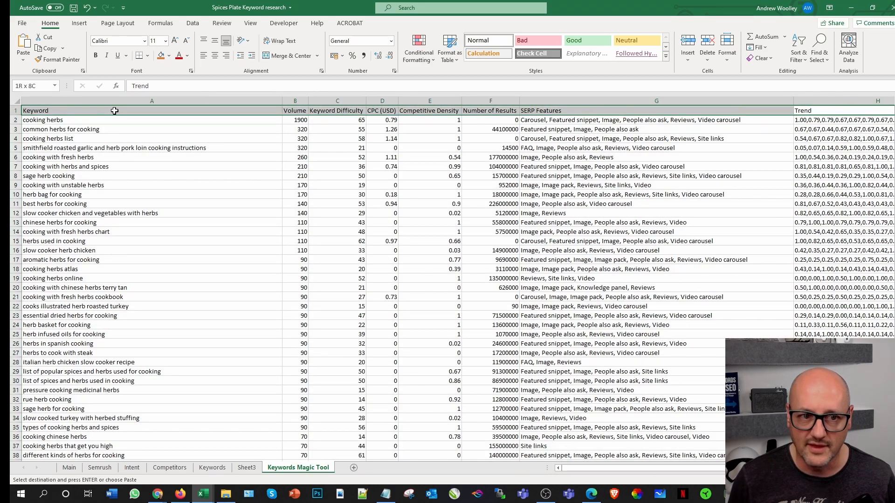
click(166, 57)
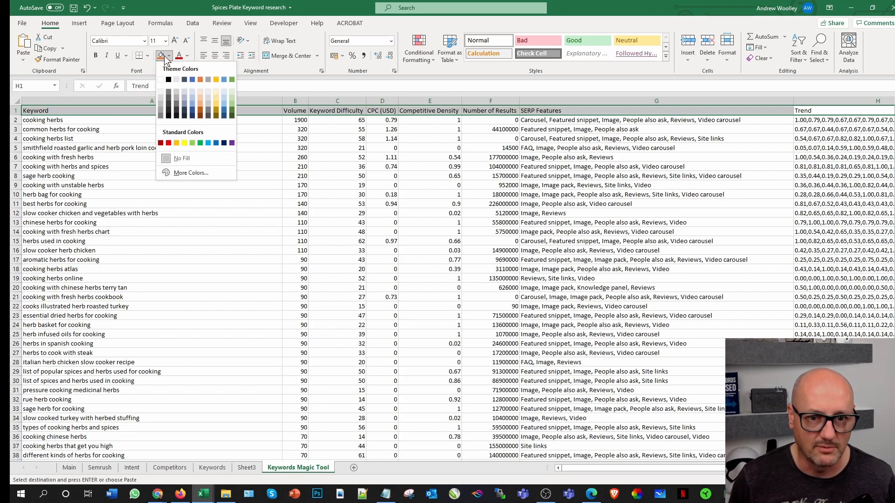
click(186, 144)
click(192, 23)
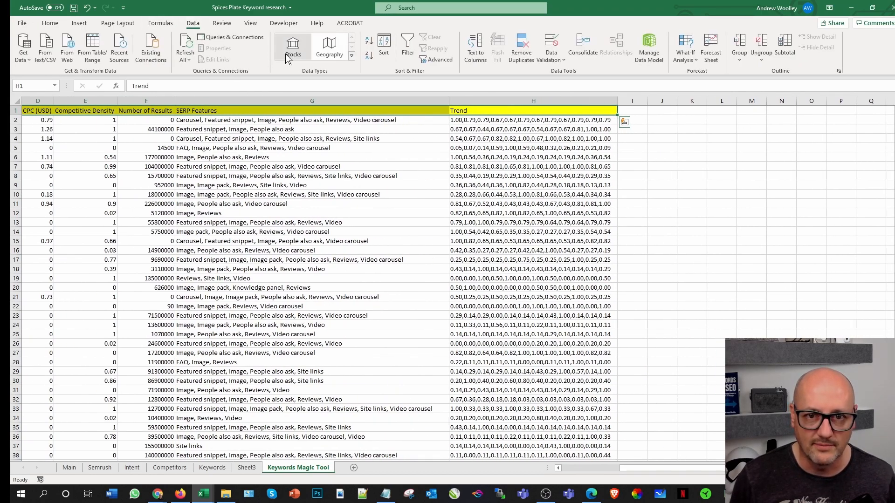
click(401, 37)
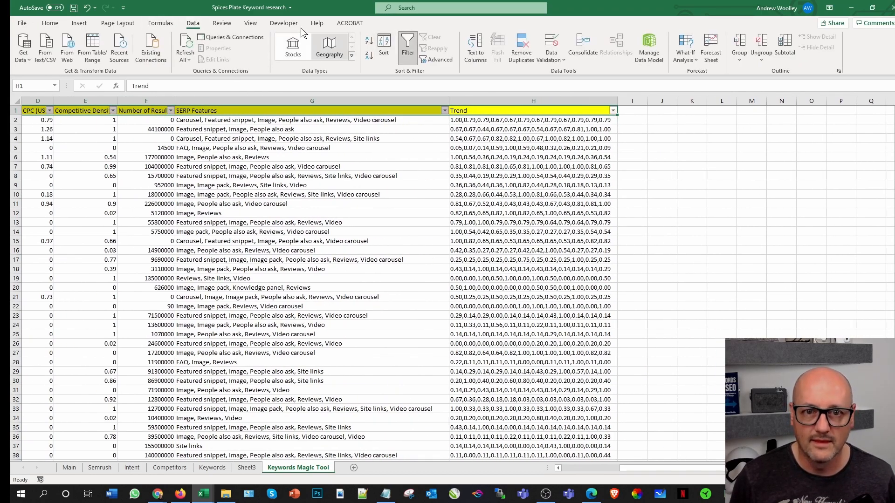
Step: Zoom the Keywords Magic Tool sheet to fit the selected header cells and freeze its top row
click(250, 24)
click(365, 54)
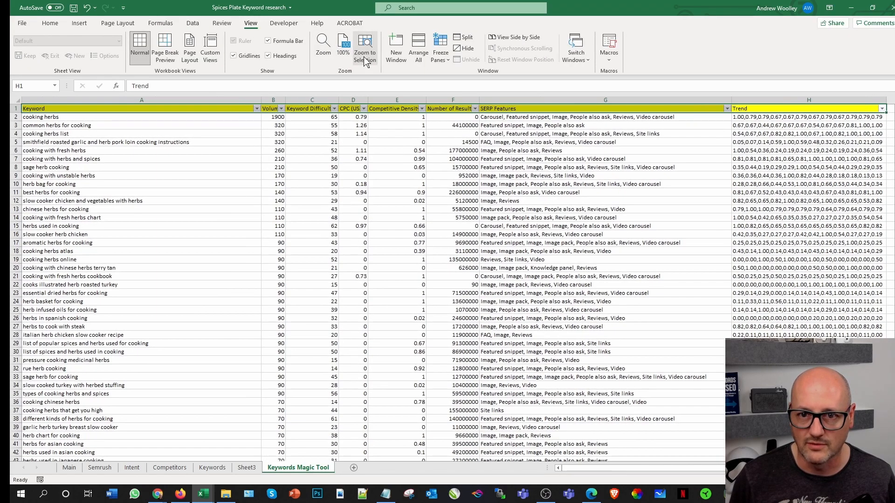
click(440, 55)
click(481, 103)
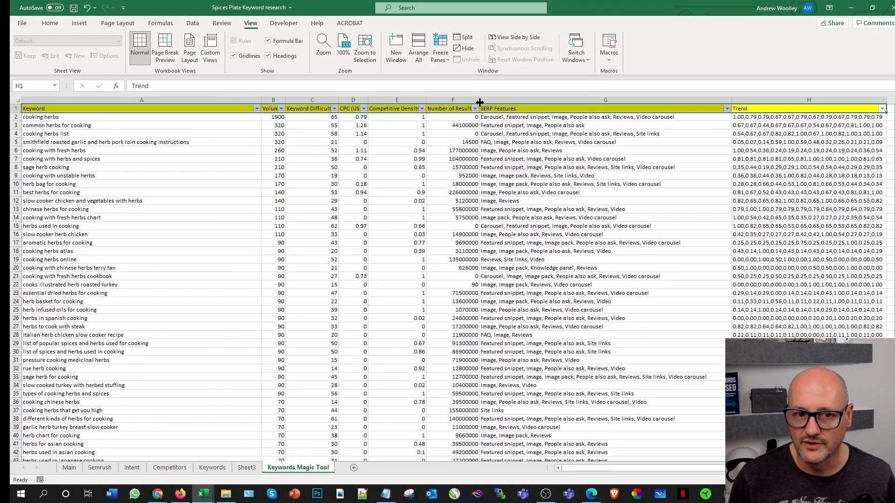
scroll(102, 191, down, 6)
scroll(103, 190, up, 6)
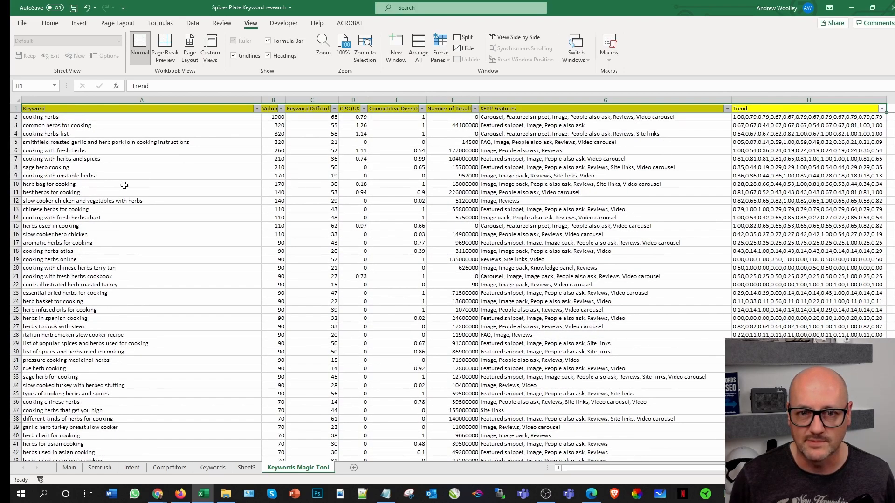
Step: Autofit the Keyword column, narrow the SERP Features column so Trend fits on screen, and save the workbook
double_click(261, 99)
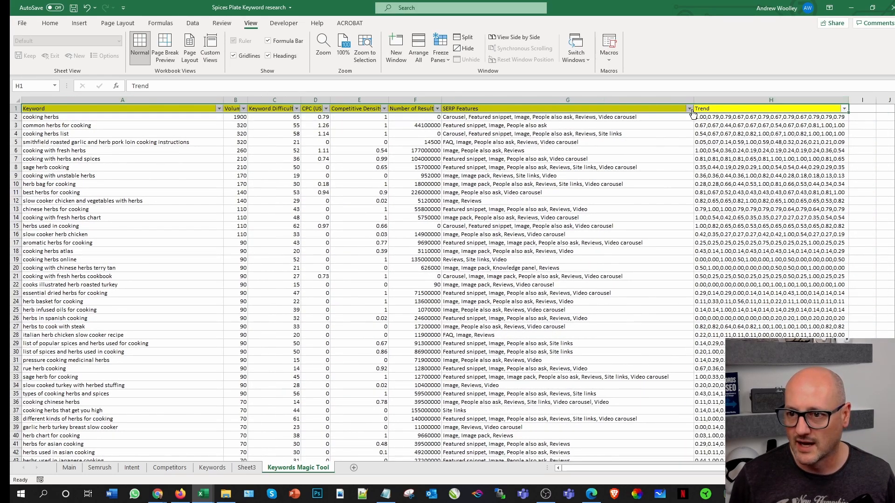
drag(694, 102, 588, 102)
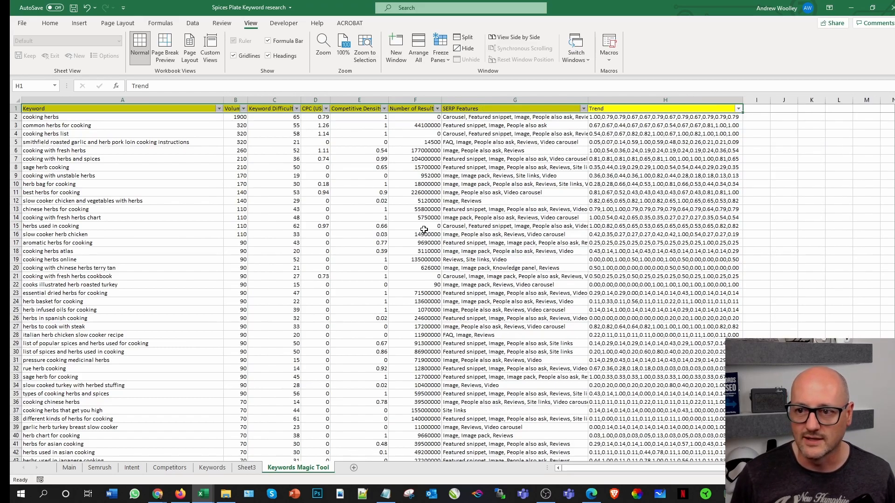
scroll(171, 342, down, 20)
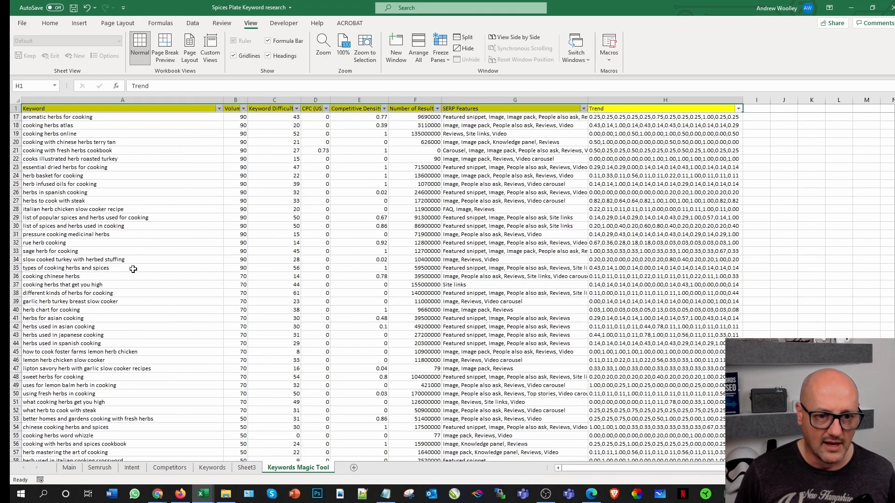
scroll(120, 336, down, 6)
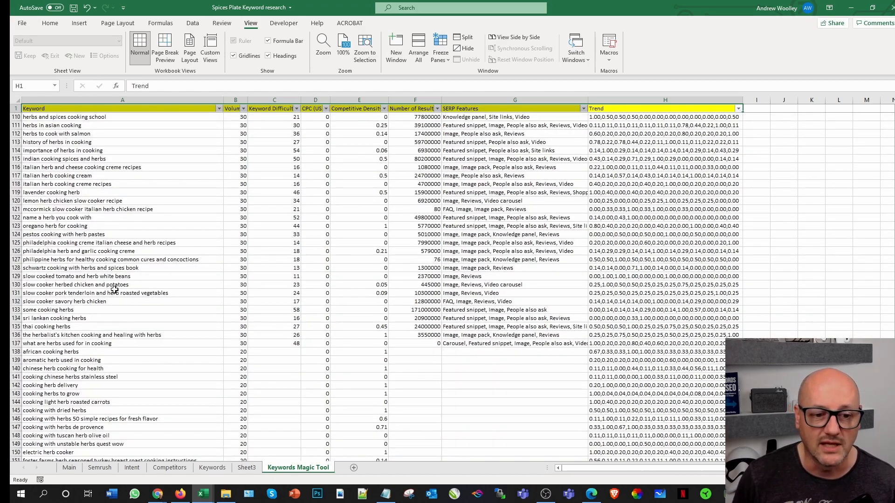
click(73, 8)
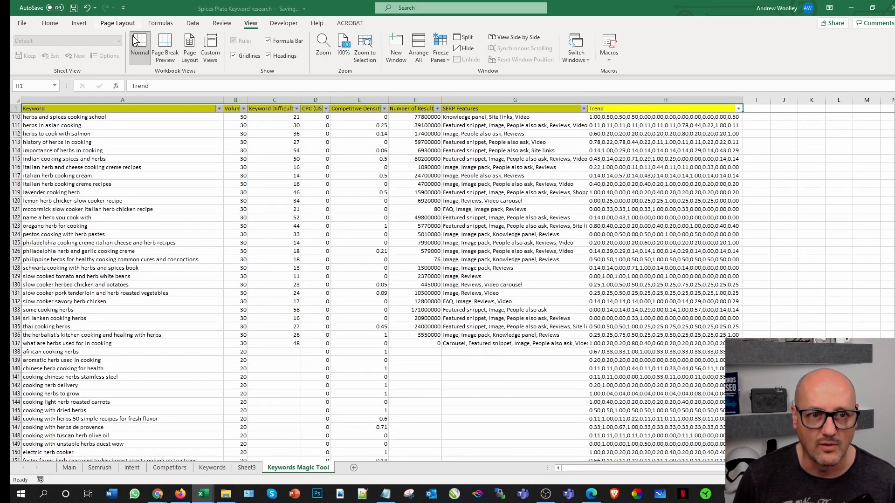
Step: Look through the herb keywords in the Keywords Magic Tool sheet down to the last filled row
scroll(776, 257, down, 1)
scroll(776, 257, up, 4)
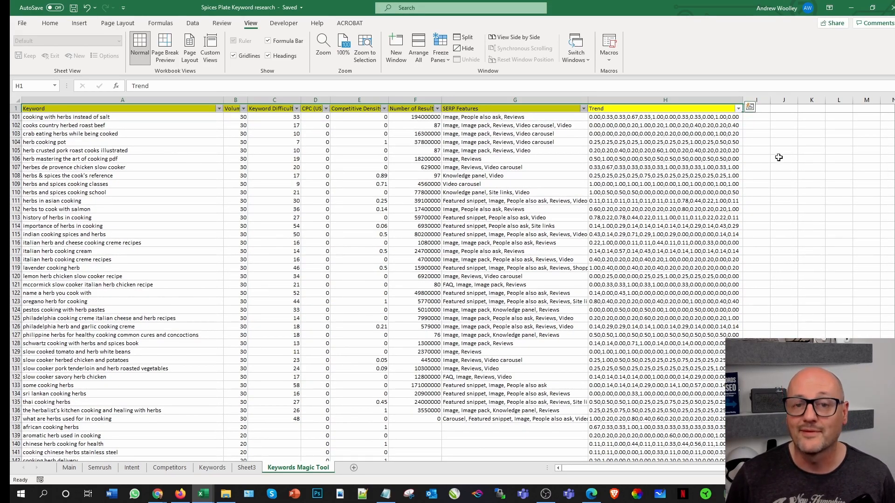
scroll(134, 230, up, 5)
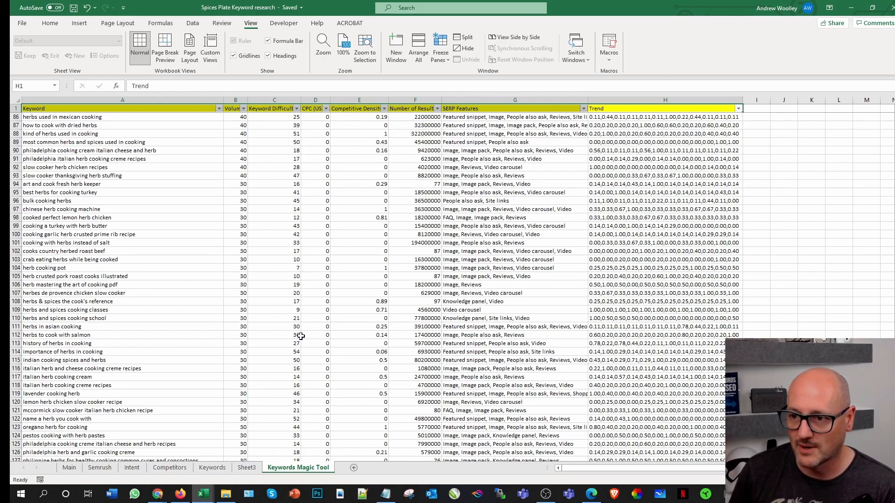
scroll(373, 285, down, 20)
scroll(373, 285, down, 20)
scroll(154, 353, down, 5)
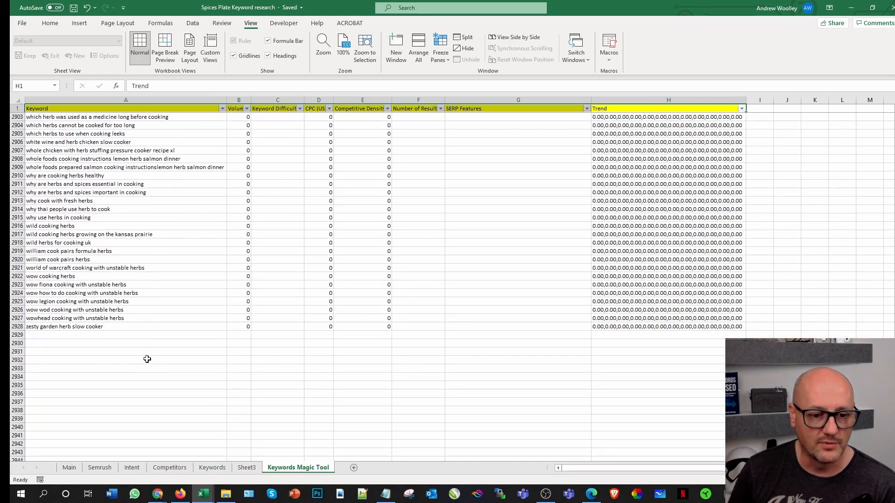
Step: Switch to Semrush in the browser and search the Keyword Magic Tool for "spices", keeping the included-keyword filter
click(157, 494)
click(187, 459)
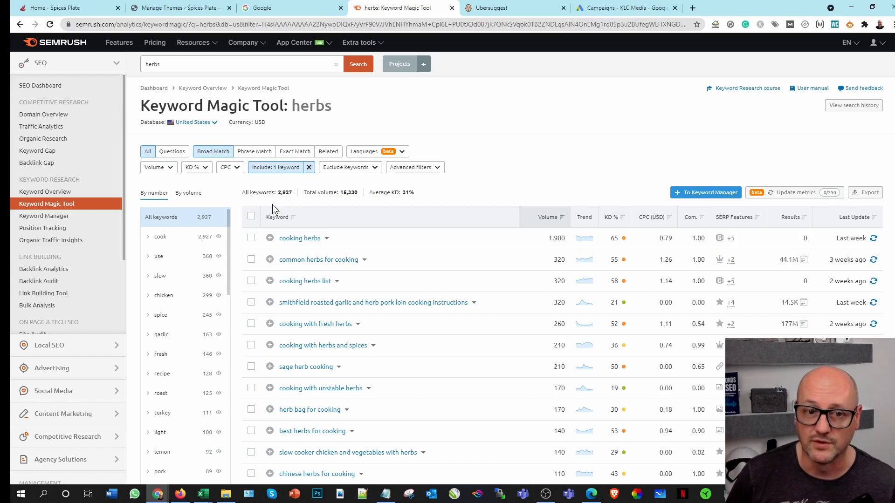
double_click(165, 69)
text(spices)
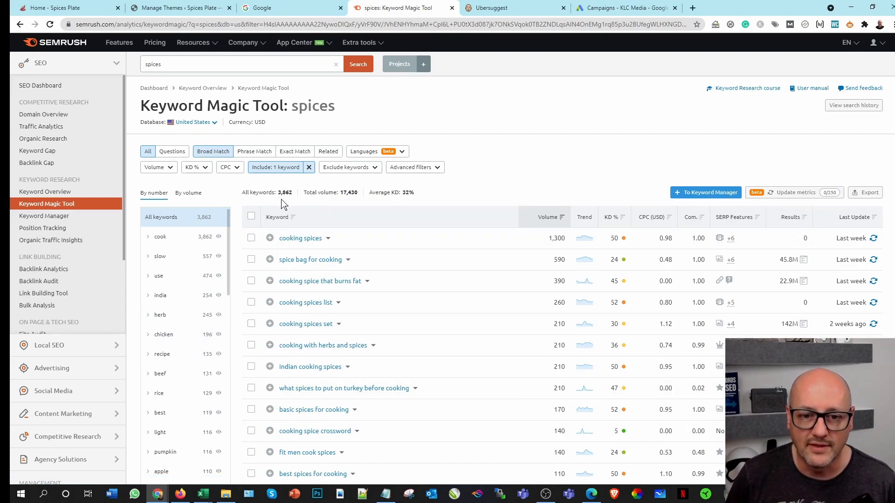
Step: Export all the filtered spices keywords as XLSX without grouping and open the downloaded file in Excel
click(868, 192)
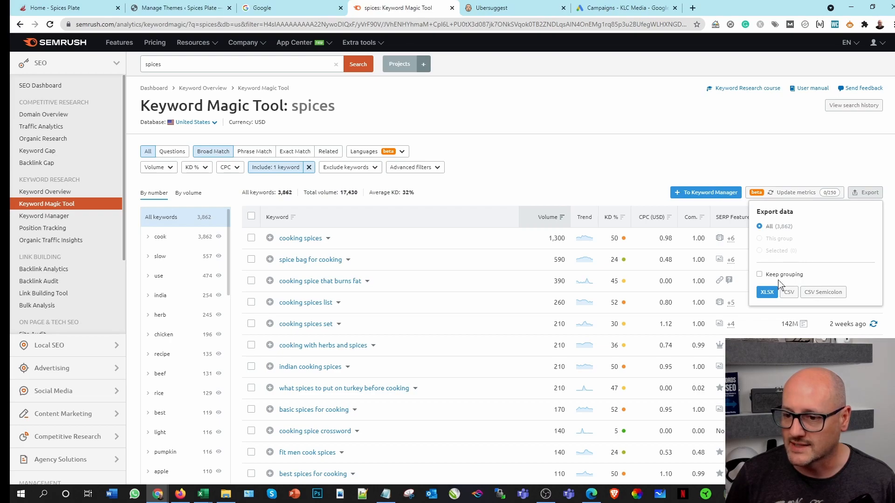
click(770, 292)
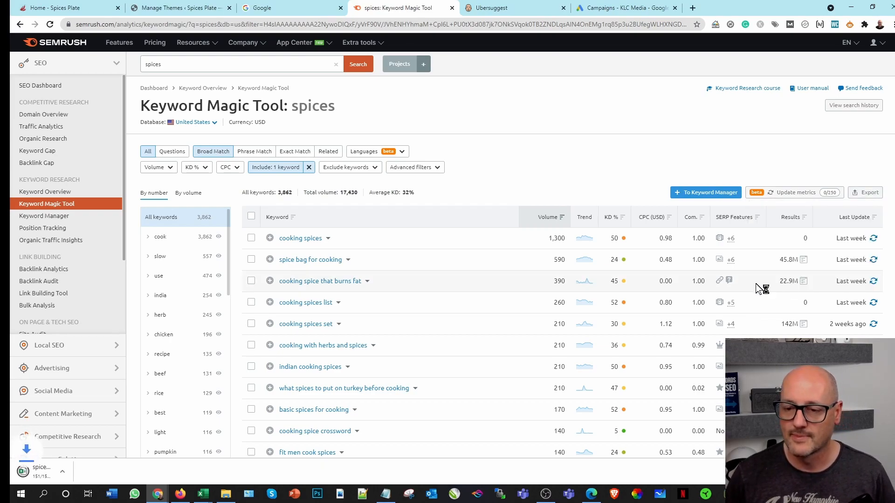
click(55, 471)
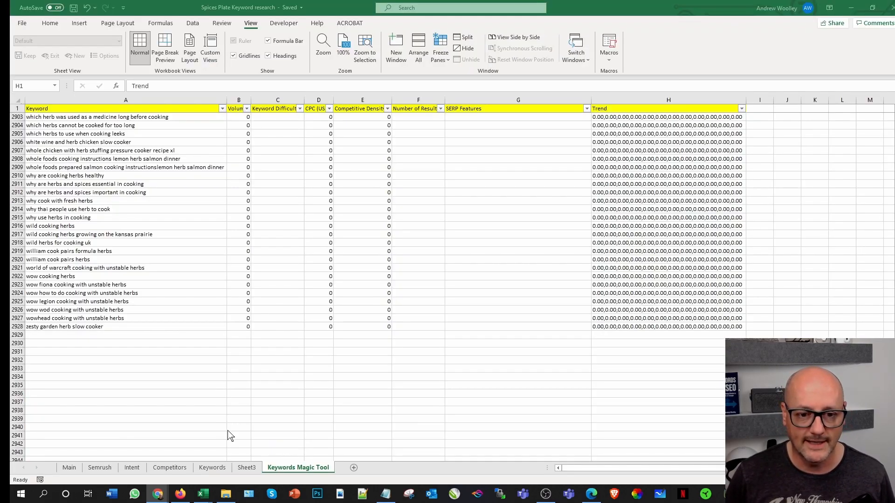
click(208, 346)
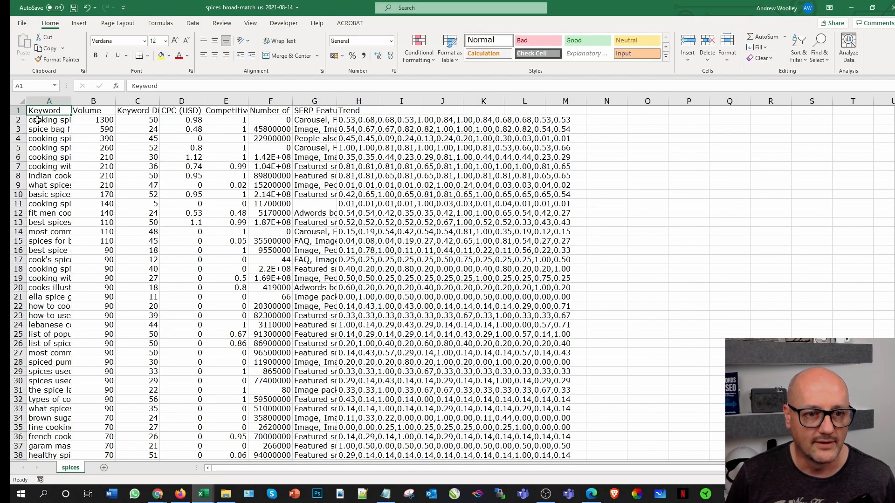
Step: Copy all keyword rows of the spices export from A2 to M3863, leaving out the header row
click(37, 120)
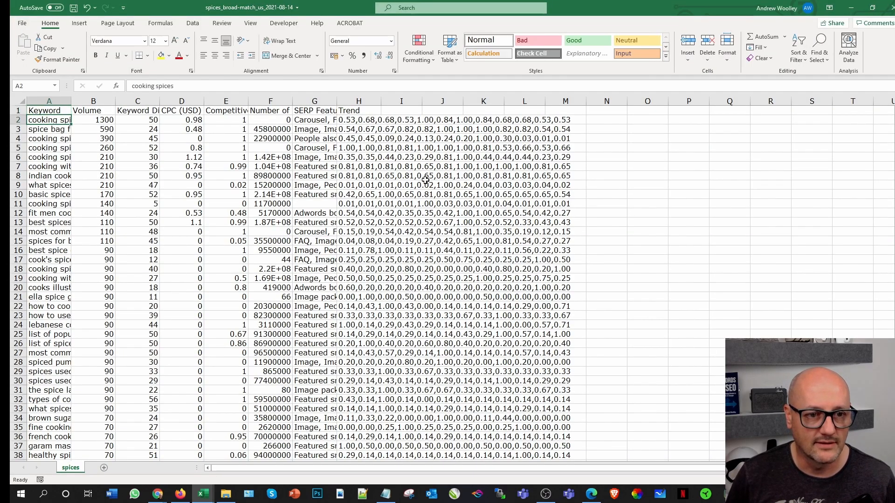
drag(894, 112, 894, 450)
scroll(653, 401, down, 3)
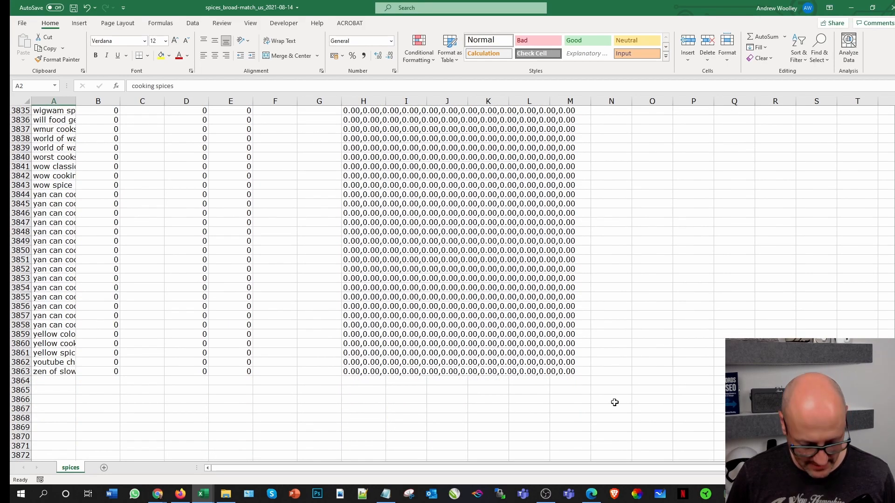
shift+click(570, 371)
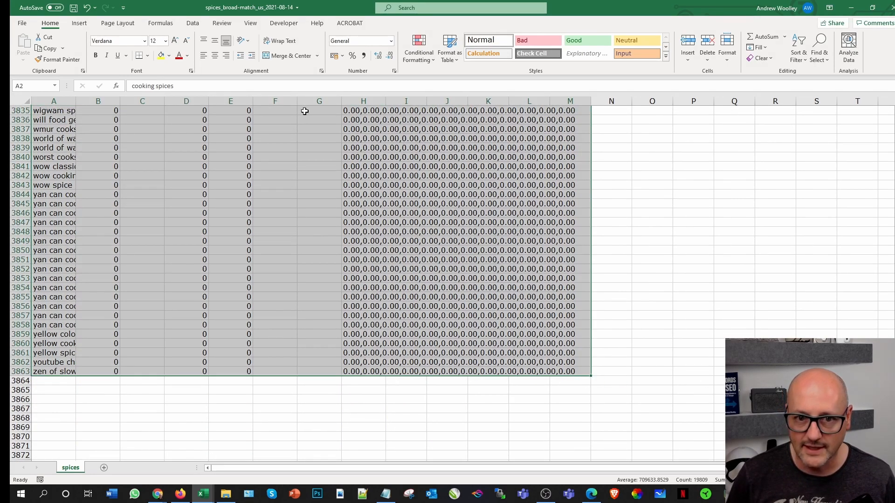
click(47, 50)
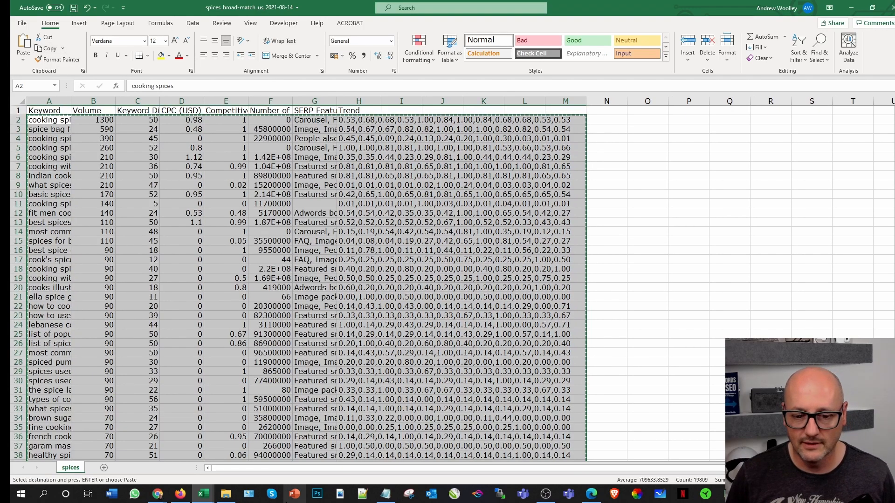
Step: Switch to the Spices Plate Keyword research workbook and paste the spices rows at A2929, directly below the herb keywords
mouse_move(202, 495)
click(101, 455)
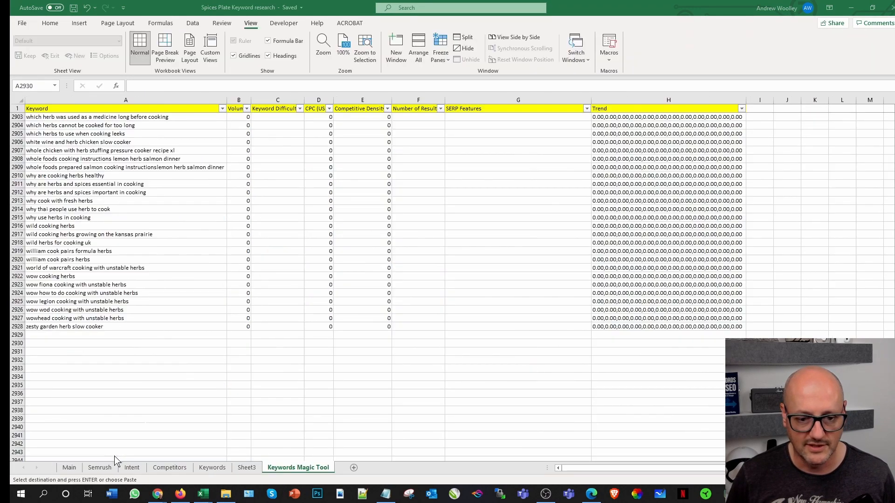
click(45, 335)
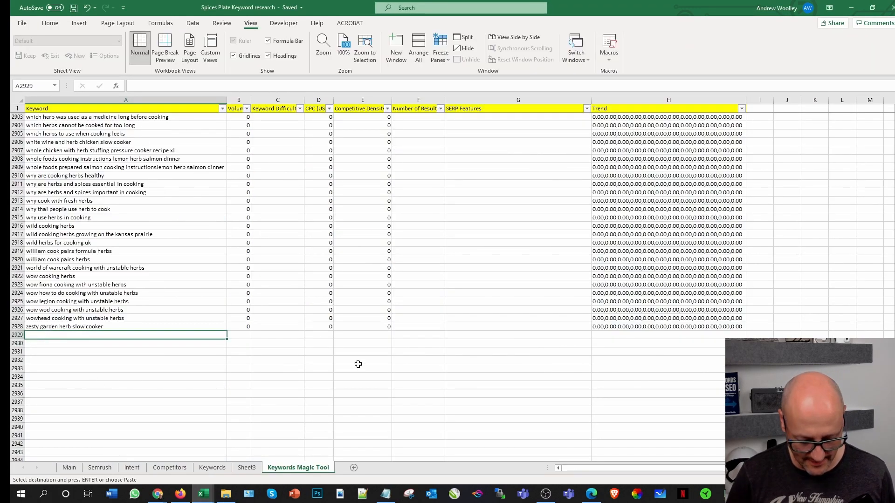
key(ctrl+v)
click(842, 285)
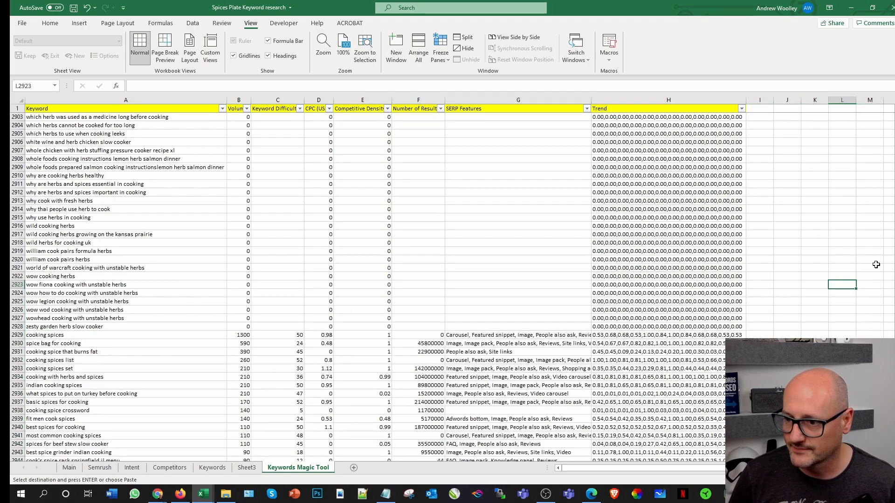
Step: Check the end of the combined keyword list in the Keywords Magic Tool sheet and save the workbook
drag(894, 258, 894, 452)
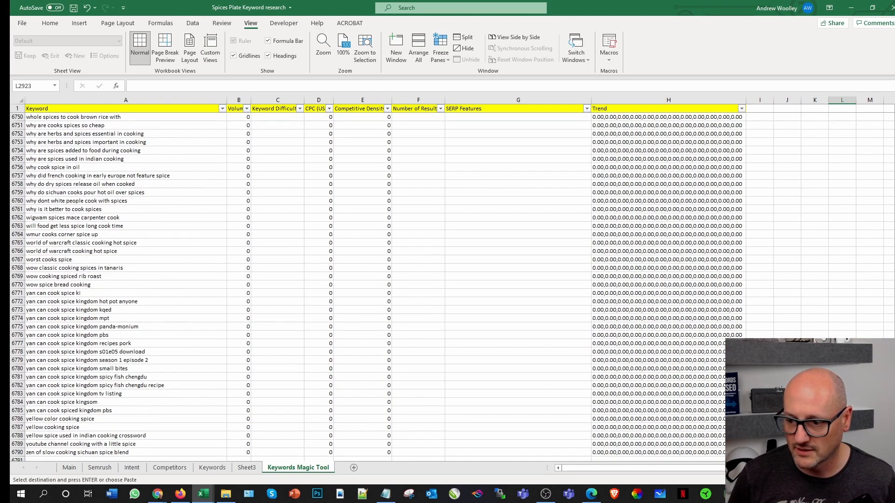
scroll(667, 369, down, 5)
click(148, 404)
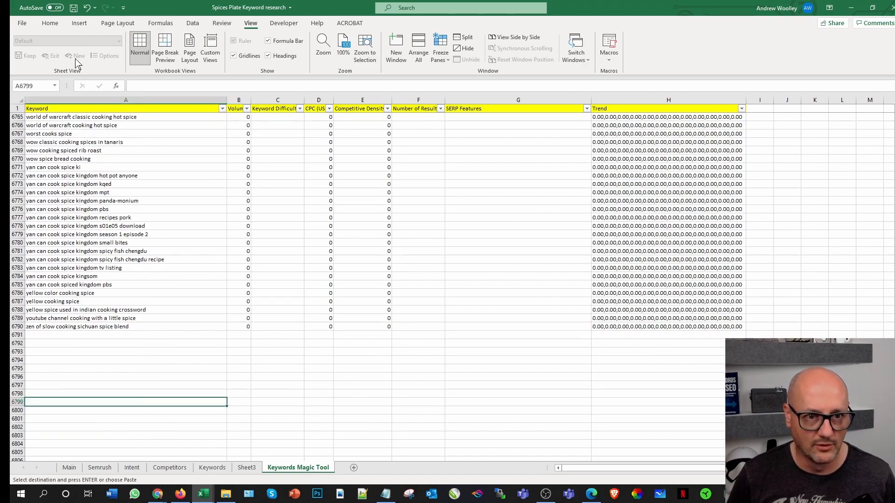
click(73, 7)
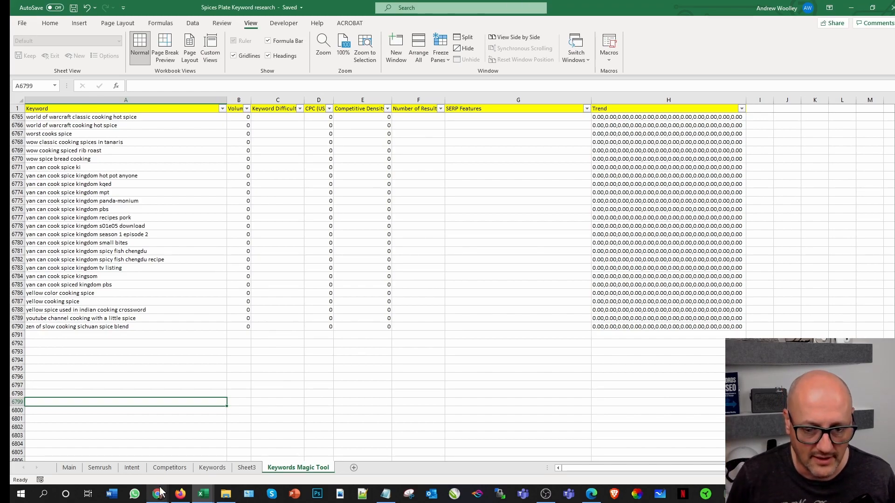
Step: Switch to Semrush in Chrome, replace the spices list's include filter with "medicin" under All keywords, and look through the filtered keywords
mouse_move(159, 495)
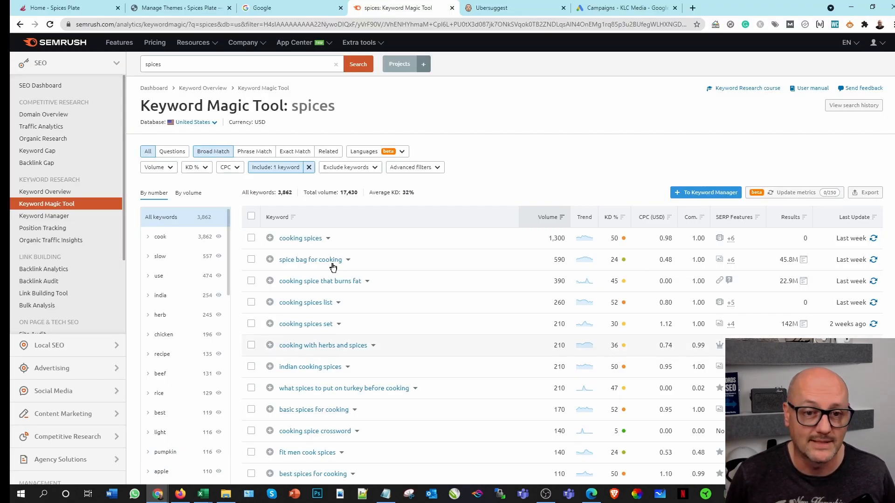
click(195, 471)
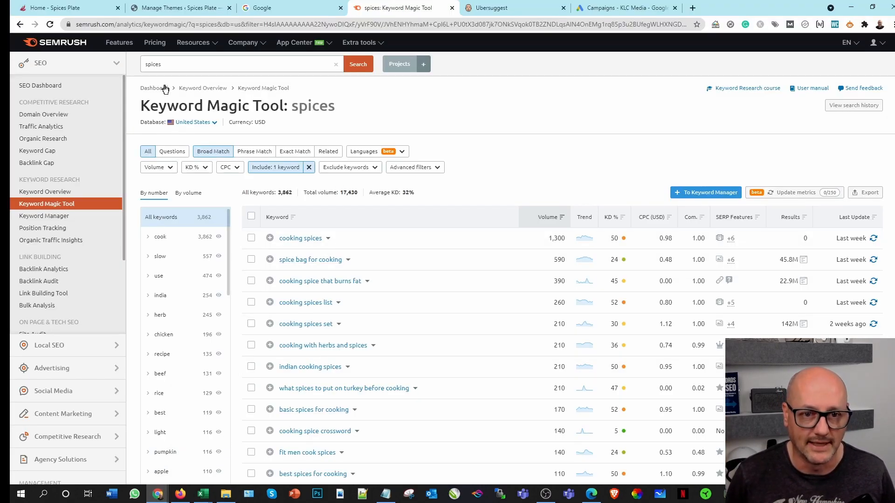
click(310, 168)
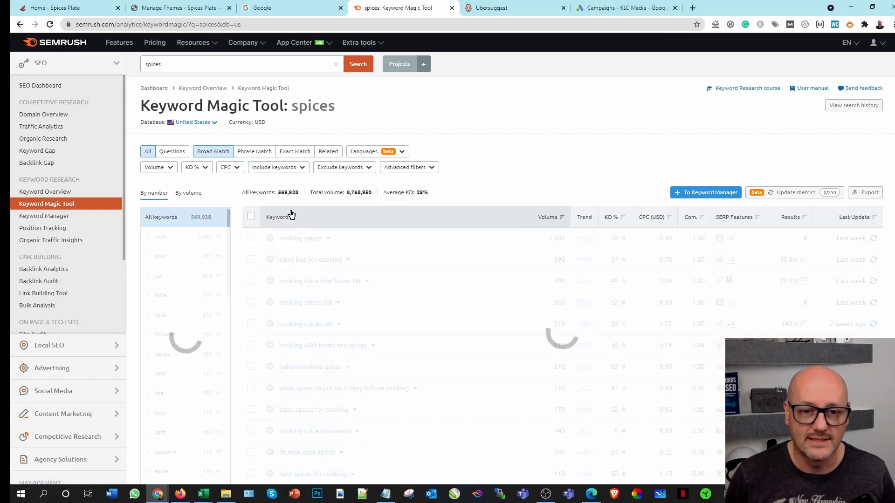
click(303, 169)
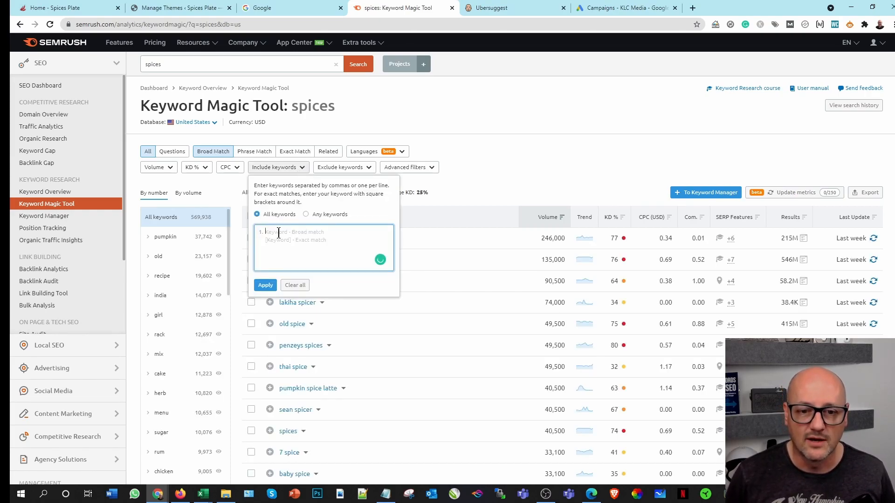
text(medicin)
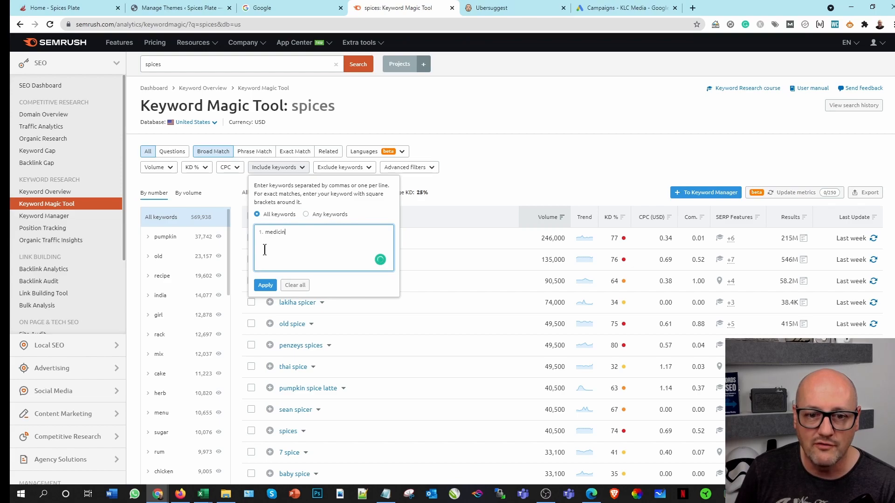
click(264, 285)
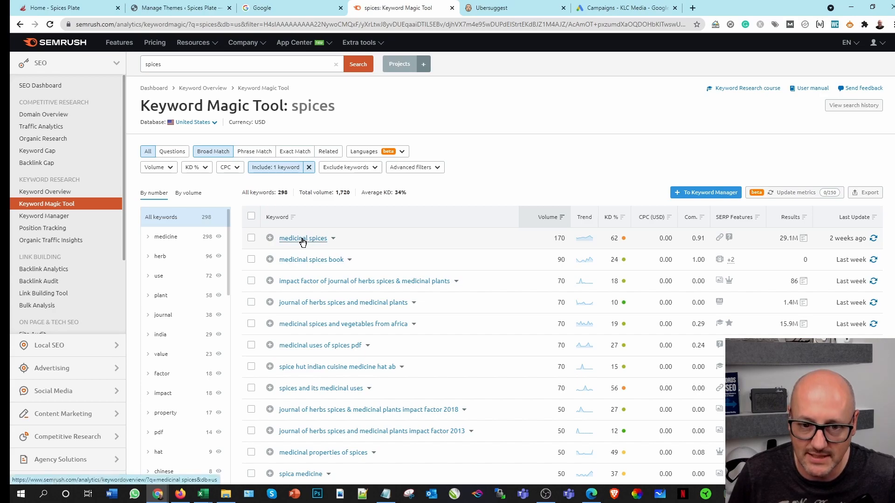
scroll(340, 364, down, 2)
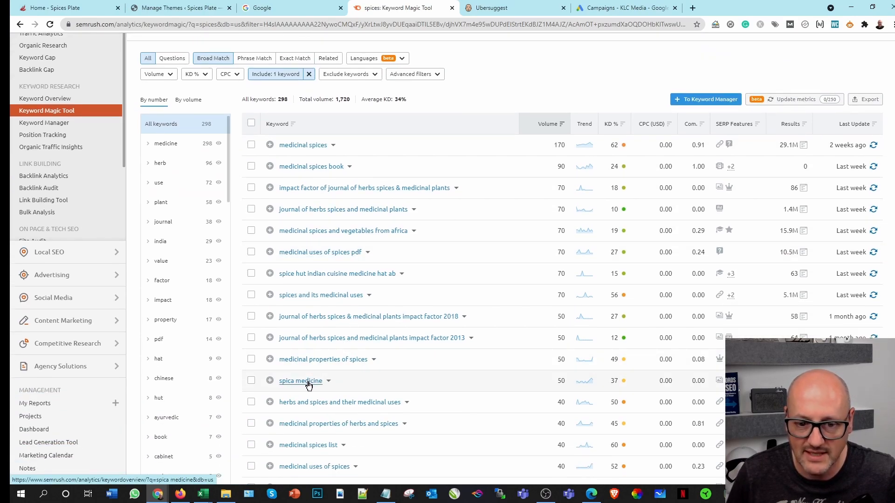
scroll(309, 385, up, 2)
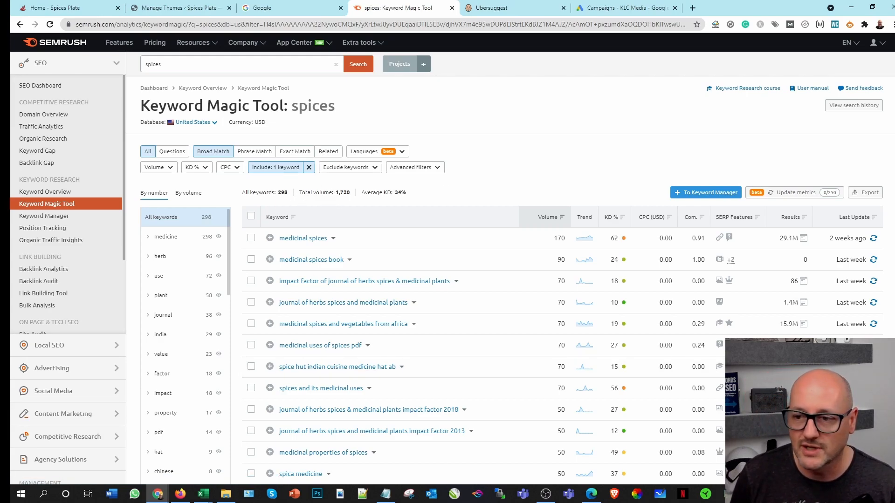
Step: Export all the medicine-filtered spices keywords as XLSX without grouping and open the downloaded file in Excel
click(867, 193)
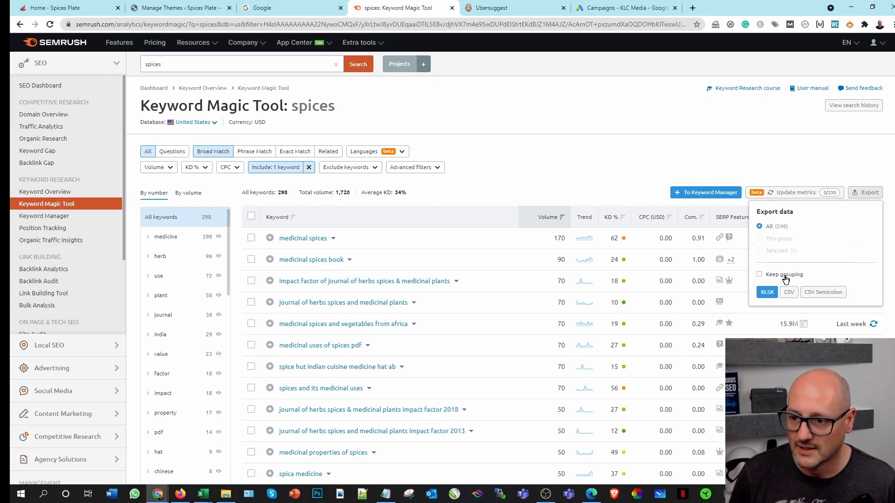
click(773, 293)
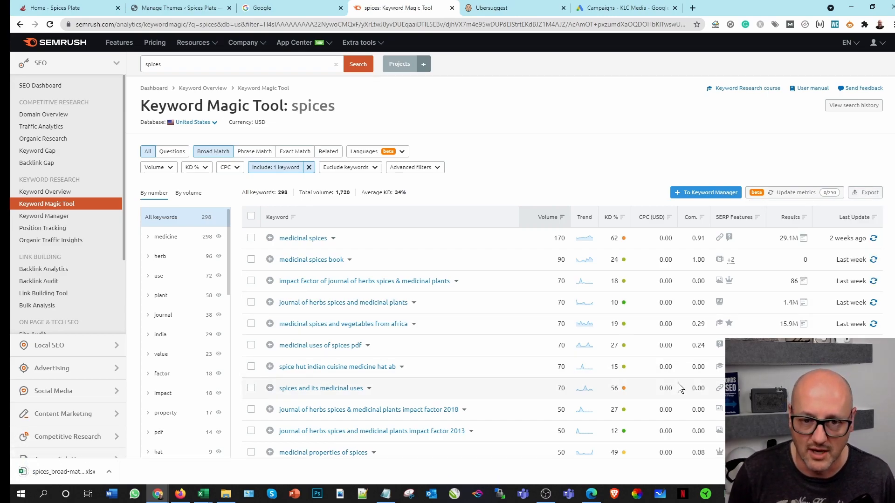
click(50, 474)
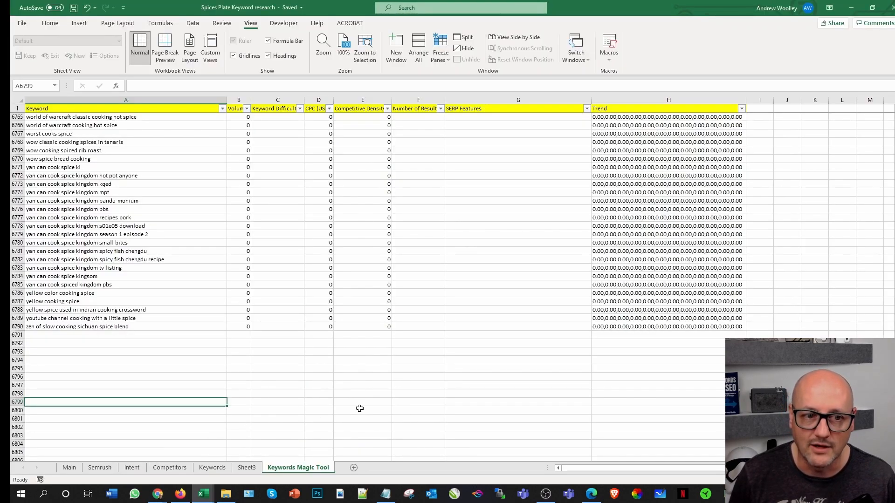
click(349, 384)
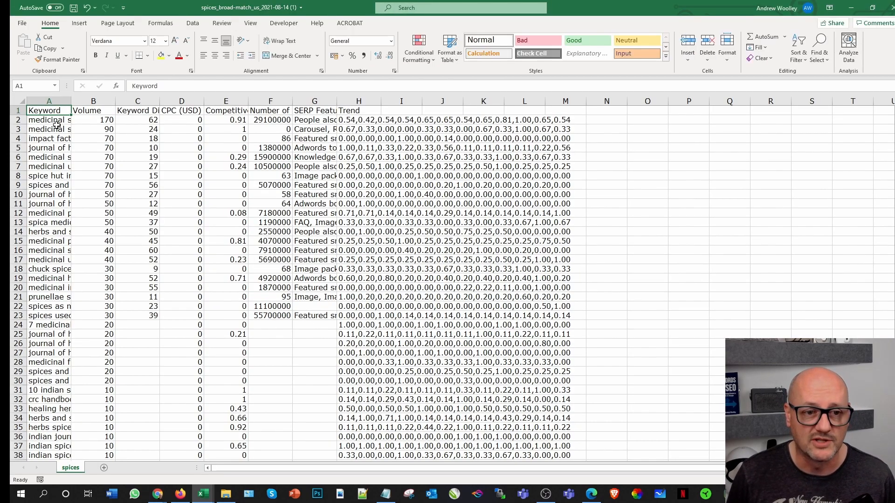
Step: Copy all keyword rows of the medicinal spices export from A2 to M299, leaving out the header row
click(56, 121)
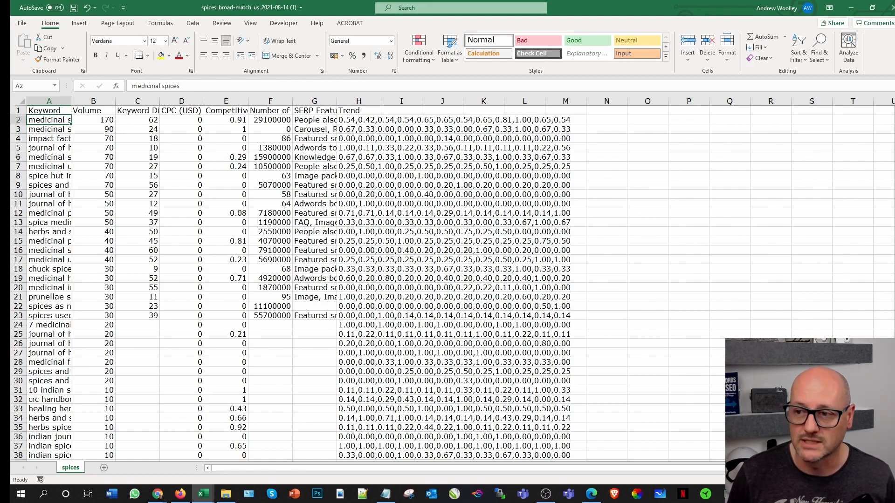
scroll(453, 279, down, 20)
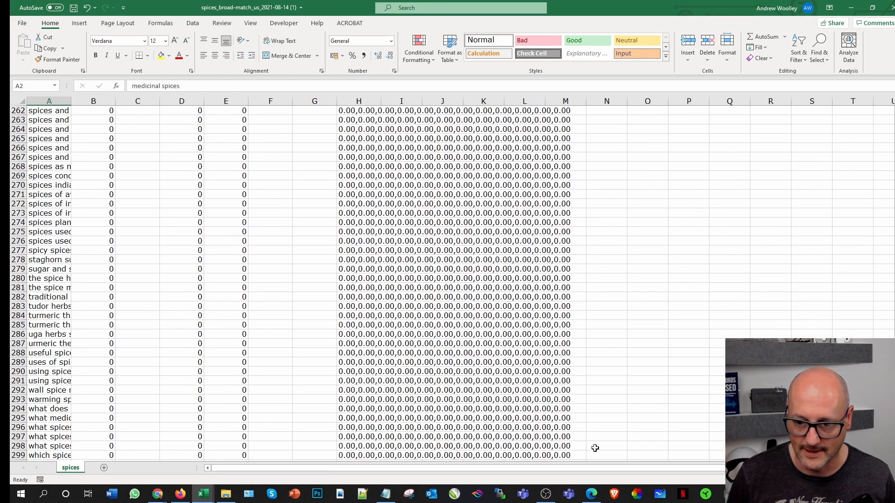
key(ctrl+a)
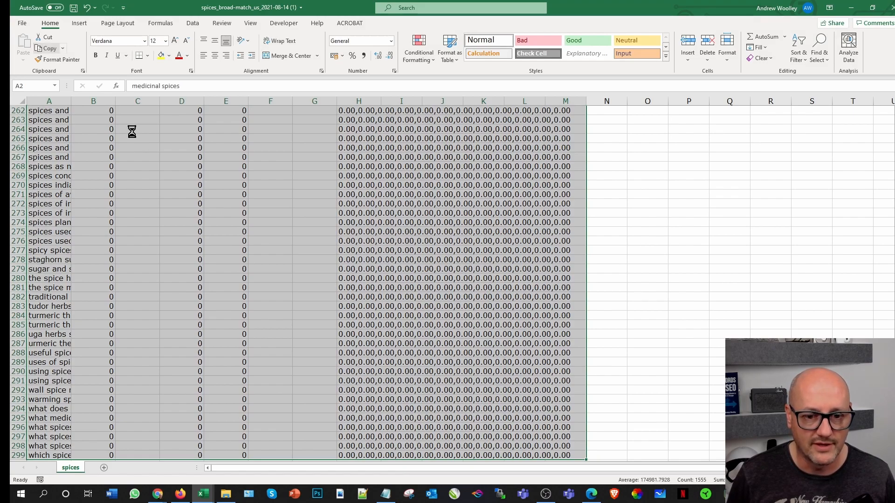
key(ctrl+c)
Step: Switch to the Spices Plate Keyword research workbook, paste the medicinal spices rows at A6791, and check the end of the list
mouse_move(204, 494)
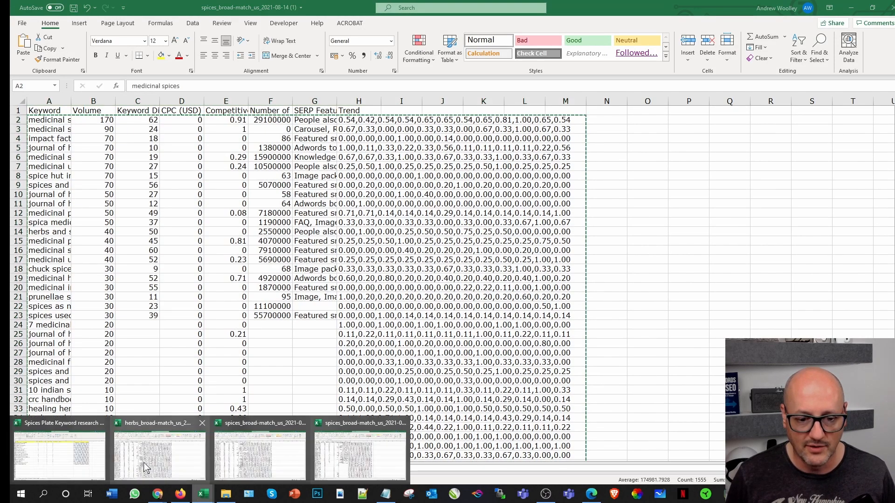
click(60, 455)
click(81, 336)
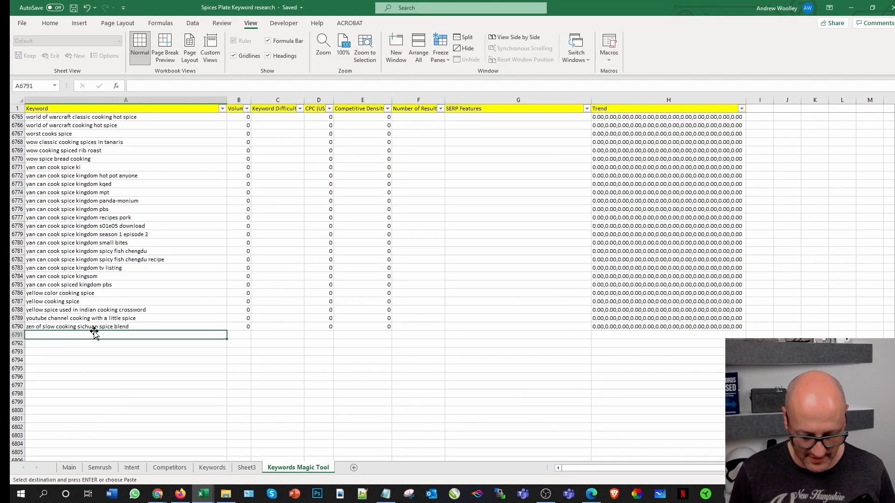
key(ctrl+v)
scroll(545, 321, down, 20)
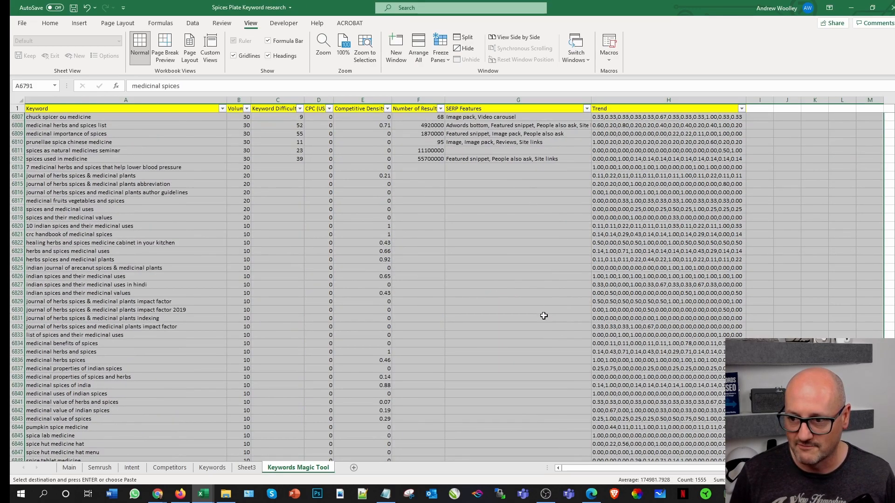
scroll(343, 395, down, 20)
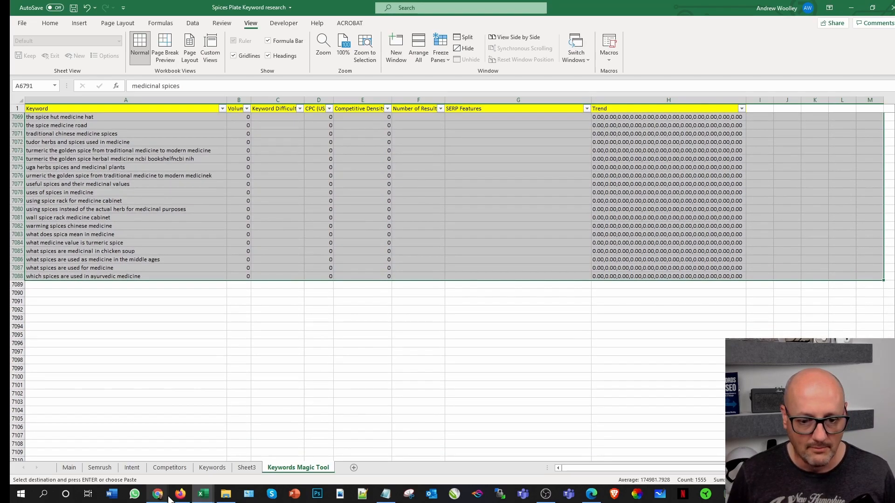
Step: Switch back to Semrush in Chrome and search the Keyword Magic Tool for "herbs"
click(169, 498)
click(216, 448)
double_click(177, 64)
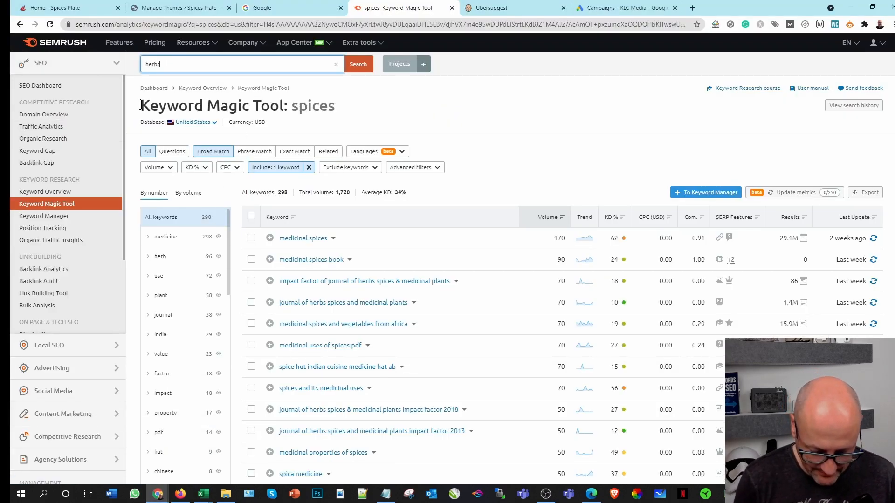
text(herbs)
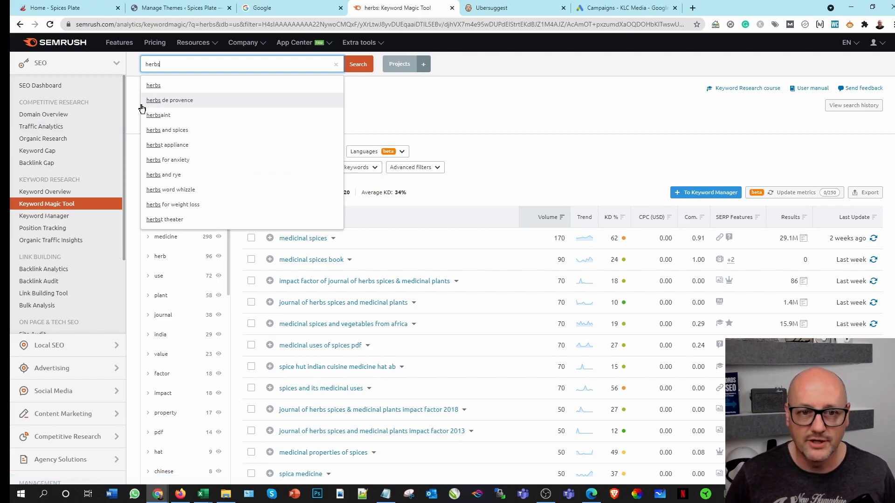
key(Return)
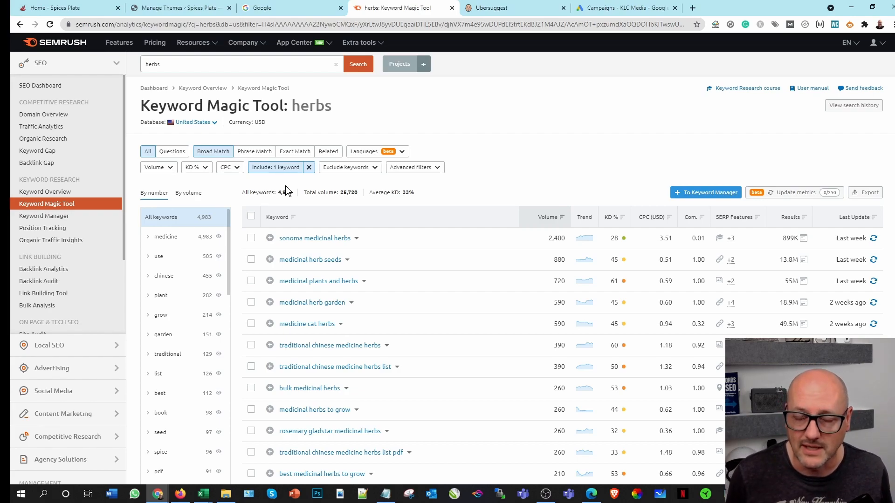
Step: Export all the medicine-filtered herbs keywords as XLSX without grouping and open the downloaded file in Excel
click(865, 193)
click(767, 292)
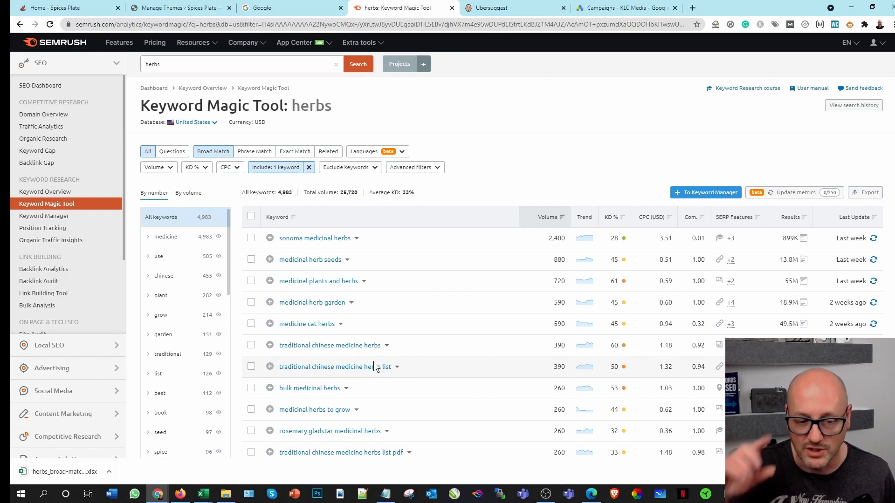
click(63, 471)
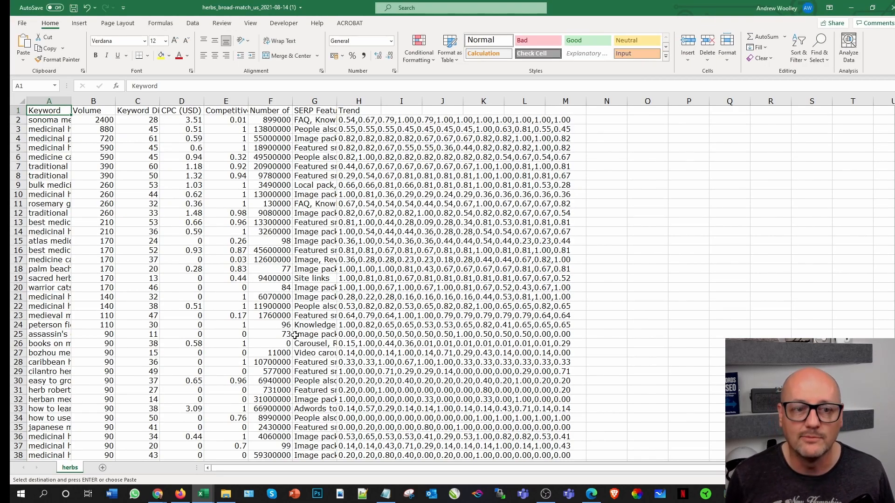
Step: Copy all keyword rows of the medicinal herbs export from A2 to M4984, leaving out the header row
click(45, 118)
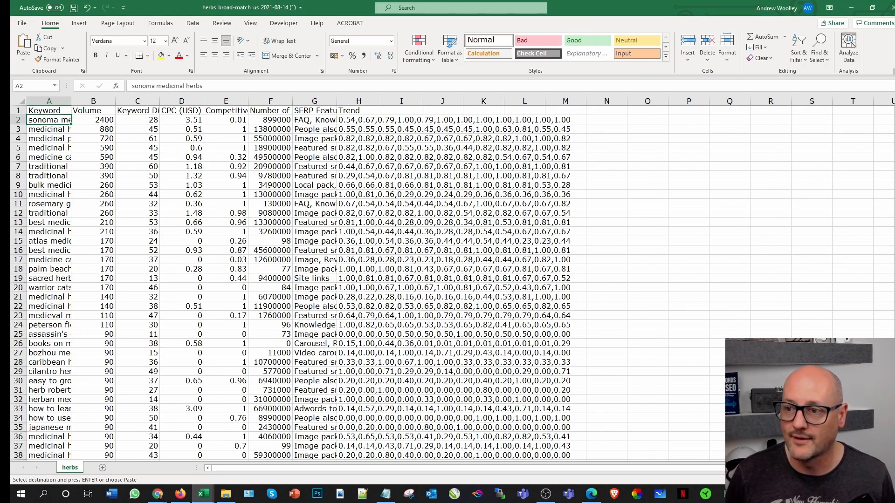
drag(894, 114, 894, 455)
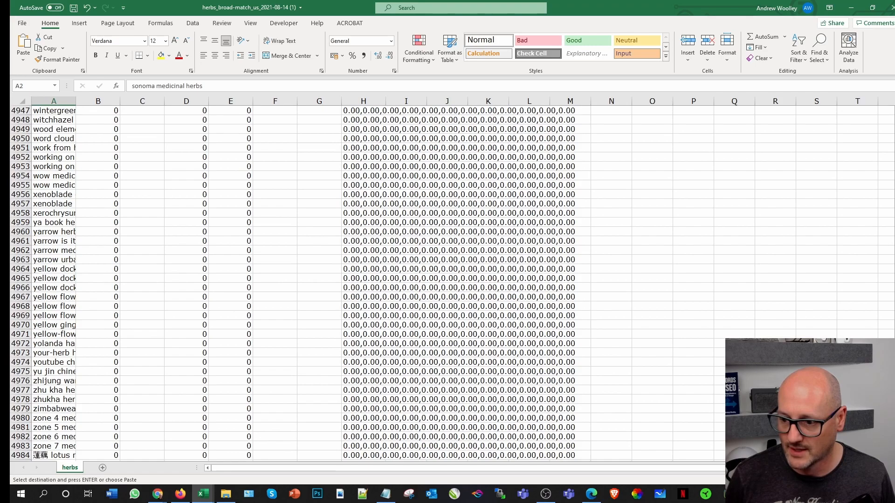
shift+click(551, 454)
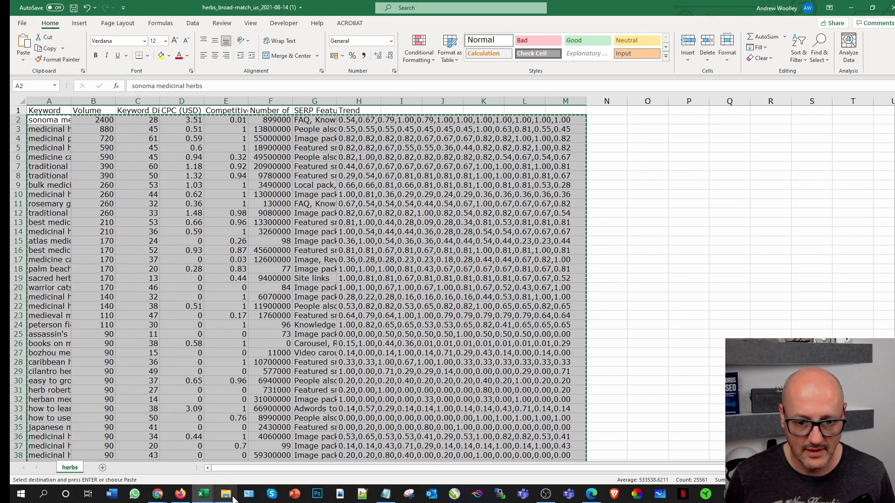
Step: Paste the medicinal herbs rows at A7089 in the Spices Plate Keyword research workbook, below the medicinal spices keywords, and save the workbook
mouse_move(202, 498)
click(60, 456)
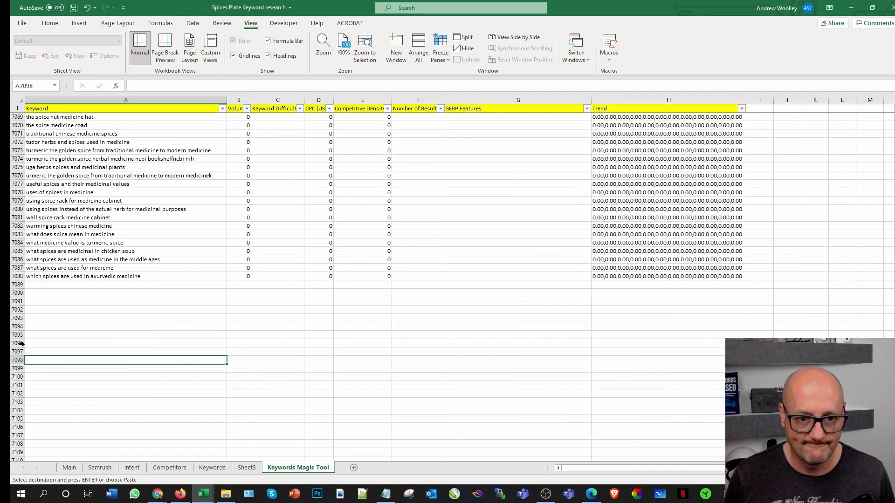
click(67, 284)
key(ctrl+v)
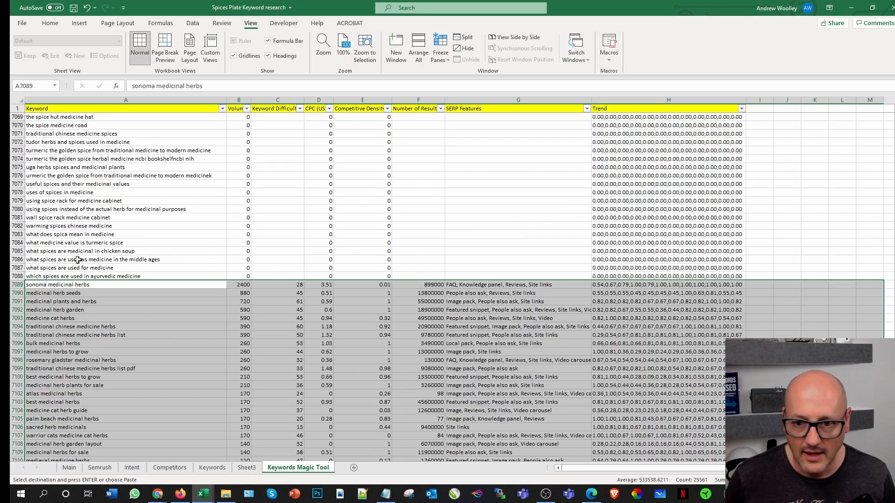
click(74, 7)
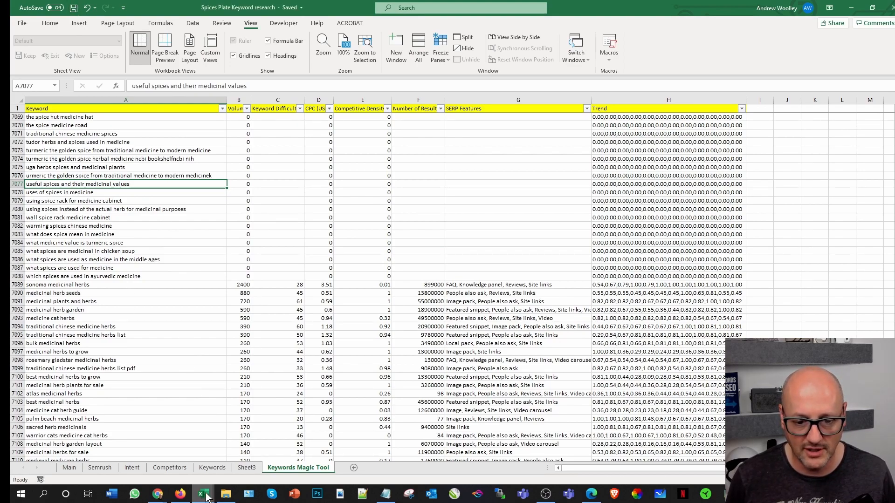
Step: Close the exported herbs and spices workbooks and return to the combined keyword list in the Spices Plate Keyword research workbook
mouse_move(203, 493)
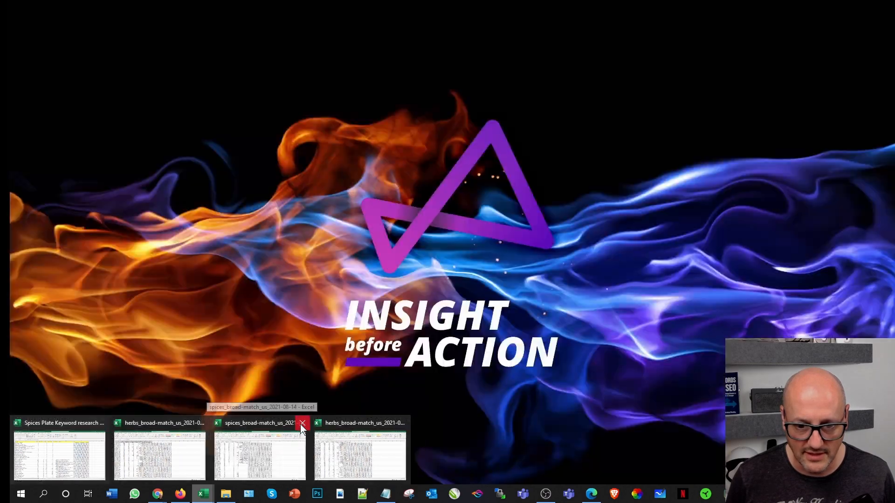
click(302, 425)
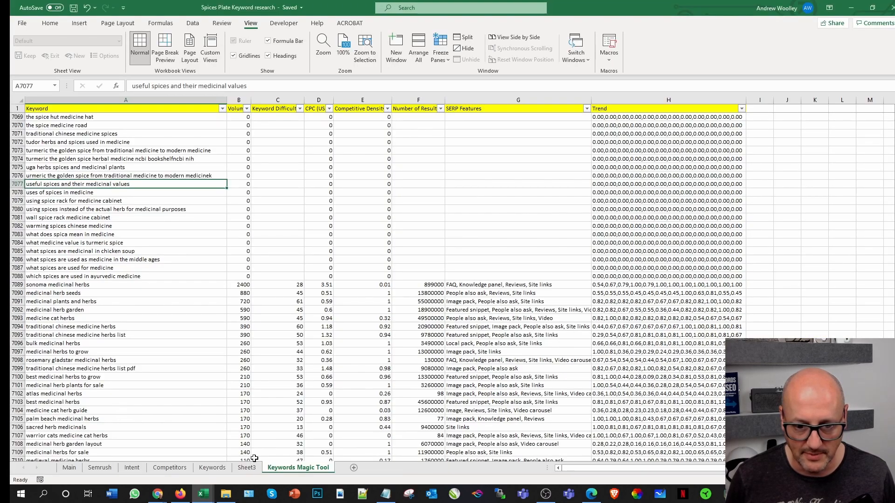
click(206, 492)
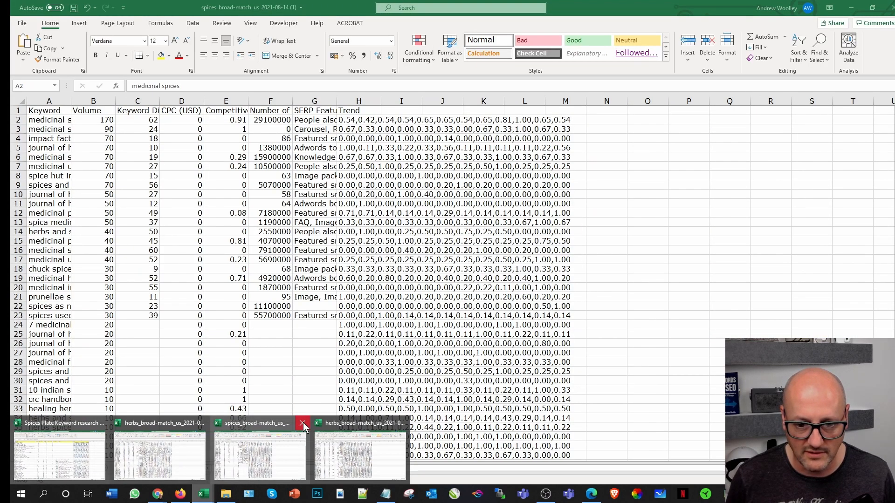
click(302, 423)
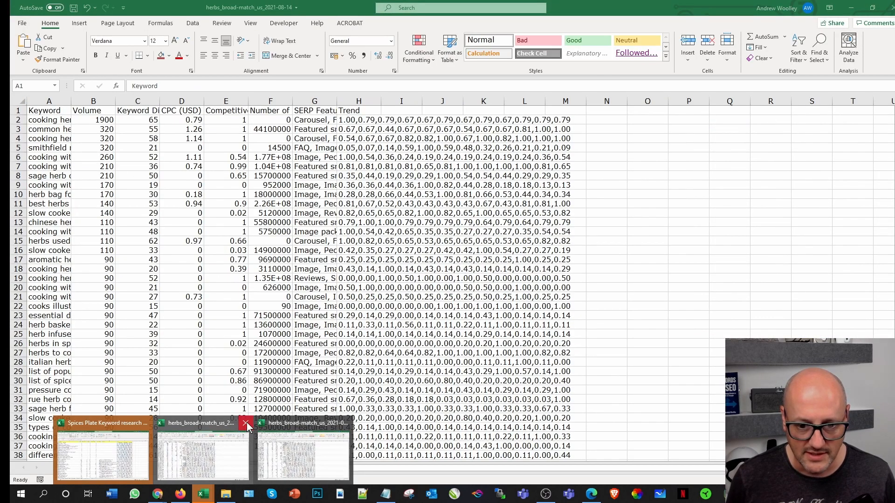
click(246, 423)
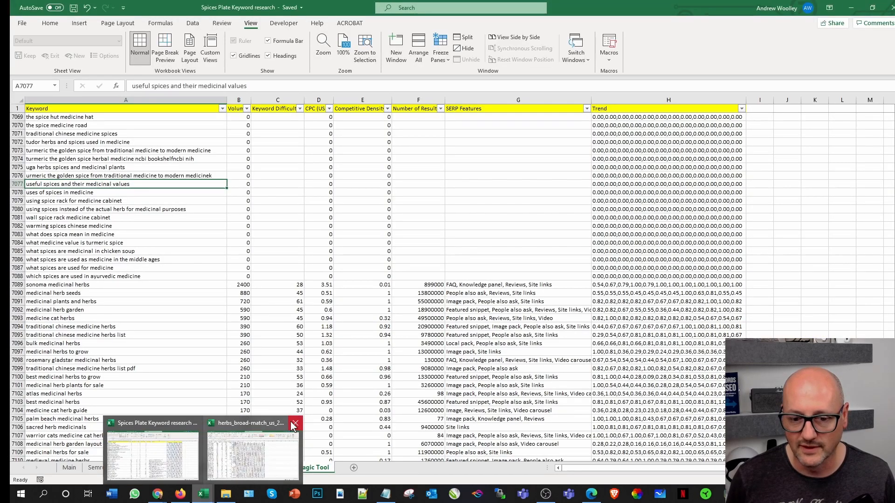
click(294, 422)
click(384, 369)
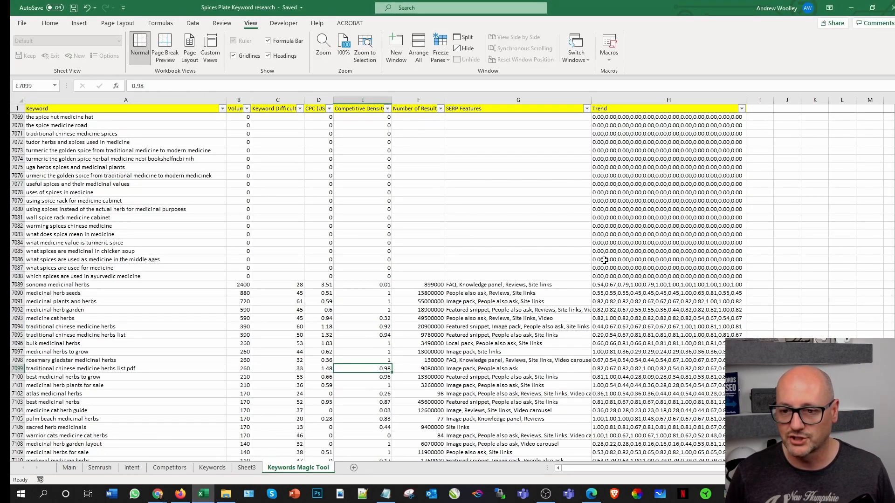
scroll(783, 300, down, 5)
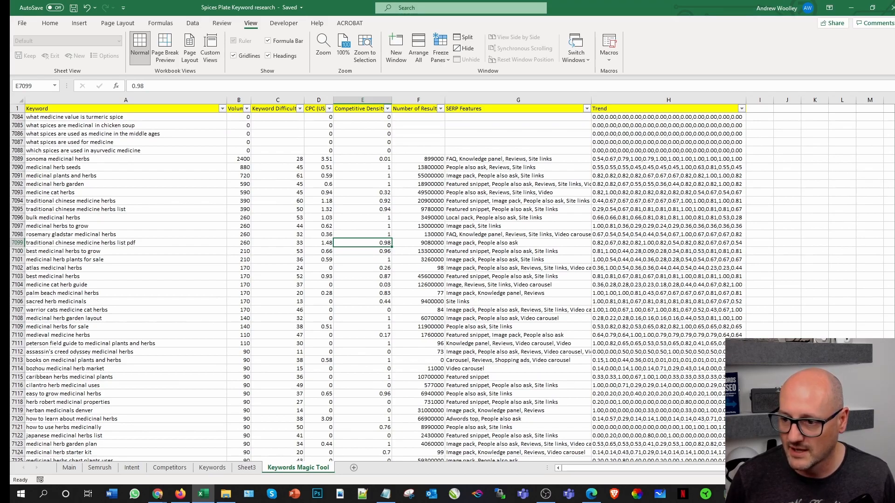
Step: Review the combined keyword list in the Keywords Magic Tool sheet down to its last filled row
drag(894, 309, 894, 452)
scroll(452, 288, down, 3)
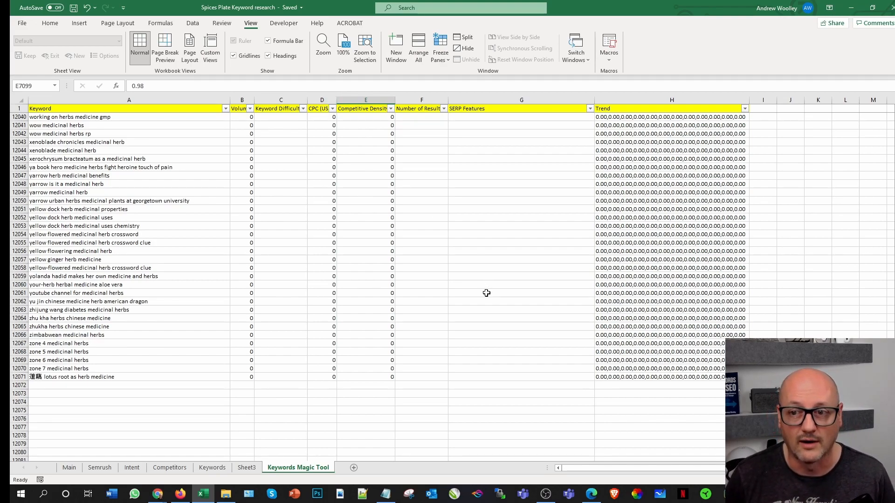
scroll(486, 293, down, 1)
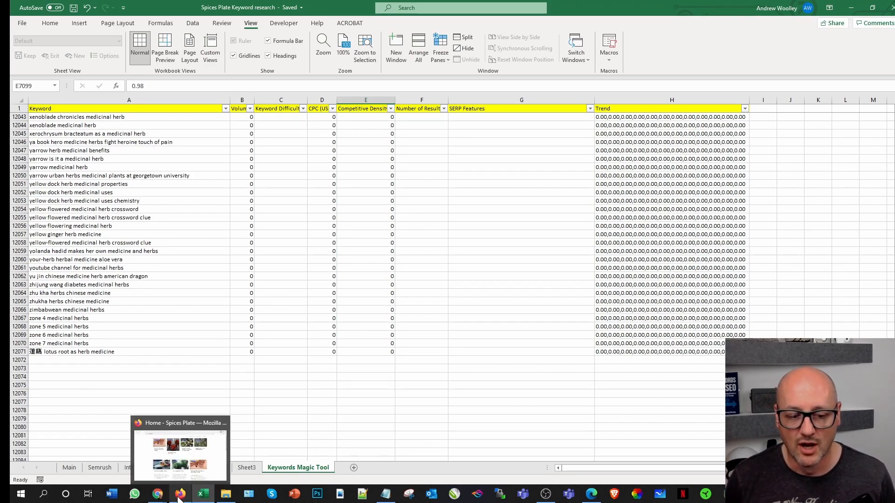
Step: Switch to Ubersuggest in Chrome and open the Keyword Overview tool of the Keyword Analyzer
mouse_move(157, 494)
click(203, 455)
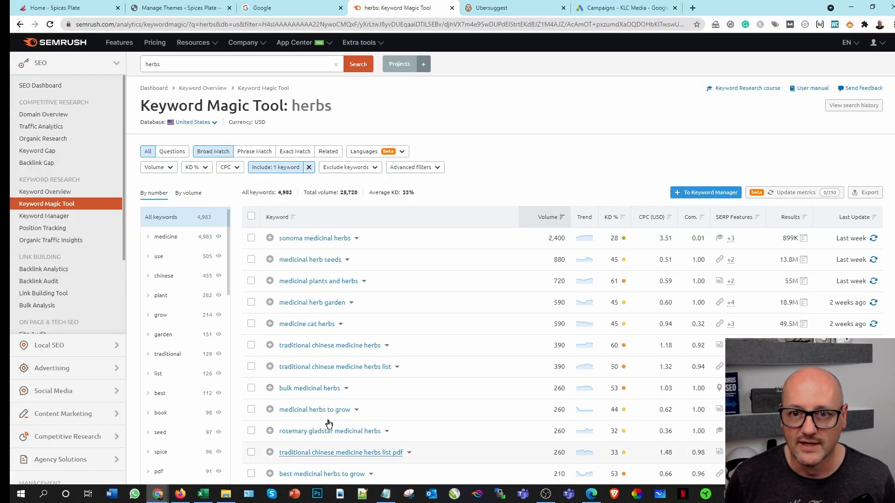
click(492, 7)
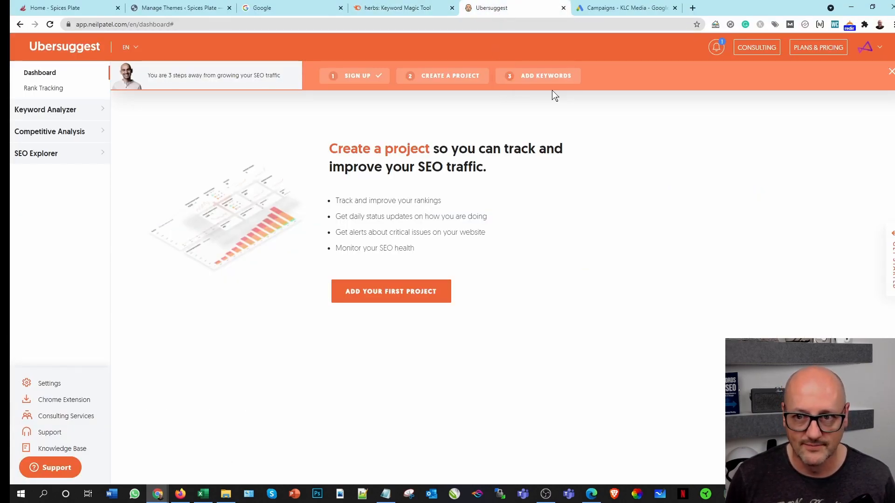
click(67, 111)
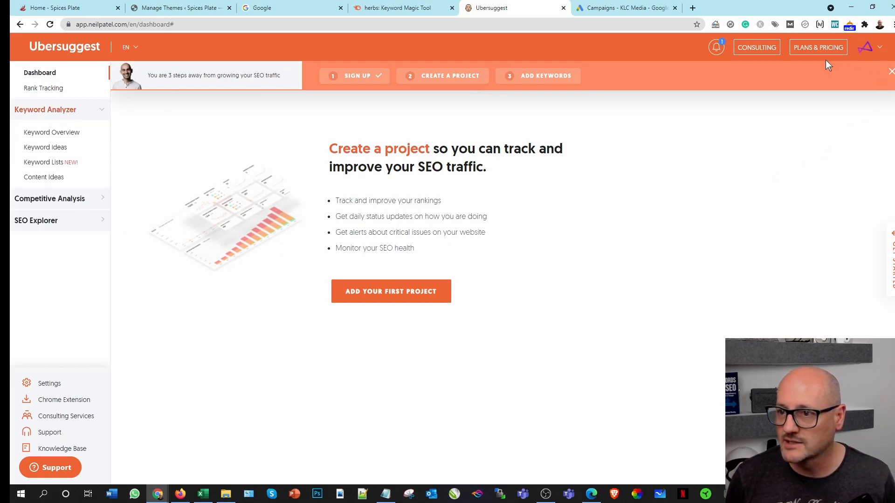
click(866, 48)
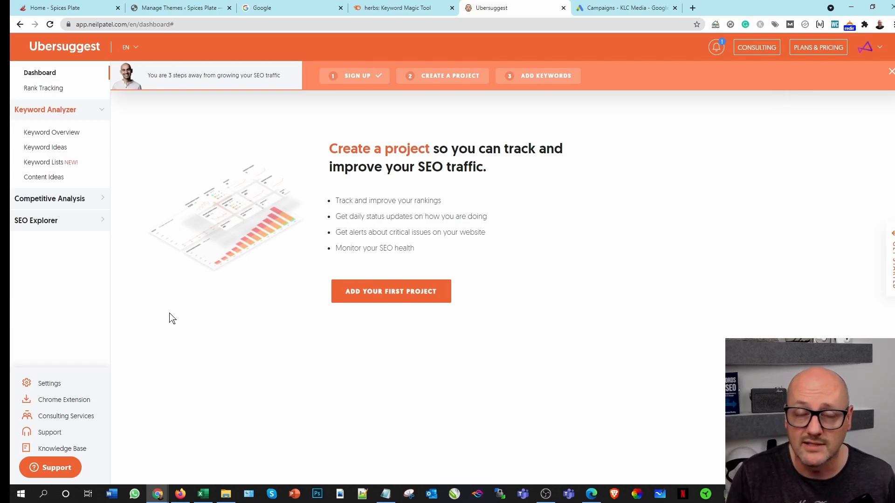
click(62, 135)
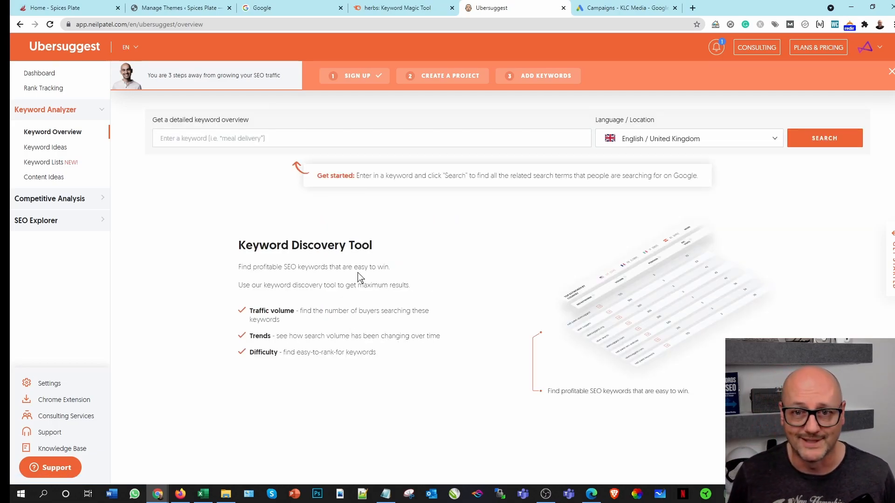
Step: Search for the keyword overview of "herbs" in English / United Kingdom and look over the metrics
click(200, 142)
text(herbs)
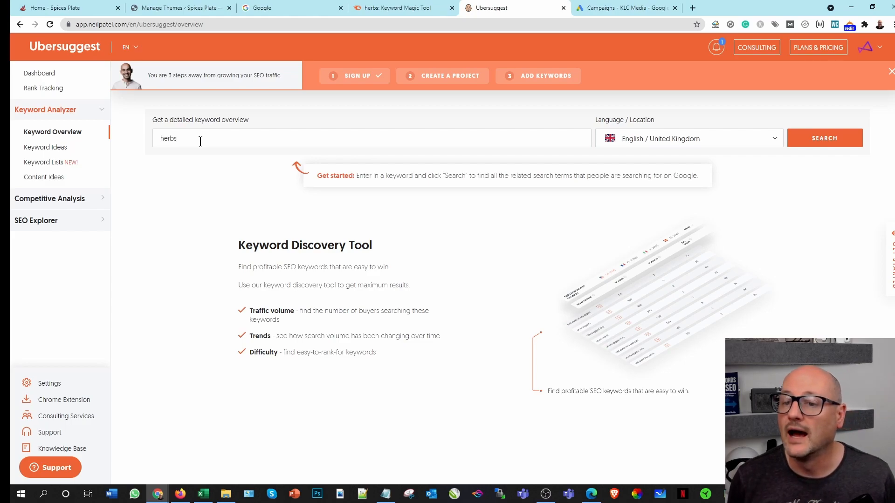
click(816, 142)
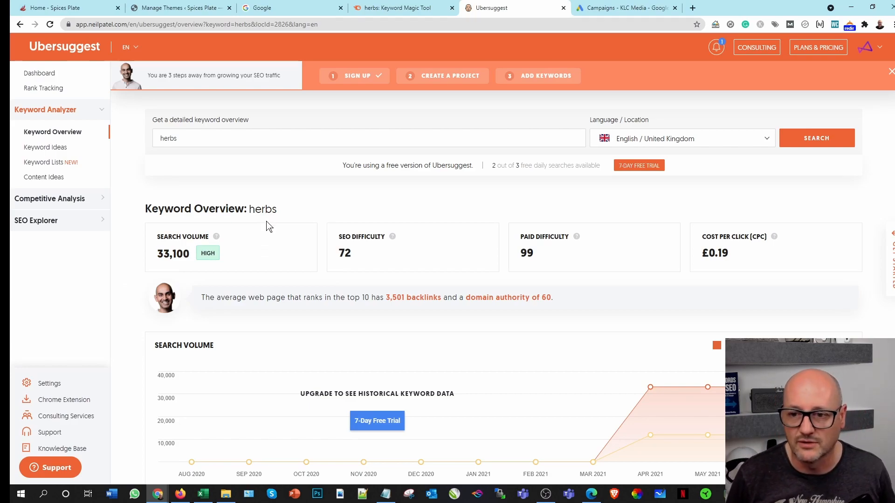
scroll(406, 328, down, 6)
scroll(405, 329, up, 6)
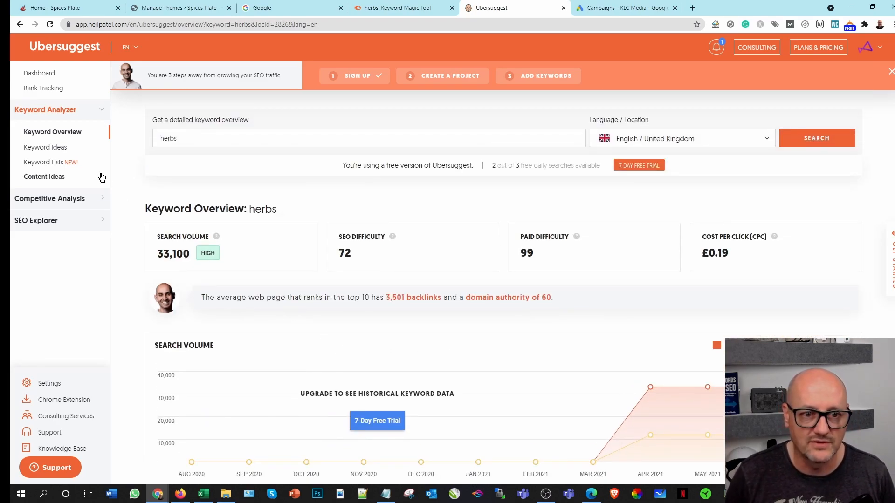
Step: Open the Keyword Ideas for "herbs" and examine the suggested keywords with their volume, CPC and difficulty
click(55, 148)
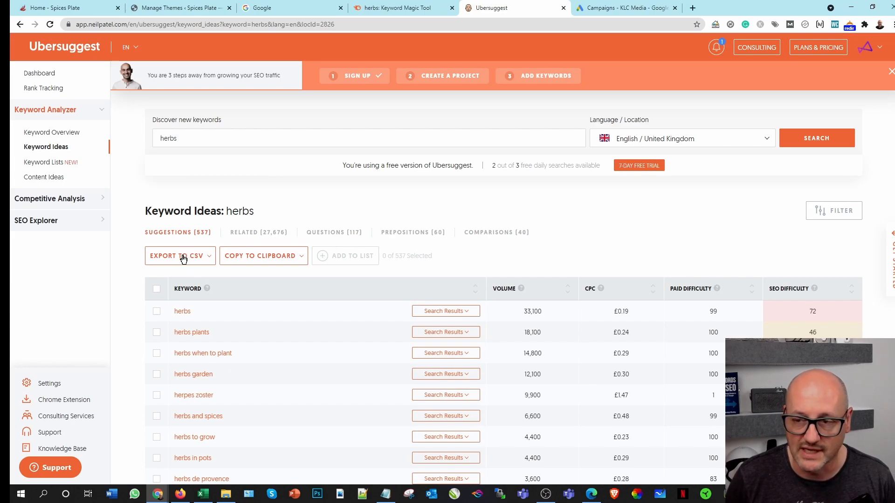
scroll(259, 366, down, 1)
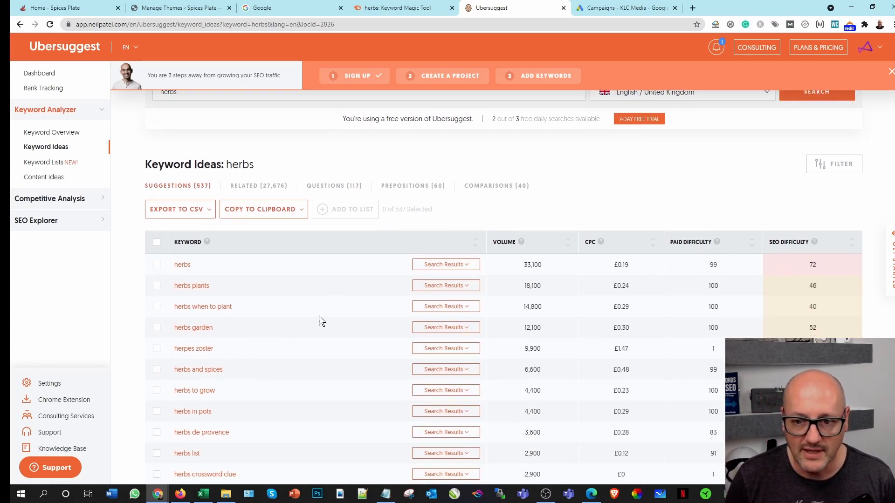
scroll(377, 364, down, 10)
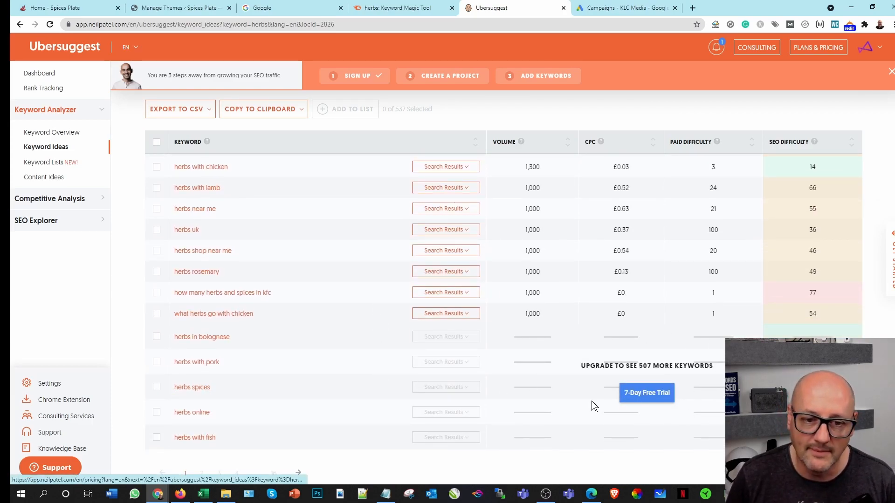
scroll(594, 410, up, 5)
scroll(595, 414, up, 5)
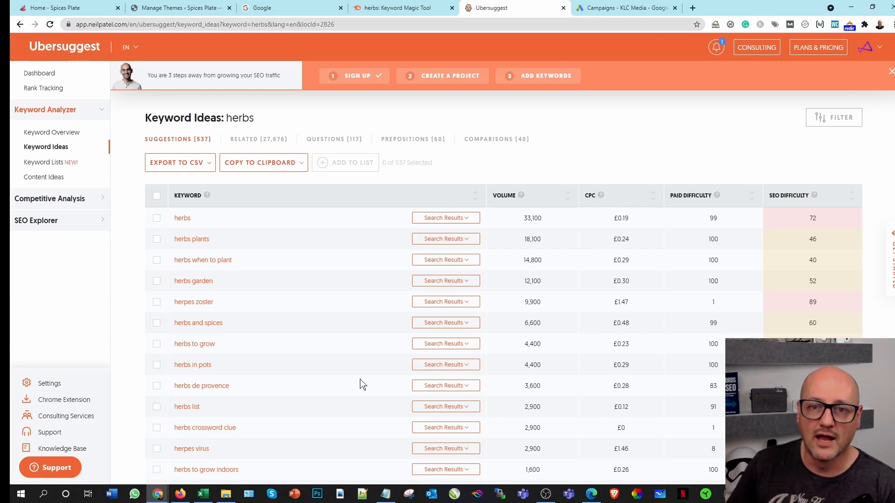
Step: Go to the Google home page and enter "herbs" in the search box to bring up autocomplete suggestions
click(389, 9)
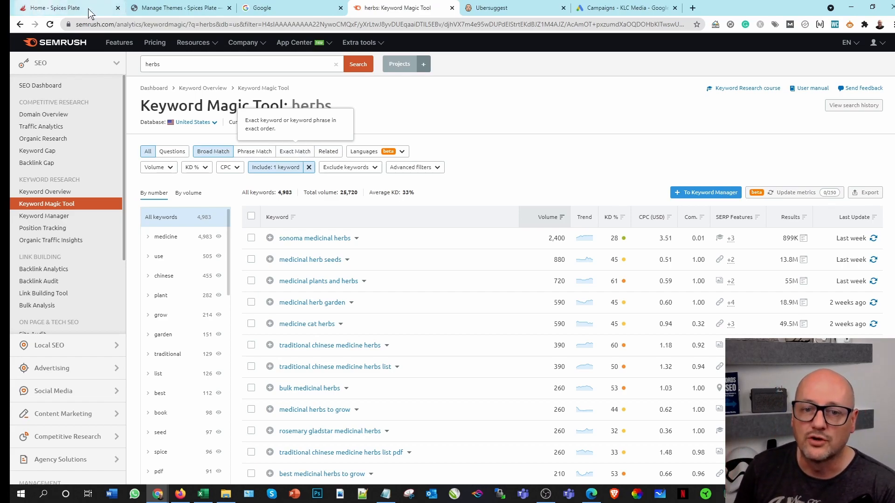
click(491, 8)
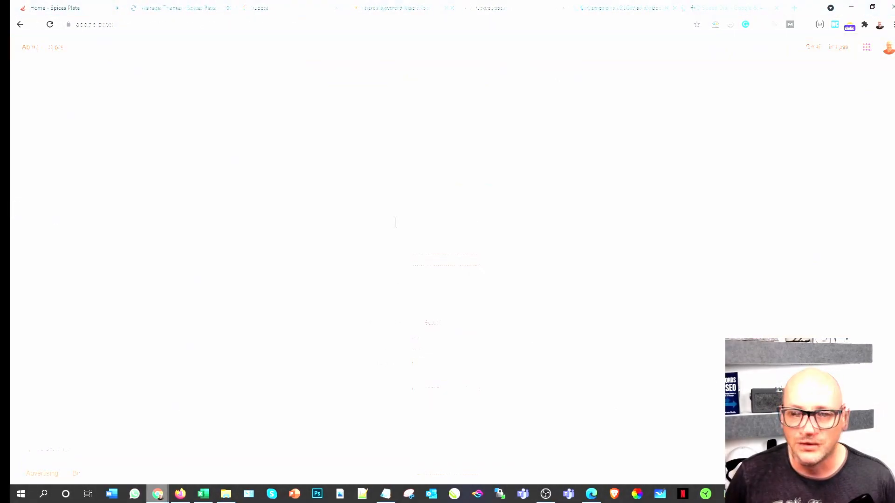
click(231, 108)
click(357, 222)
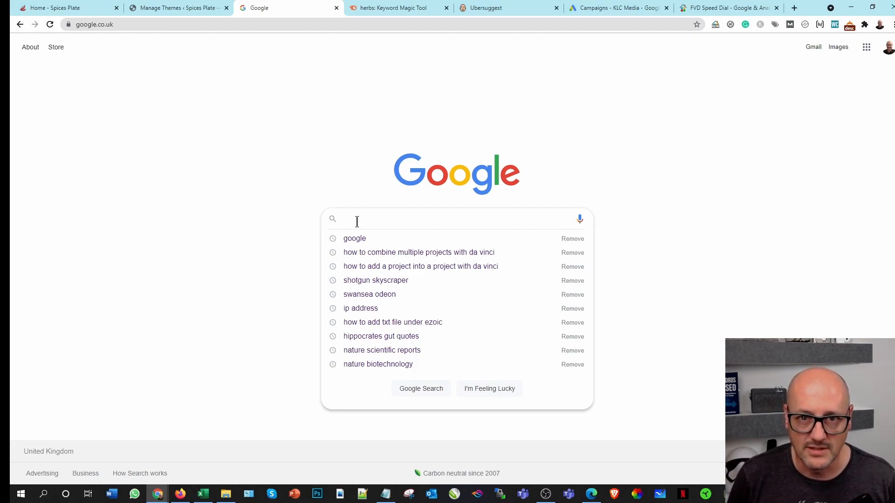
text(herbs)
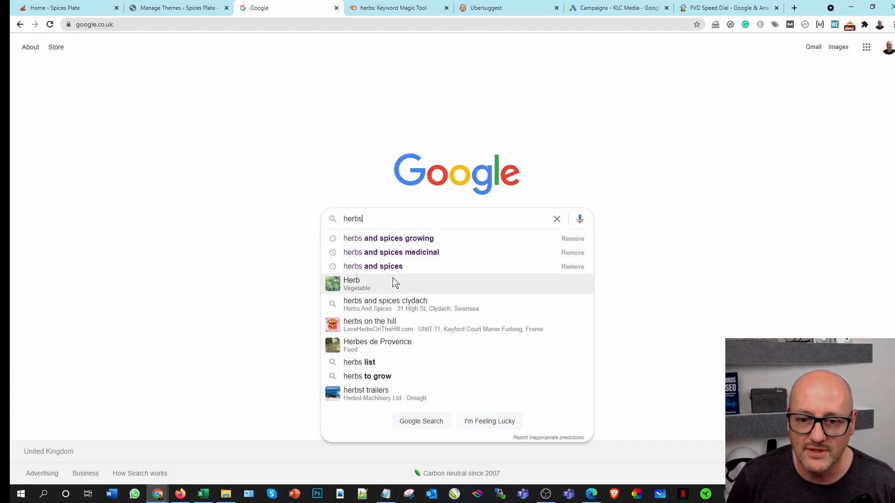
Step: Remove the past searches "herbs and spices growing", "herbs and spices medicinal" and "herbs and spices" from the Google suggestions
click(573, 238)
click(574, 240)
click(572, 239)
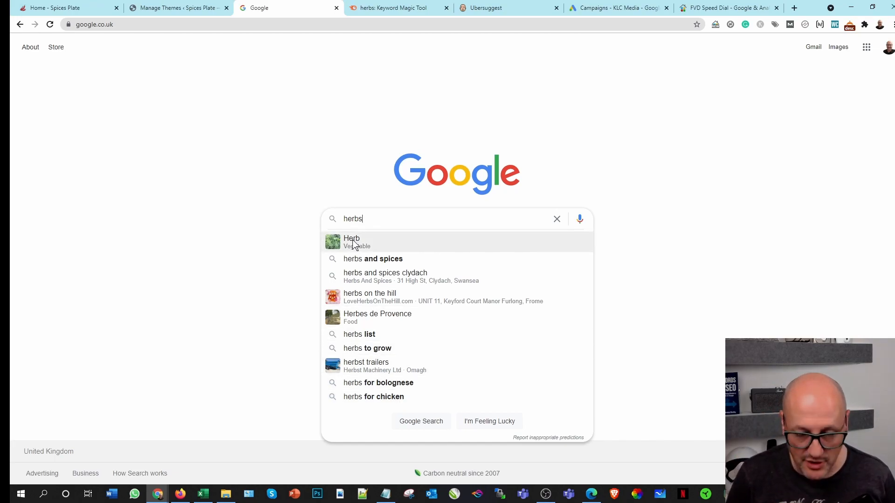
Step: Extend the Google query to "herbs a", "herbs b" and "herbs c" in turn to examine the autocomplete suggestions
text(a)
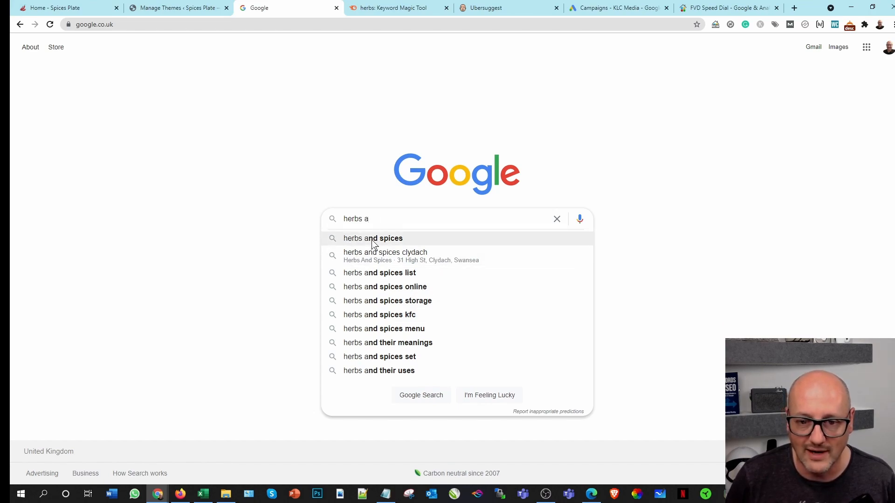
key(BackSpace)
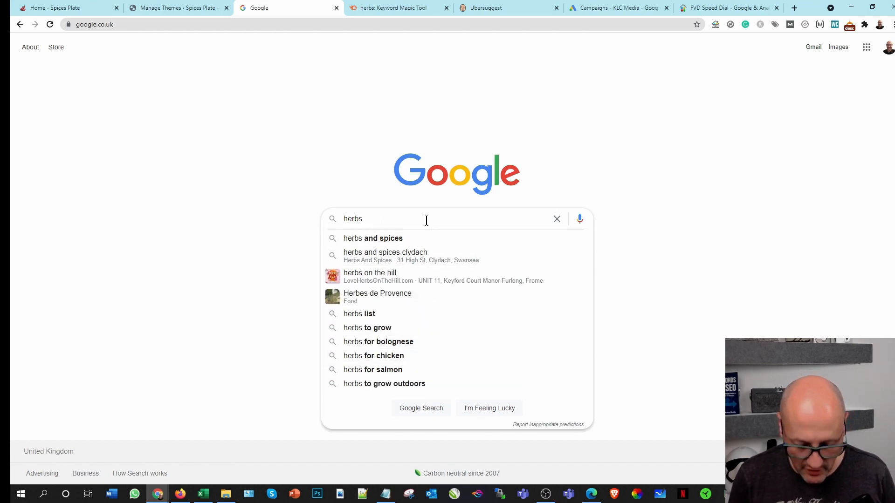
text(b)
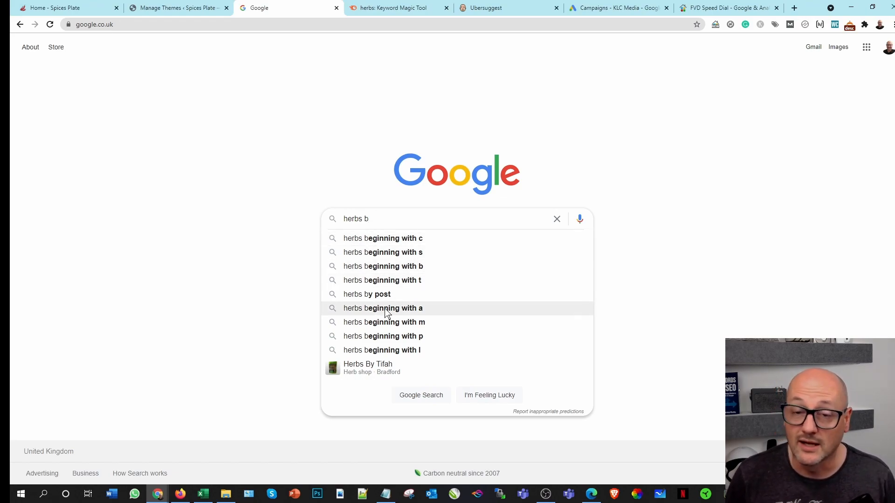
key(BackSpace)
text(c)
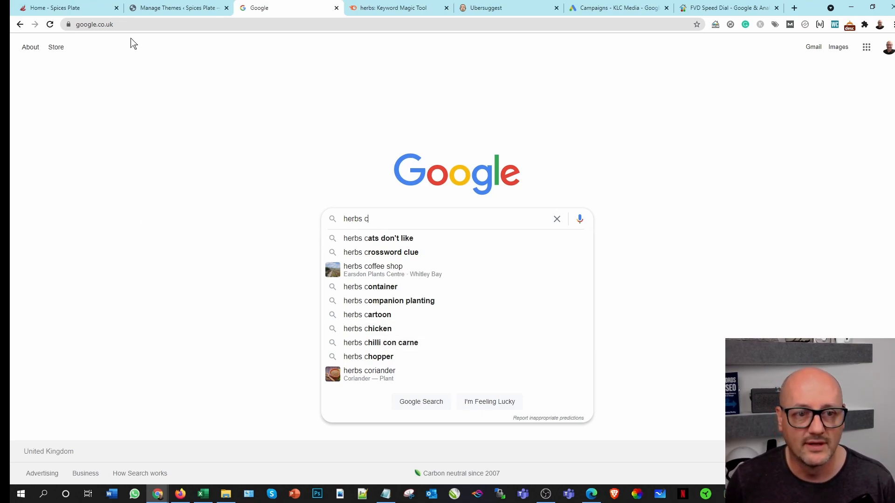
Step: Open the Answer Socrates website, answersocrates.com, in the Google tab
click(105, 24)
text(answer)
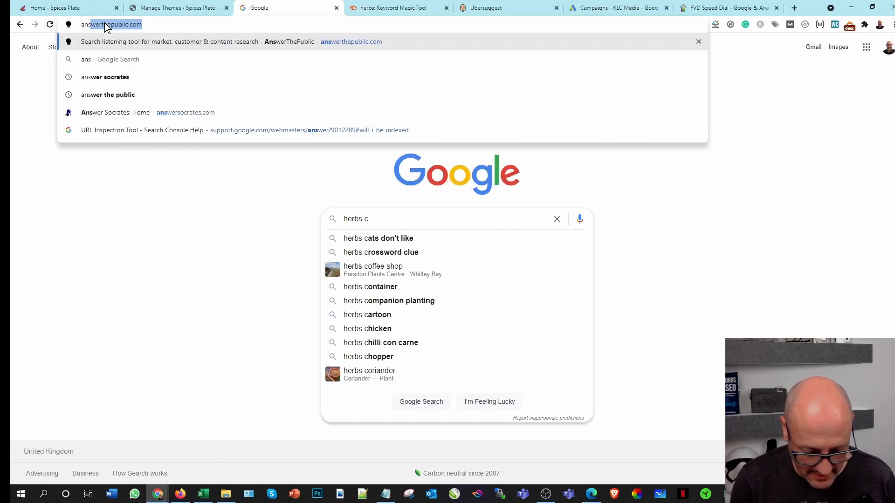
text( socre)
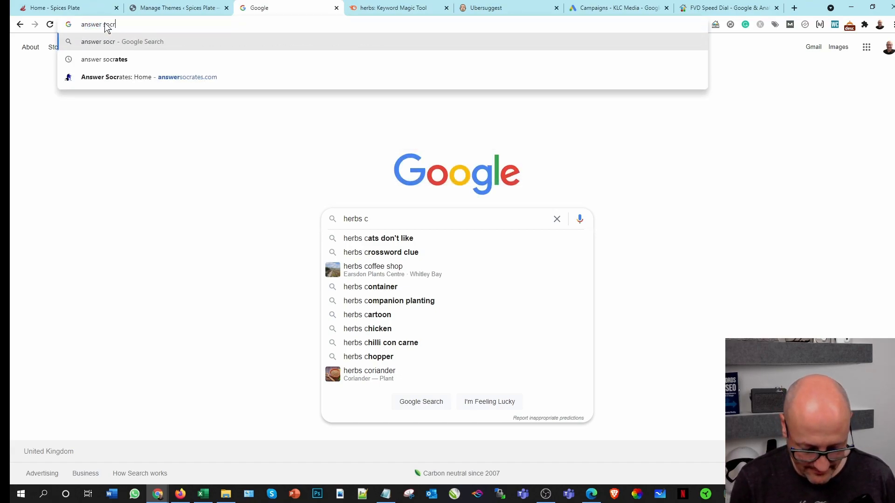
key(BackSpace)
key(BackSpace)
text(rates)
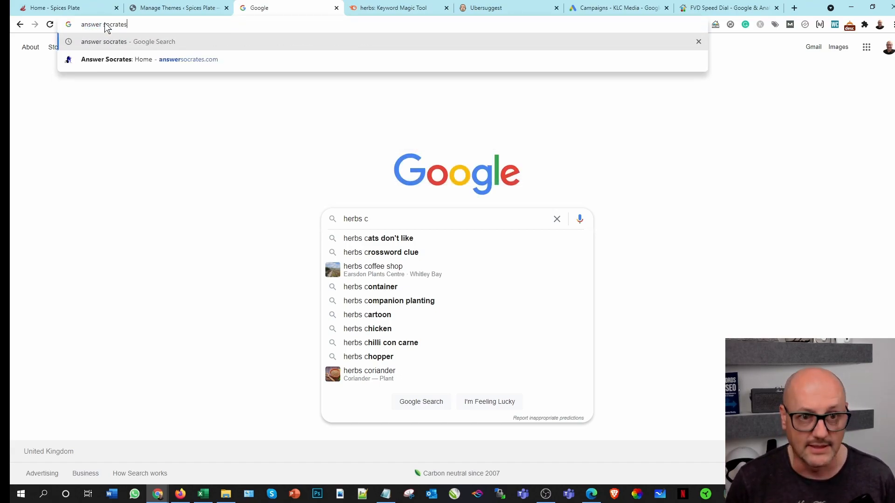
click(196, 61)
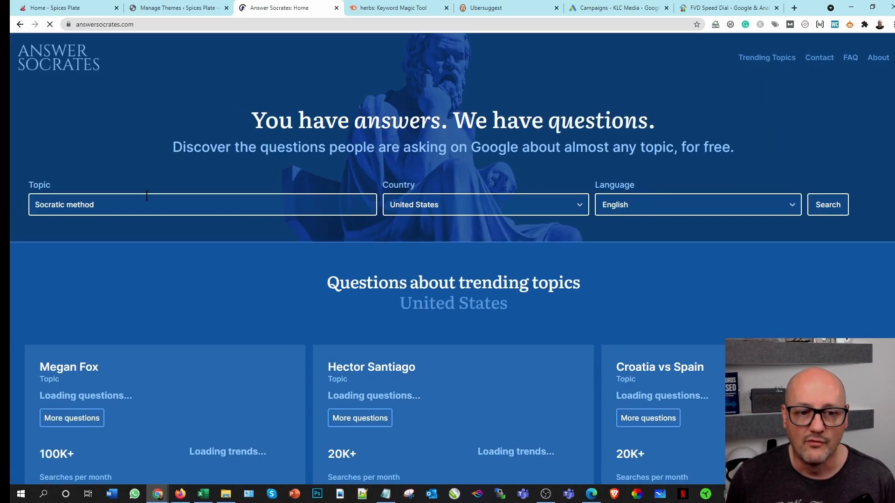
Step: Search Answer Socrates for questions about the topic "herbs" in English for the United States
click(127, 205)
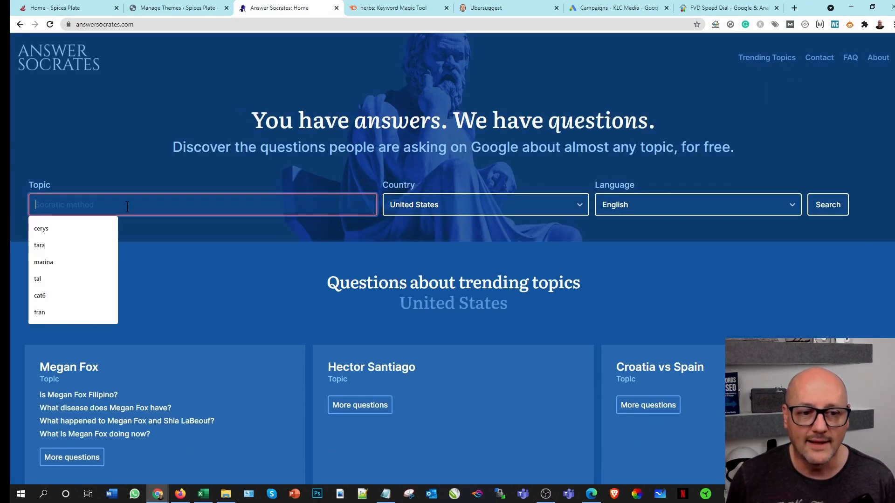
text(herbs)
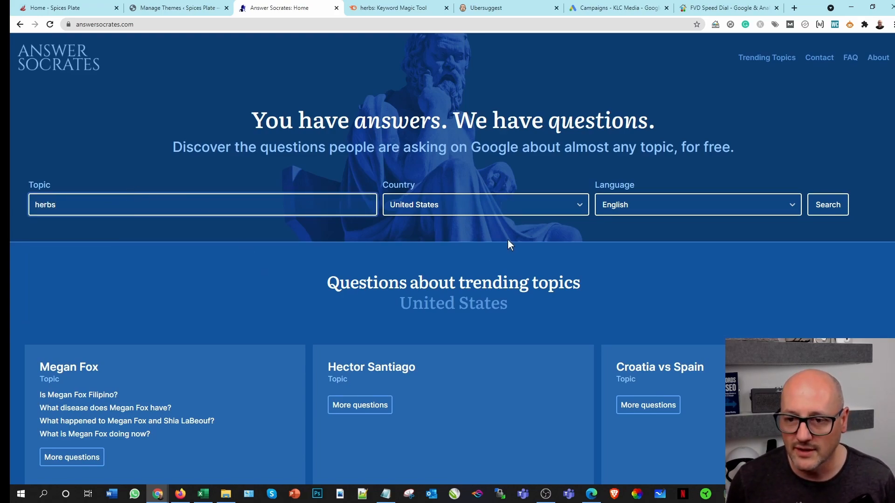
click(821, 213)
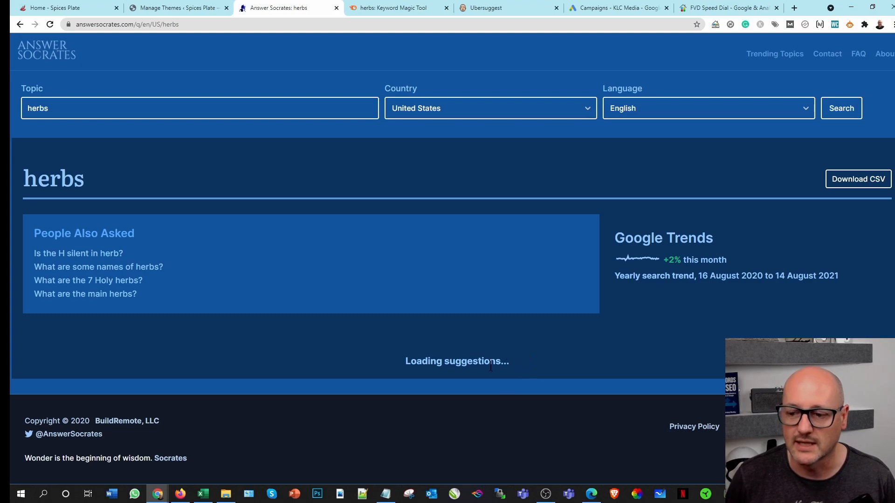
Step: Extend the topic to "herbs medicine" and search Answer Socrates for its questions
click(70, 110)
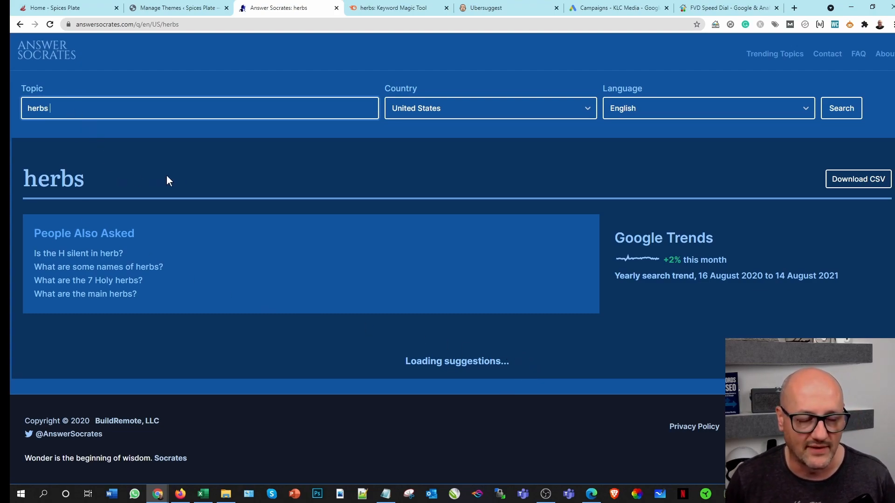
text(medicine)
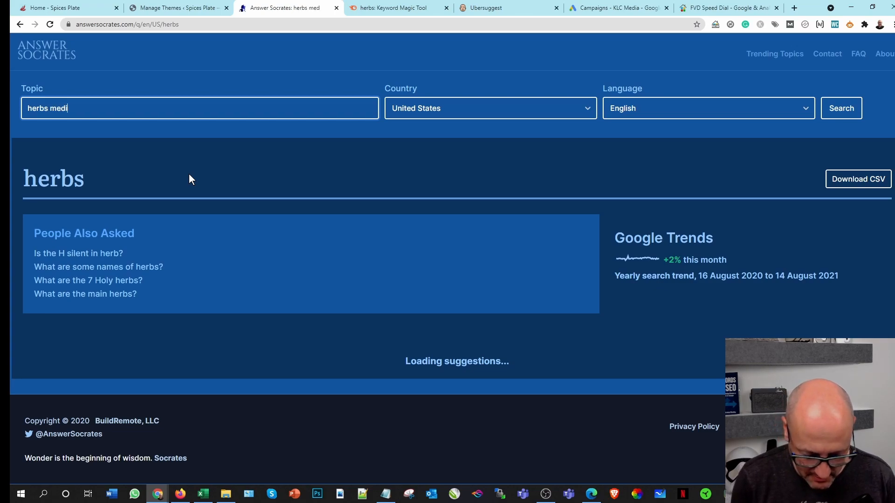
click(846, 119)
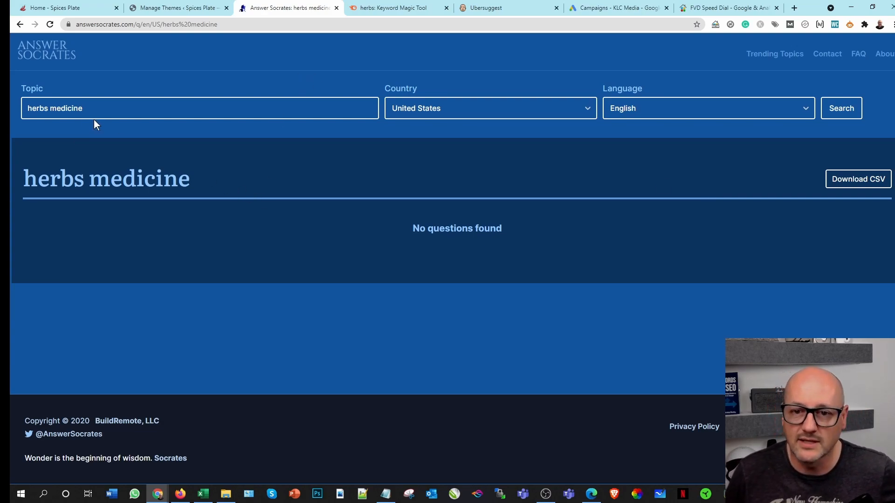
click(108, 111)
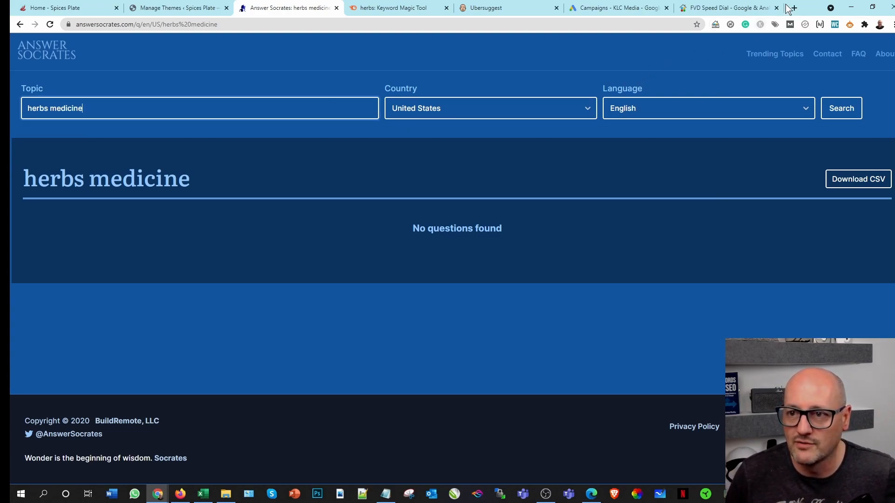
Step: Search Google for "answer the public" in the FVD Speed Dial tab and open the AnswerThePublic website
click(739, 10)
text(an)
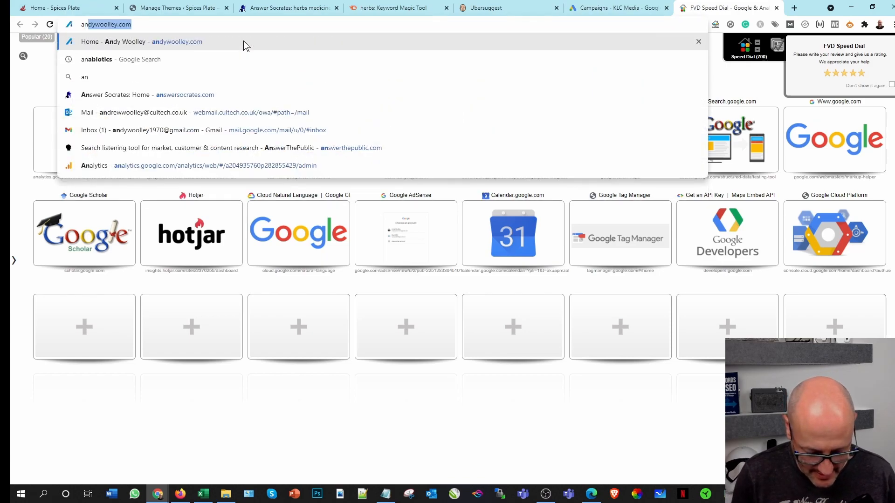
text(swer t)
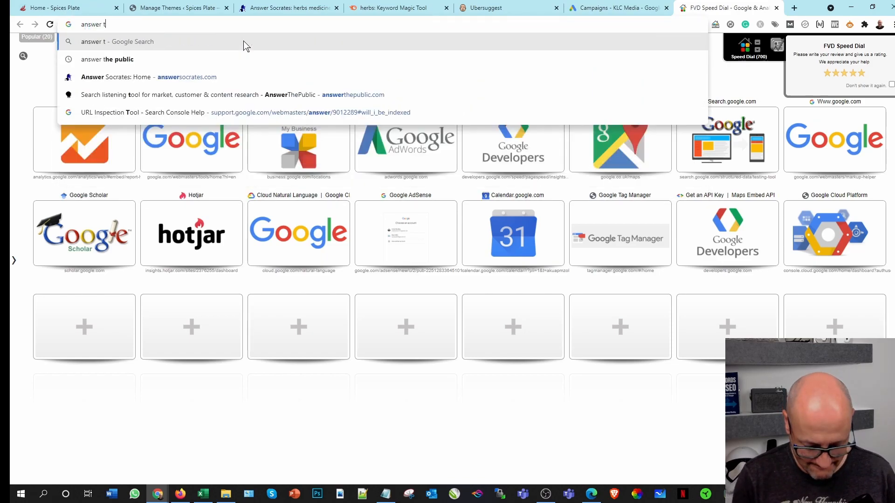
text(he public)
key(Return)
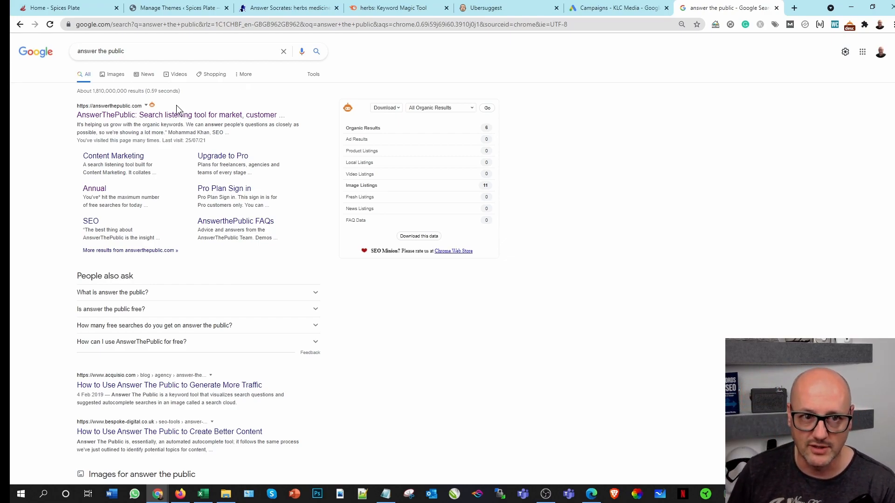
drag(135, 52, 20, 61)
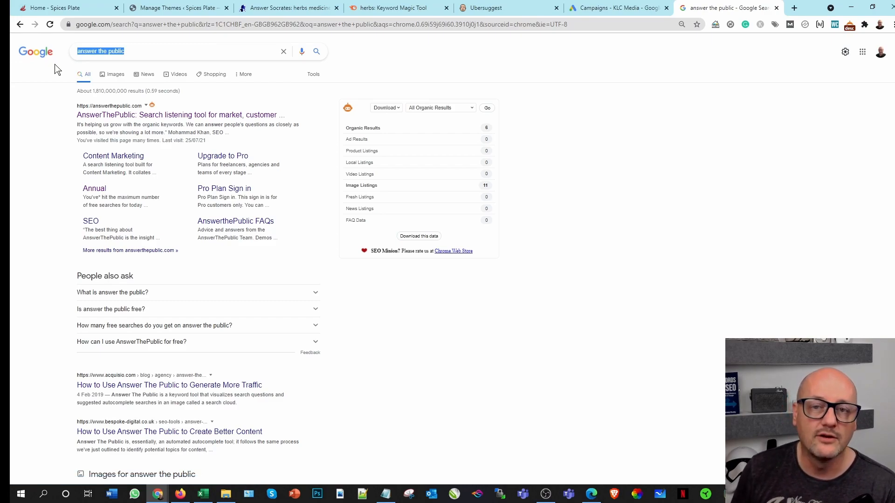
click(148, 117)
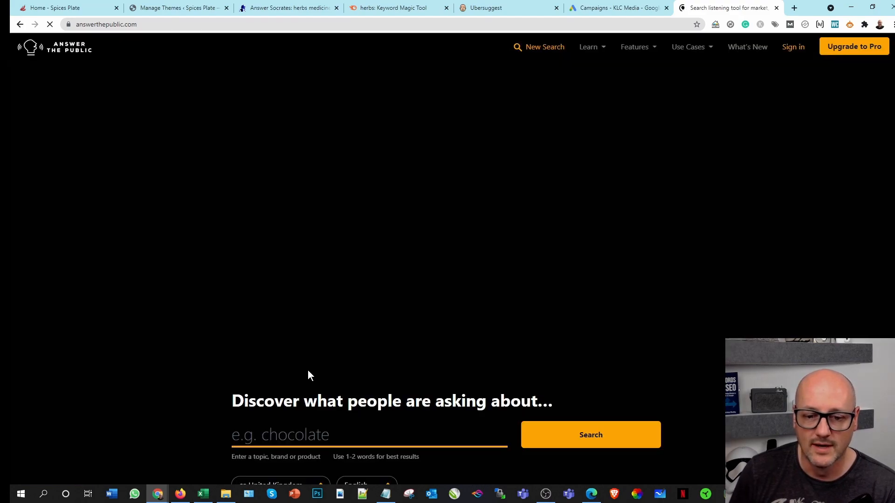
Step: Search AnswerThePublic for what people are asking about "herbs"
click(299, 434)
text(herbs)
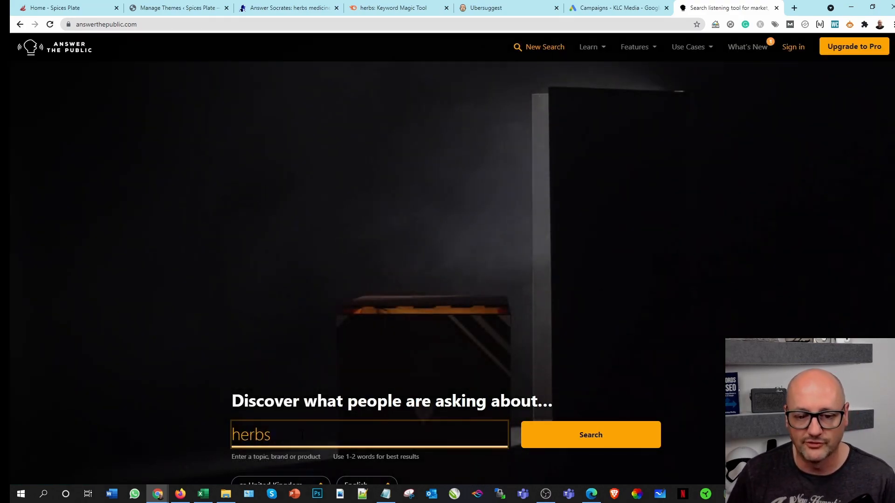
click(567, 435)
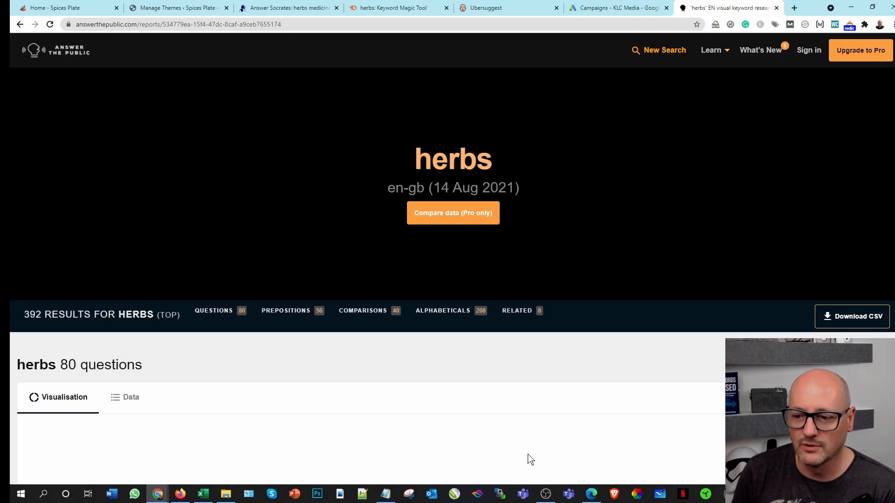
Step: Examine the question, preposition and comparison visualisations in the herbs report
scroll(551, 473, down, 6)
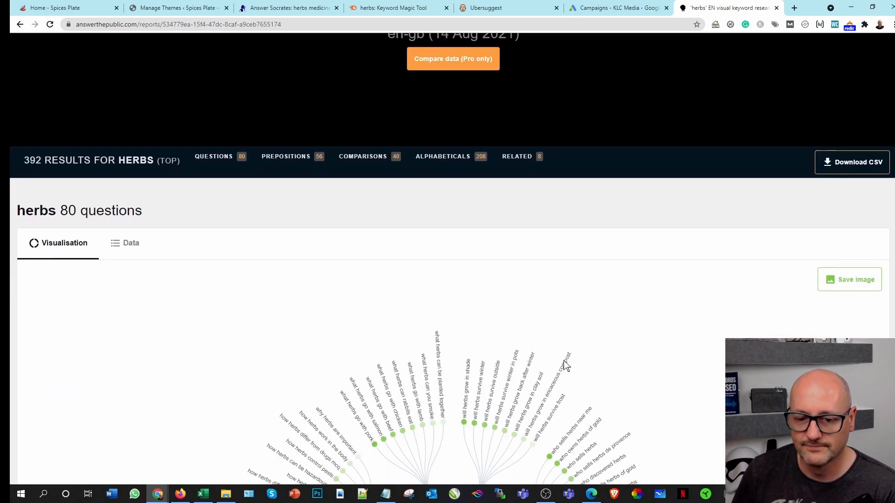
scroll(514, 356, down, 3)
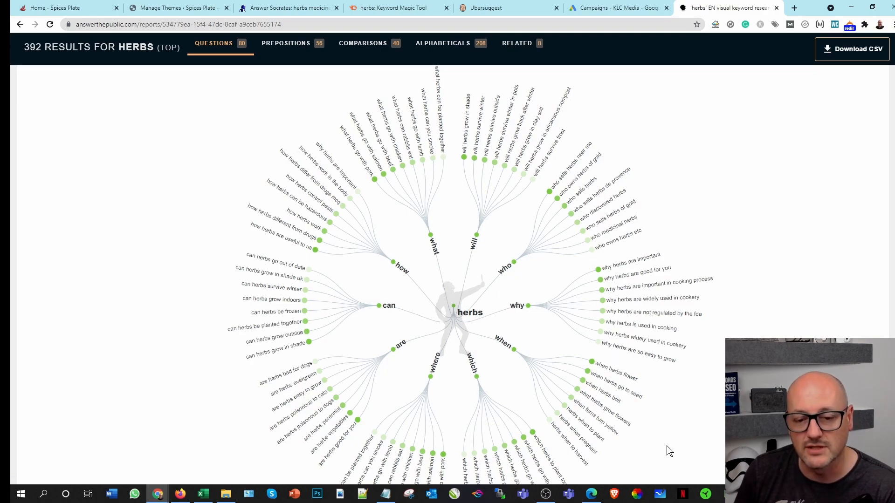
scroll(475, 310, down, 15)
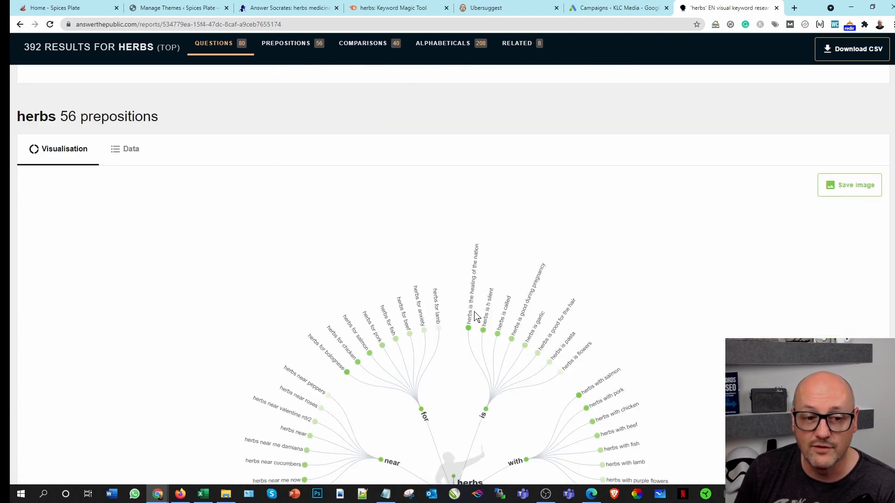
scroll(474, 319, down, 2)
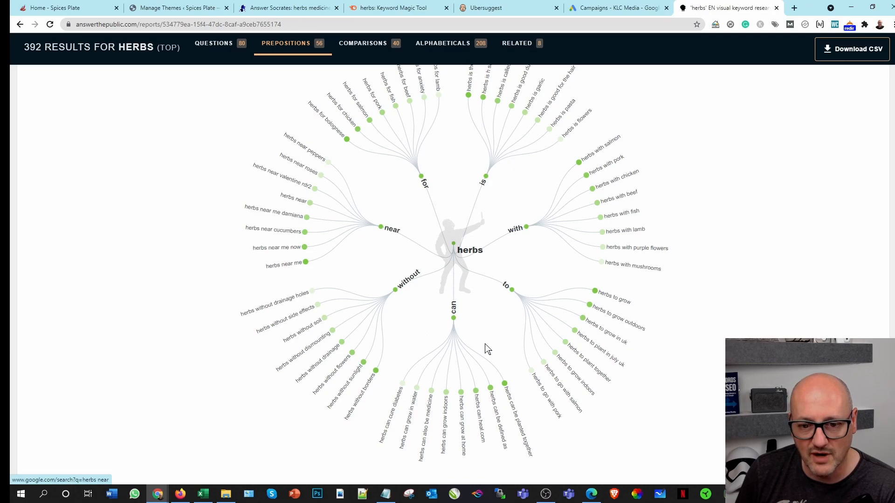
scroll(486, 348, down, 10)
scroll(482, 352, down, 6)
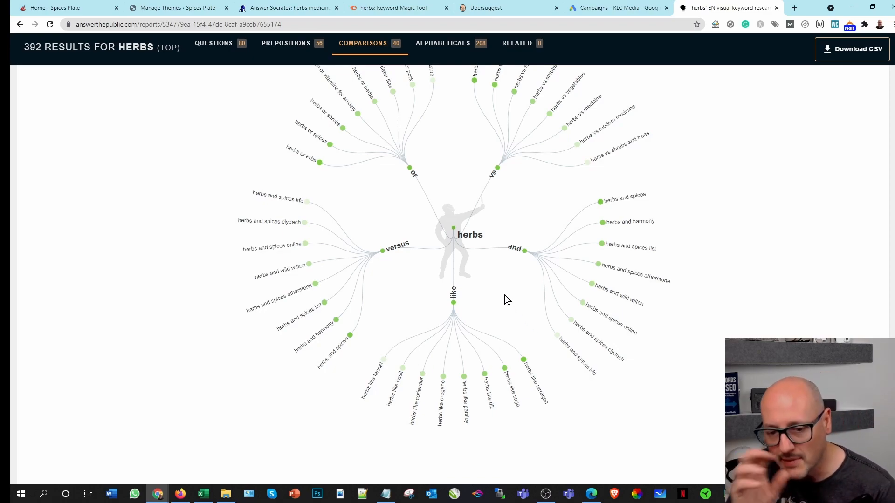
scroll(497, 266, up, 15)
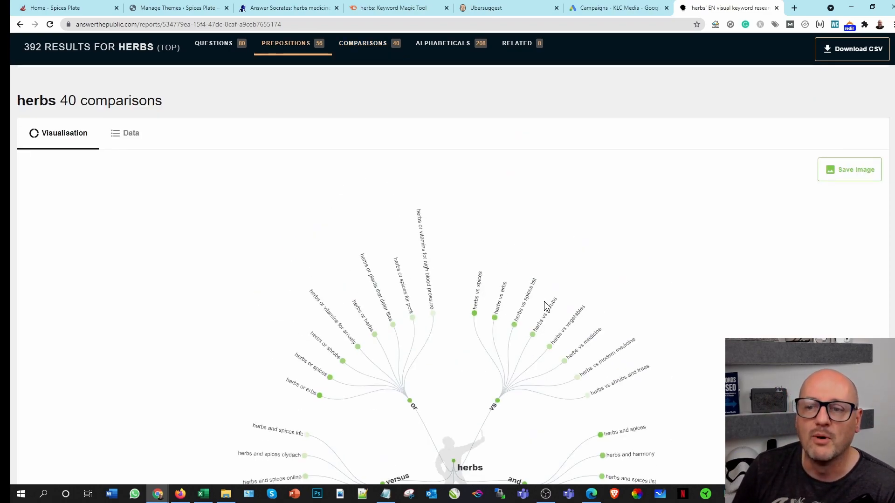
scroll(429, 302, up, 8)
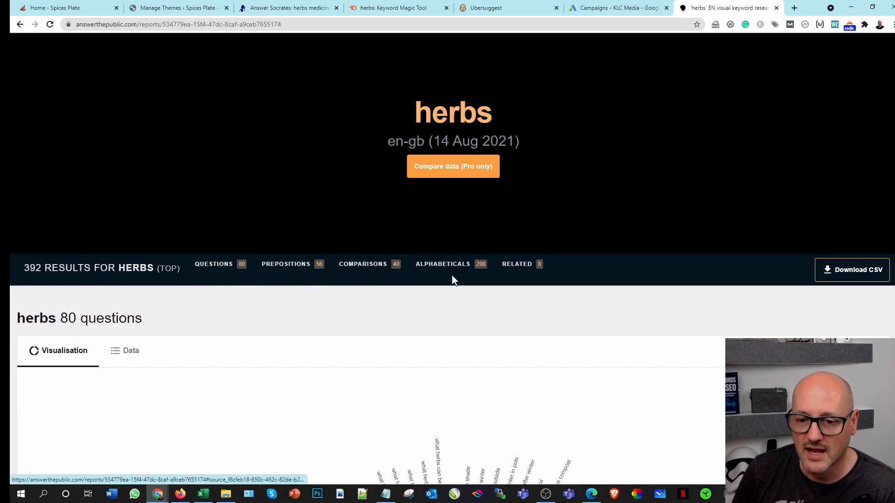
Step: Download the herbs report as a CSV file and open it in Excel
click(845, 271)
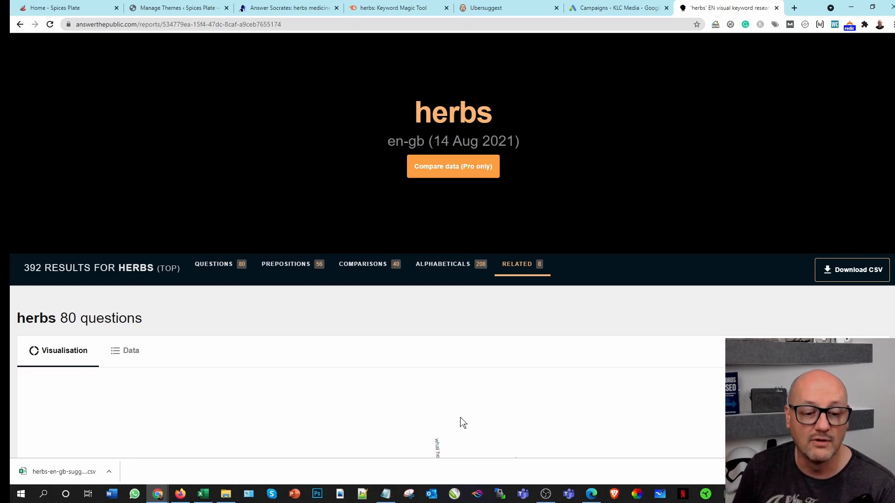
click(81, 472)
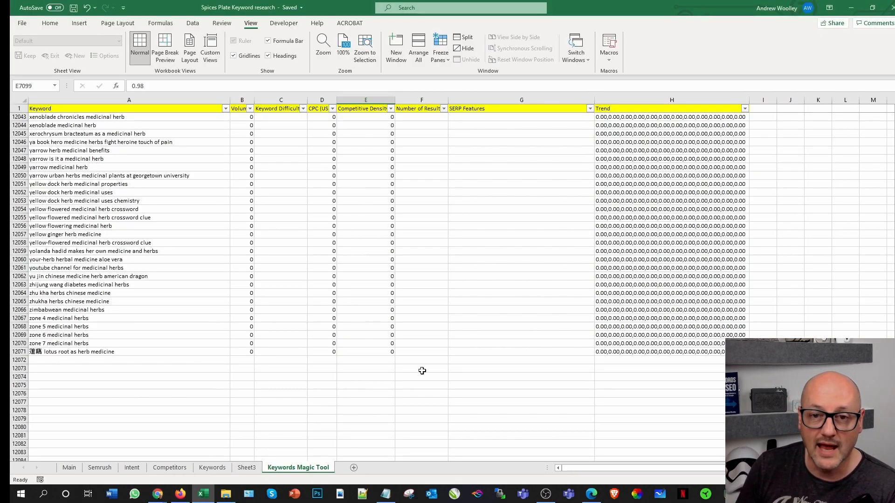
click(394, 201)
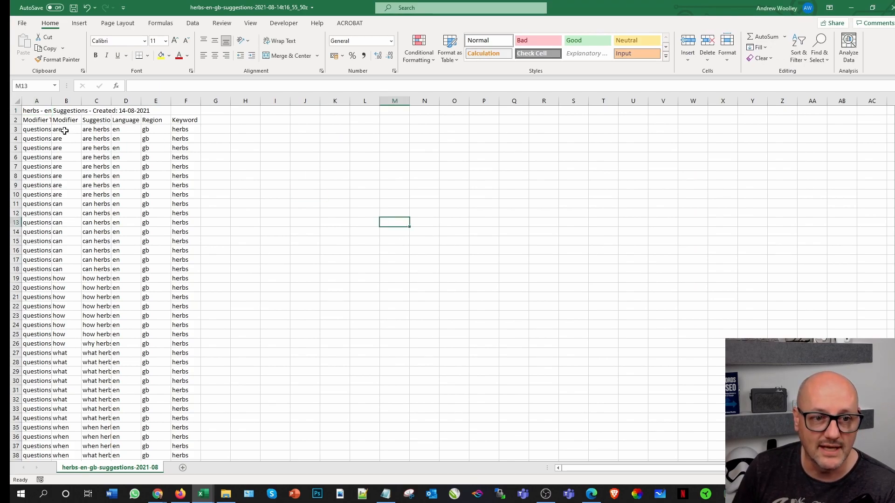
Step: Copy the entire herbs suggestions sheet and switch to the Spices Plate Keyword research workbook
click(17, 100)
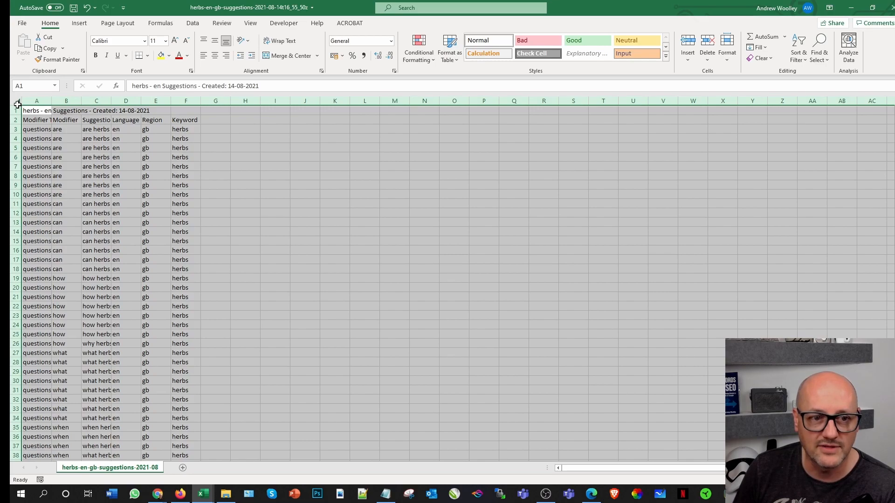
click(47, 48)
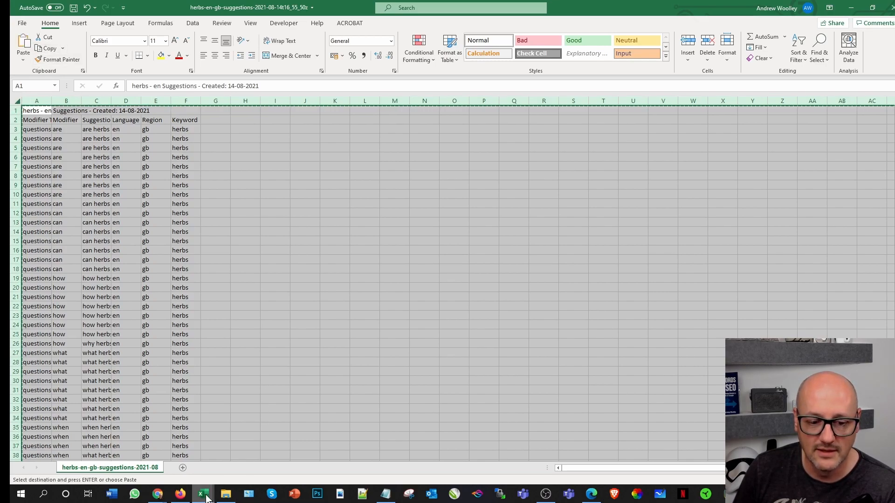
click(172, 456)
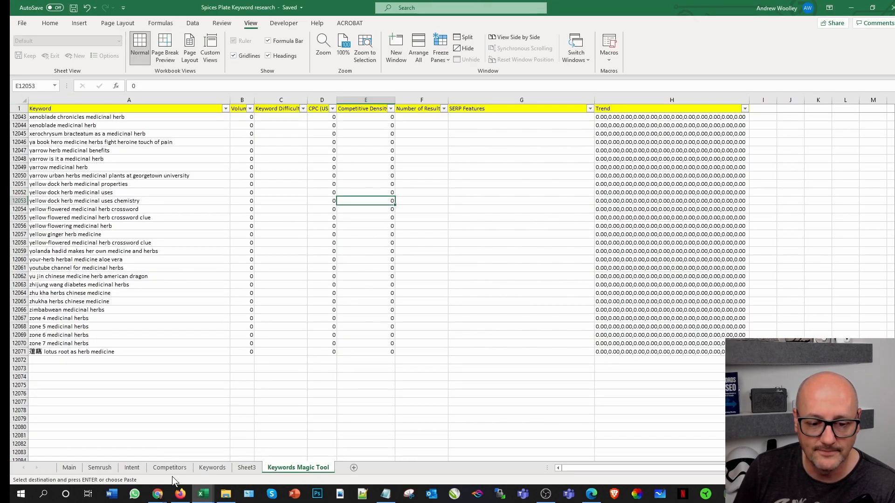
Step: Add a new worksheet after Keywords Magic Tool and name it PAA
click(377, 468)
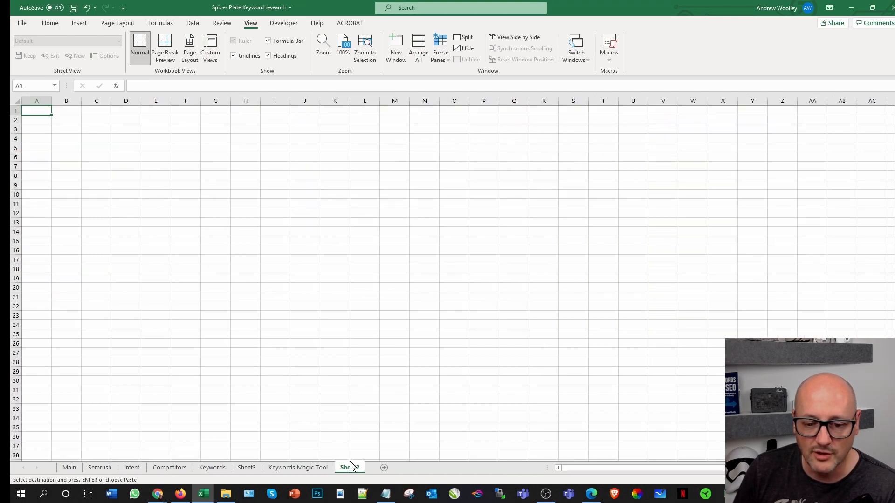
right_click(349, 468)
click(378, 368)
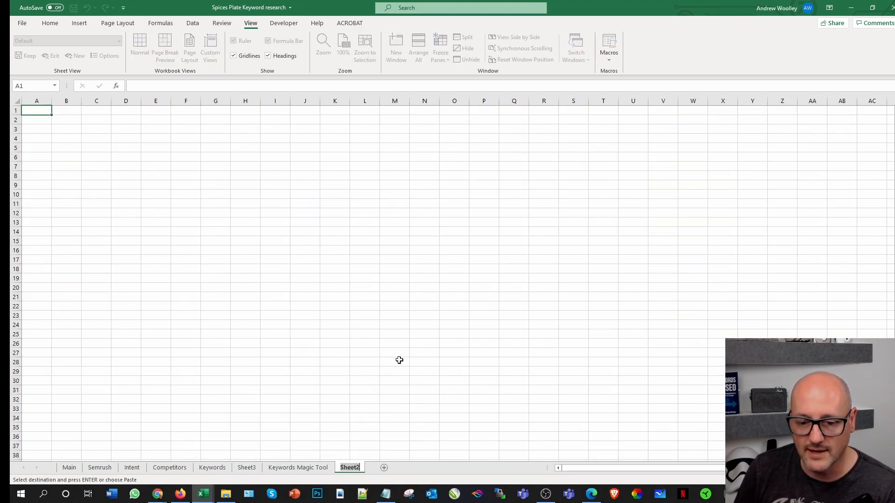
text(PAA)
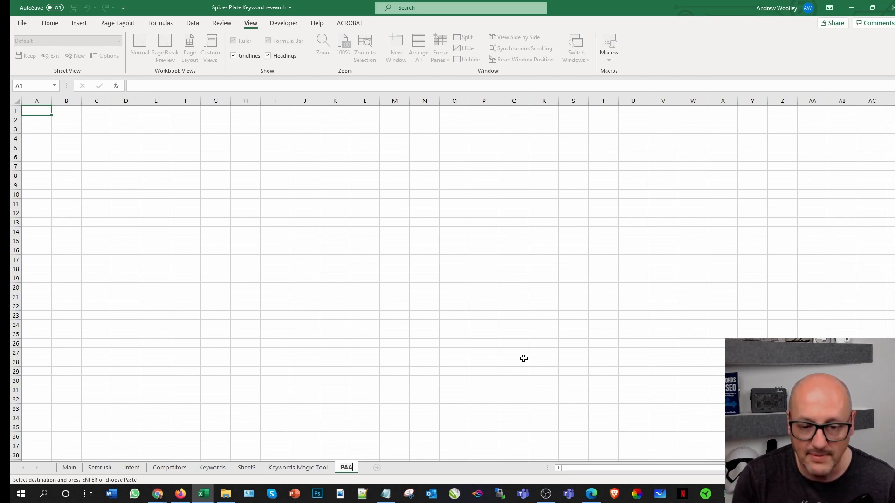
key(Return)
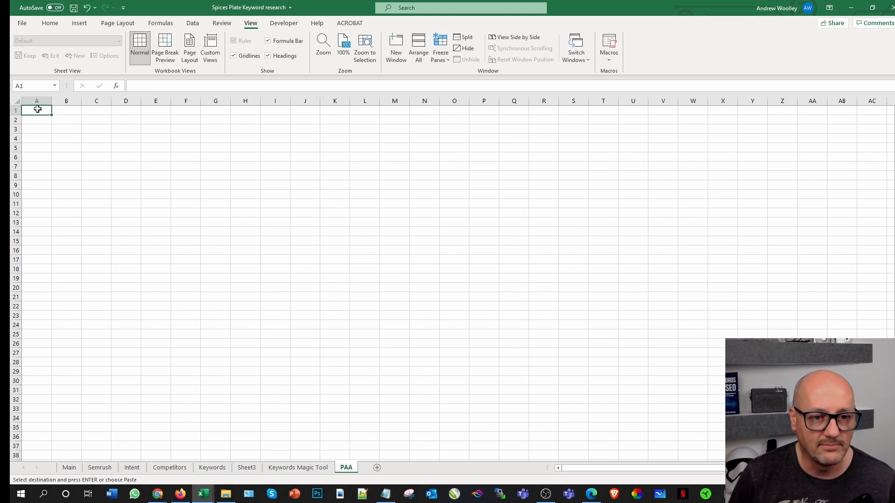
Step: Paste the copied suggestions at cell A1 of the PAA sheet and auto-fit all column widths
key(ctrl+v)
click(305, 194)
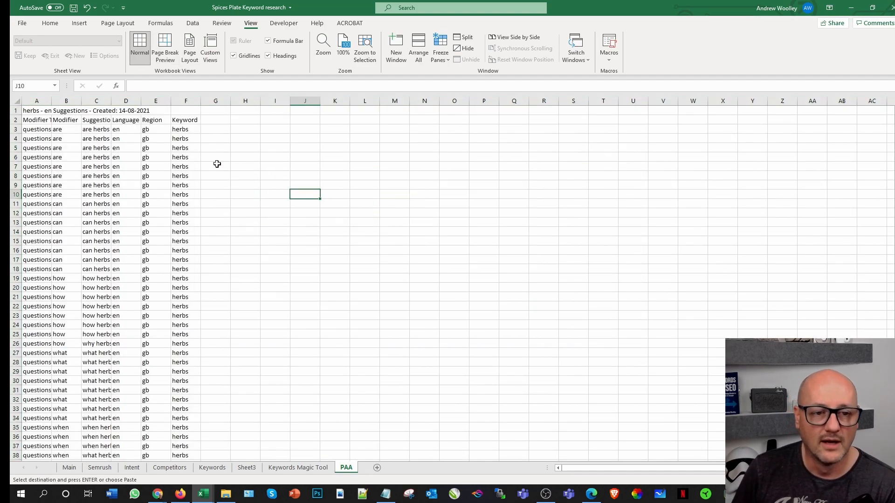
click(16, 102)
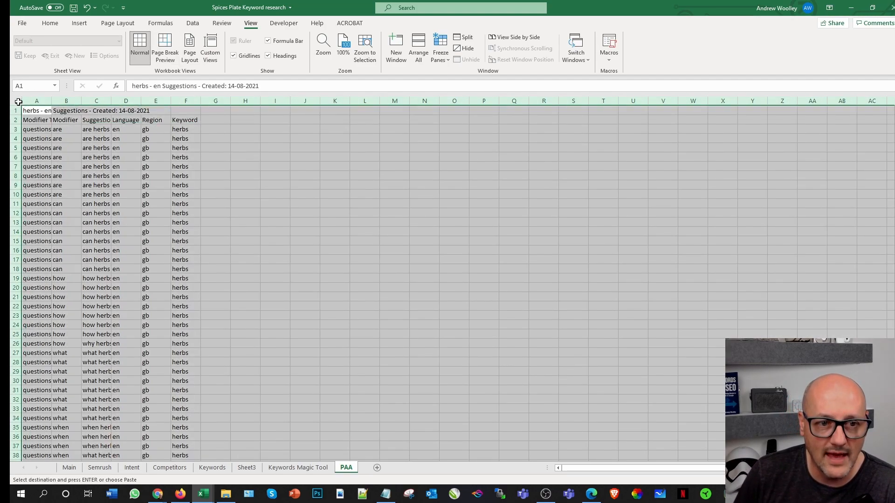
double_click(53, 103)
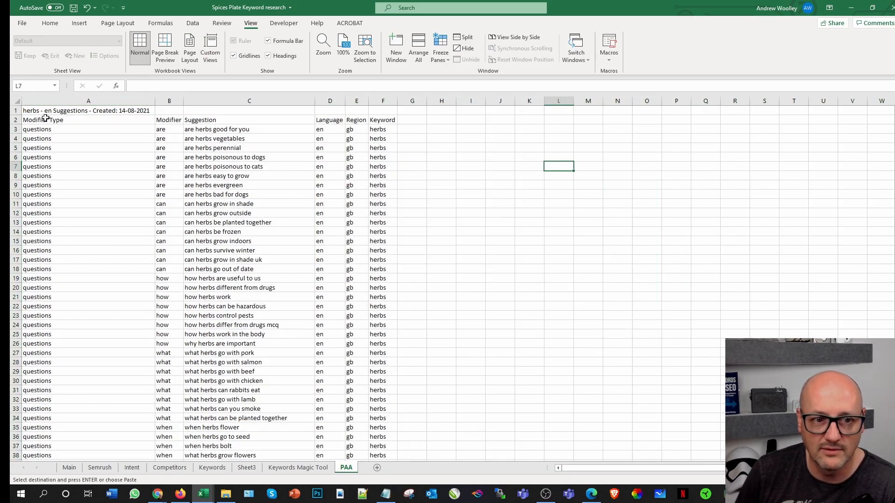
Step: Fill the header cells A2:F2 with yellow and add filters to them
drag(44, 120, 373, 121)
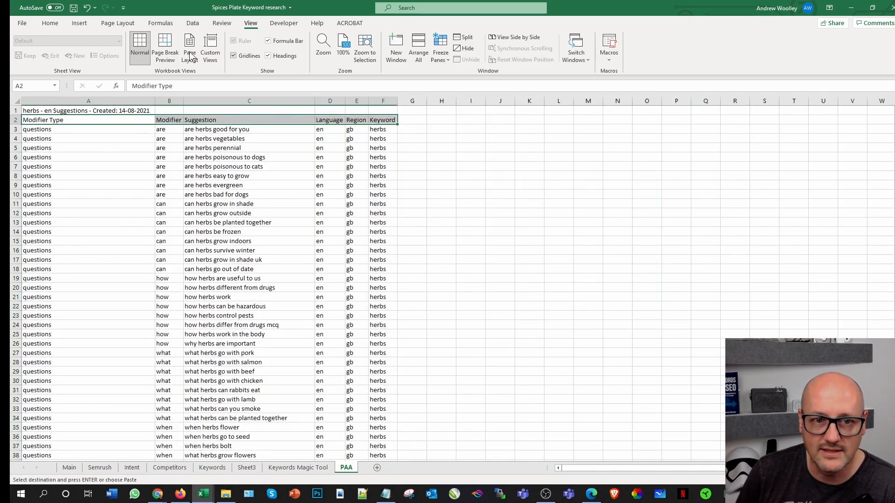
click(50, 23)
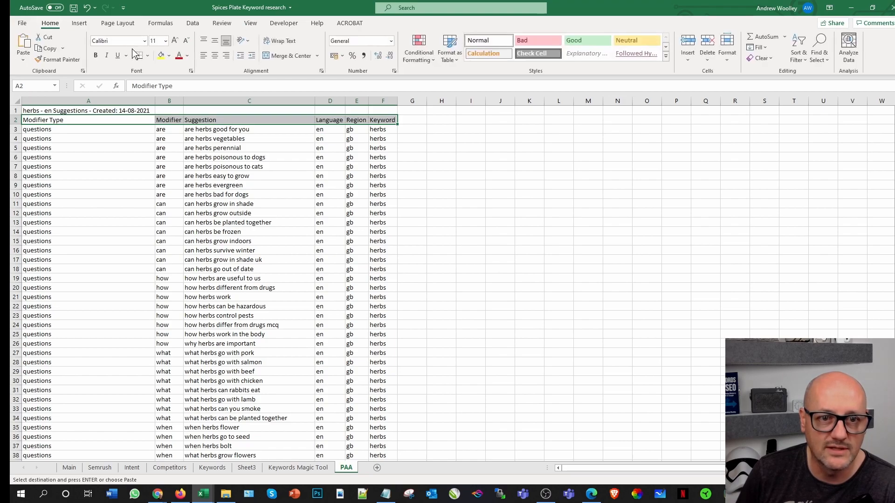
click(161, 55)
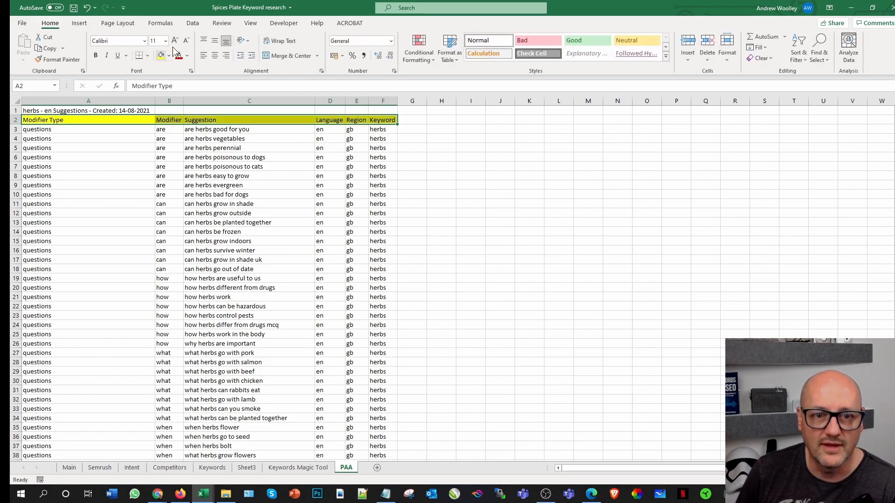
click(193, 23)
click(402, 50)
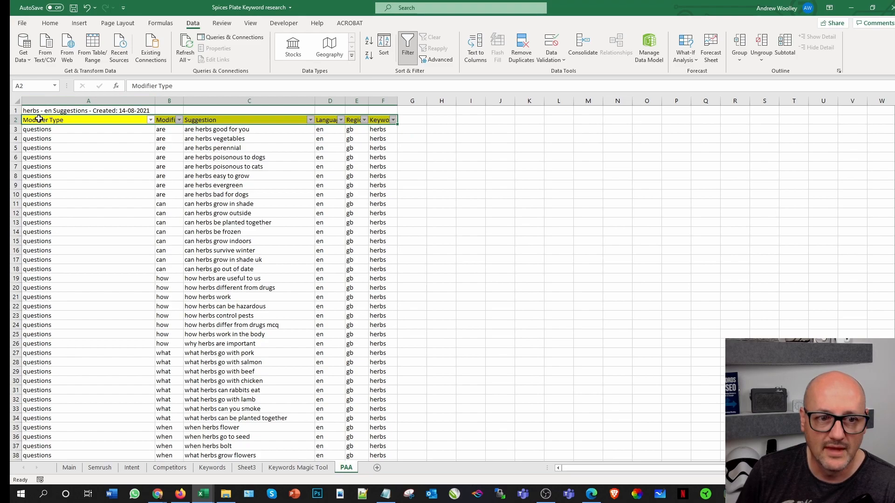
Step: Freeze the panes of the PAA sheet above cell A2 and check the effect on the suggestions list
click(64, 120)
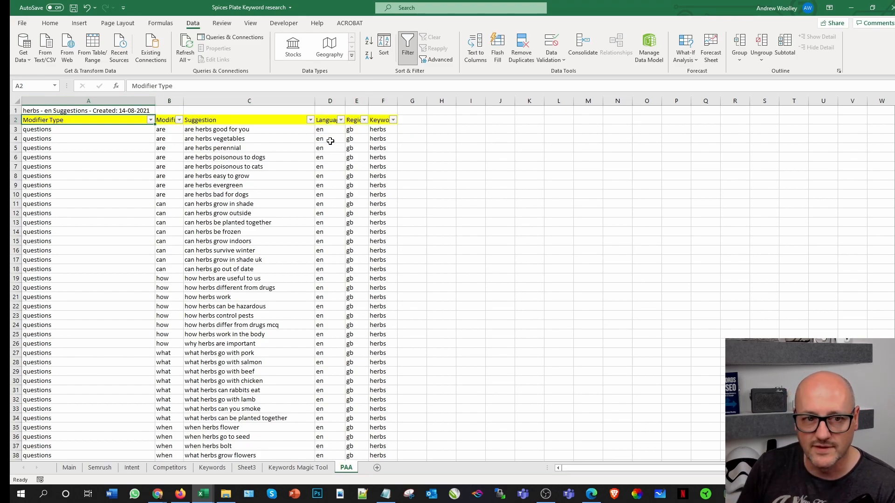
click(34, 109)
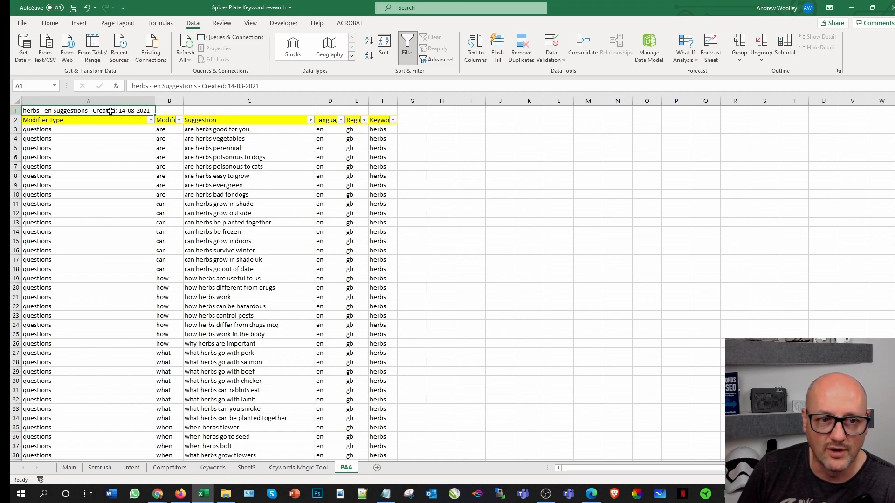
click(53, 121)
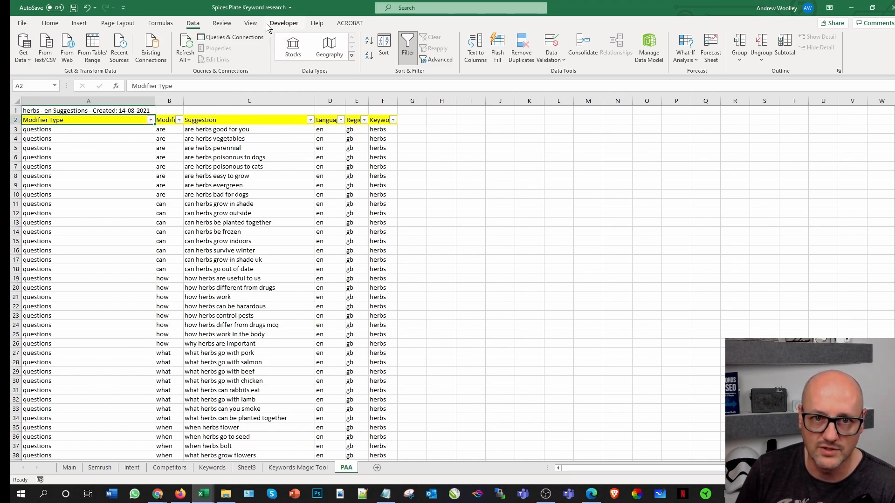
click(250, 23)
click(440, 57)
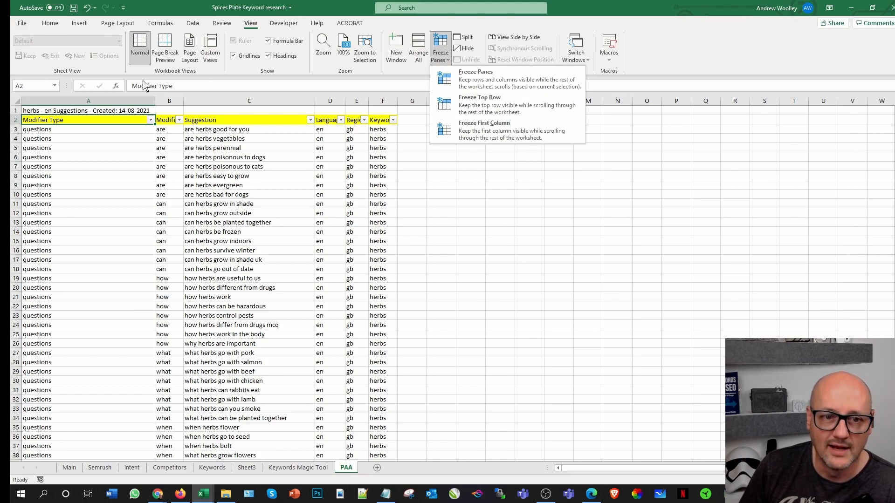
click(500, 110)
scroll(131, 195, down, 2)
scroll(131, 195, up, 2)
scroll(131, 196, down, 3)
scroll(131, 195, up, 3)
Step: Try freezing only the top row of the PAA sheet, and unfreeze the panes
click(441, 52)
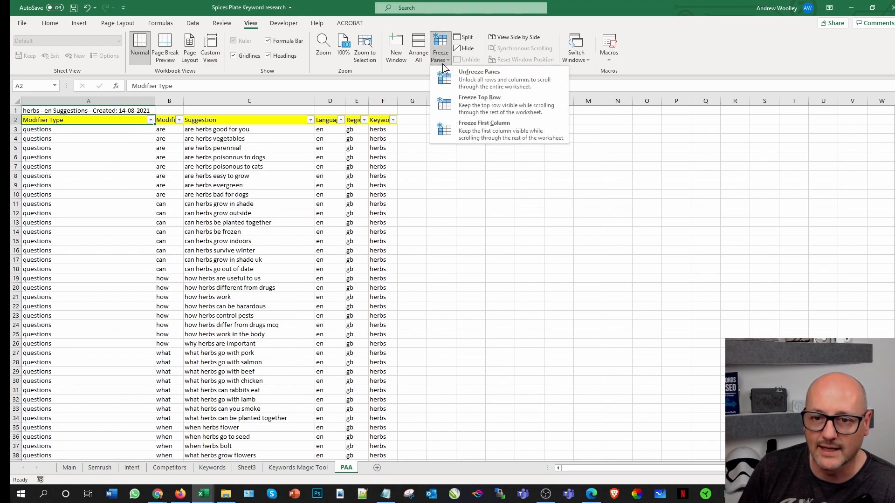
click(495, 106)
scroll(51, 188, down, 3)
scroll(51, 191, up, 3)
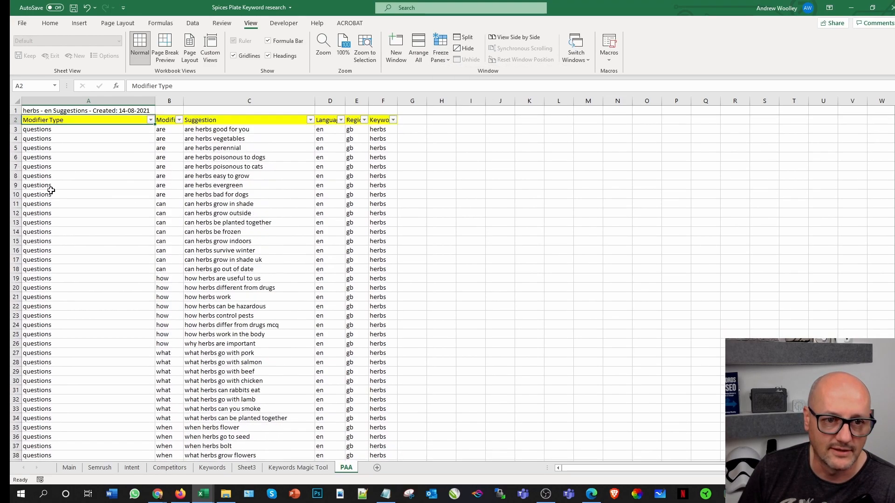
click(441, 50)
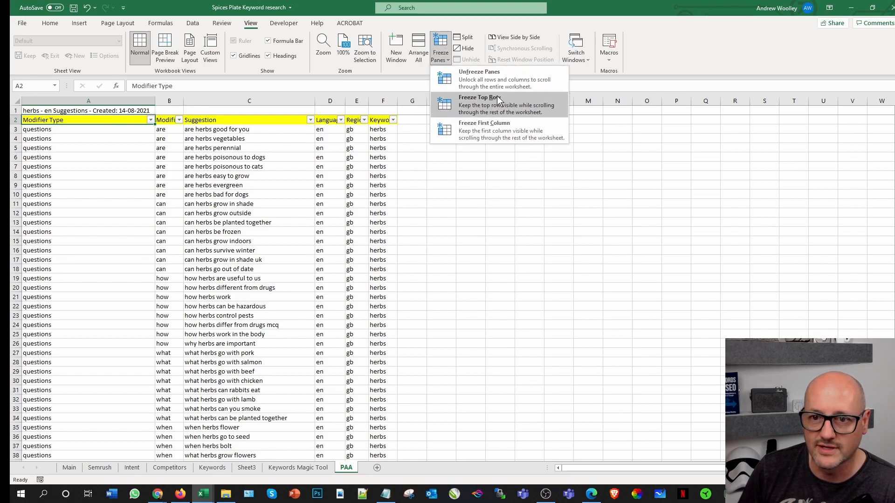
click(494, 77)
scroll(110, 188, down, 5)
scroll(110, 187, up, 5)
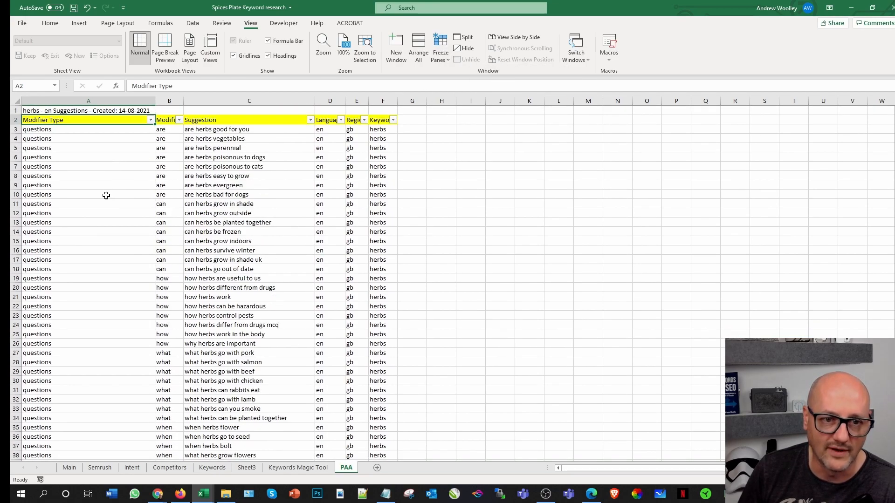
Step: Freeze the panes at cell A3 to keep the title row and the yellow header row in place
click(57, 132)
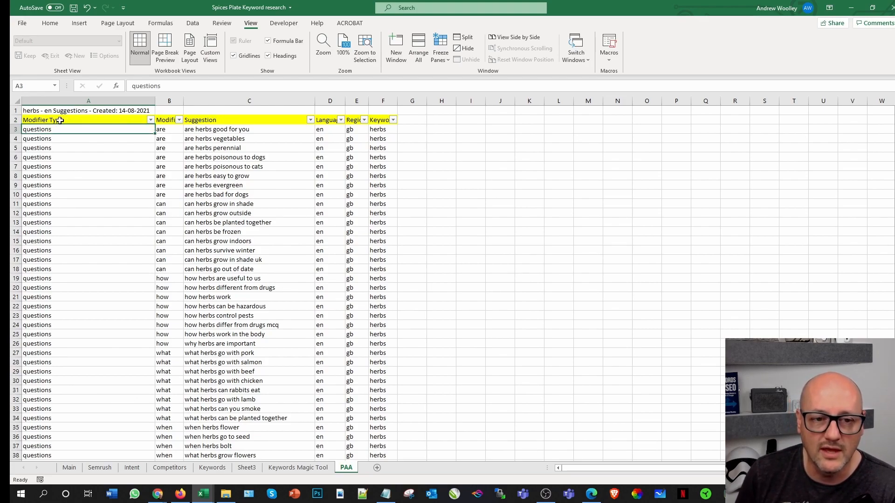
click(445, 57)
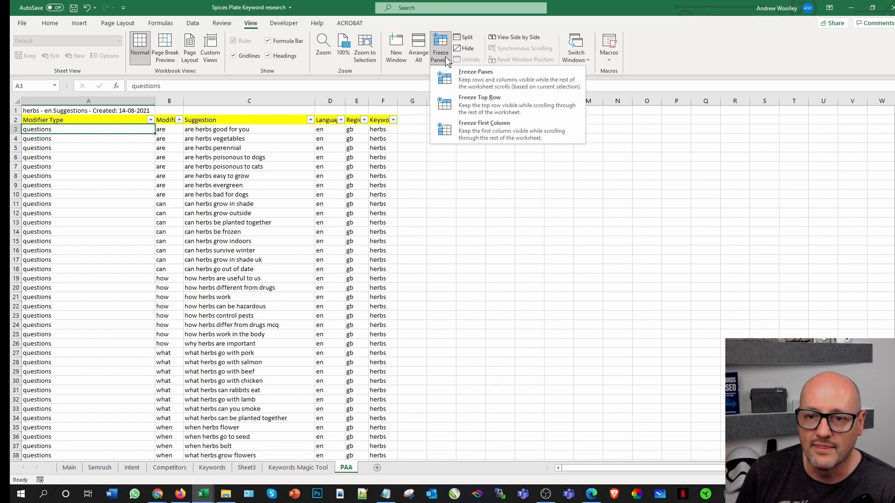
click(472, 77)
scroll(141, 217, down, 4)
scroll(141, 217, up, 4)
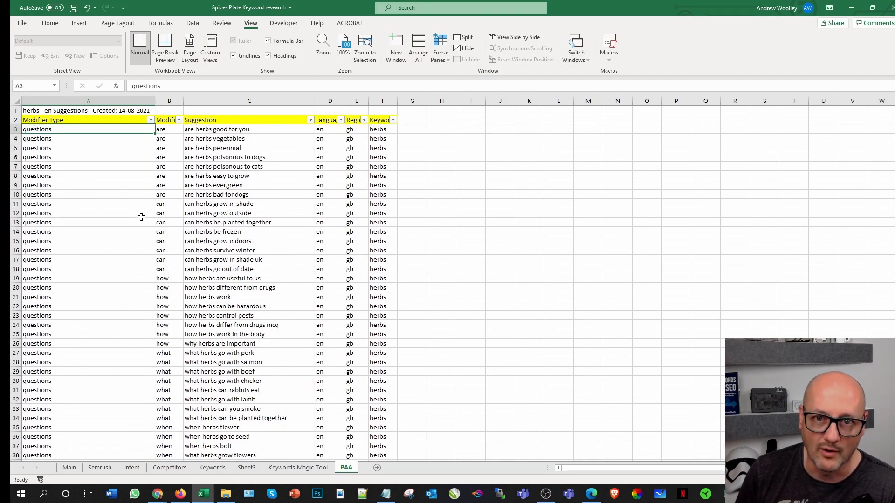
scroll(108, 164, down, 3)
scroll(104, 173, up, 3)
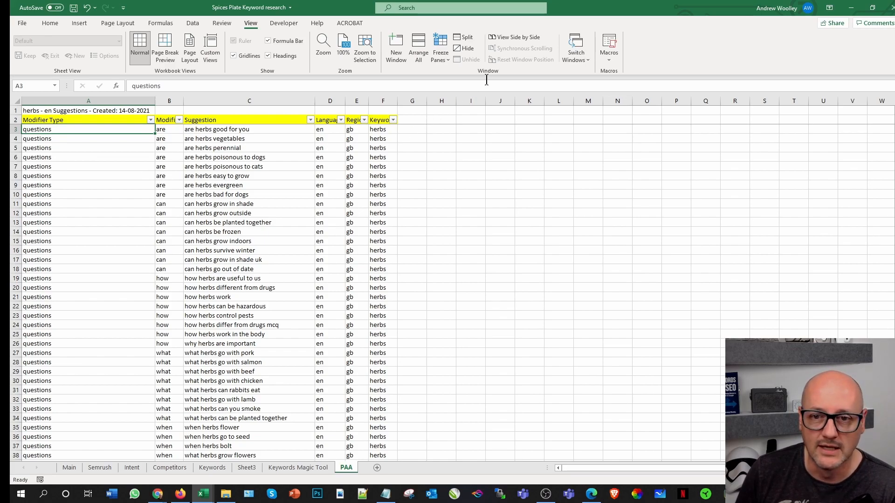
Step: Unfreeze the title and header rows of the PAA sheet
click(441, 52)
click(466, 77)
scroll(84, 202, down, 4)
scroll(78, 230, up, 4)
Step: Freeze the panes at cell C3 to lock rows 1 and 2 together with columns A and B, and test it in both directions
click(193, 130)
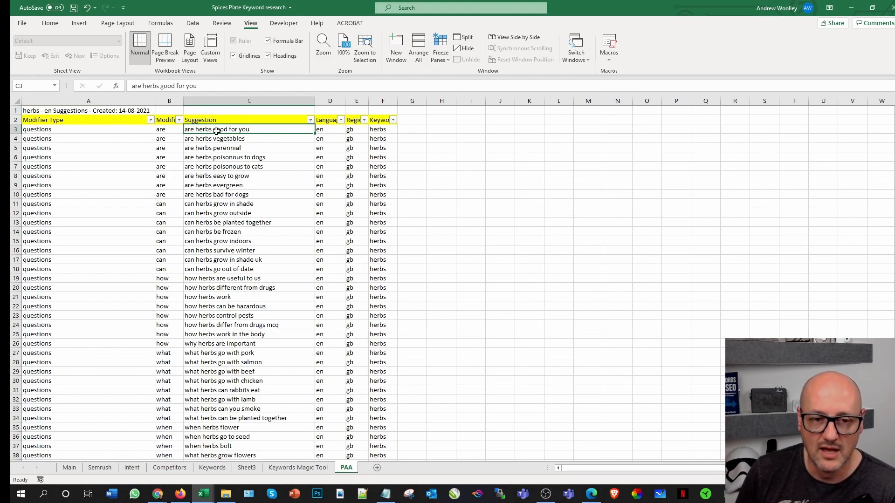
click(435, 57)
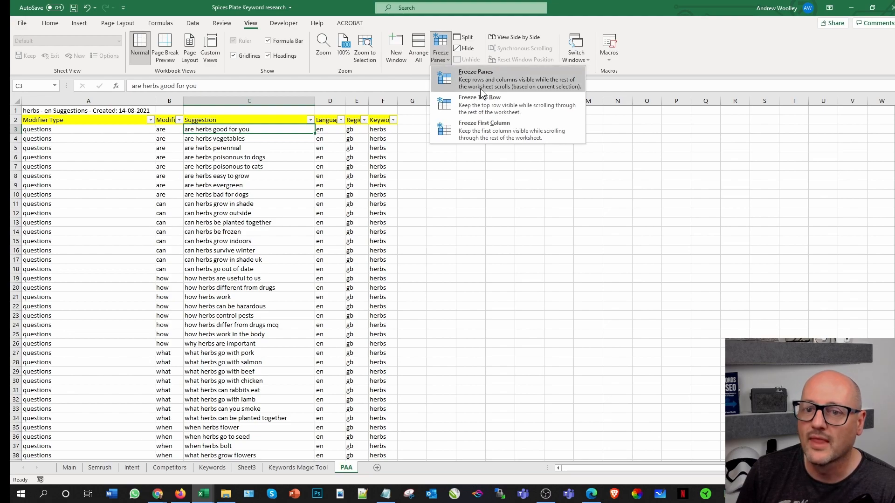
click(484, 77)
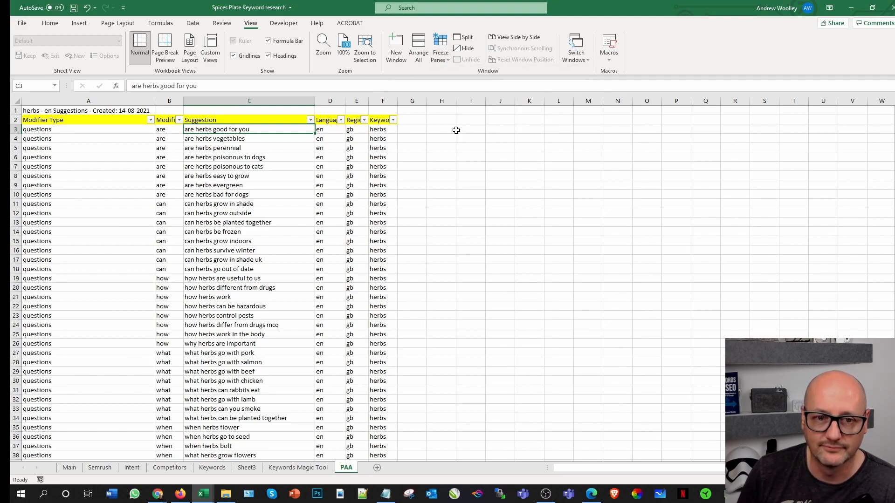
scroll(276, 234, down, 4)
scroll(276, 235, up, 4)
scroll(276, 242, down, 1)
scroll(275, 247, up, 1)
drag(587, 474, 698, 468)
drag(609, 468, 582, 468)
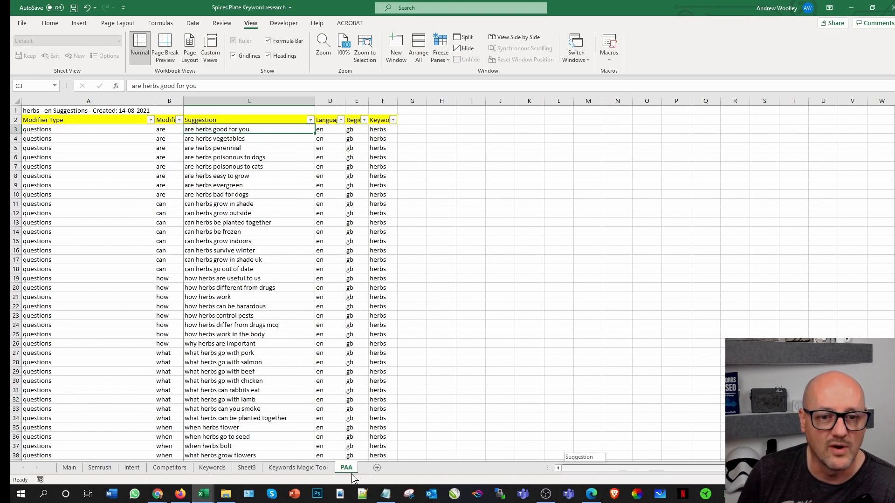
Step: Unfreeze the panes and delete row 1 containing the herbs suggestions title
click(443, 51)
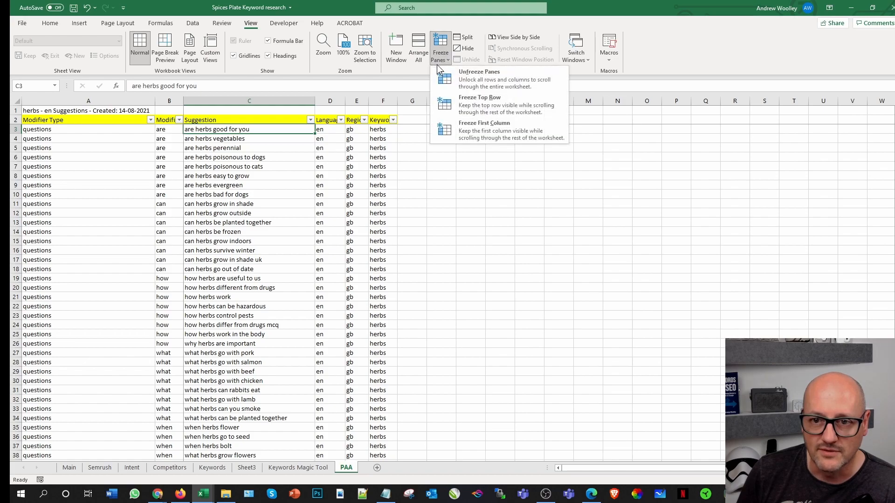
click(487, 77)
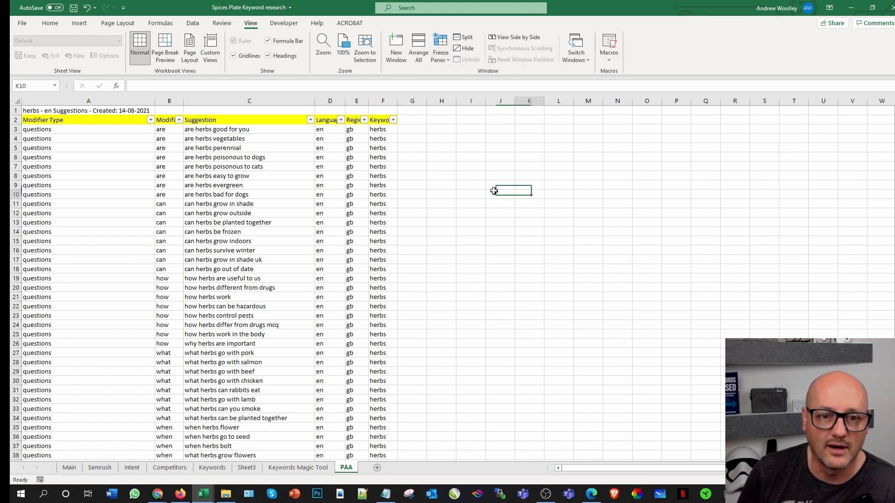
click(13, 111)
right_click(13, 111)
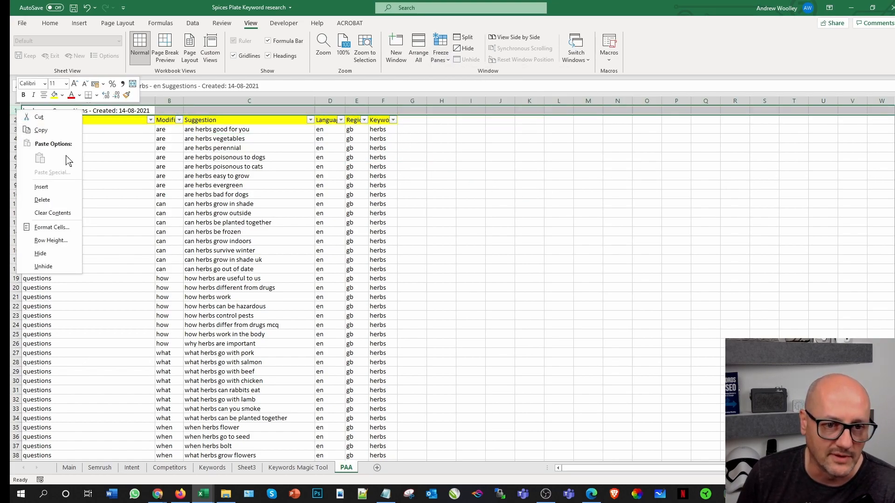
click(52, 196)
click(500, 204)
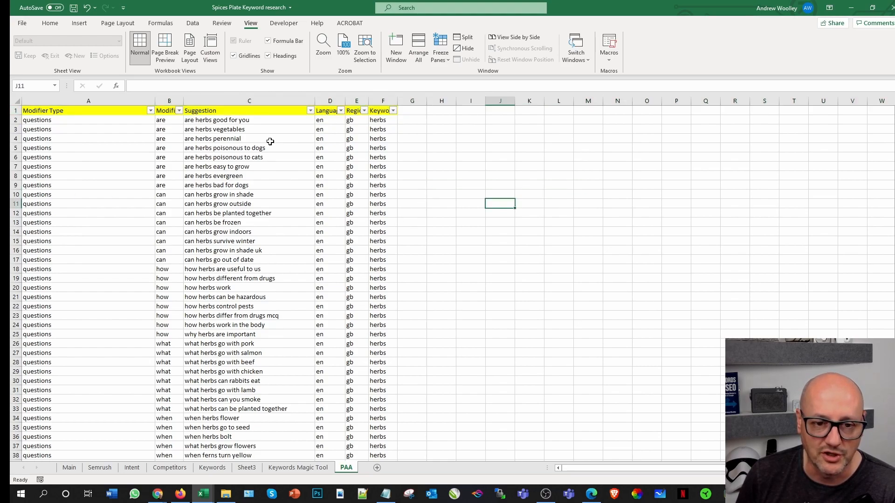
Step: Freeze the top row with the yellow headers on the PAA sheet and save the workbook
click(13, 111)
click(440, 51)
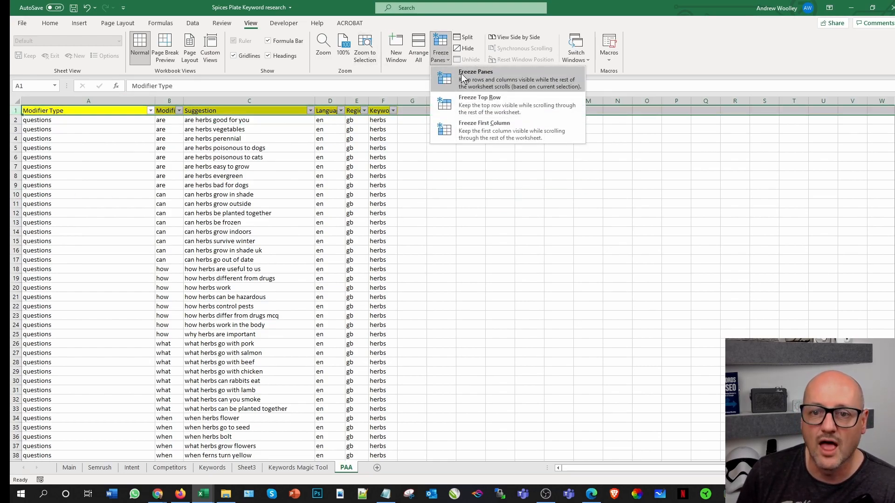
click(479, 101)
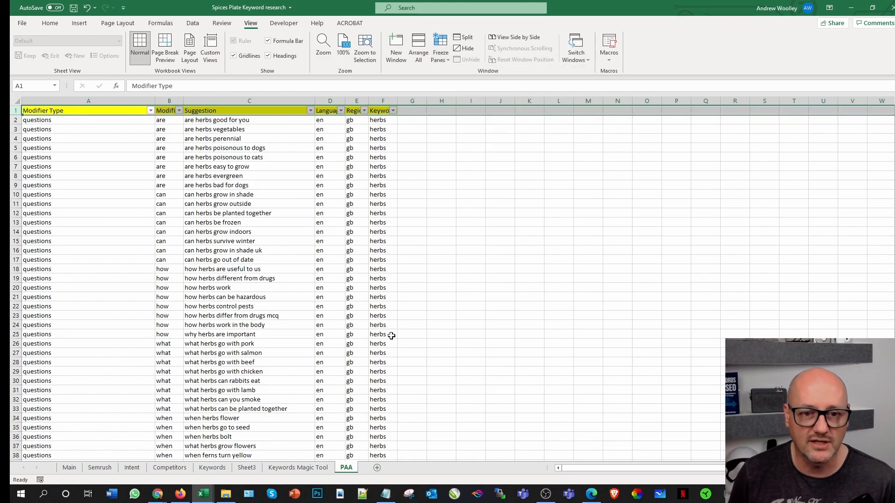
click(452, 269)
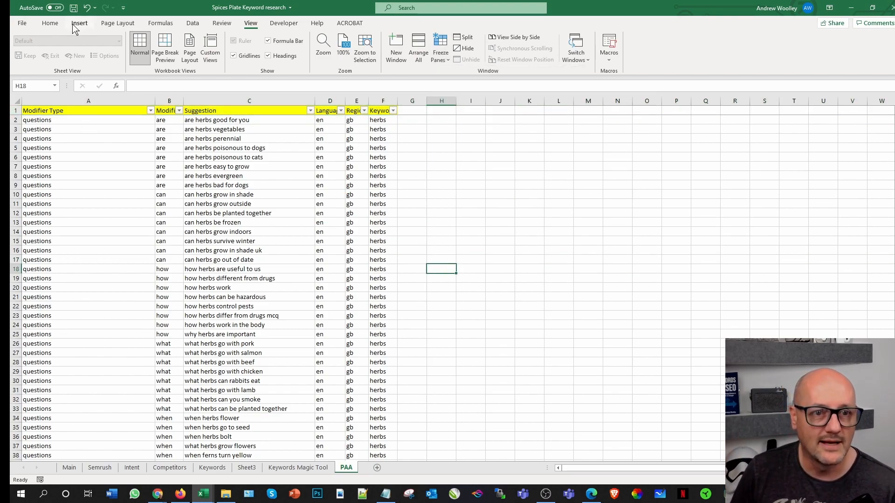
click(74, 8)
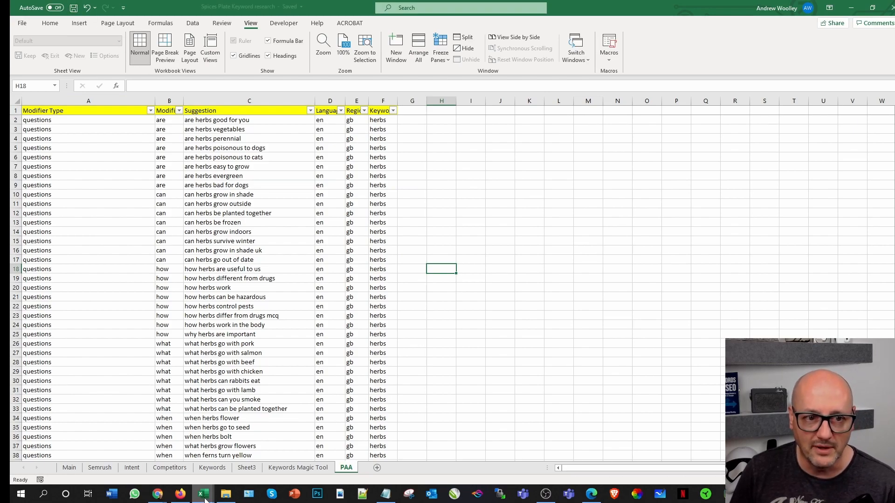
Step: Switch to AnswerThePublic in Chrome and run a new search for "spices"
mouse_move(157, 493)
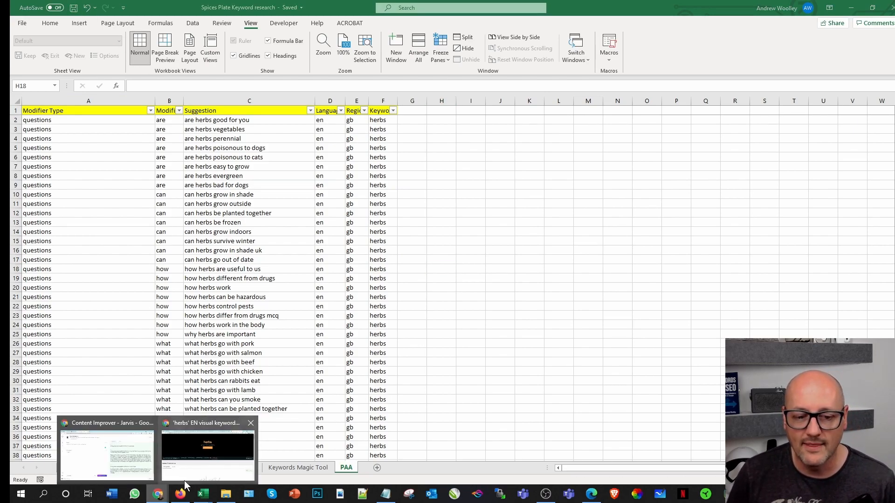
click(200, 459)
scroll(259, 228, up, 1)
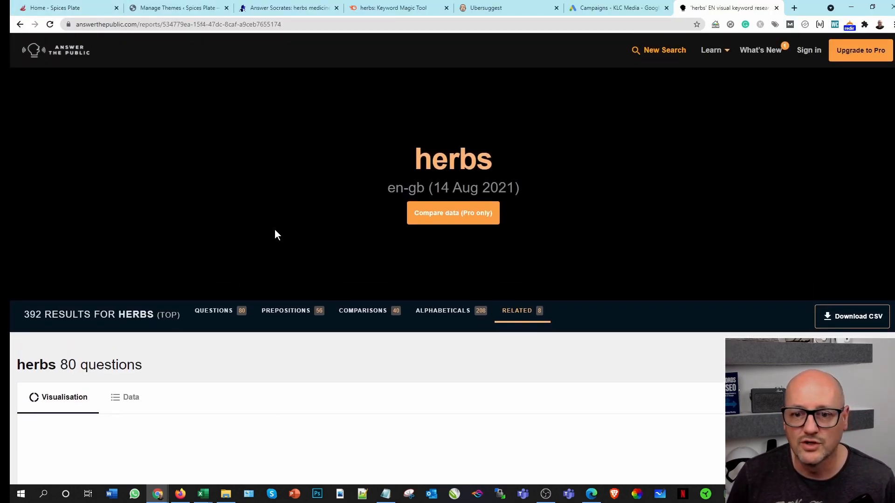
click(69, 51)
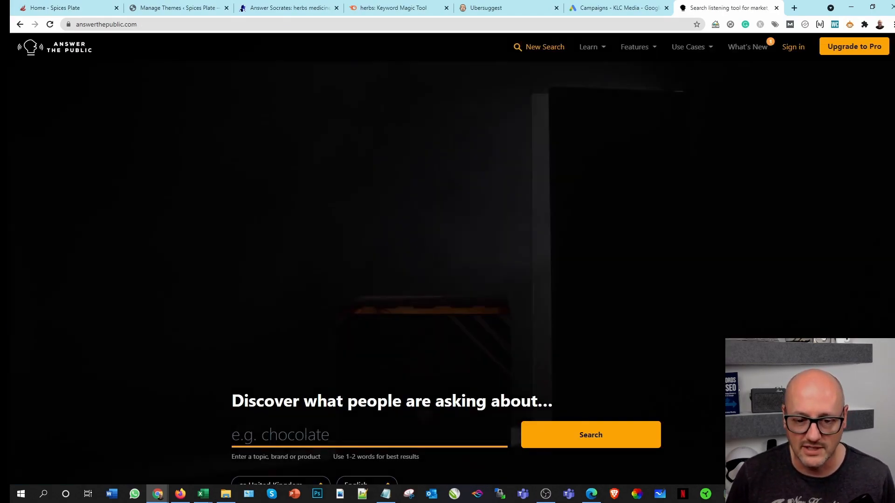
click(300, 435)
text(spices)
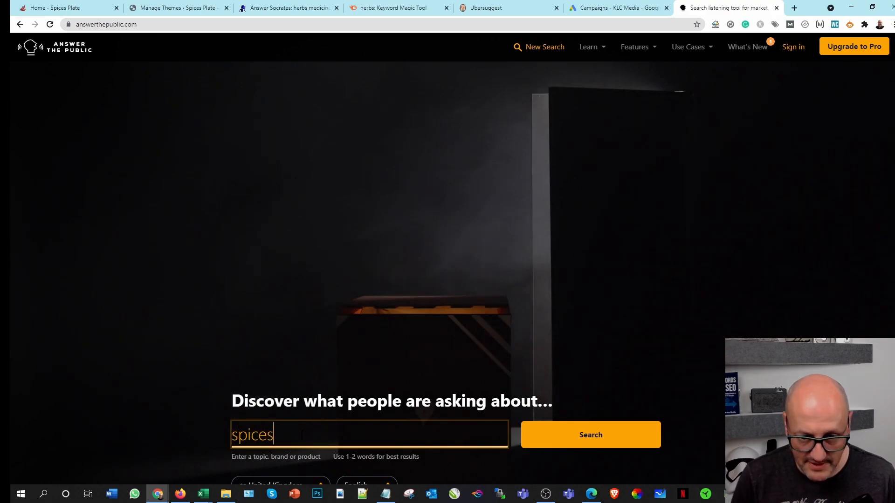
click(604, 436)
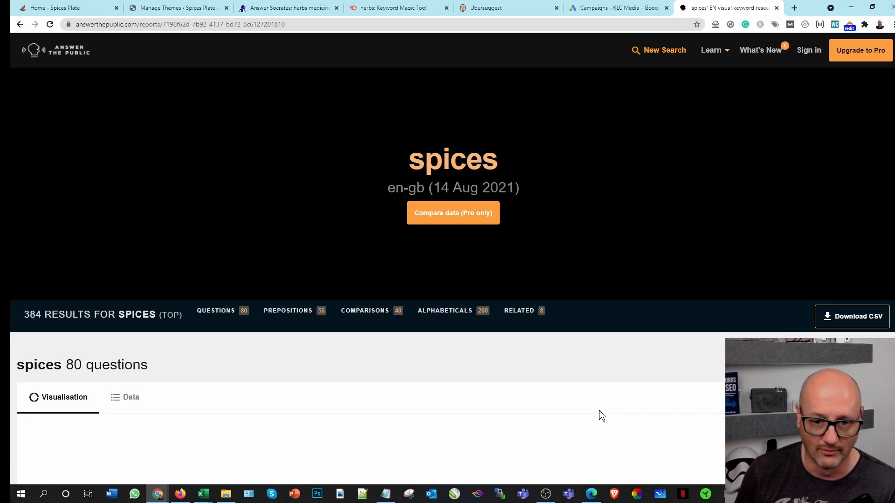
Step: Generate the image of the spices questions wheel, view it, and return to the spices report
scroll(468, 342, down, 7)
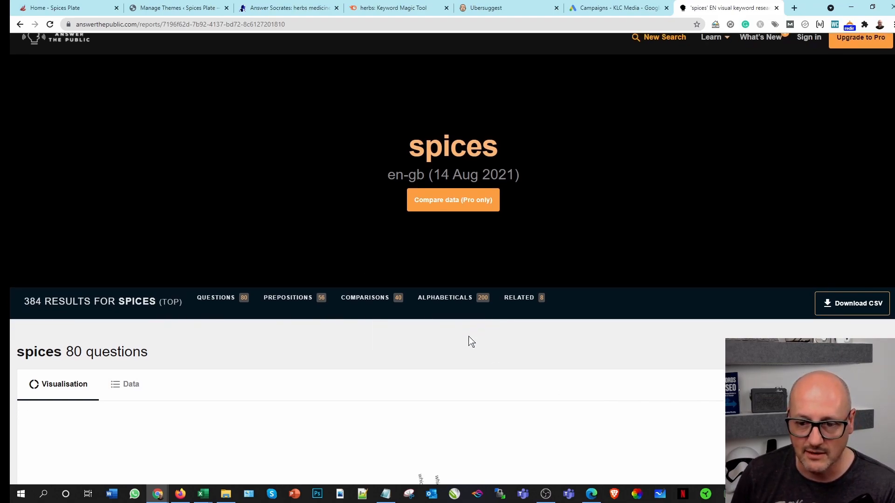
scroll(472, 355, down, 1)
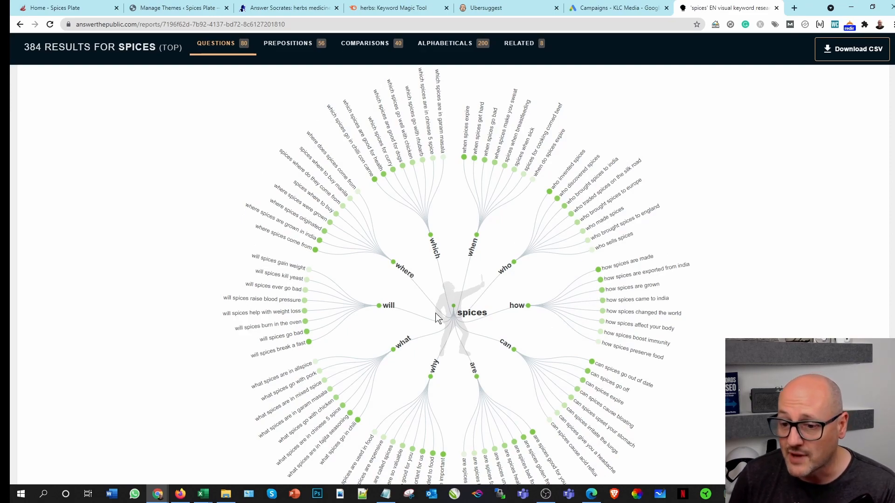
scroll(354, 305, up, 4)
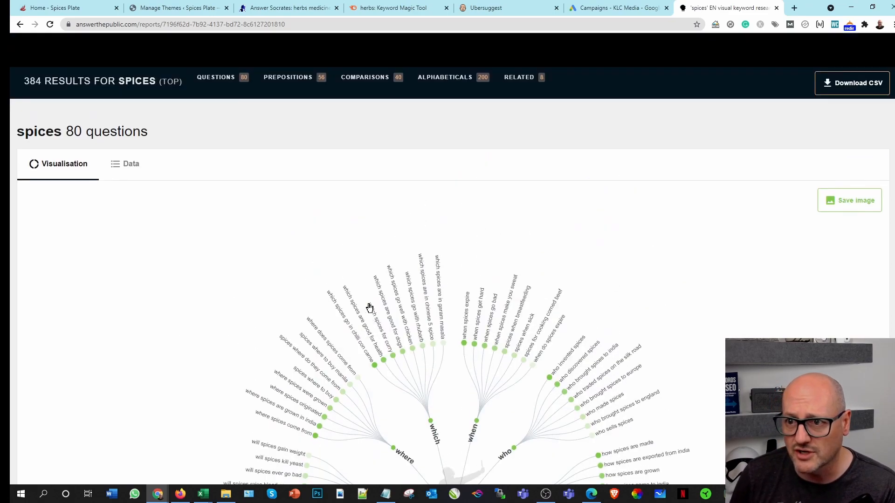
click(847, 206)
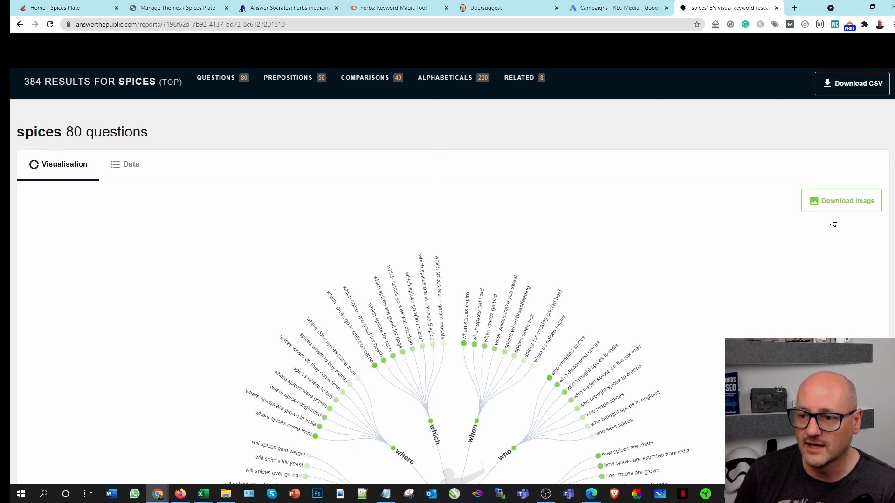
click(834, 206)
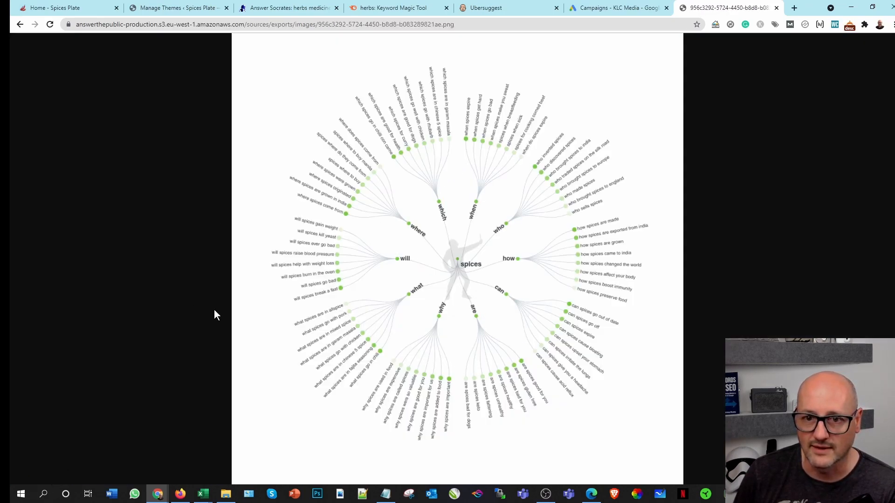
click(20, 24)
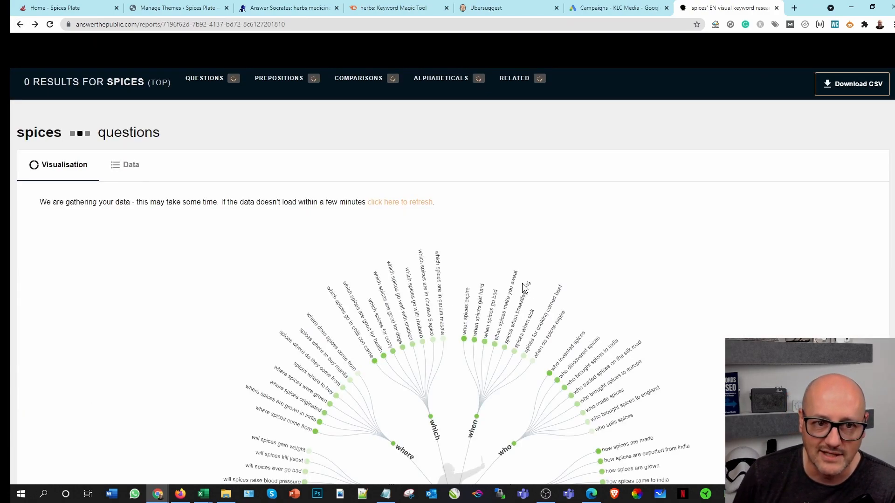
Step: Download the AnswerThePublic report for spices as a CSV and open the file in Excel
scroll(766, 202, up, 2)
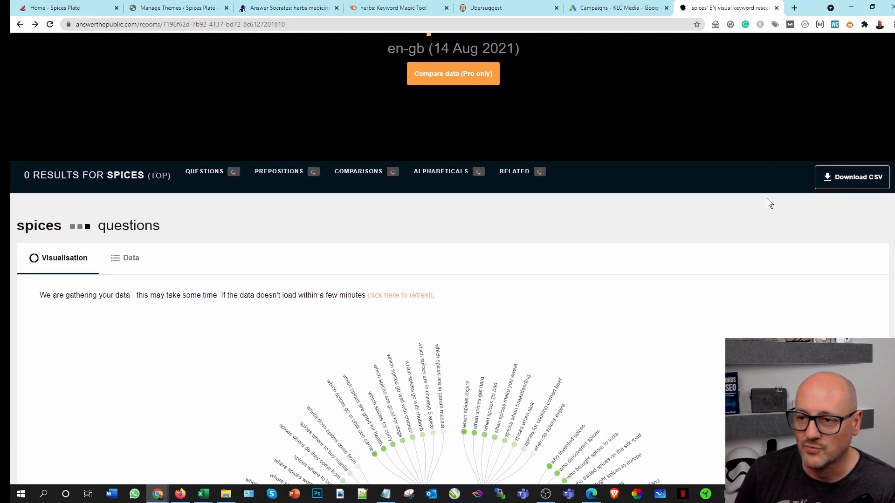
click(849, 185)
scroll(703, 256, up, 2)
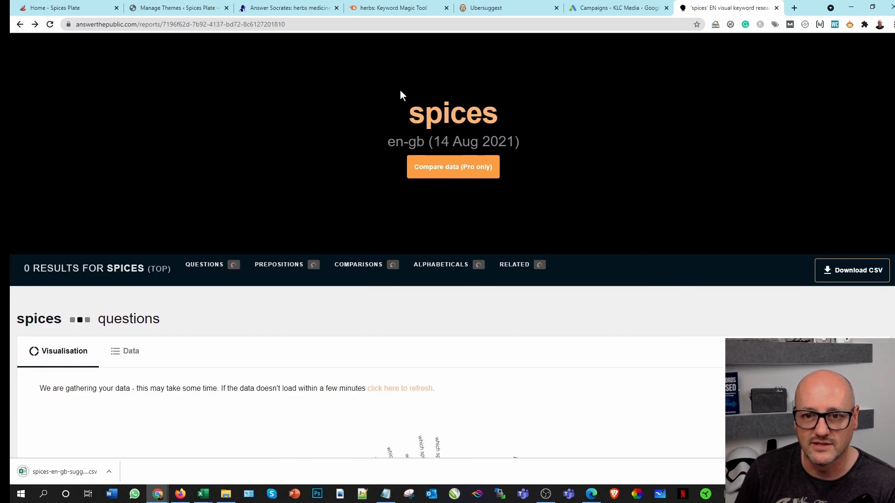
click(59, 471)
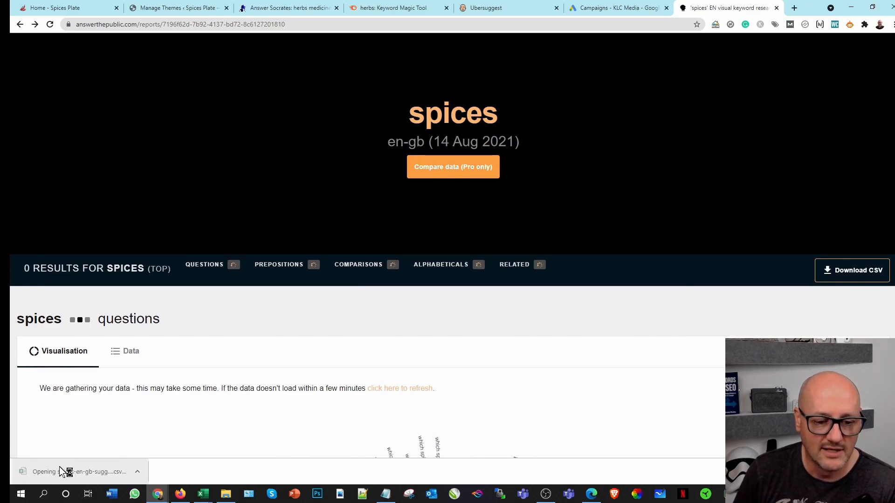
click(664, 333)
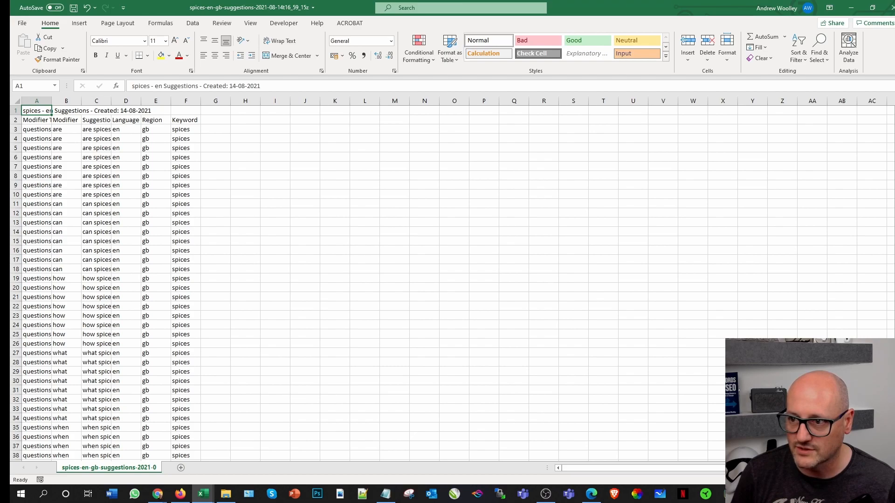
Step: Copy the entire spices suggestions sheet, including its title row
scroll(368, 284, down, 20)
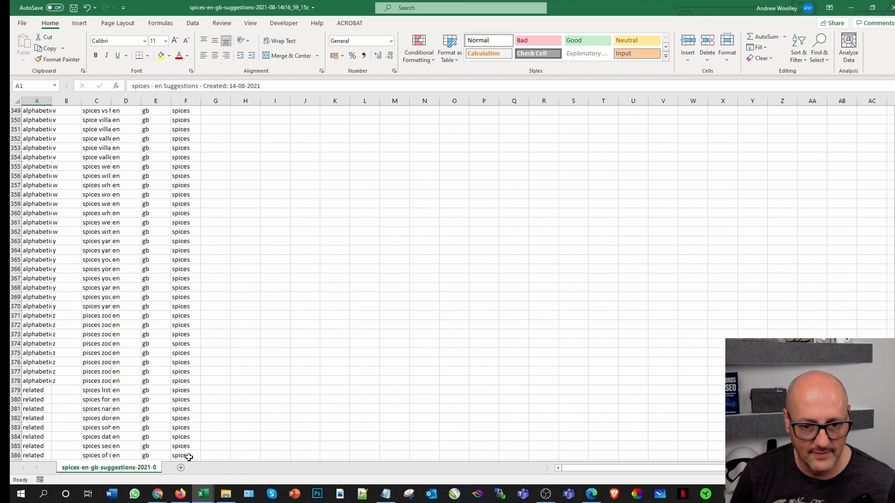
key(ctrl+a)
click(48, 48)
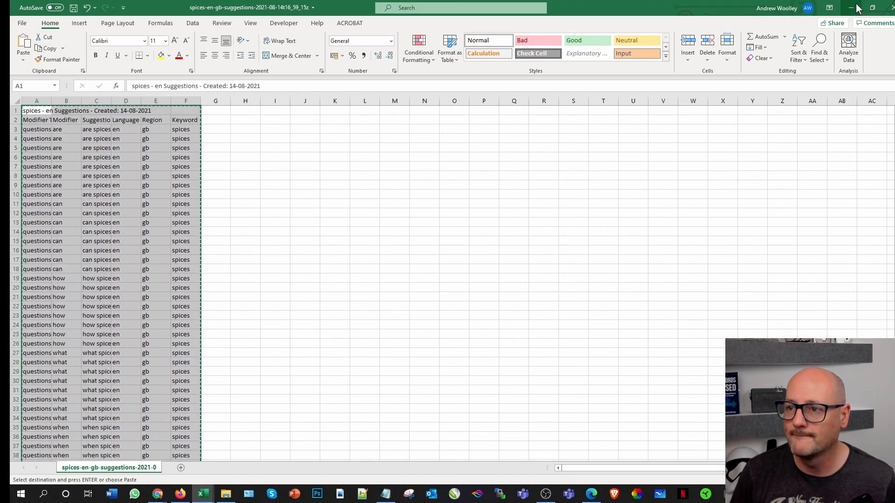
Step: Try pasting the copied spices data with its title row at H1 of the PAA sheet in Spices Plate Keyword research
mouse_move(203, 493)
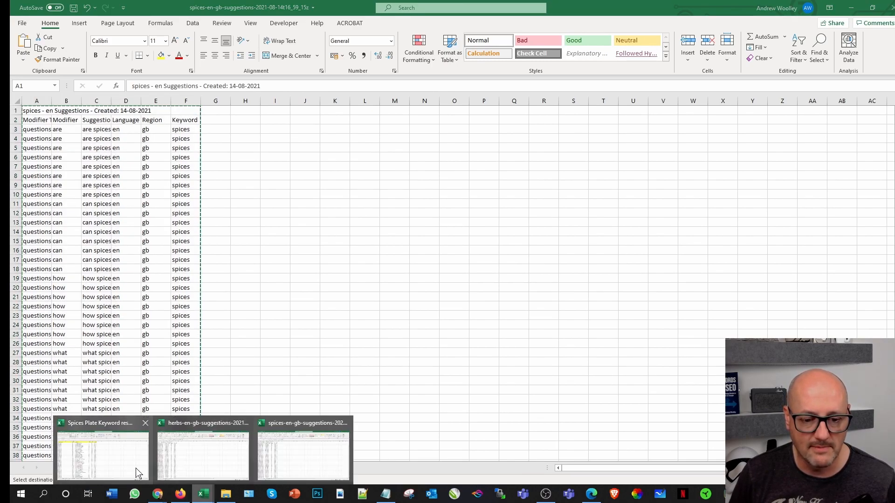
click(103, 457)
click(440, 113)
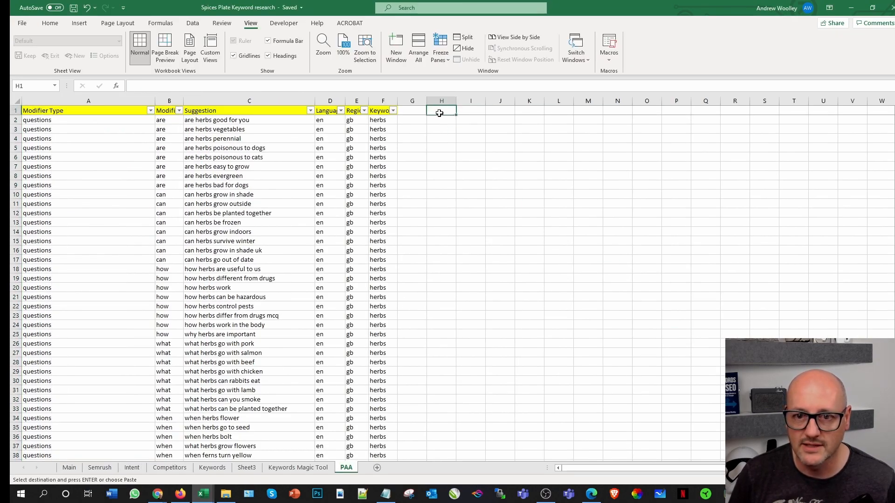
click(50, 22)
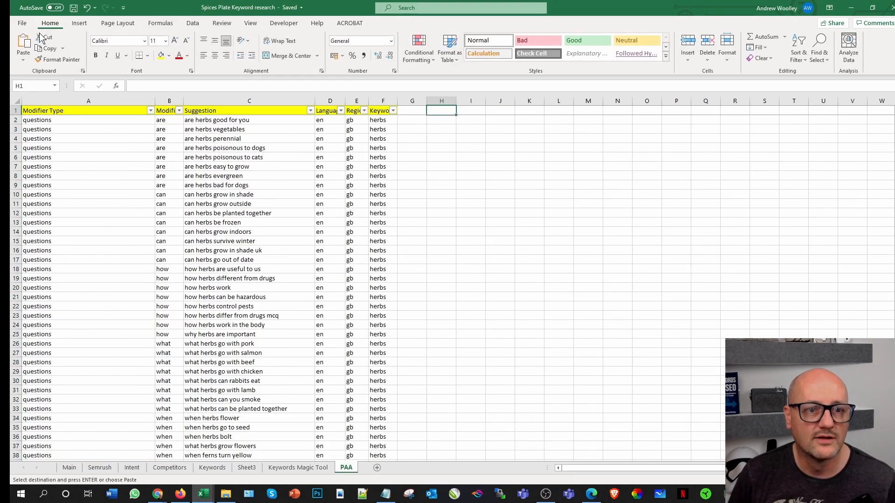
click(23, 44)
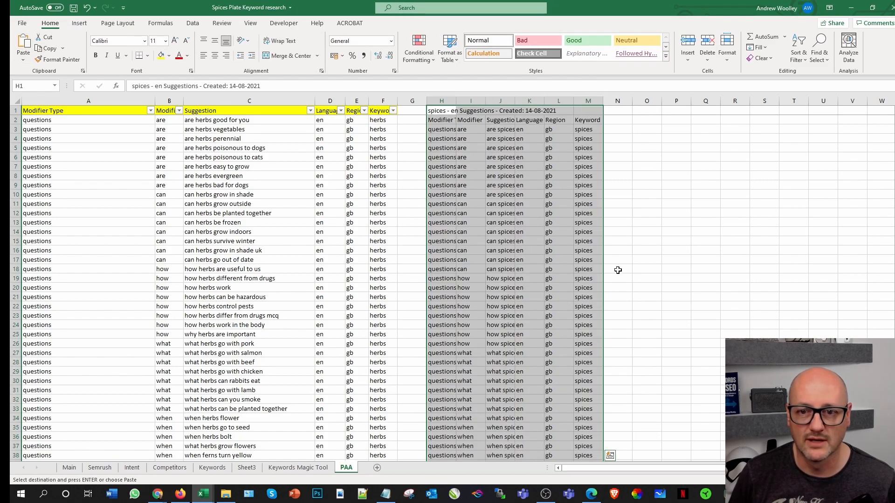
click(840, 260)
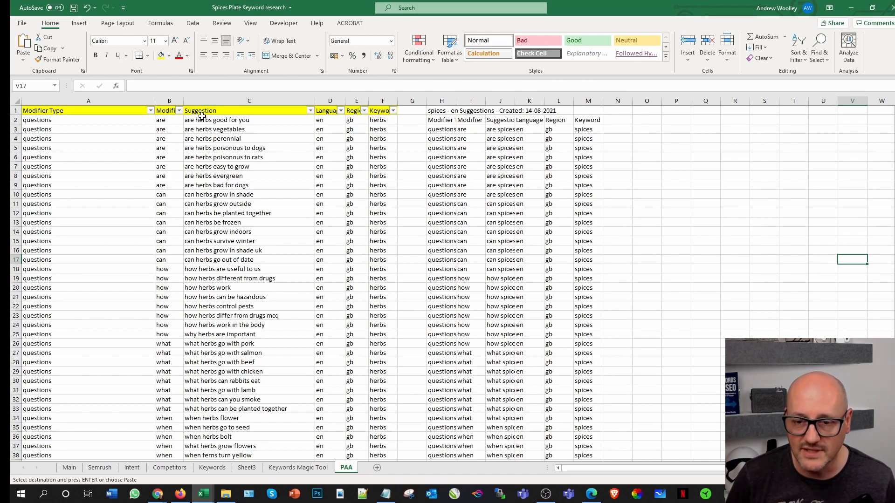
click(87, 8)
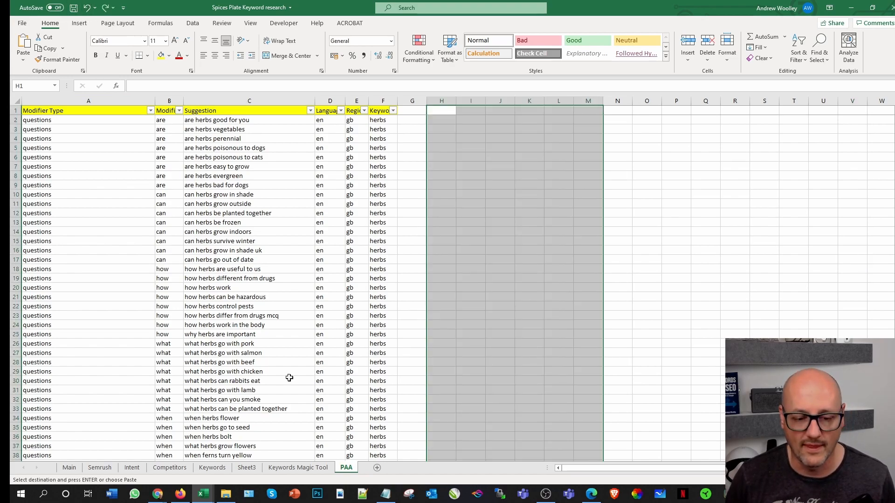
Step: Switch back to the spices suggestions workbook and copy the table from header cell A2 down to row 386, excluding the title row
click(203, 495)
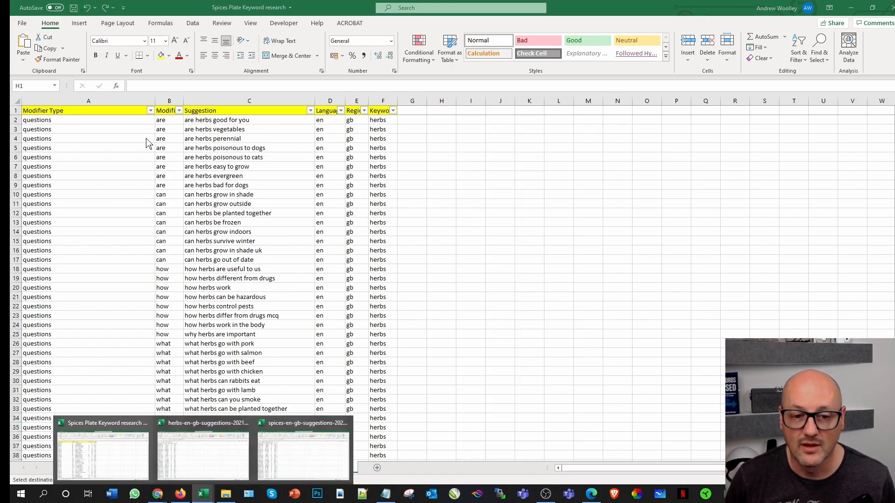
click(300, 475)
click(445, 249)
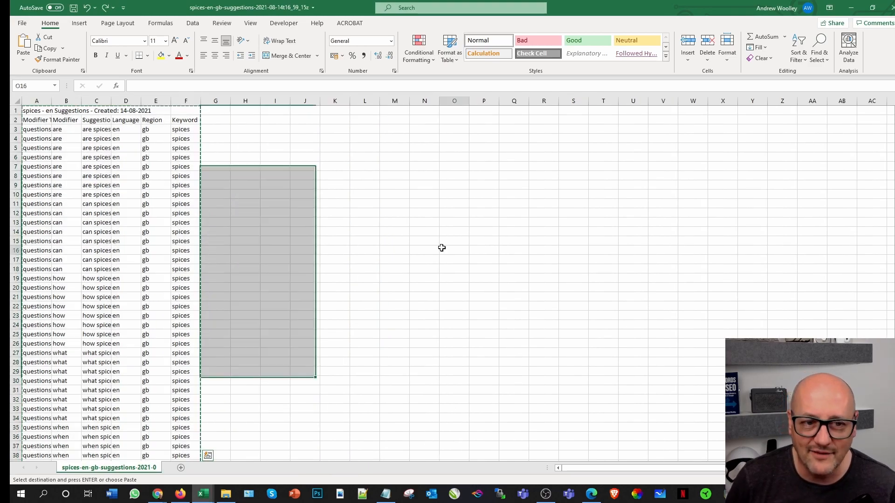
click(27, 122)
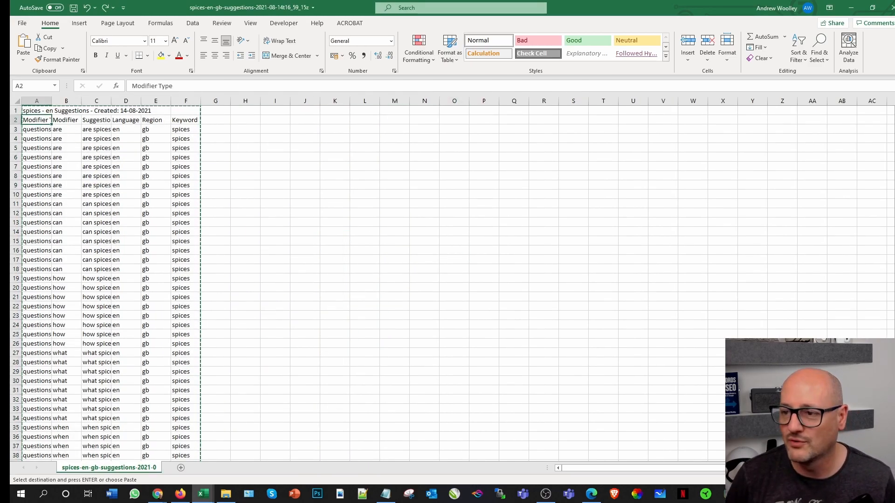
scroll(309, 170, down, 20)
scroll(453, 283, down, 20)
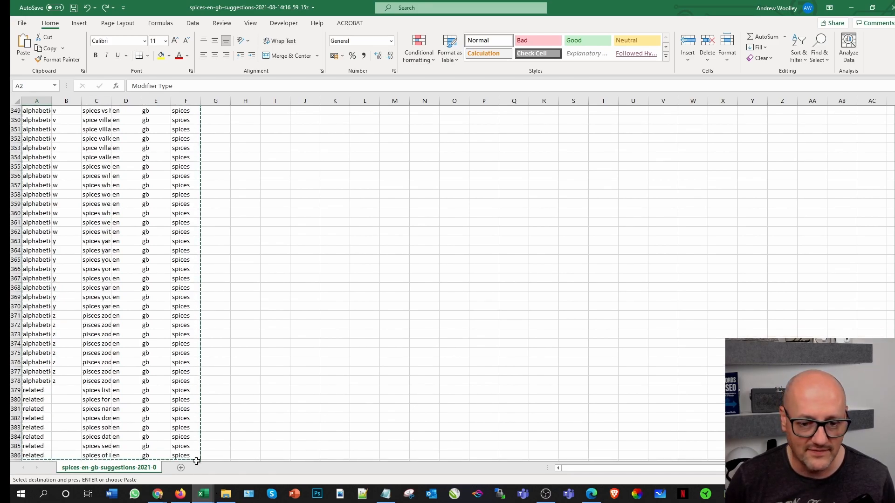
key(ctrl+a)
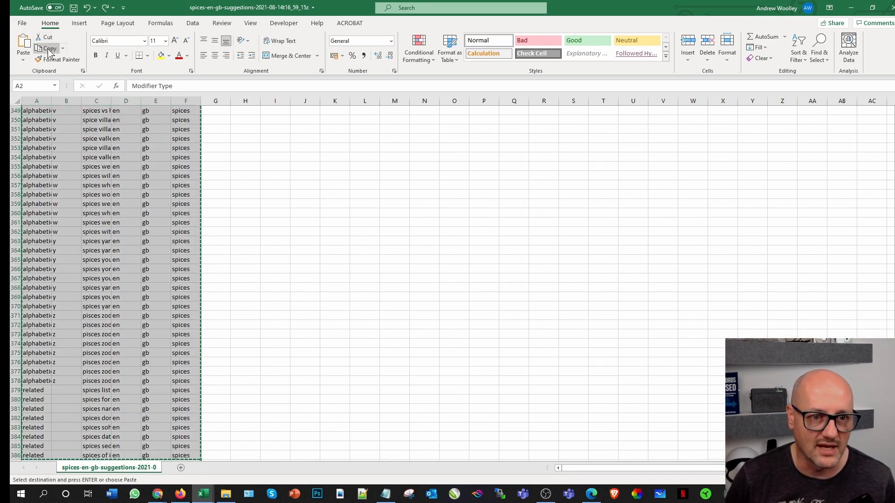
scroll(360, 316, up, 20)
Step: Paste the spices table at cell H1 of the PAA sheet in the Spices Plate Keyword research workbook
mouse_move(203, 493)
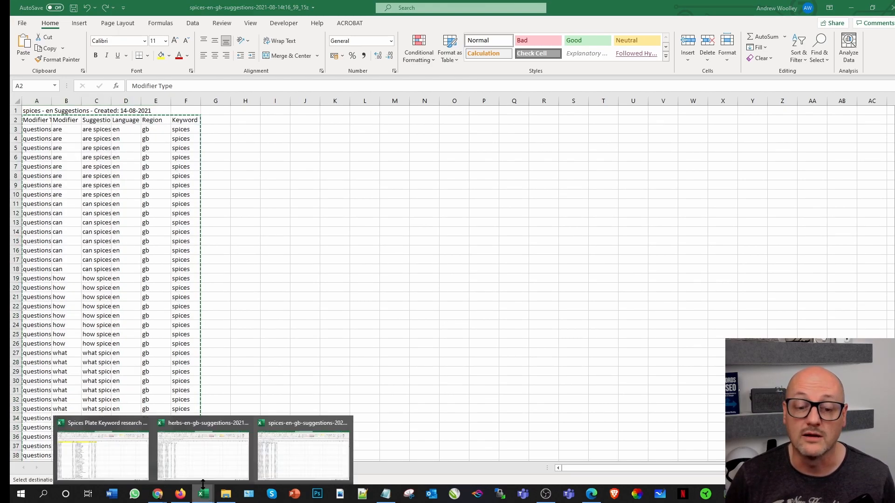
click(120, 462)
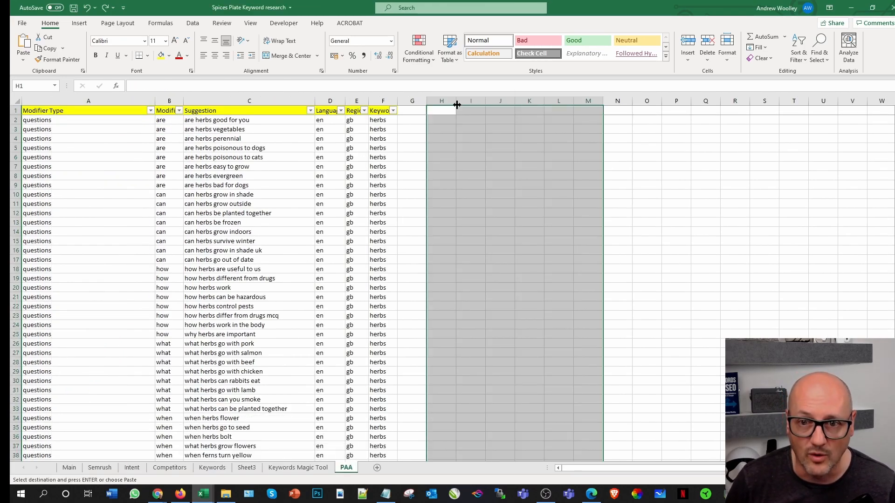
click(440, 111)
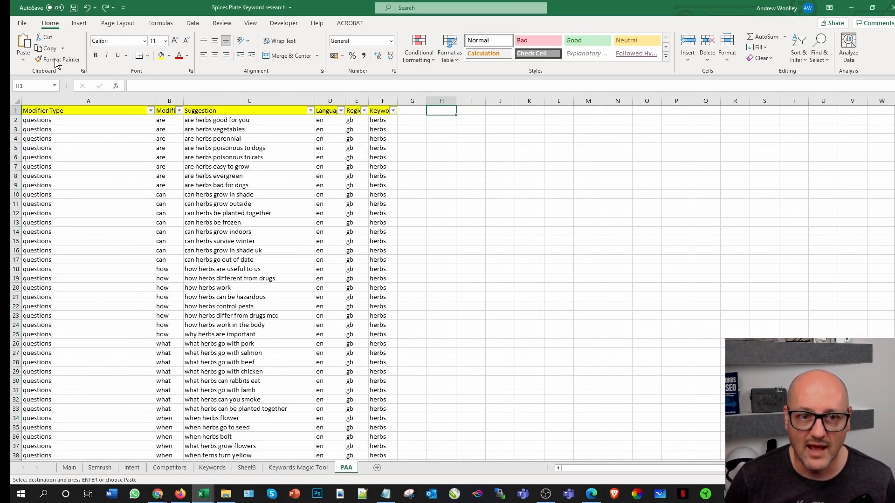
click(24, 42)
click(823, 194)
Step: Fill the spices header cells H1:M1 with yellow to match the herbs headers
drag(443, 112, 576, 112)
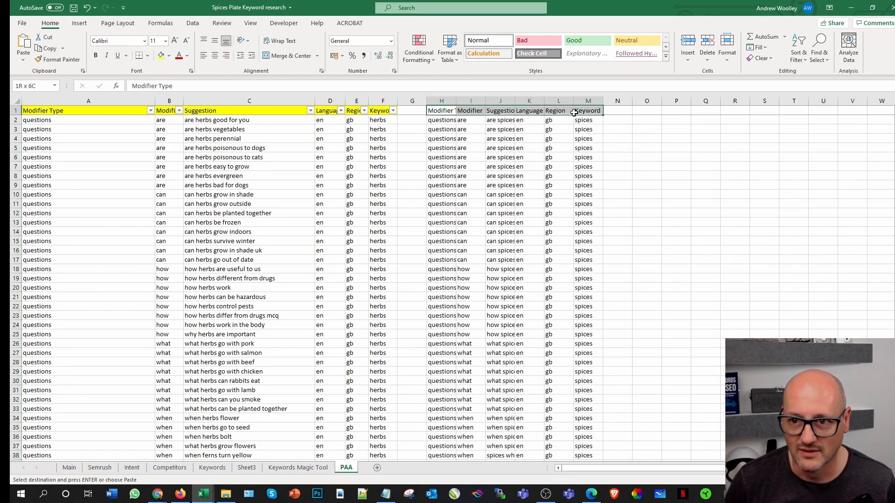
key(Escape)
click(692, 156)
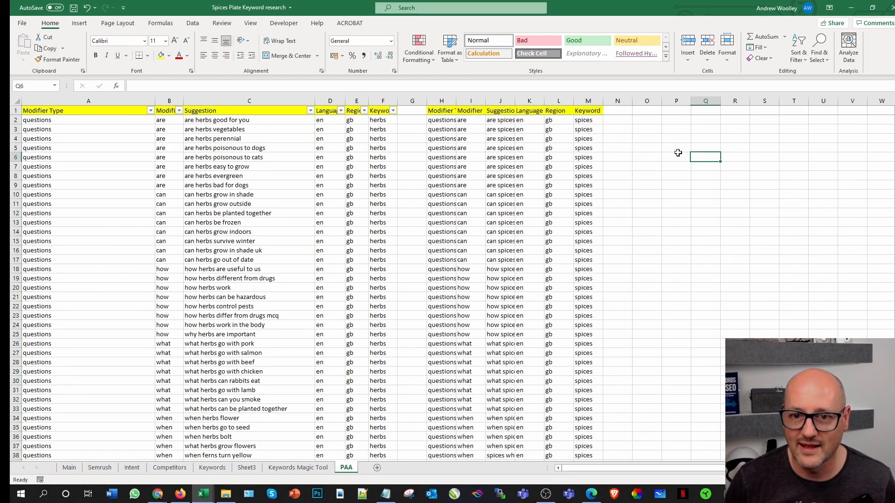
Step: Remove the existing header filter and reapply it across A1:M1 so it covers both the herbs and spices headers
drag(584, 109, 29, 111)
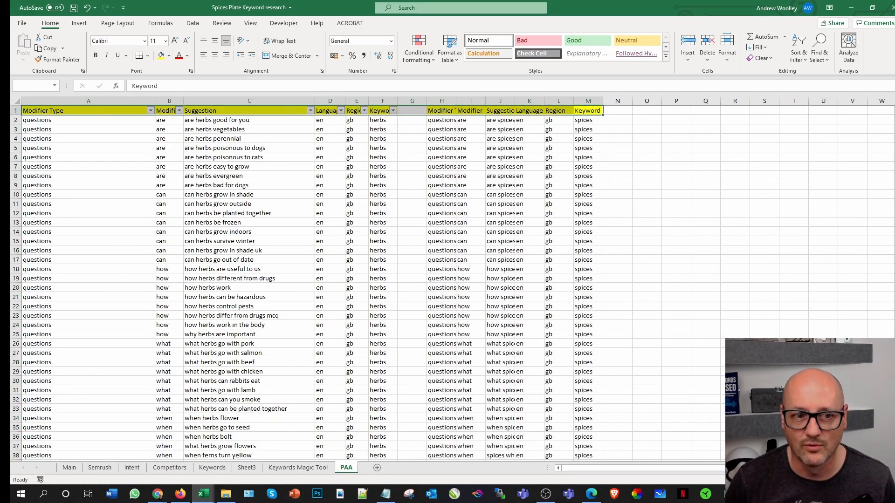
click(193, 23)
click(408, 47)
click(735, 166)
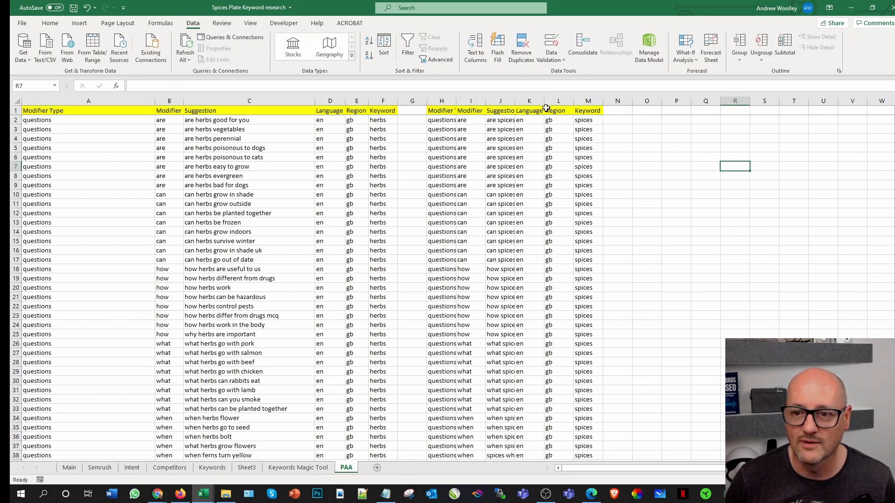
drag(583, 112, 27, 108)
click(407, 46)
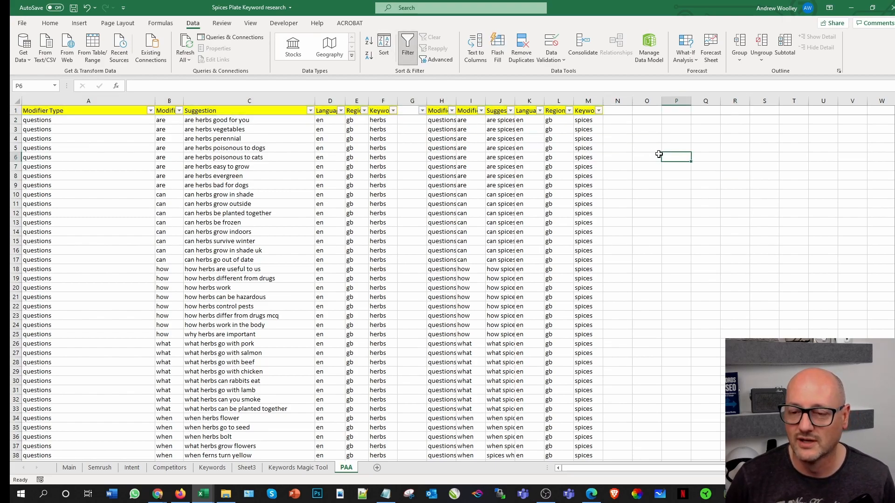
Step: Autofit the widths of the spices columns H to M and save the workbook
drag(441, 101, 586, 110)
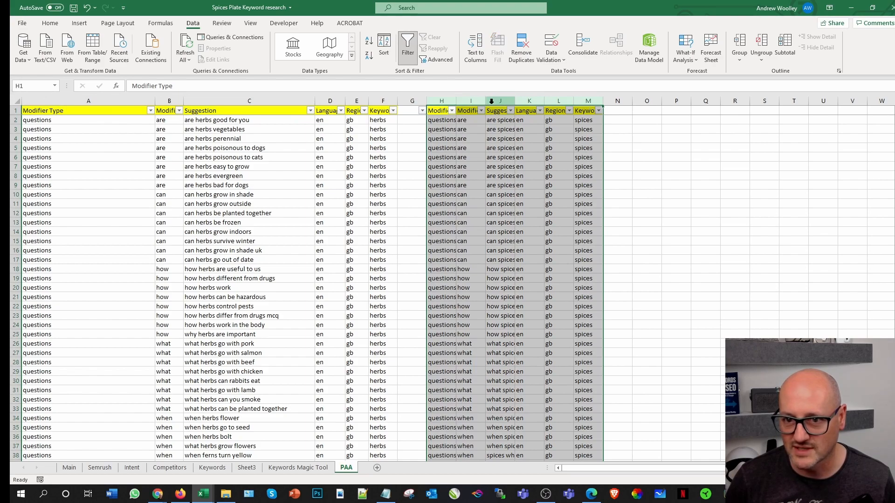
double_click(514, 101)
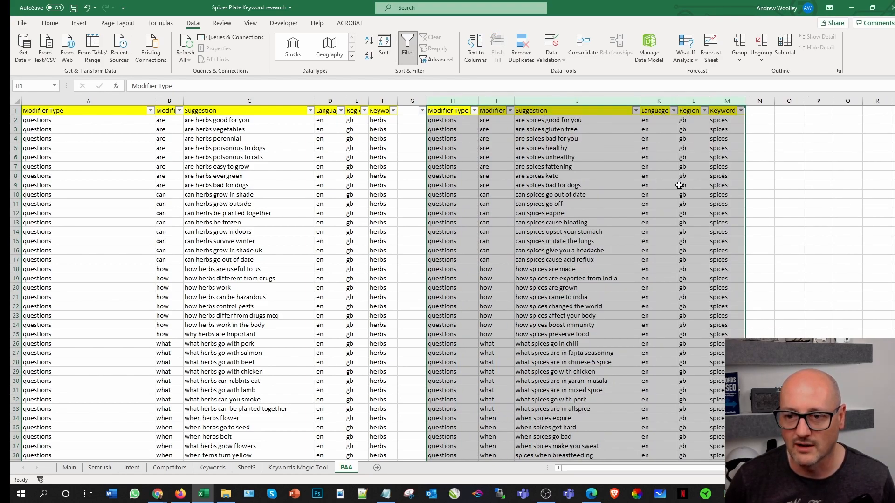
click(759, 185)
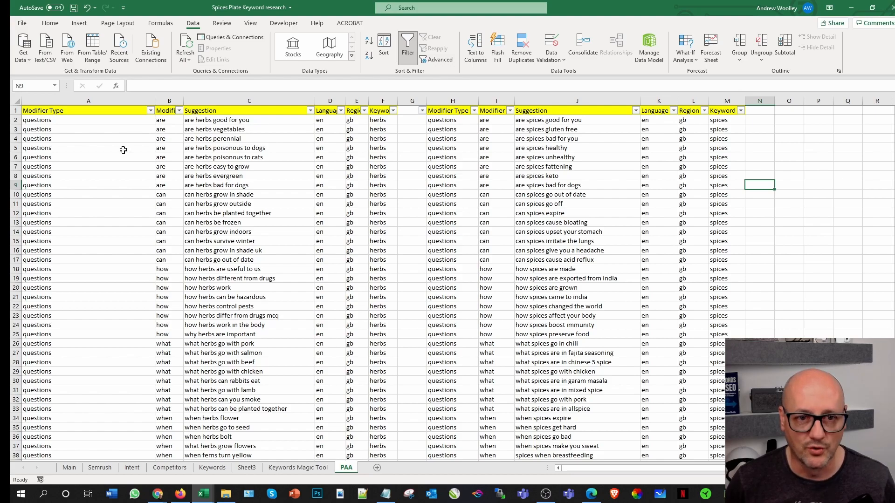
click(73, 8)
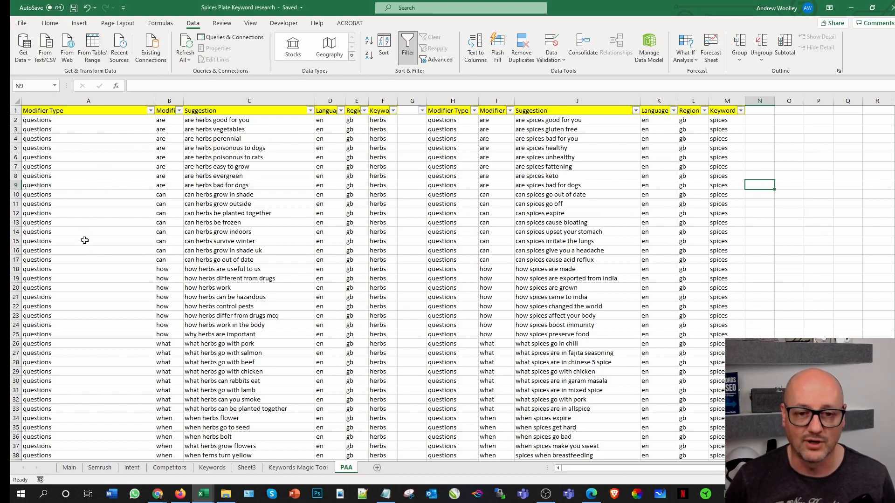
Step: Filter the herbs Suggestion column for entries containing "medi" and select the matching suggestions
scroll(401, 219, down, 14)
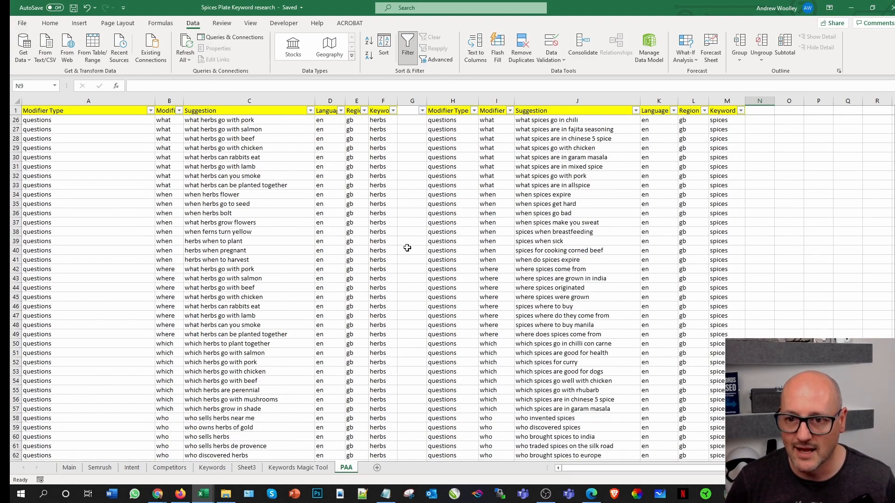
scroll(402, 261, up, 14)
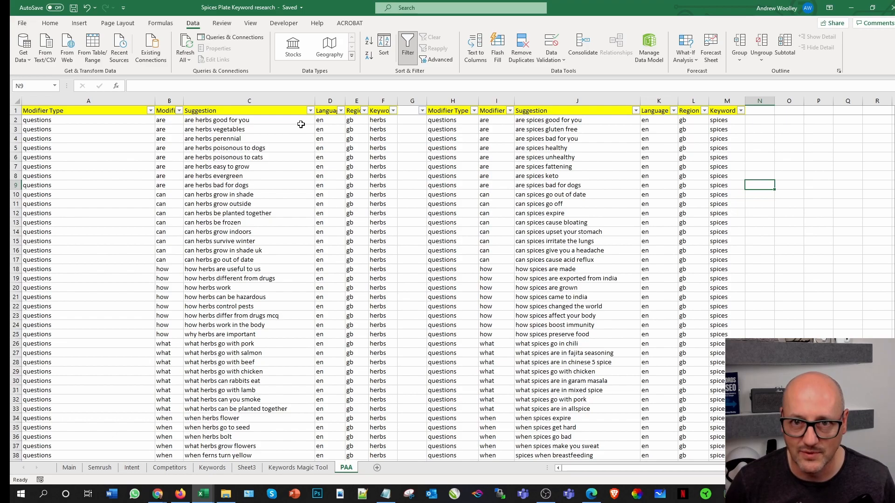
click(310, 111)
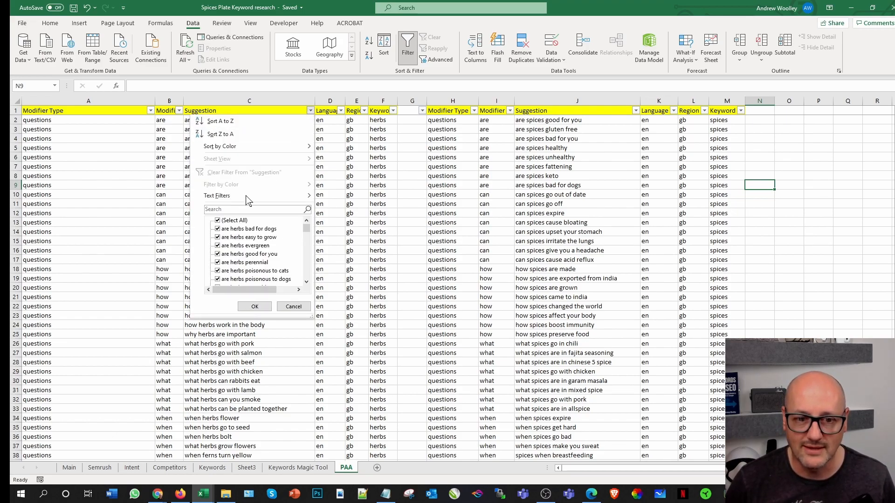
click(235, 210)
text(medicine)
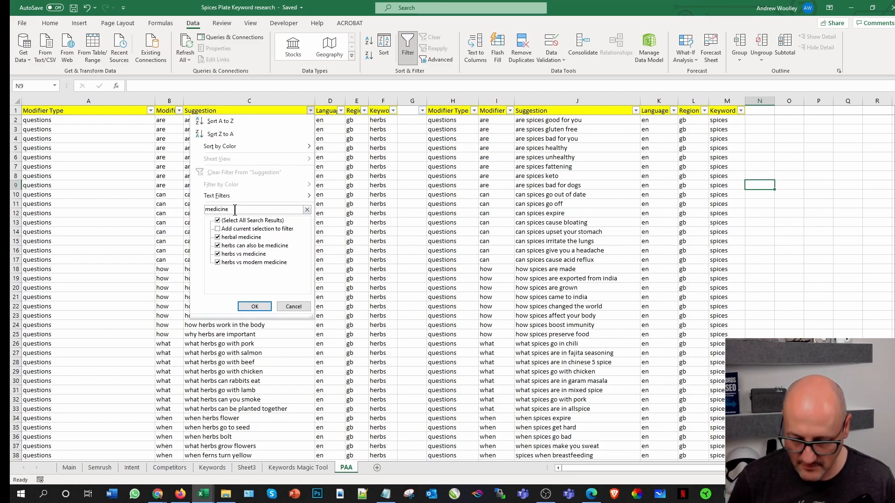
key(Return)
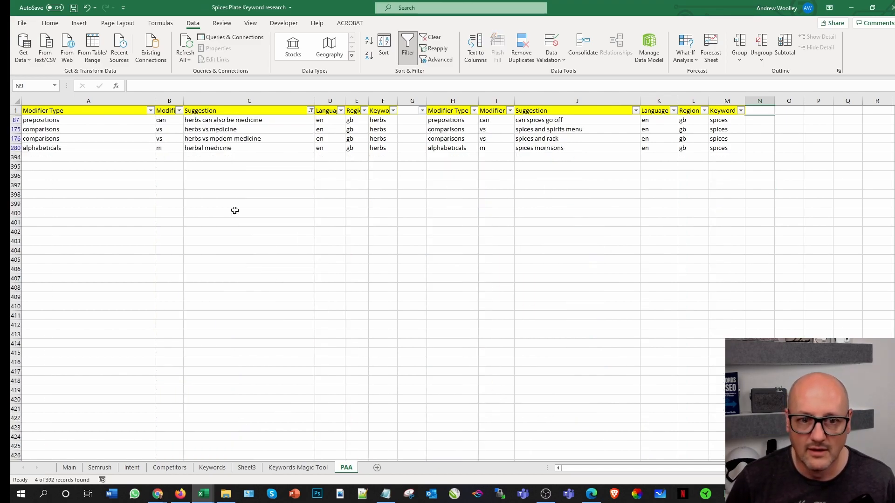
drag(228, 122, 228, 154)
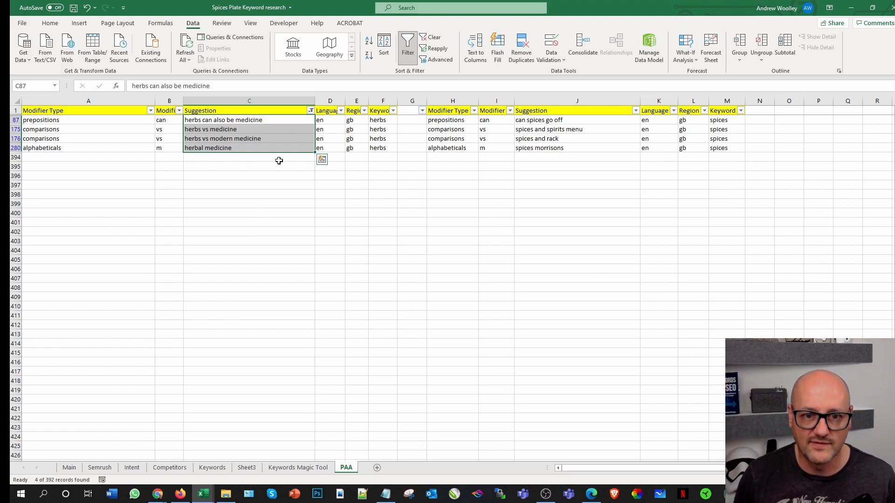
Step: Reset the filter on the herbs Suggestion column to include all suggestions
click(311, 111)
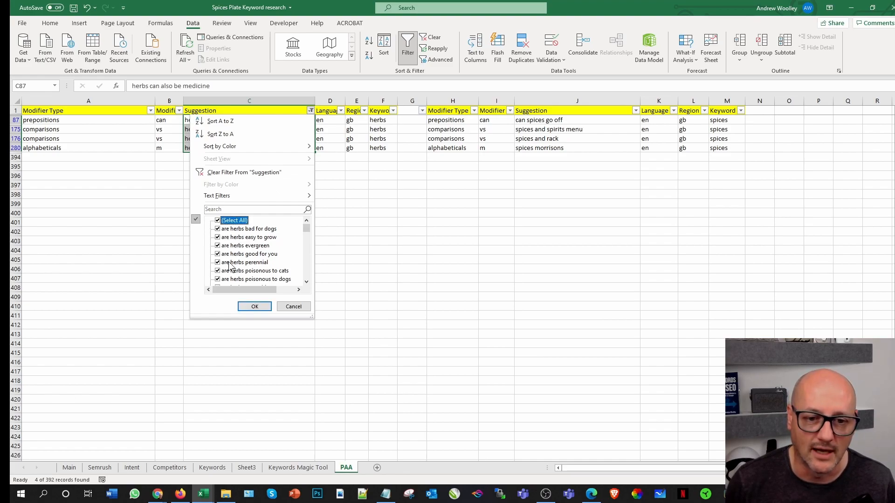
click(254, 306)
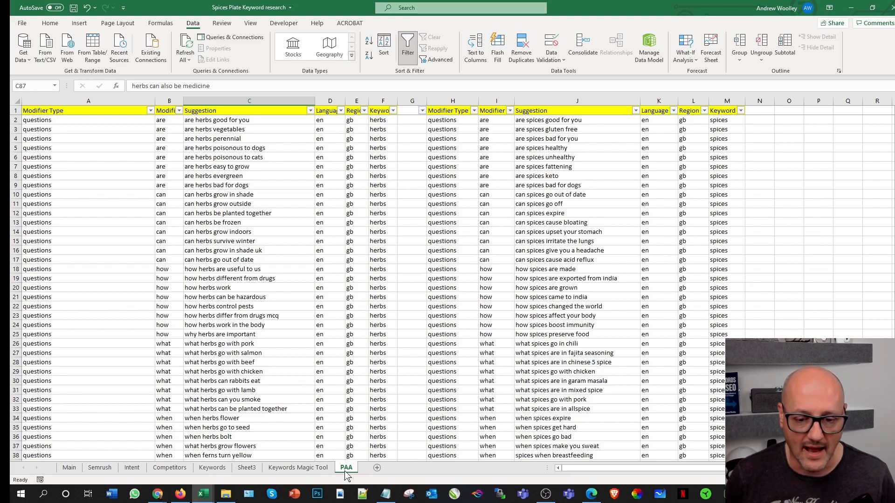
Step: Switch to Chrome and search Google for "how to grow herbs" in a new tab
click(159, 494)
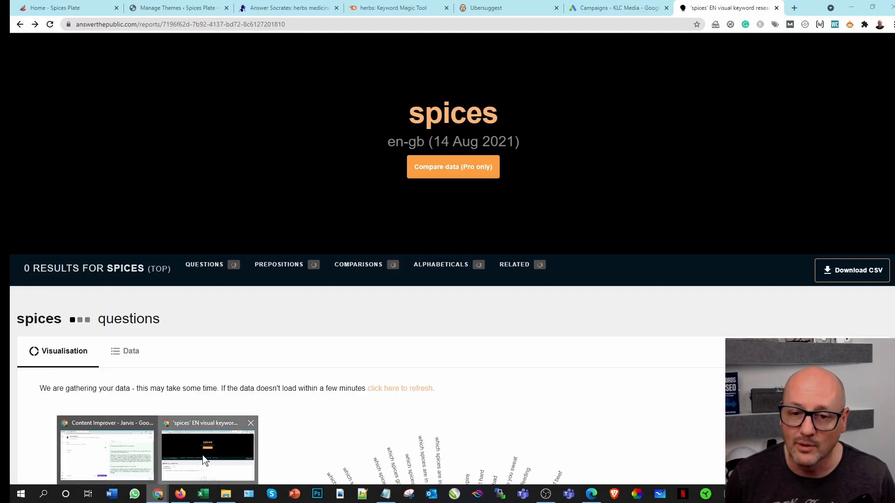
click(204, 460)
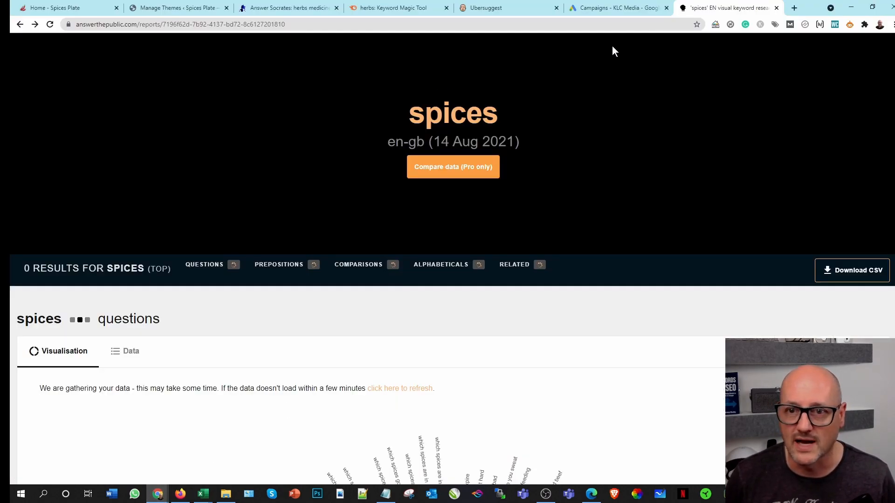
click(795, 8)
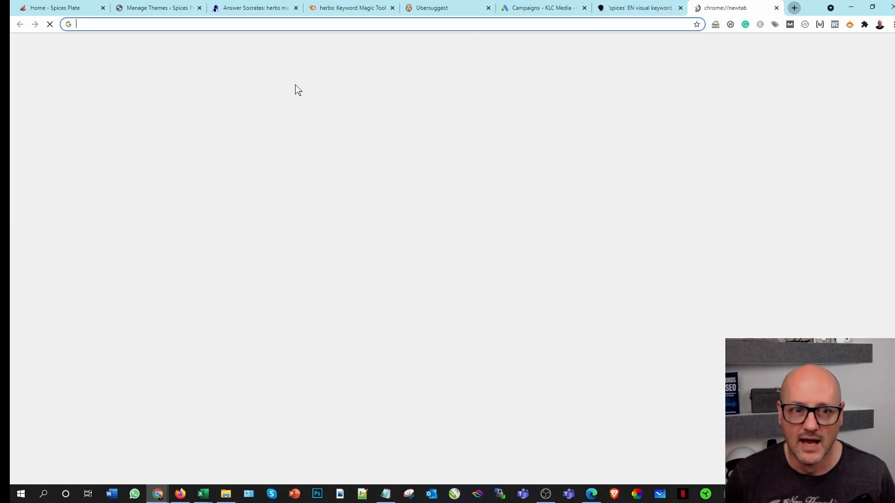
text(how to grow)
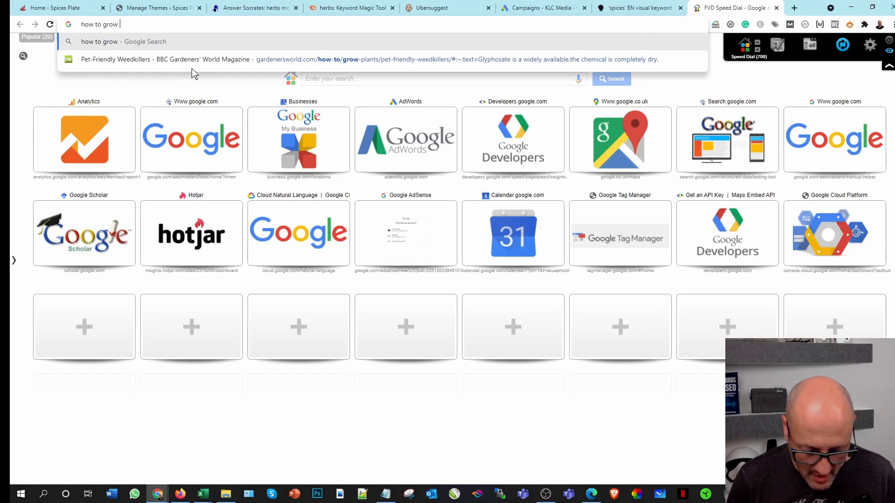
text( herbs)
key(Return)
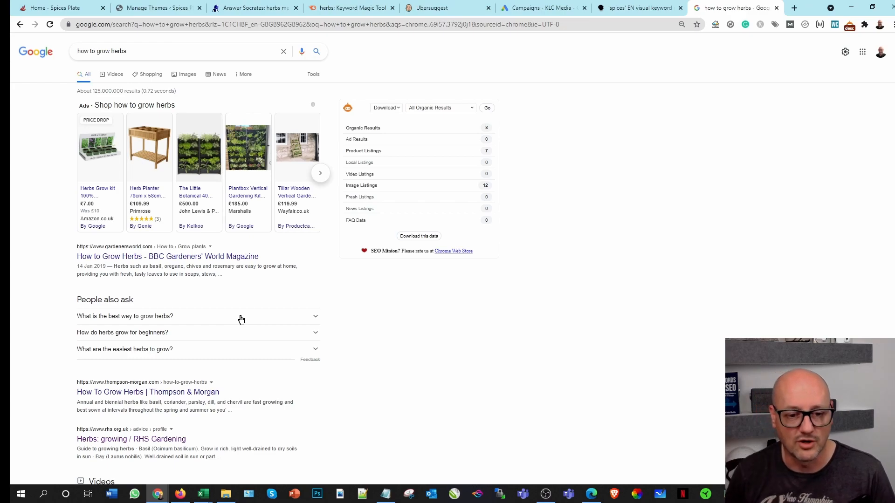
Step: Expand the People also ask question "What is the best way to grow herbs?" to read its answer, and collapse it again
click(270, 316)
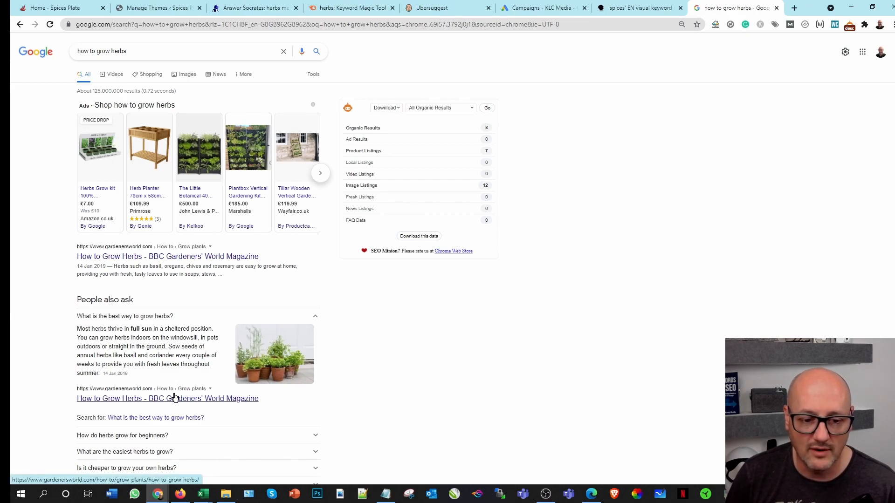
click(245, 316)
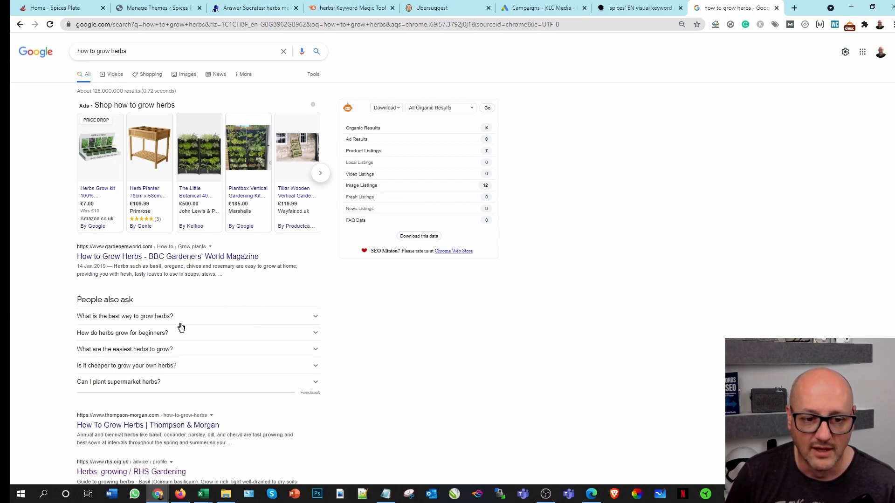
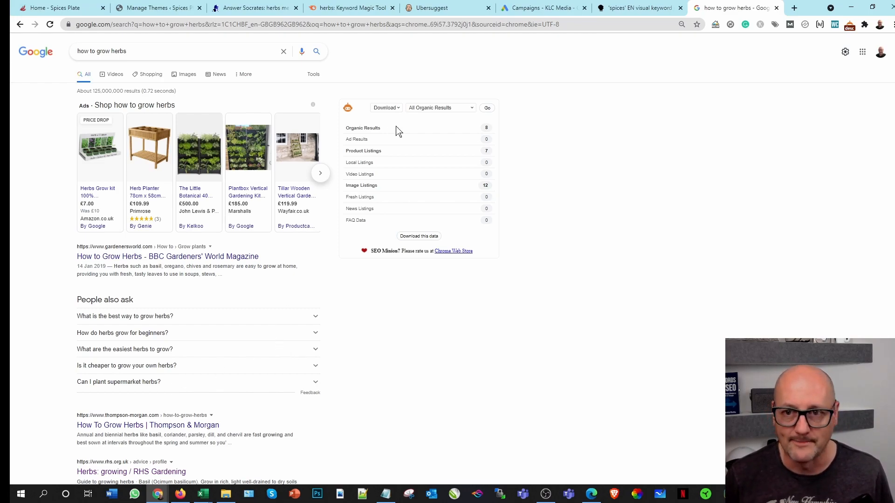
Step: Switch to the open Google Ads campaigns page
click(528, 12)
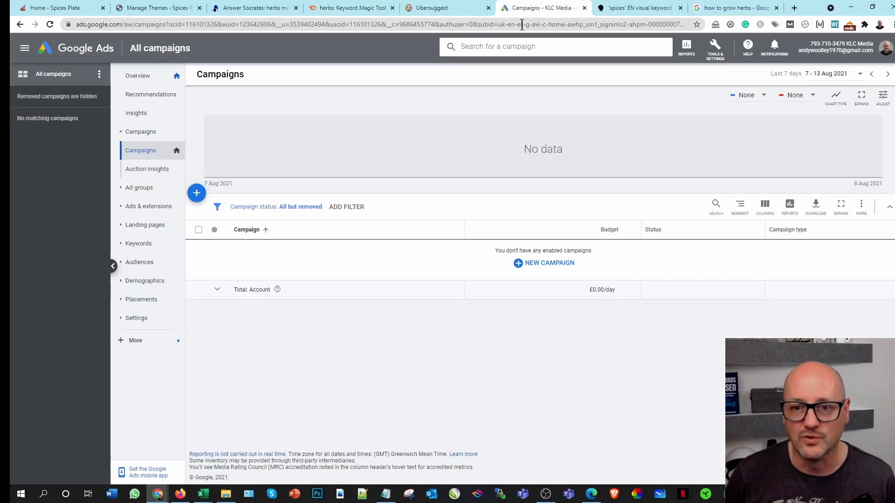
click(514, 47)
text(herbs)
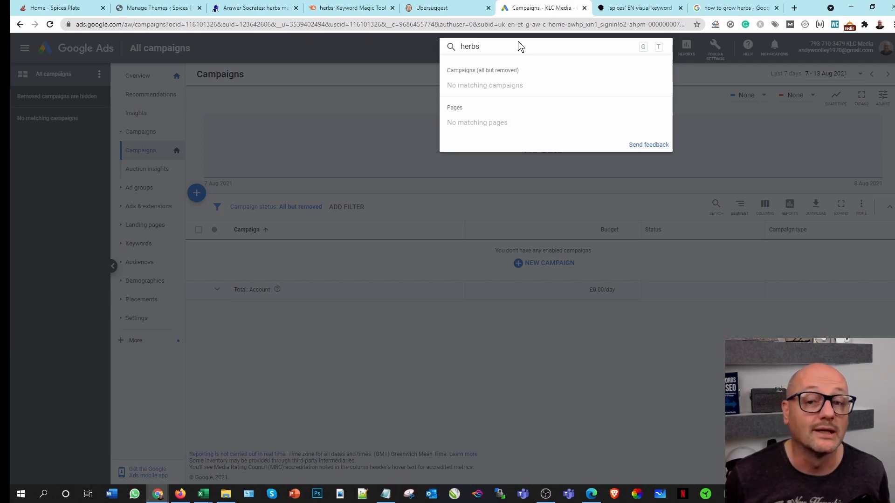
click(368, 56)
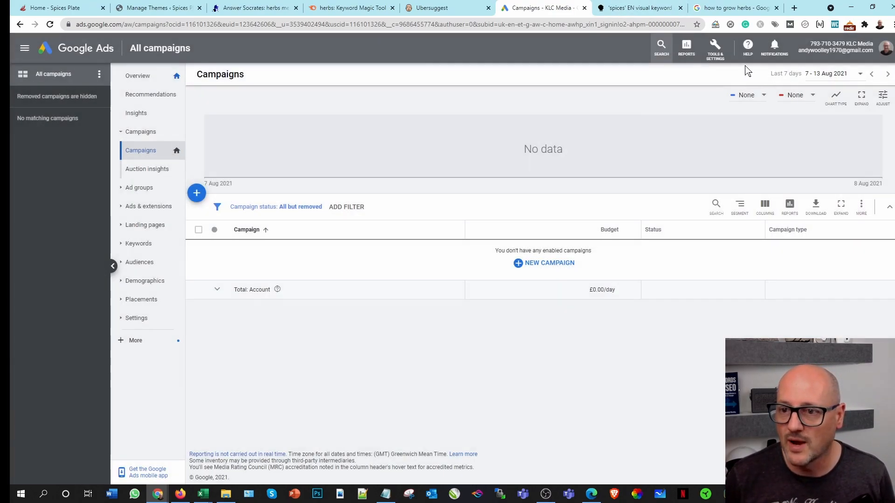
Step: Open the Google Ads Keyword Planner and dismiss its updates notice
click(714, 46)
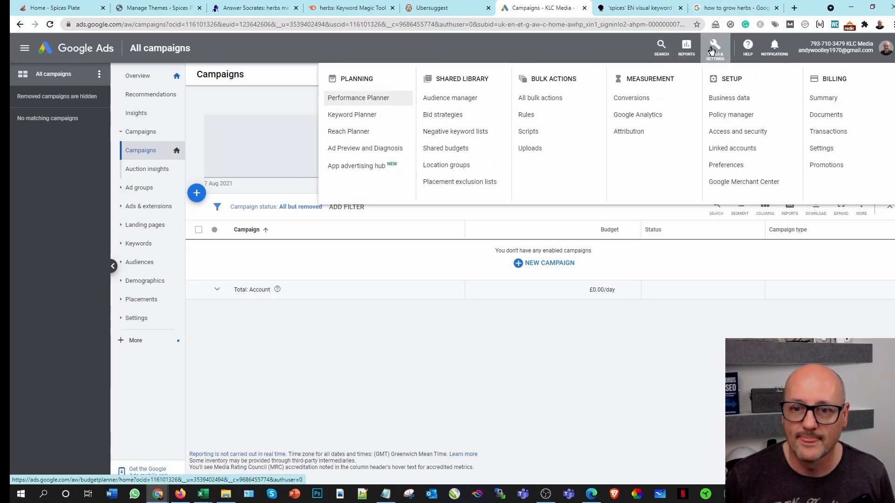
click(352, 115)
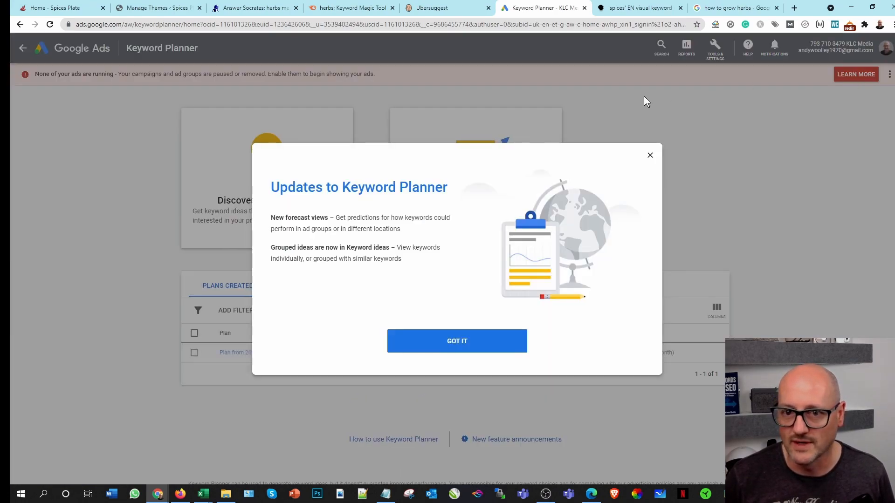
click(650, 155)
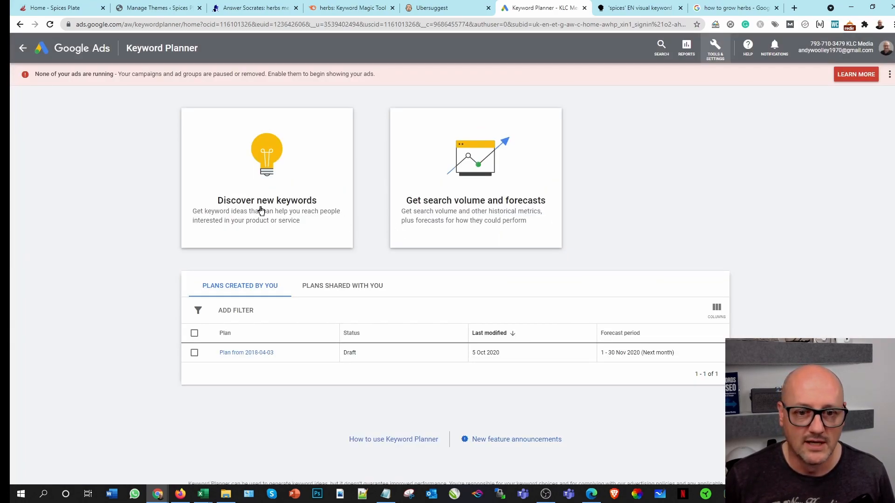
Step: Discover new keywords starting from the keyword "herbs" and get the results
click(286, 208)
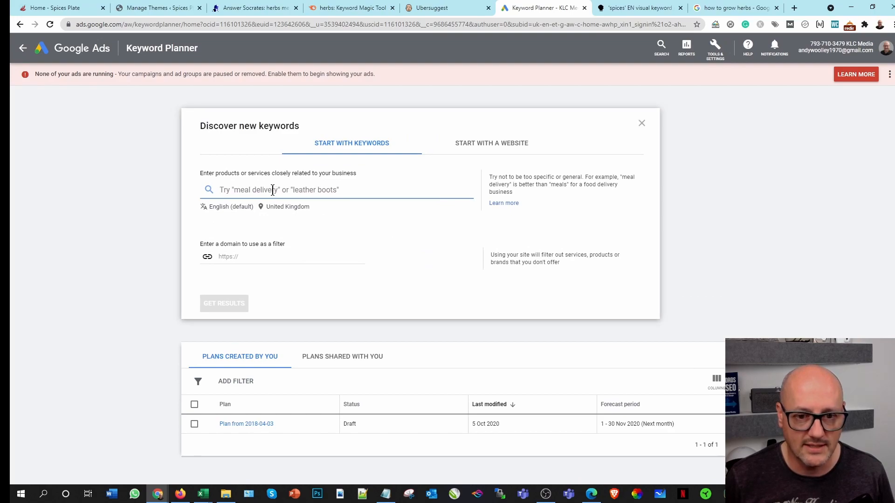
text(herbs)
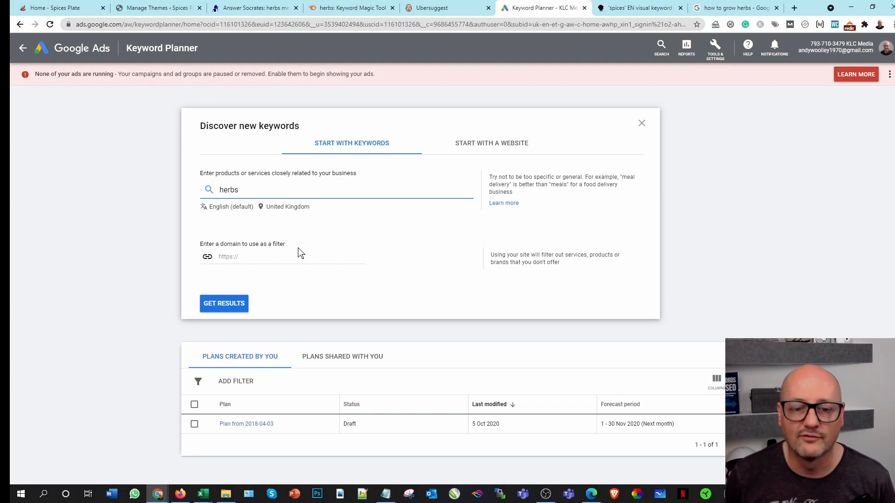
click(227, 304)
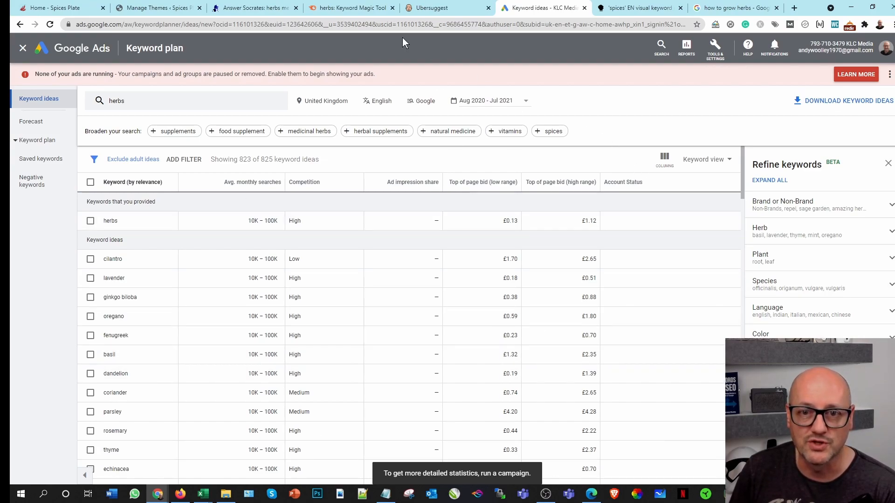
Step: Check the medicinal herbs keywords in Semrush, and broaden the Keyword Planner search with "medicinal herbs"
click(358, 8)
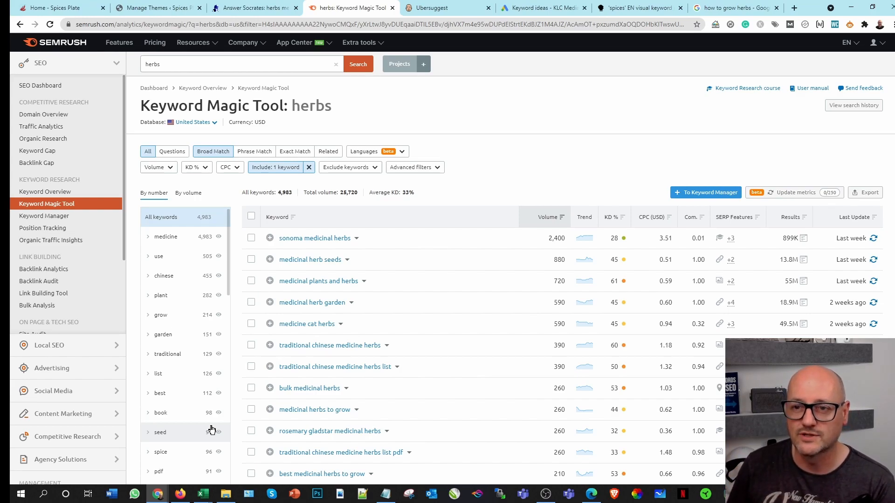
click(543, 8)
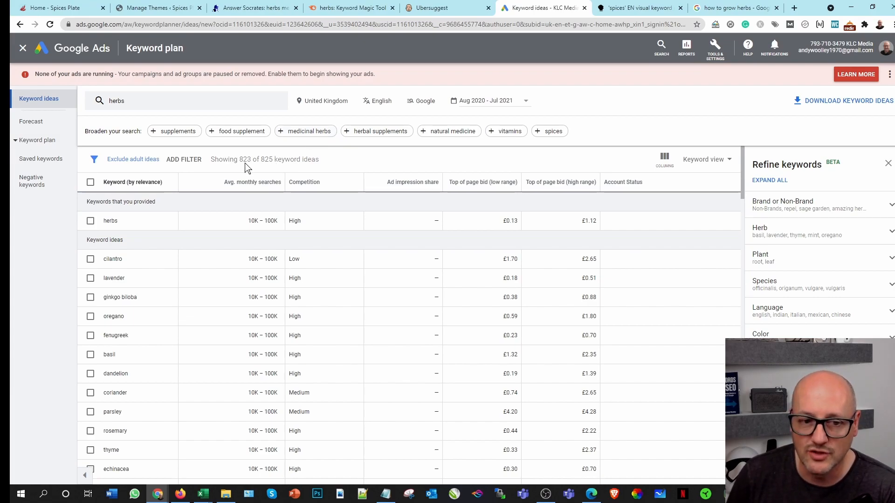
click(301, 132)
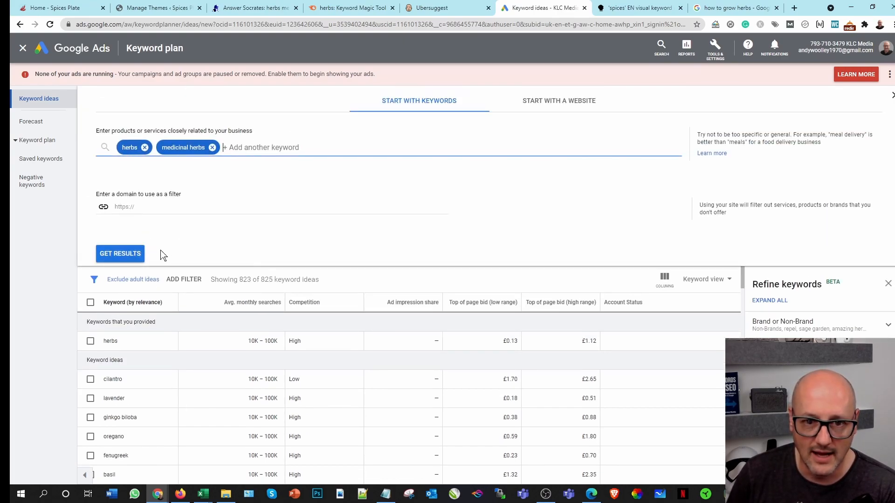
click(133, 253)
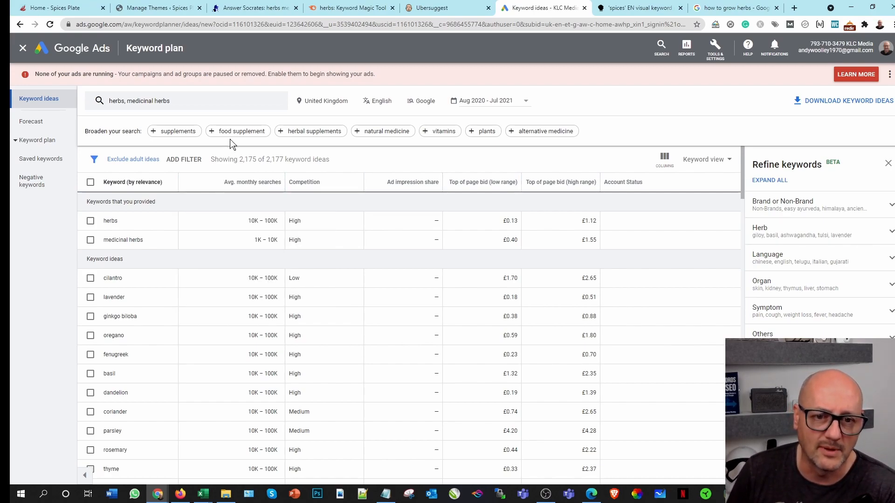
Step: Add "supplements" and "food supplements" to the Keyword Planner search and get the results
click(181, 132)
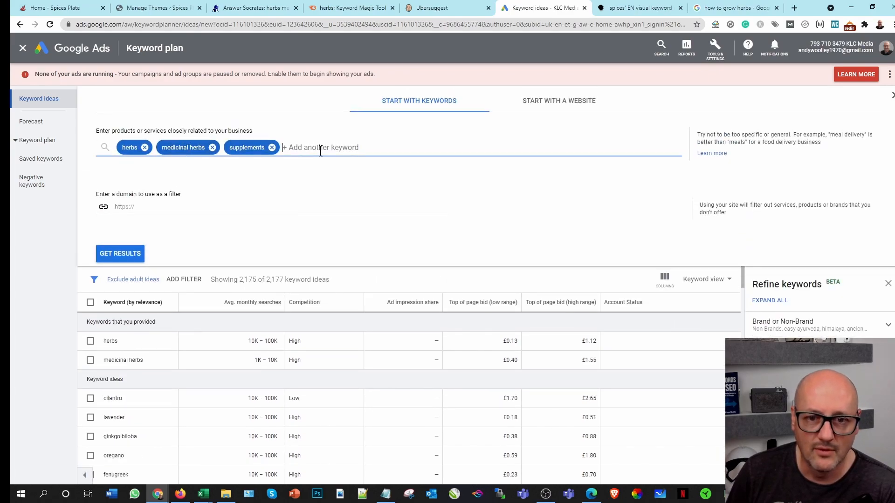
text(food supplements)
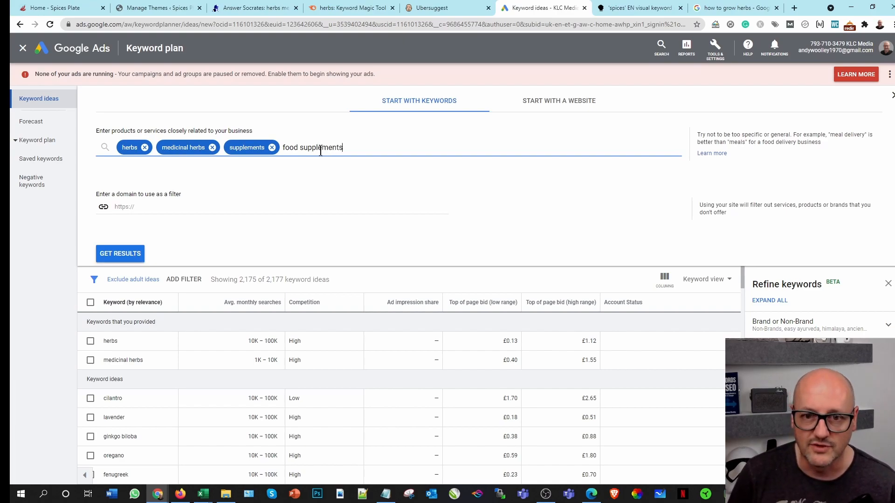
key(Return)
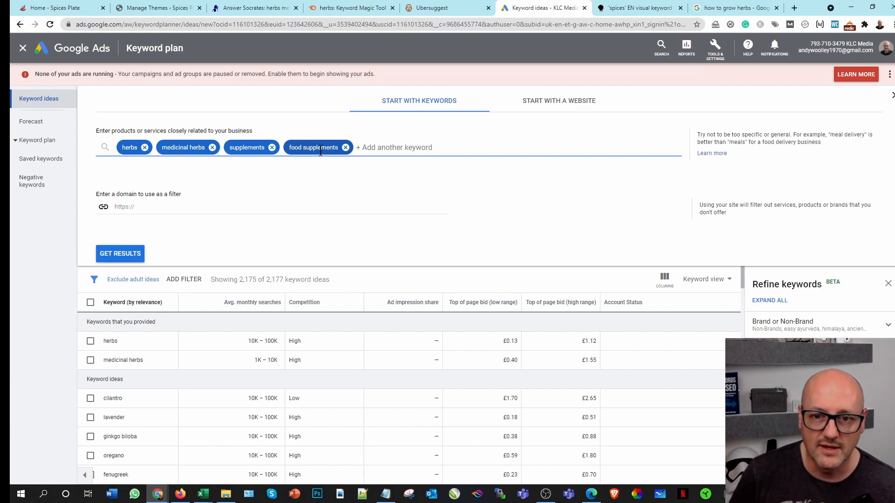
click(120, 254)
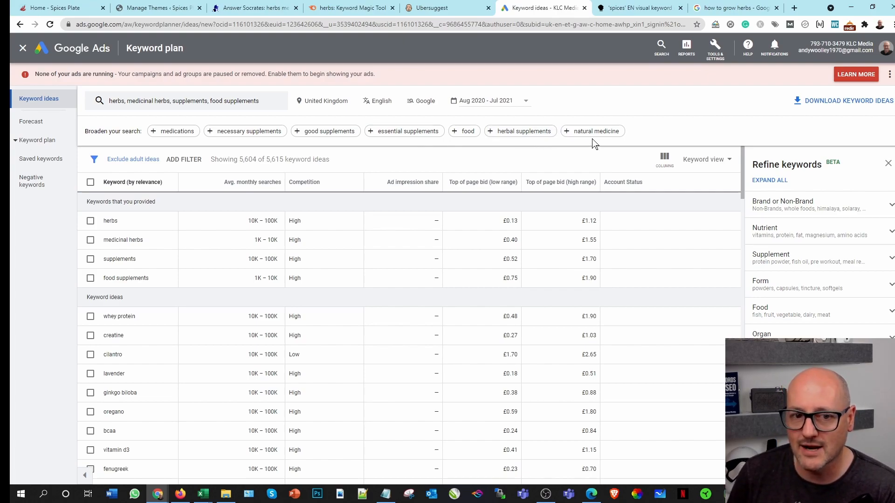
Step: Broaden the keyword search with "medications", "natural medicine" and "natural treatment", getting new results after each addition
click(177, 132)
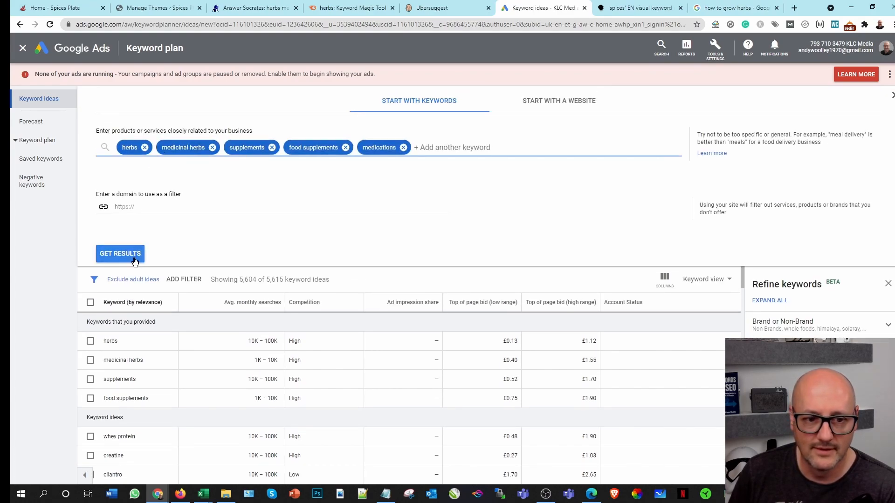
click(129, 254)
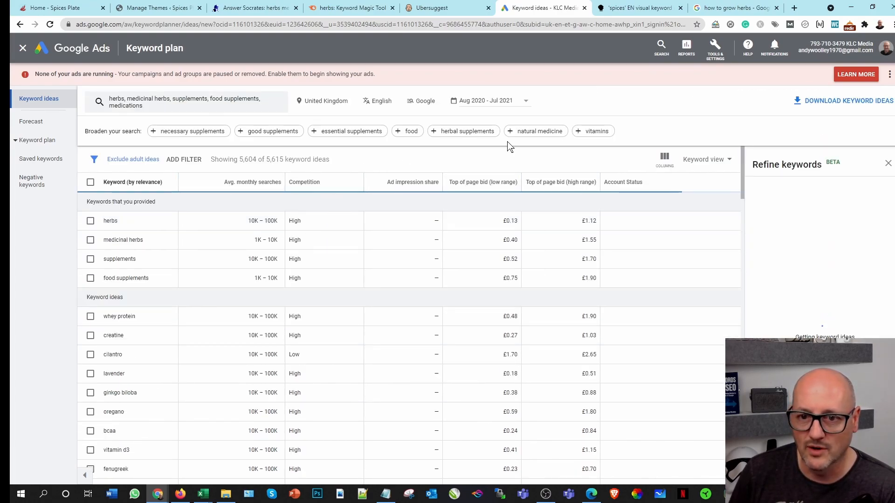
click(544, 135)
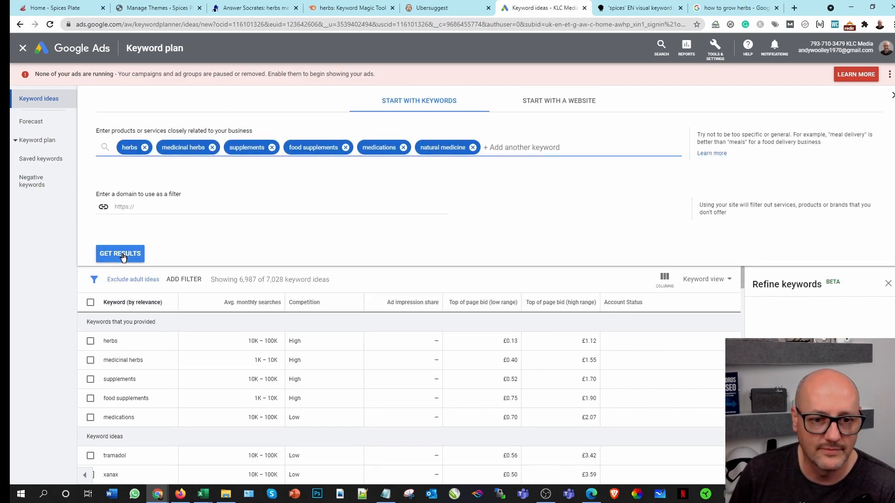
click(122, 254)
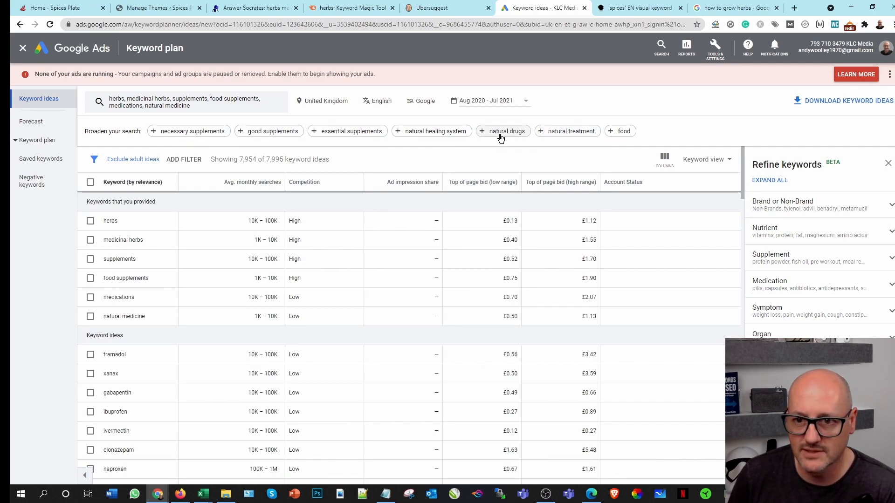
click(570, 135)
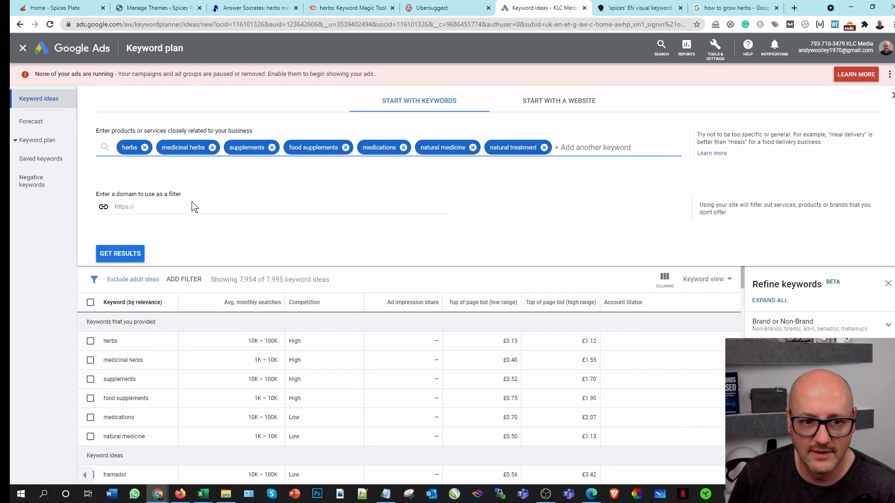
click(120, 254)
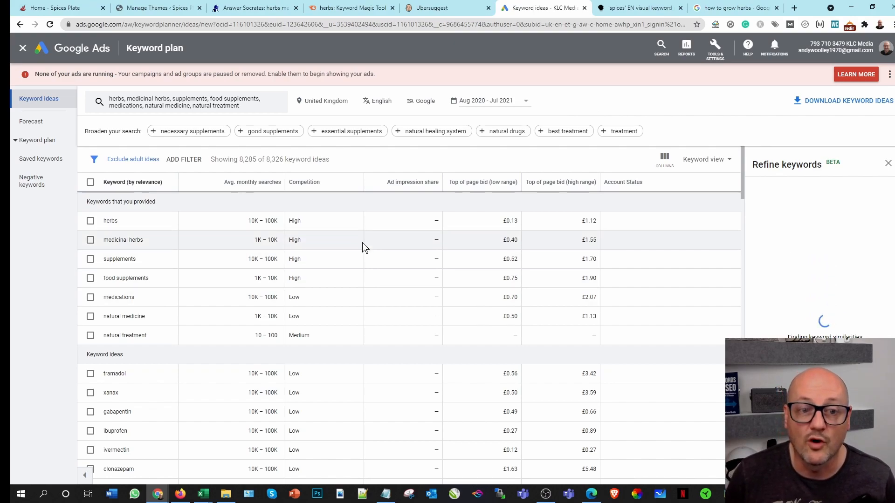
Step: Download the keyword ideas as a .csv file and open it in Excel
click(859, 105)
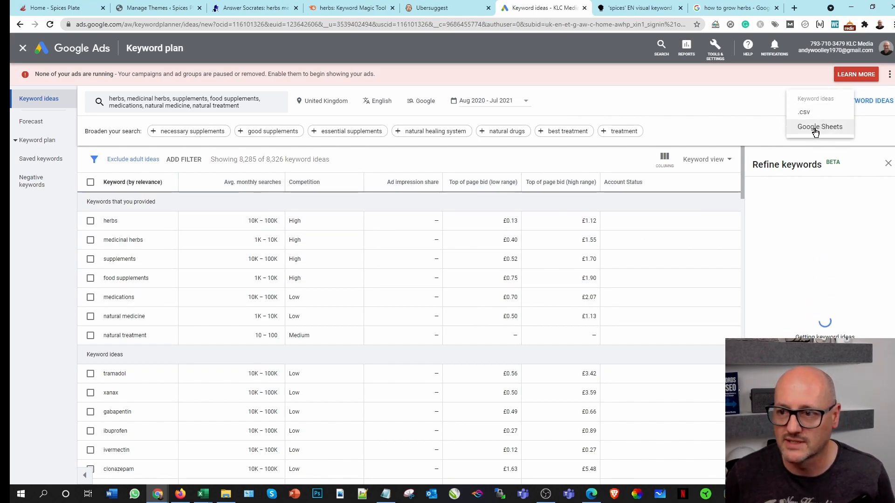
click(805, 114)
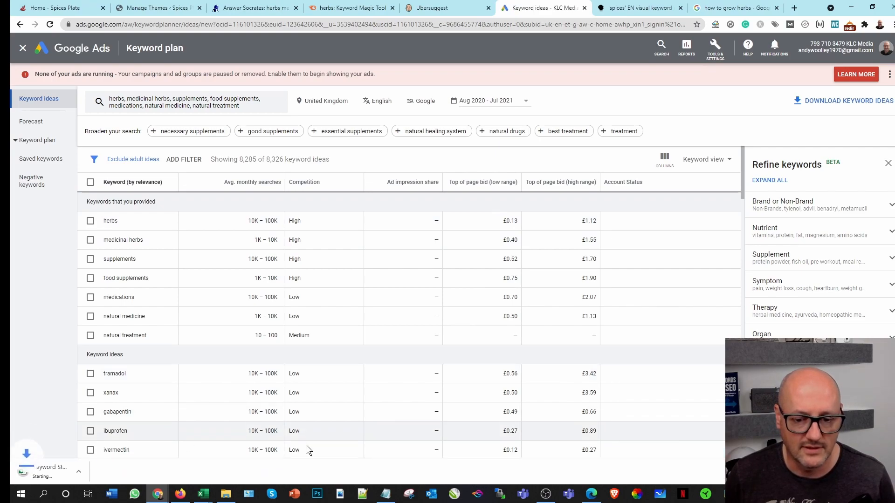
click(47, 472)
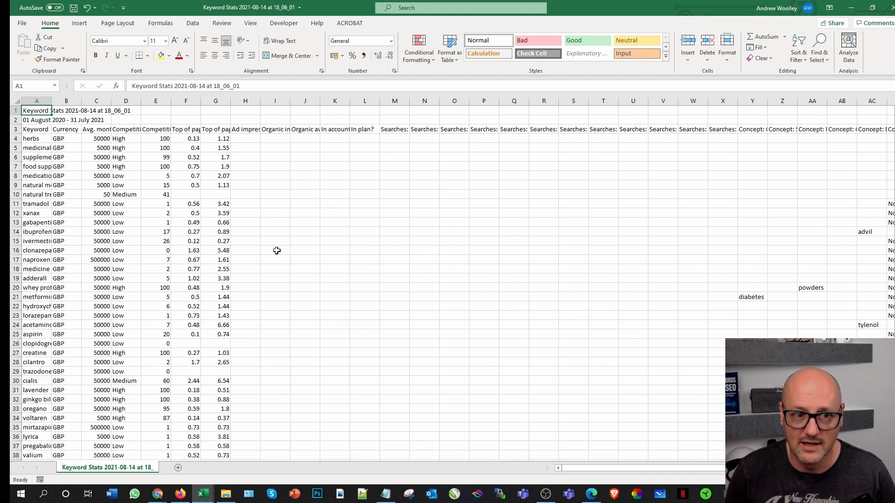
Step: Copy the entire Keyword Stats worksheet
click(383, 190)
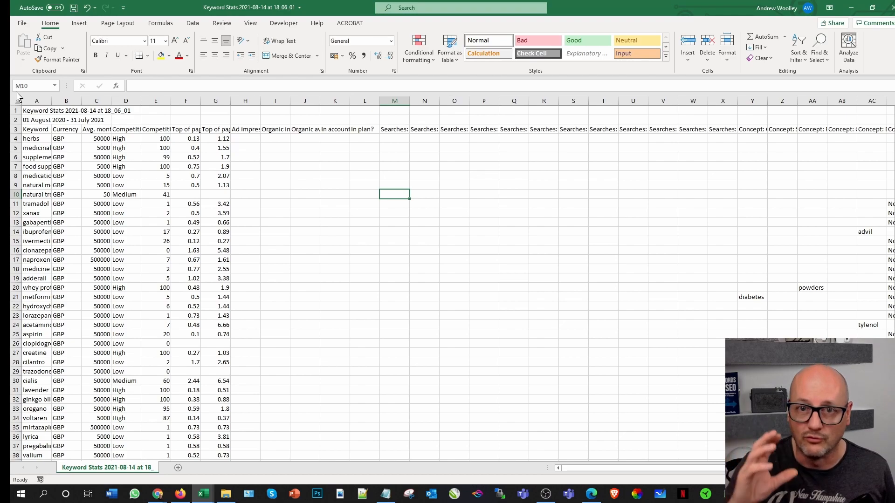
click(236, 191)
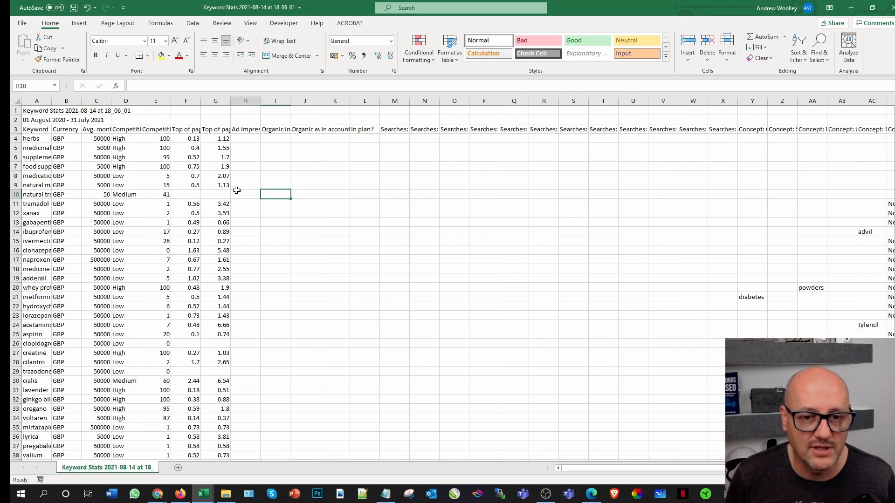
click(17, 101)
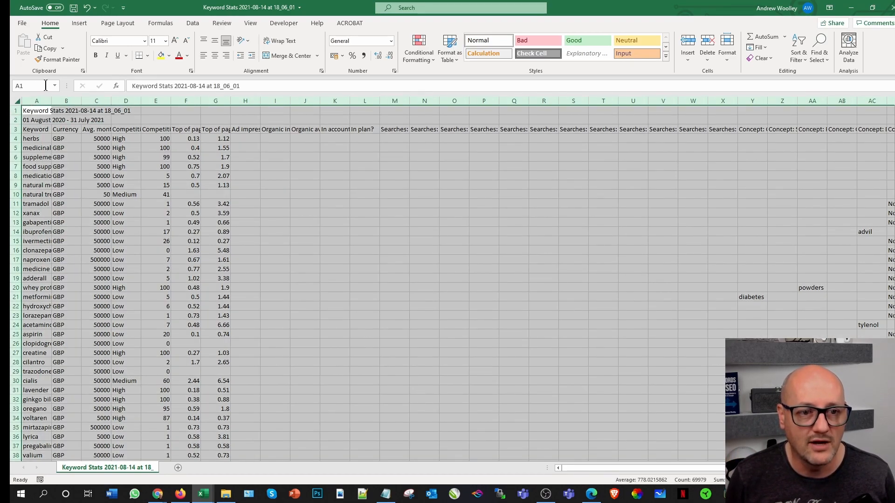
click(49, 49)
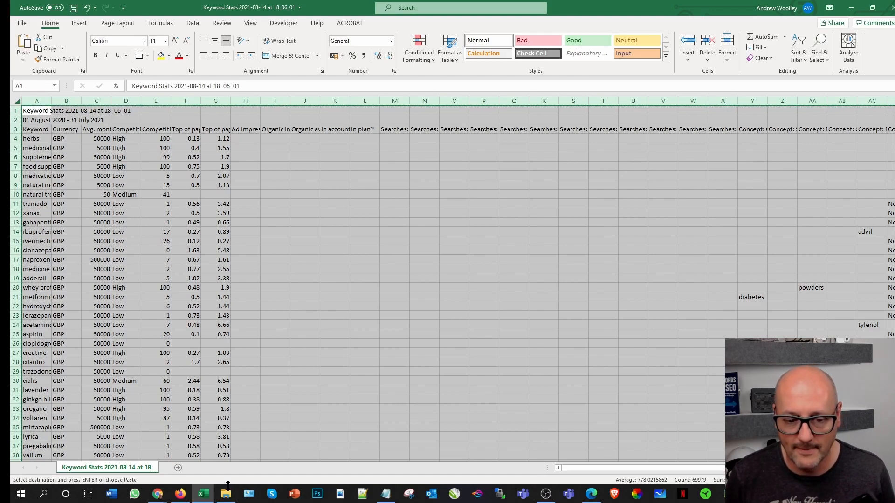
Step: In the Spices Plate Keyword research workbook, add a sheet named AdWords and paste the copied keyword stats into it from A1
mouse_move(204, 493)
click(94, 463)
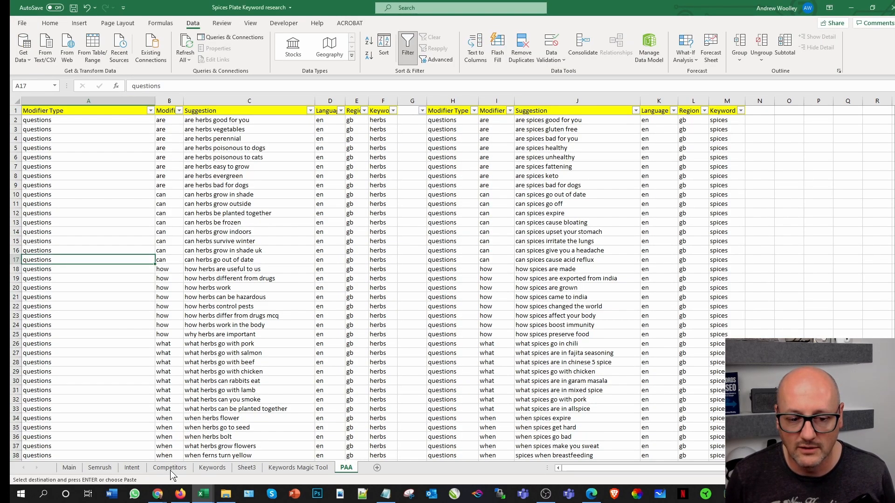
click(377, 468)
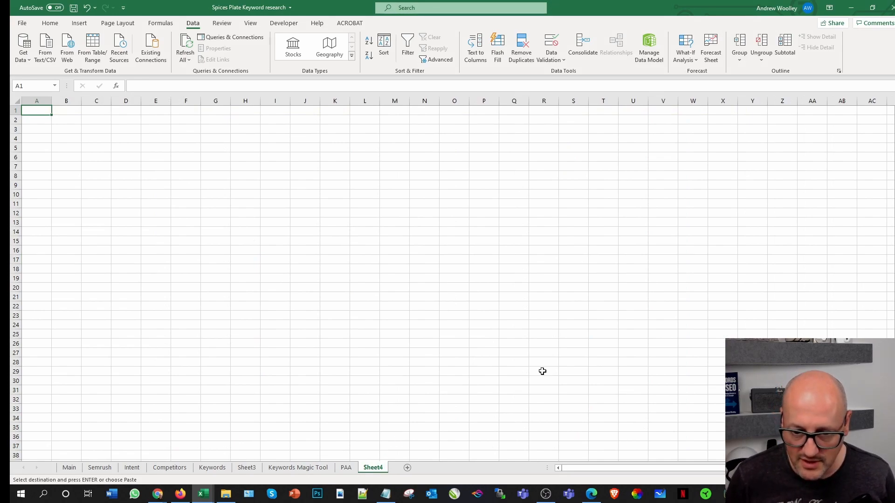
right_click(372, 468)
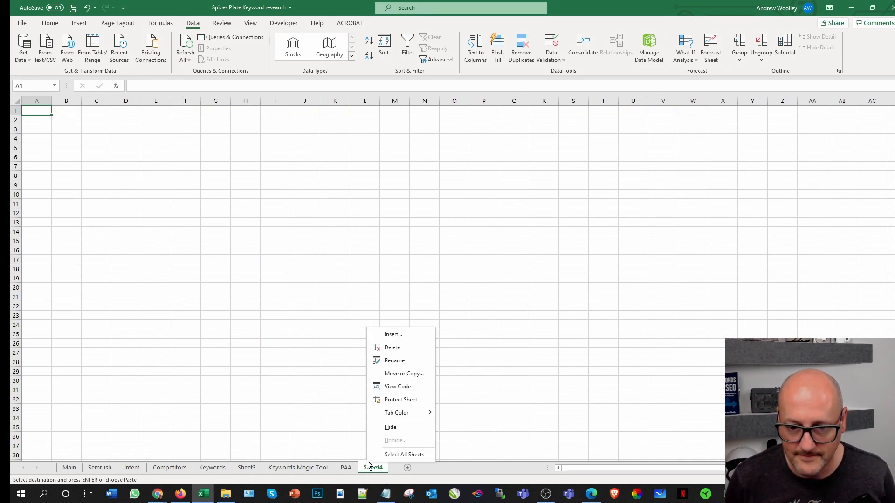
click(394, 364)
text(AdWords)
key(Return)
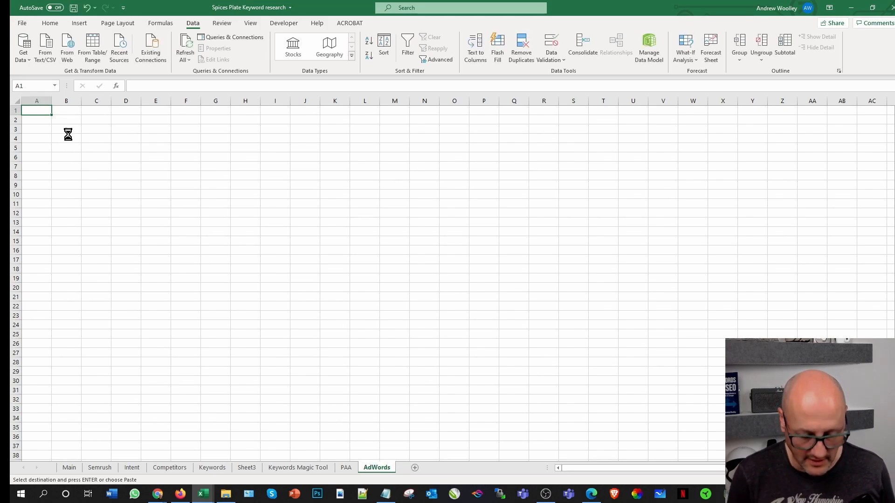
key(ctrl+v)
click(342, 203)
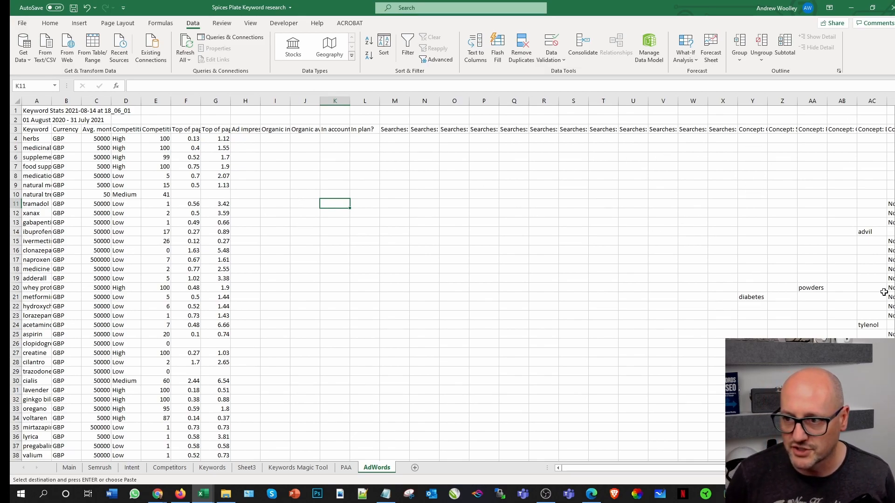
Step: Widen column A of the AdWords sheet to fit its keywords
drag(638, 468, 571, 482)
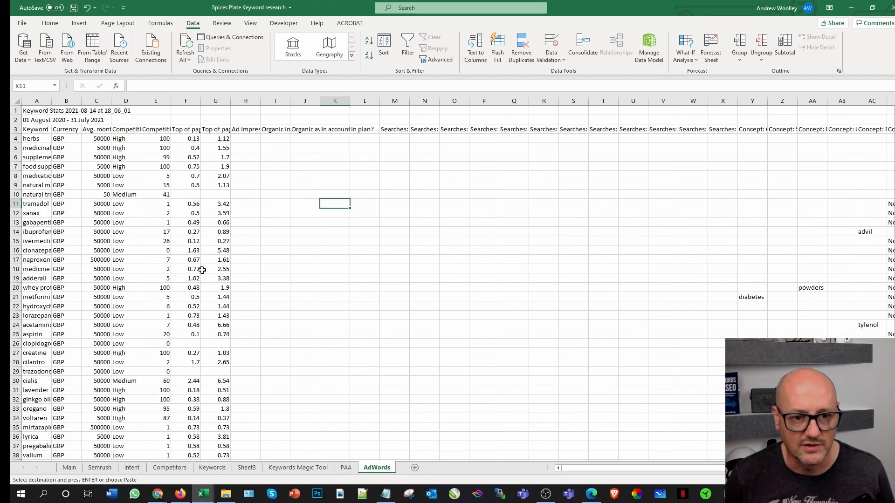
drag(50, 108, 99, 111)
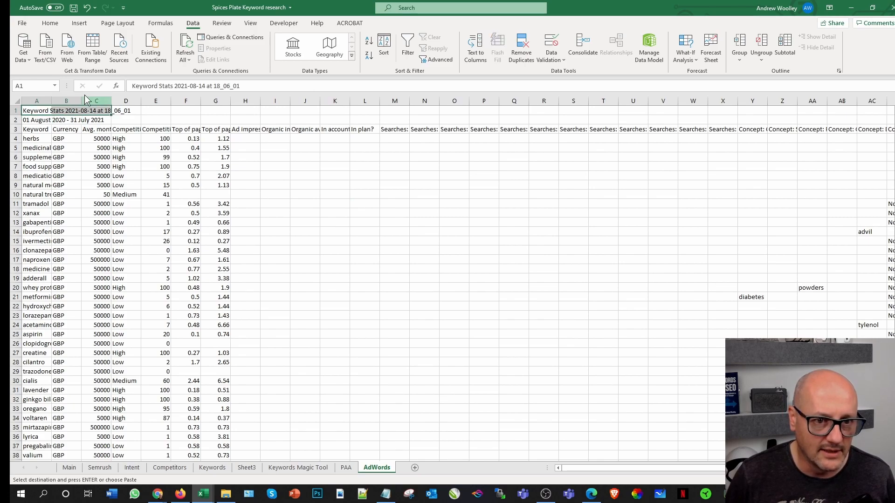
click(407, 214)
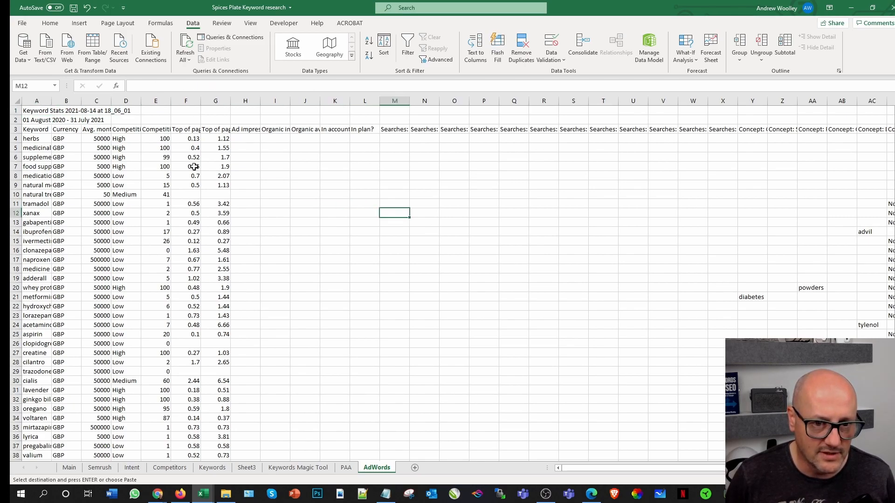
double_click(51, 101)
click(524, 379)
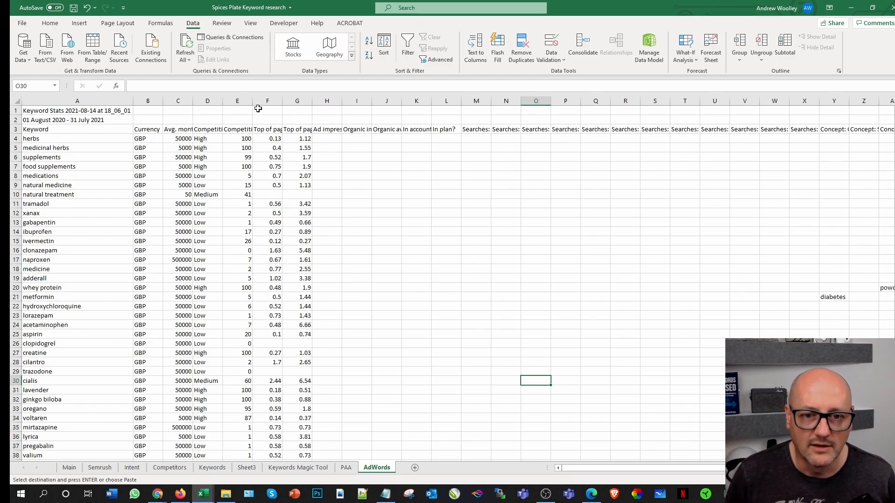
Step: Delete all columns after the Top of page bid (high range) column by deleting columns H to Y twice
drag(327, 100, 834, 99)
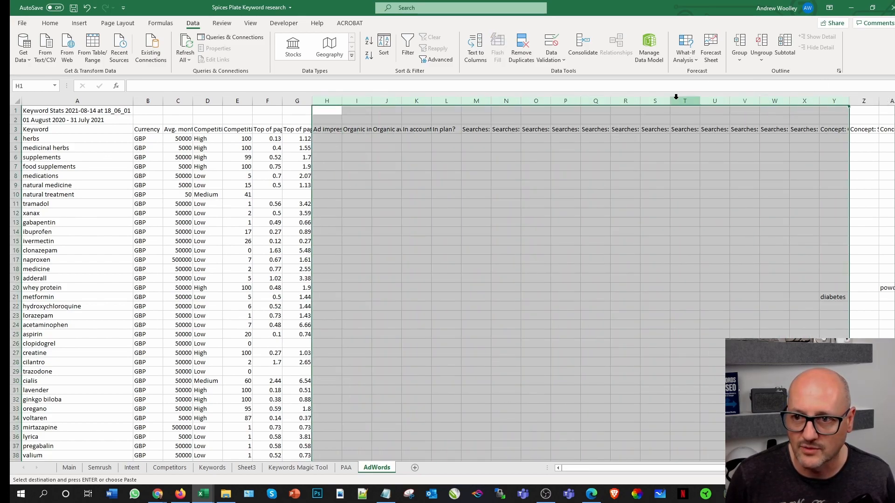
right_click(683, 98)
click(706, 192)
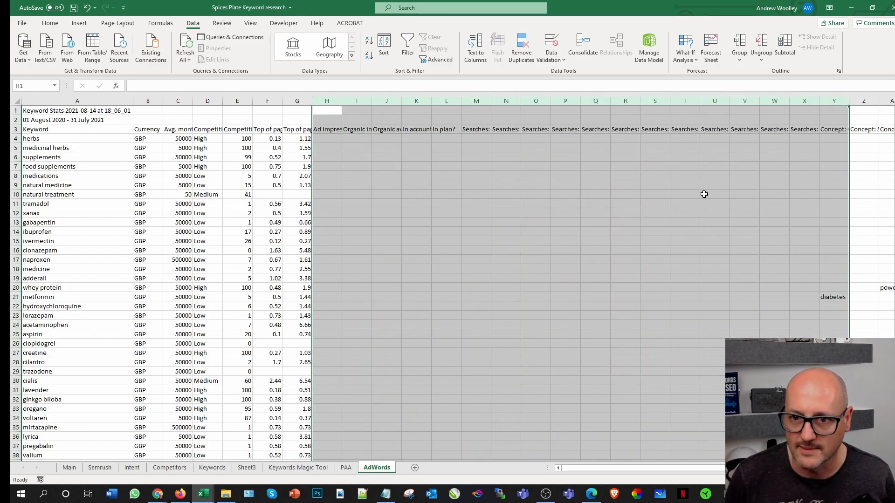
right_click(336, 101)
click(373, 195)
click(666, 232)
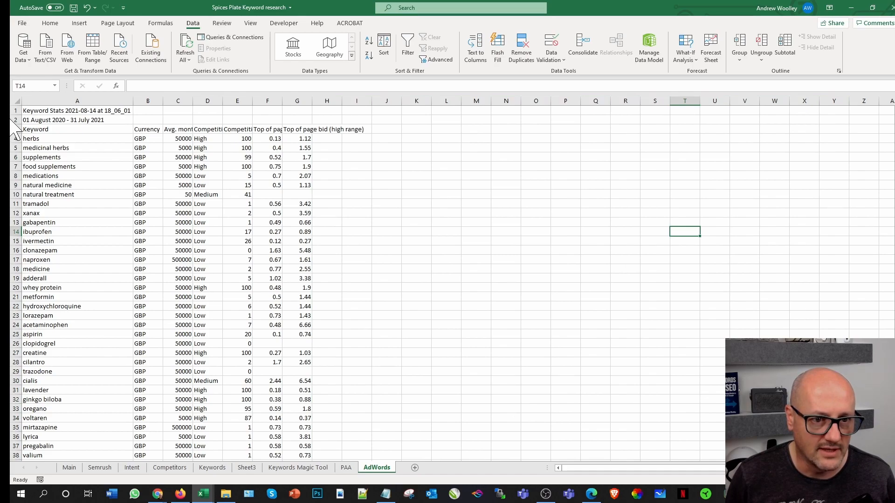
Step: Delete the top two rows holding the report title and date range
drag(14, 120, 14, 111)
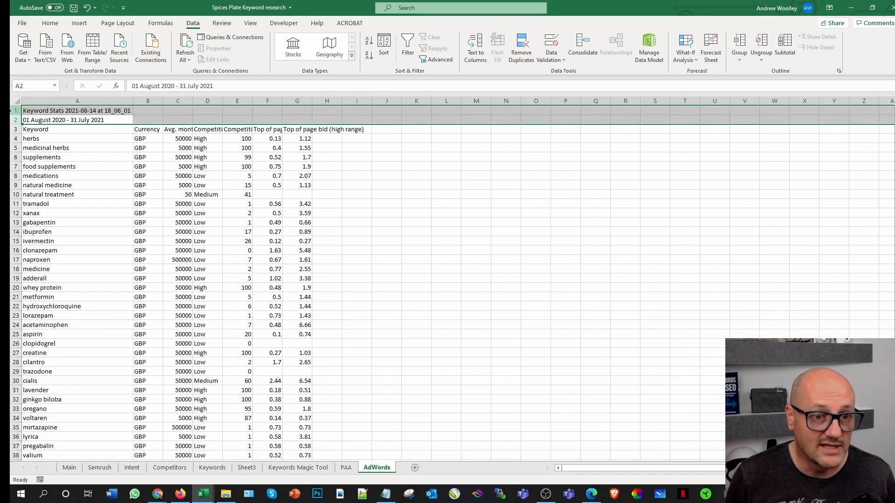
right_click(14, 110)
click(57, 201)
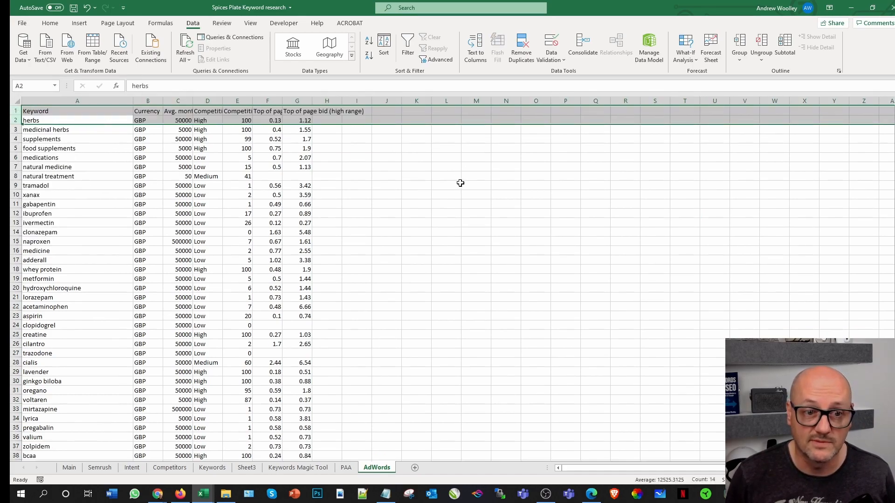
click(446, 190)
Step: Fill the header cells A1 to H1 with yellow and add filters to them
drag(30, 111, 333, 112)
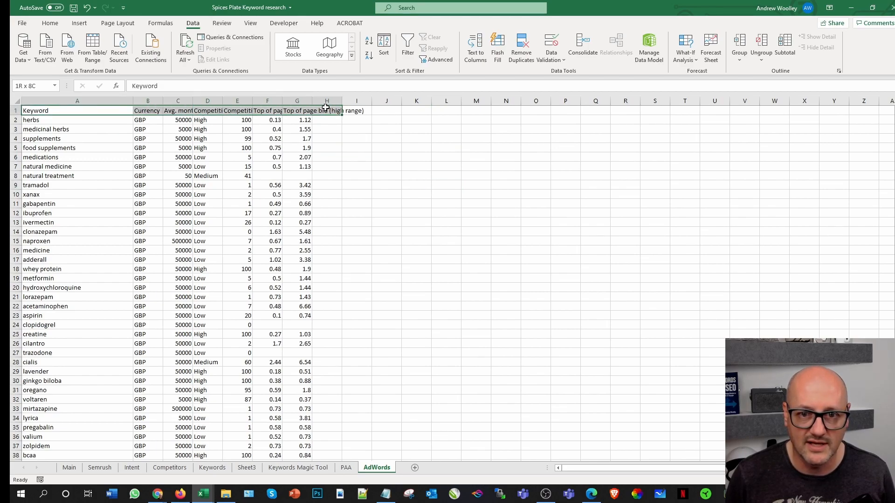
click(50, 23)
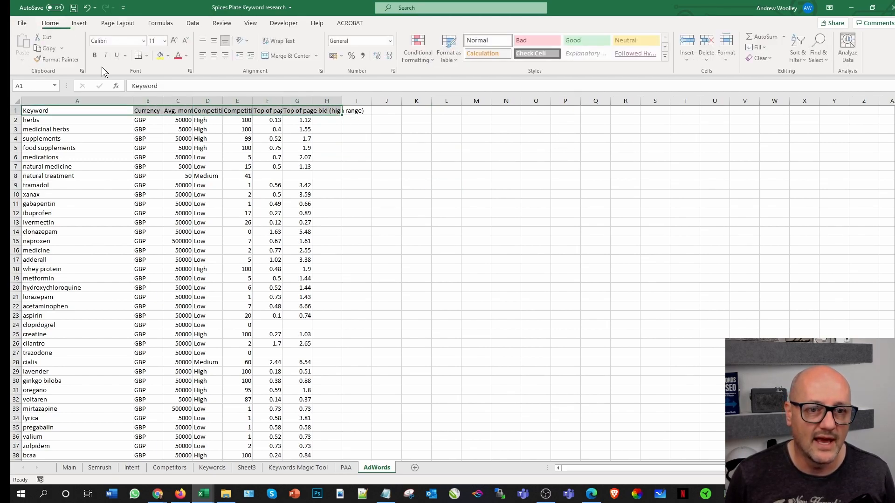
click(161, 55)
click(193, 23)
click(409, 45)
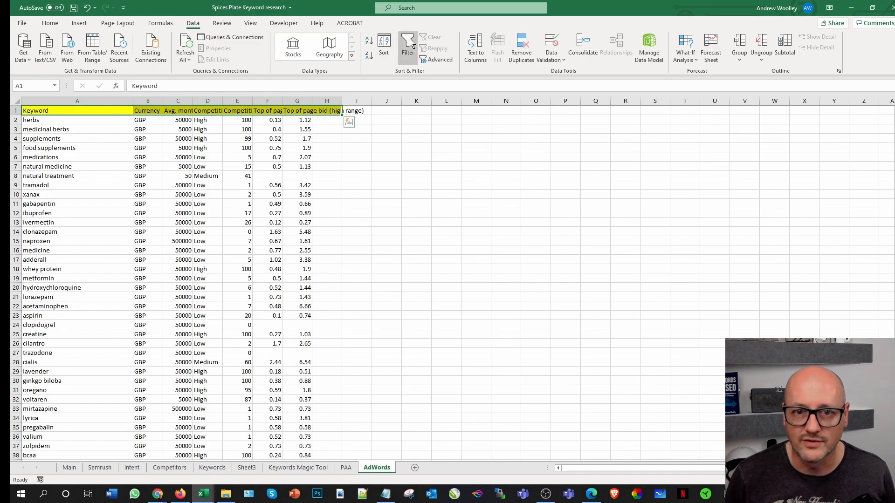
Step: Freeze the top row of the AdWords sheet
click(251, 23)
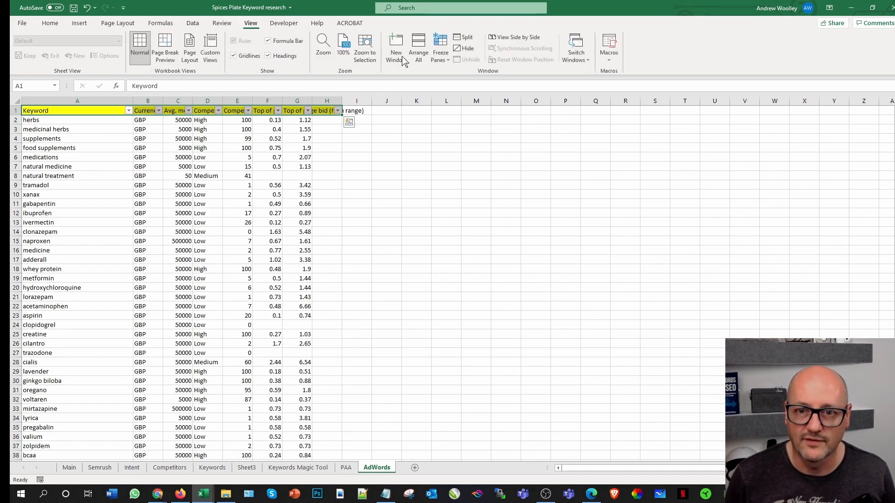
click(440, 52)
click(497, 100)
click(535, 176)
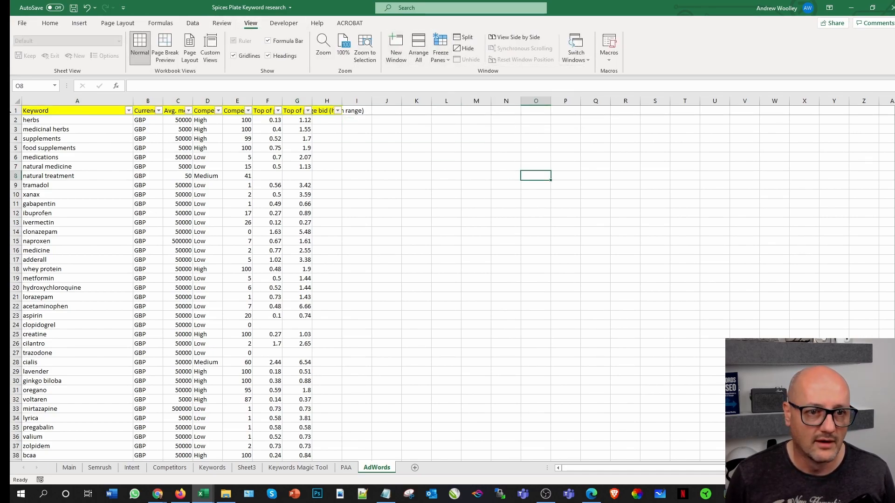
Step: Autofit the width of all columns in the AdWords sheet
click(18, 102)
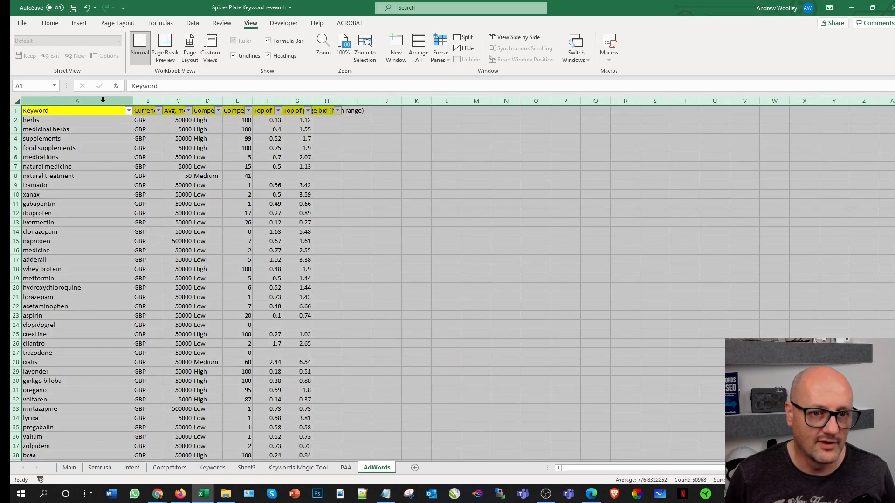
double_click(132, 100)
click(841, 250)
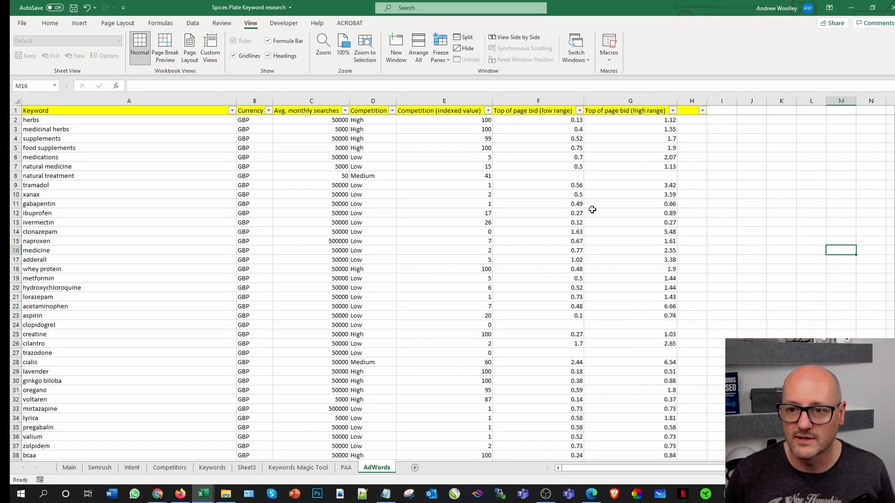
Step: Delete the empty column H and save the workbook
right_click(687, 100)
click(714, 192)
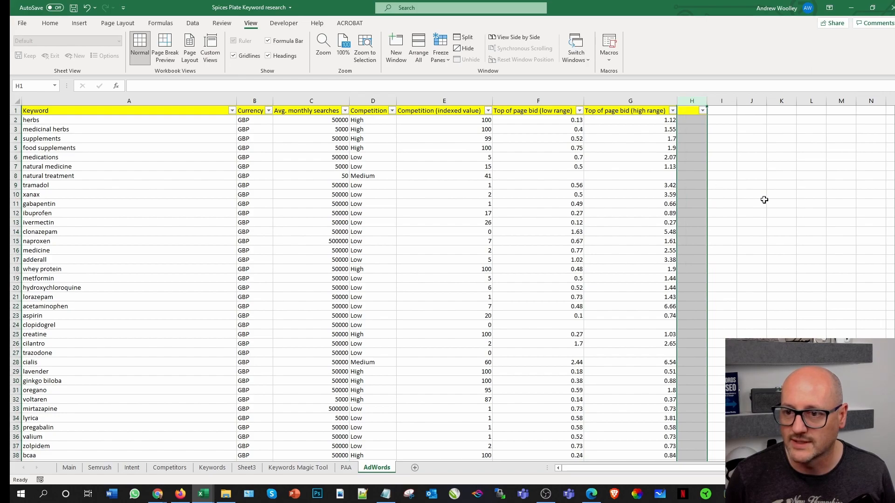
click(764, 201)
click(74, 7)
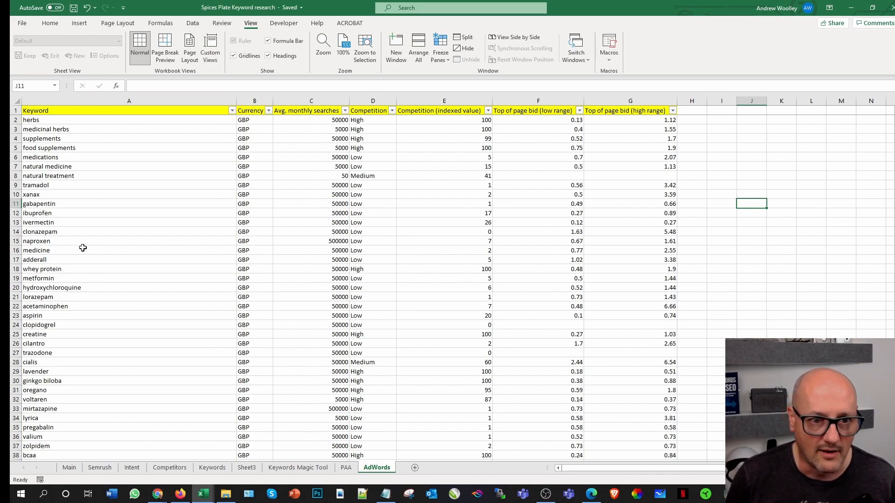
Step: Switch to the Keyword Planner keyword ideas page in Chrome
click(39, 123)
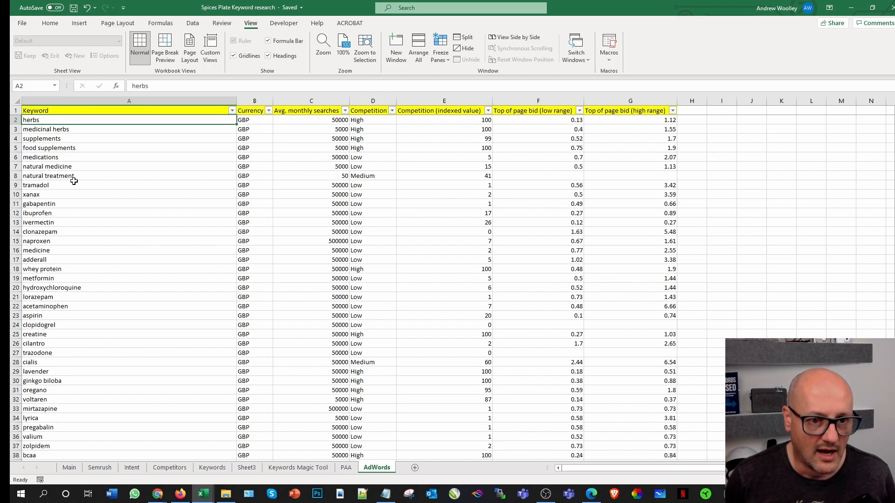
click(55, 184)
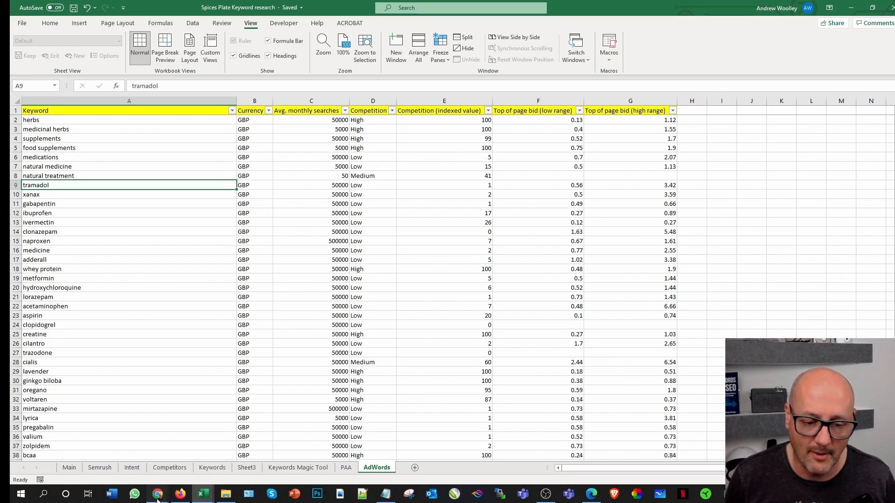
mouse_move(158, 498)
click(199, 457)
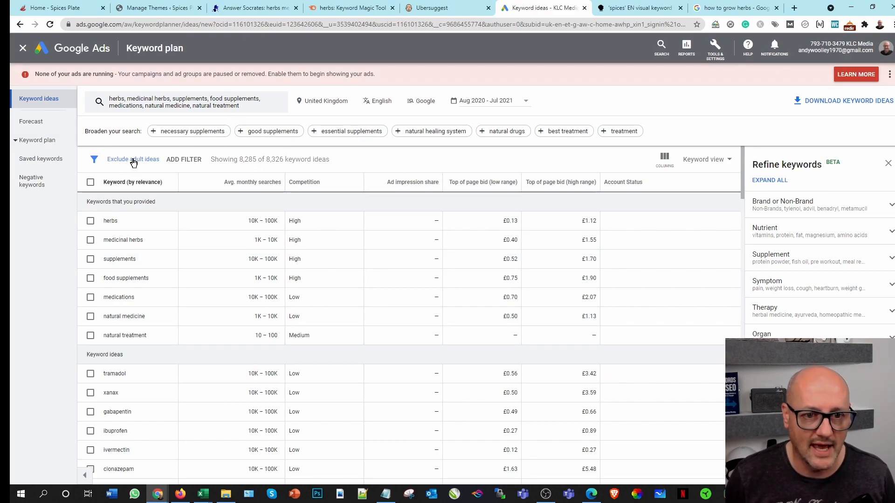
Step: Open the keyword search for editing and remove all of the existing seed keywords
click(196, 135)
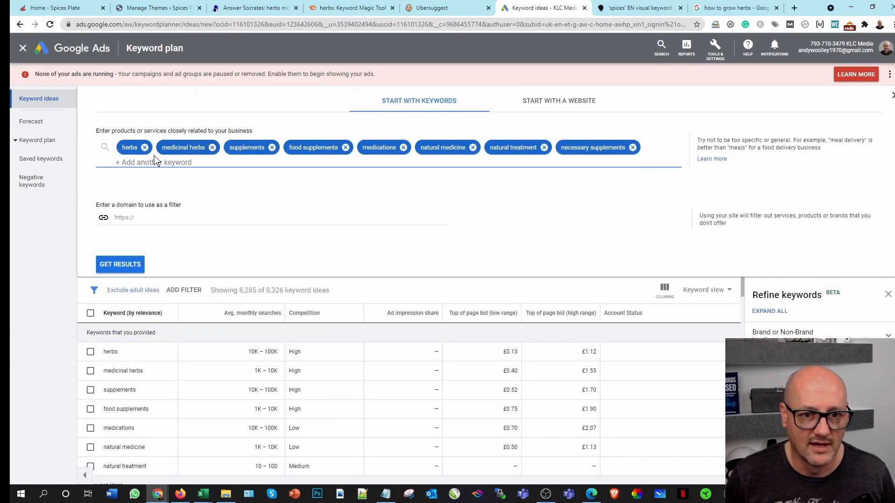
click(213, 147)
click(211, 147)
click(217, 148)
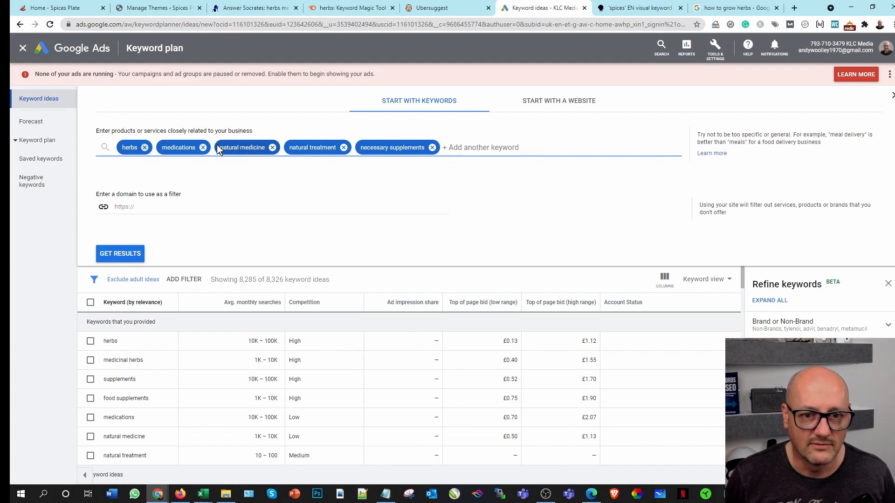
click(204, 147)
click(210, 147)
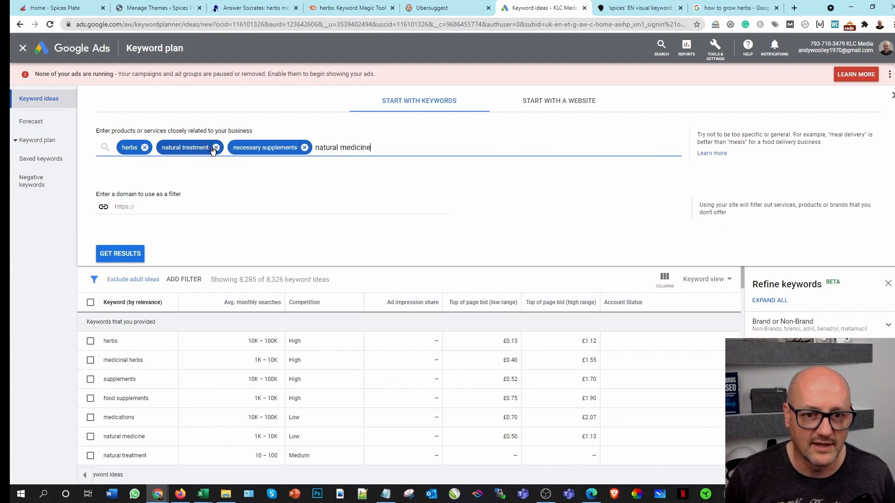
click(216, 148)
click(233, 147)
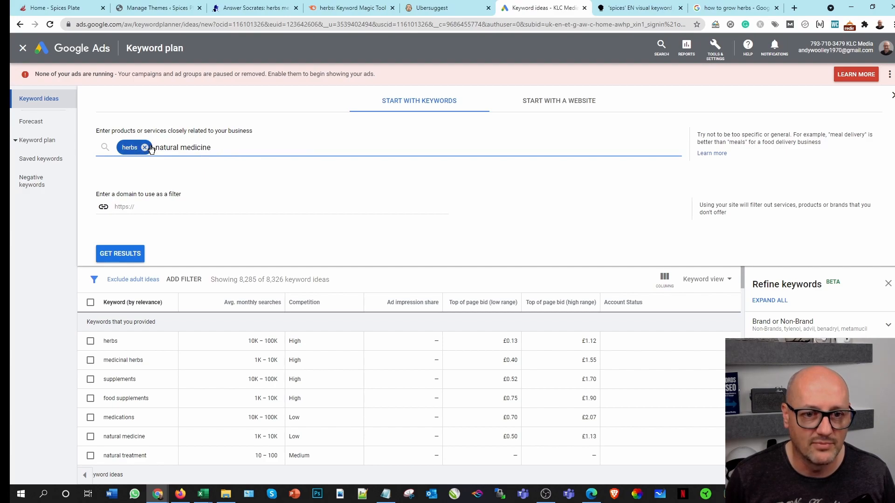
click(145, 147)
Step: Enter "spices" as the only seed keyword and get the keyword ideas for it
key(ctrl+a)
text(spices)
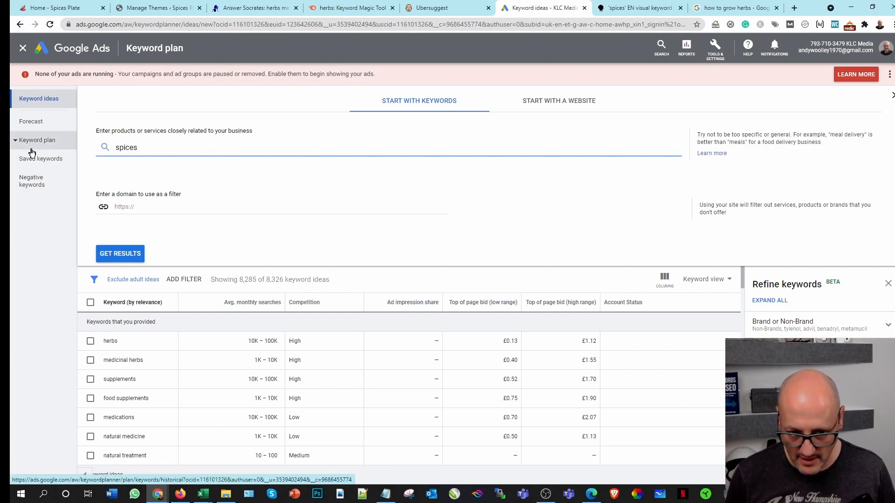
key(Return)
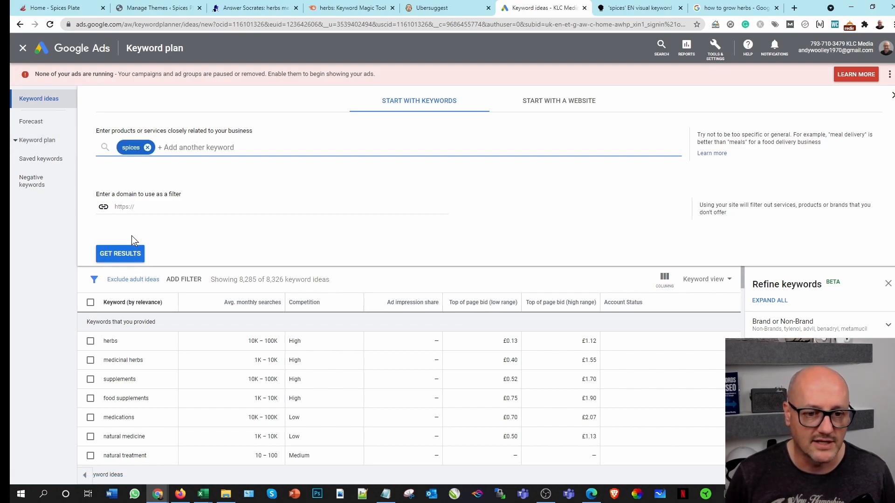
click(126, 255)
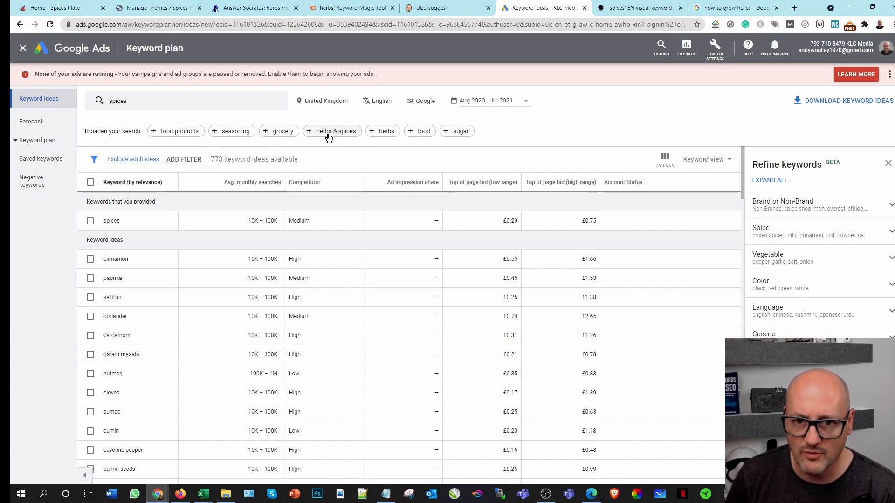
Step: Broaden the spices search with "seasoning" and "herbs and spices", get results, add "spice blend" and get results again
click(237, 132)
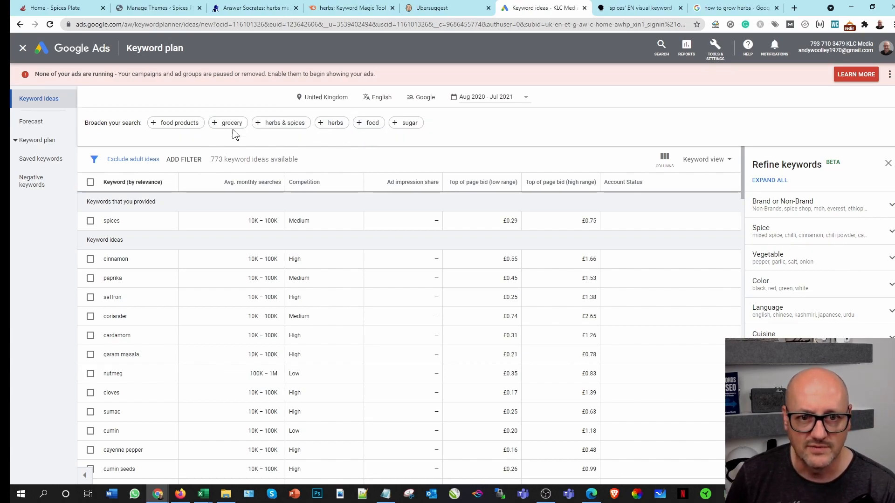
text(her)
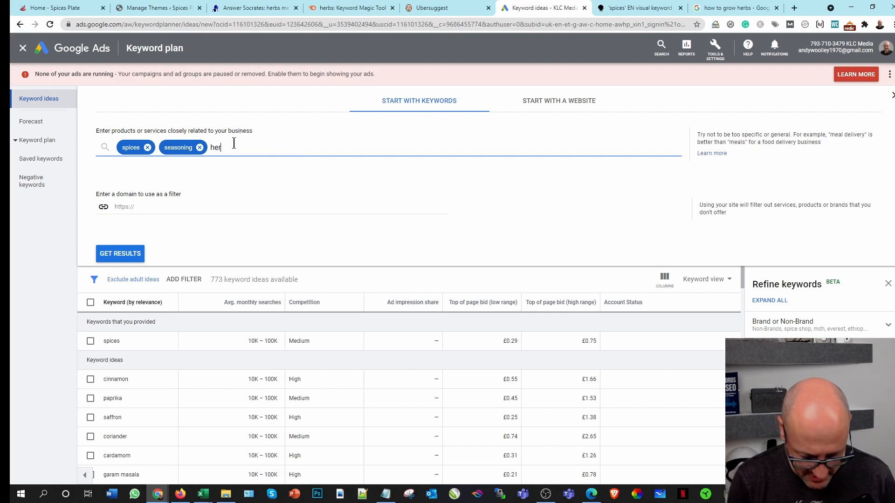
text(bs and spices)
key(Return)
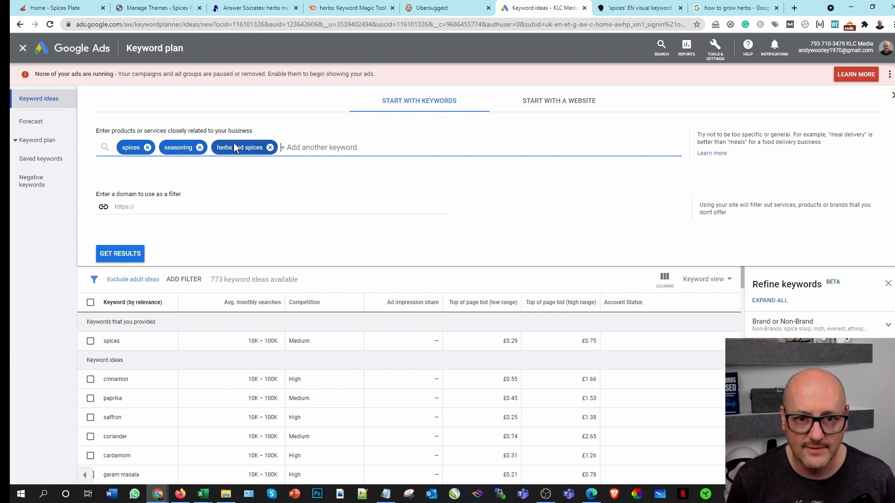
click(137, 255)
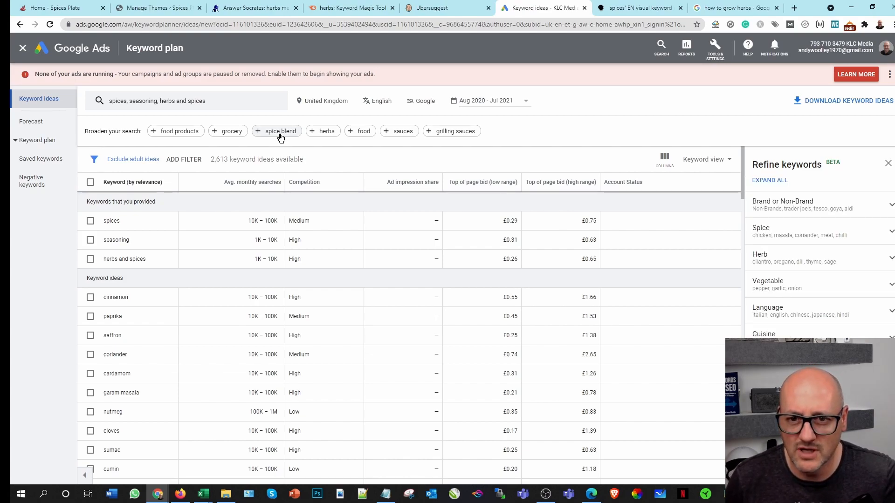
click(281, 132)
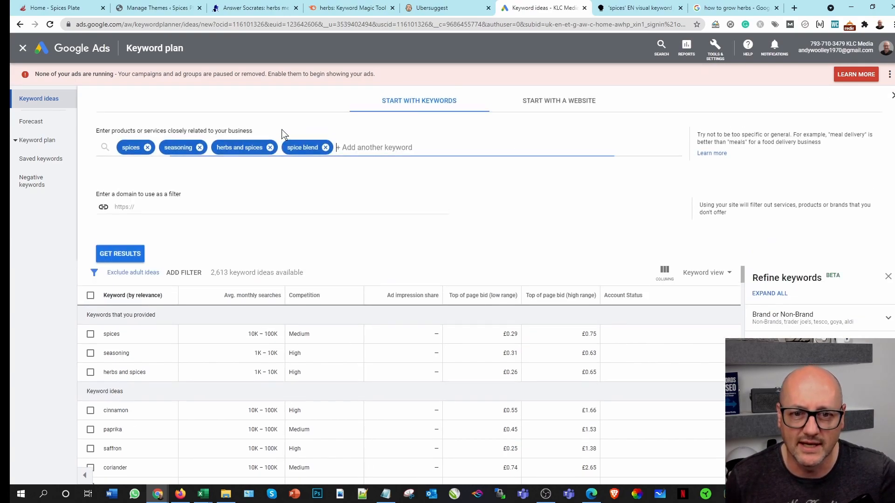
click(117, 254)
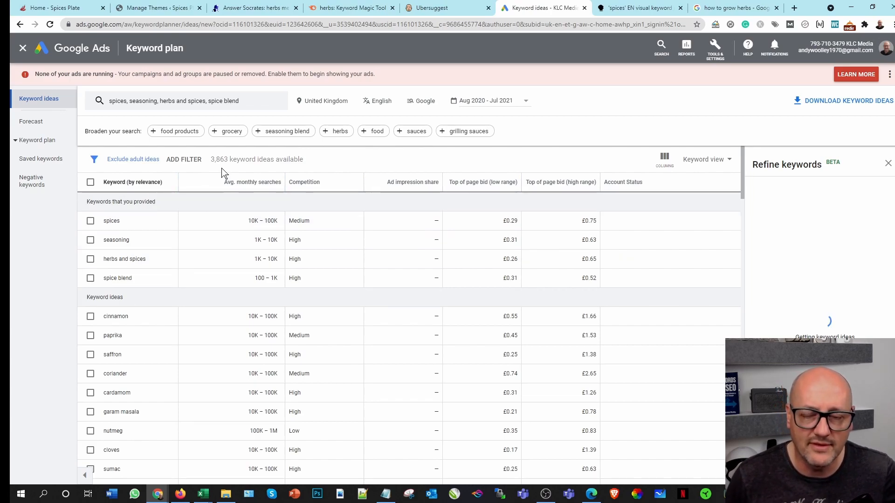
Step: Download the keyword ideas for the spices seed keywords as a .csv file and open the downloaded file
click(851, 102)
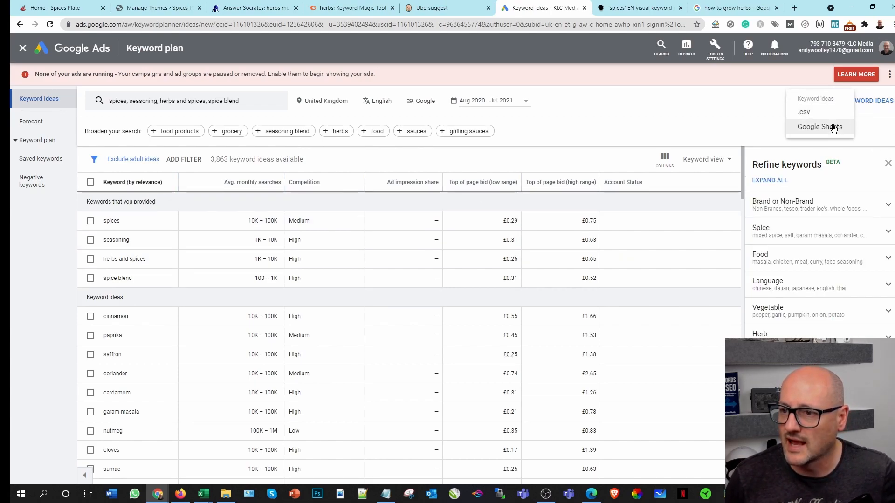
click(809, 113)
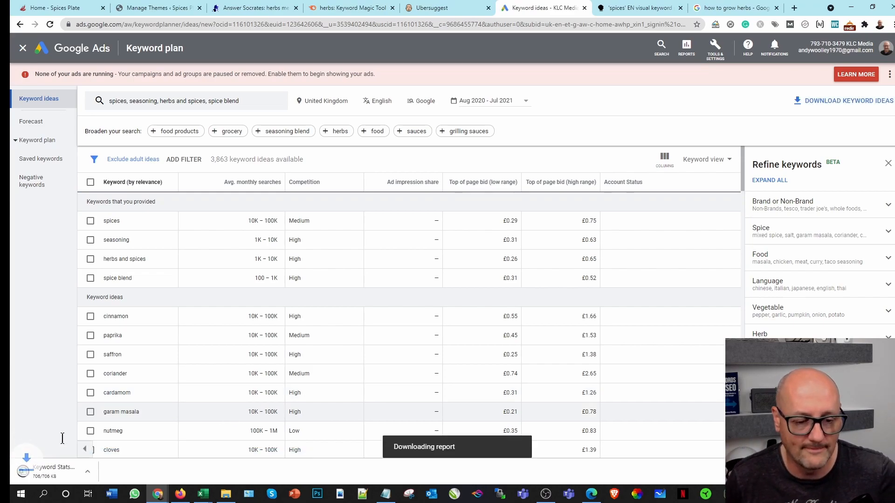
click(60, 463)
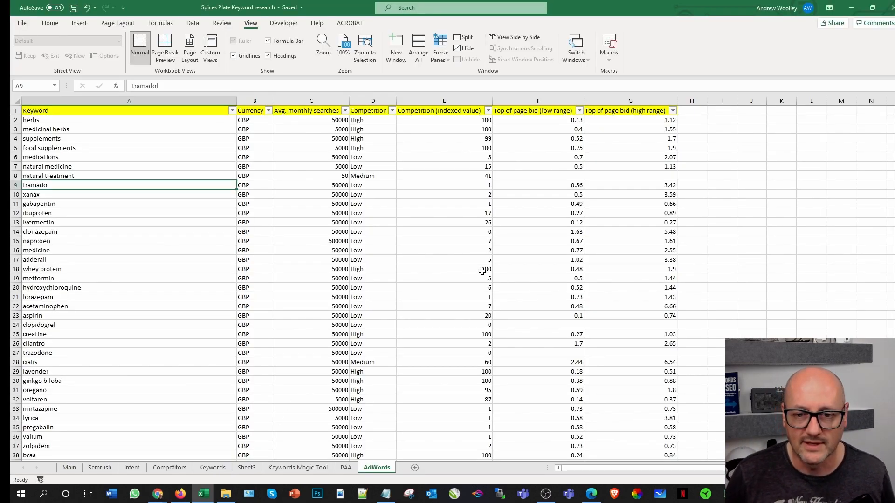
click(487, 232)
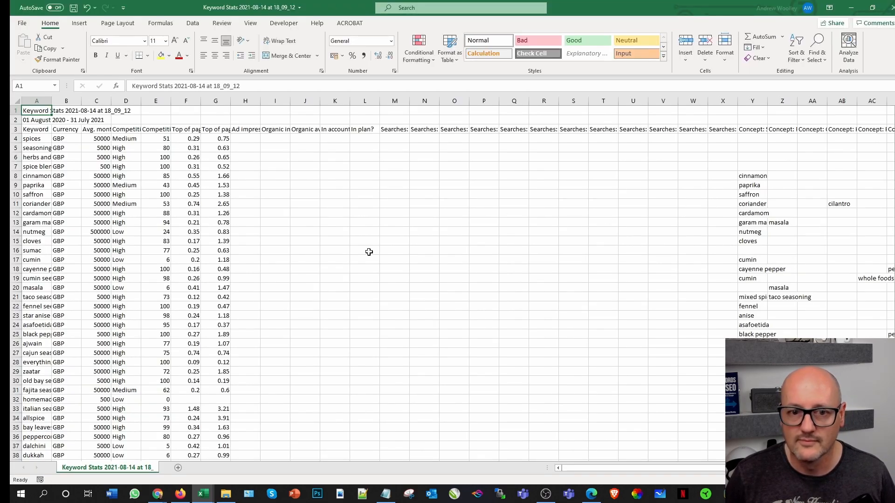
Step: Copy the exported keyword rows from cell A4 through E3866 in the Keyword Stats file
click(32, 139)
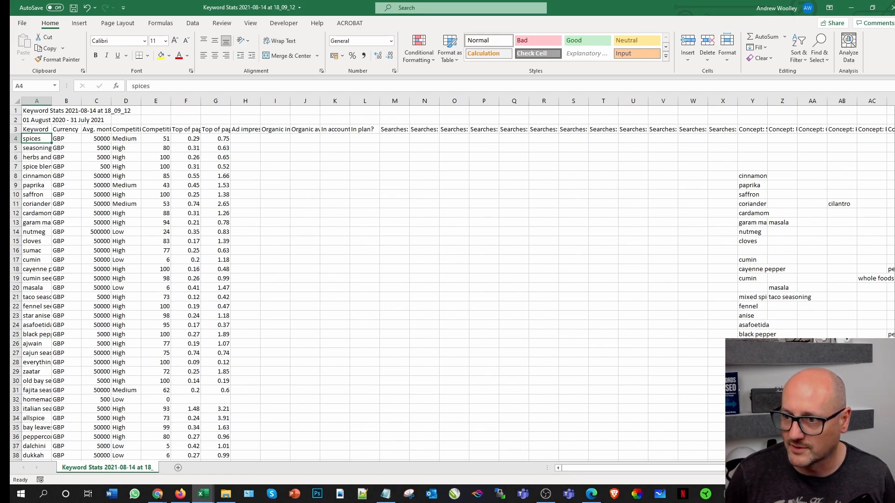
scroll(345, 368, down, 20)
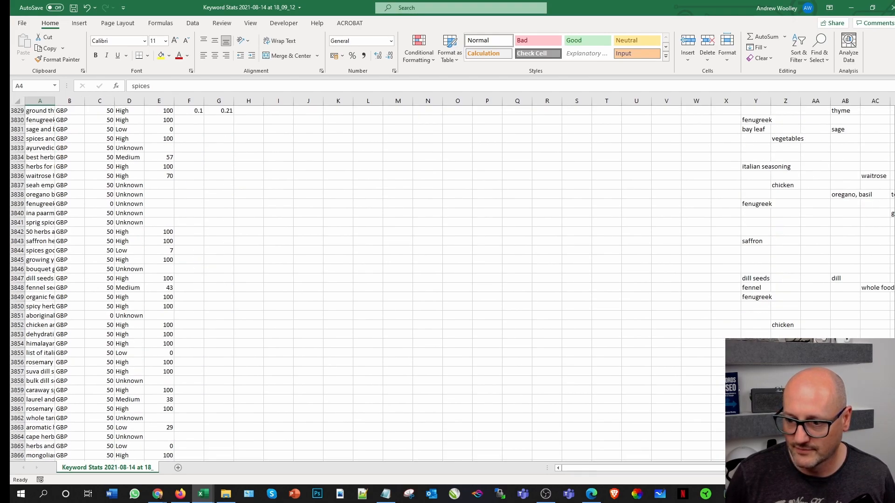
scroll(345, 368, down, 1)
shift+click(165, 430)
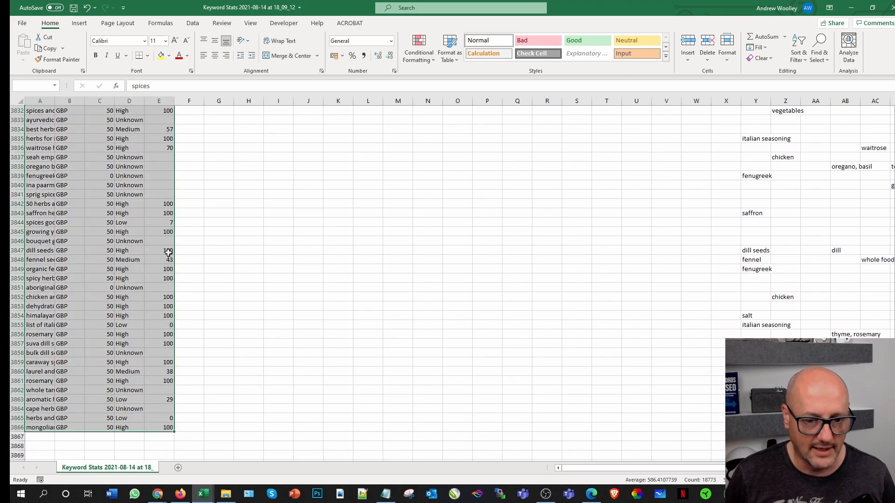
click(49, 47)
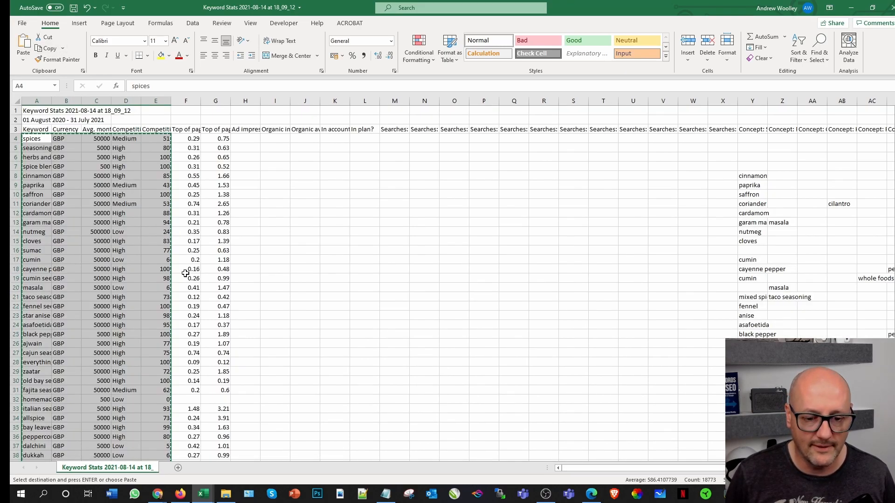
Step: Paste the copied keyword rows beneath the existing list on the AdWords sheet of the Spices Plate Keyword research workbook, starting at A8287
mouse_move(203, 494)
click(89, 454)
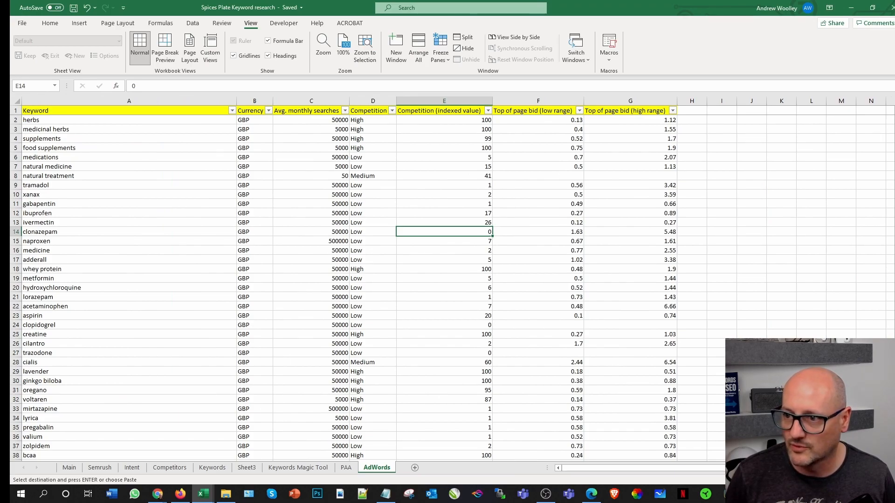
scroll(236, 418, down, 20)
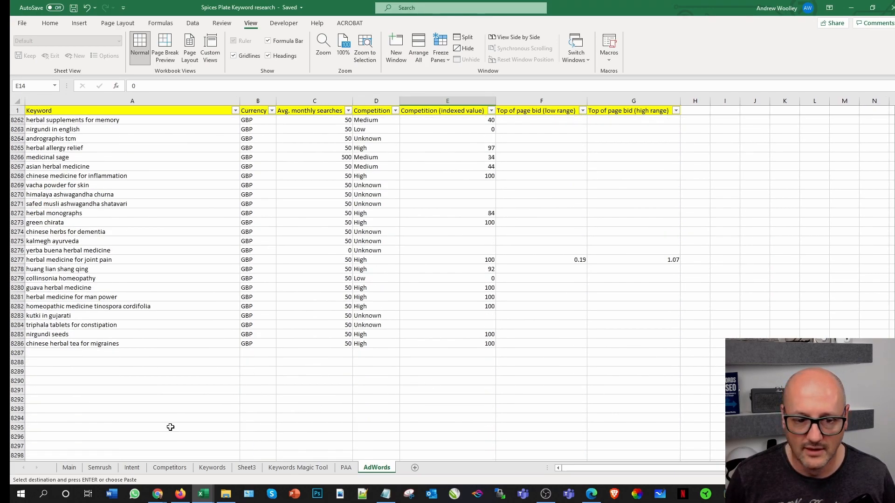
click(71, 356)
key(ctrl+v)
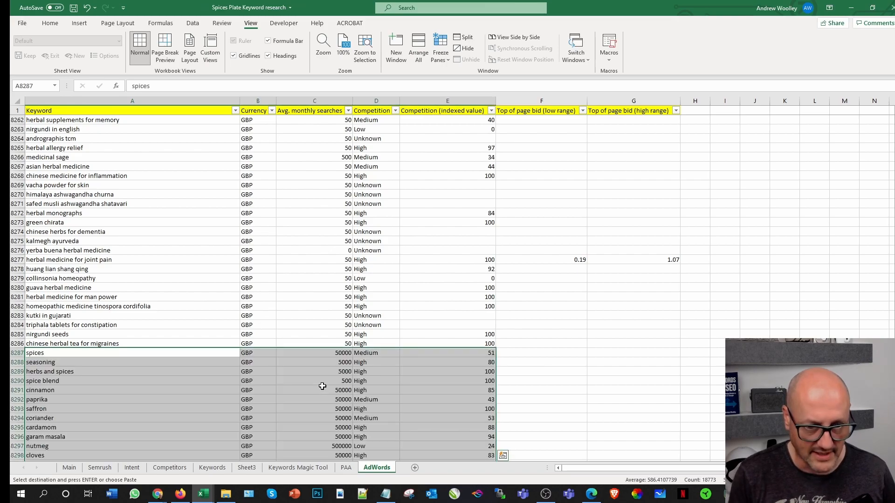
click(550, 362)
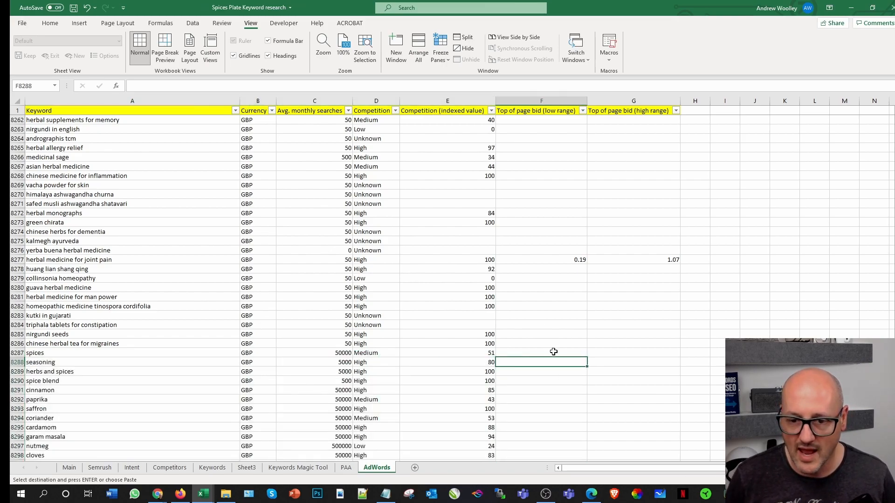
Step: Return to the start of the AdWords keyword list and save the workbook
scroll(535, 372, down, 3)
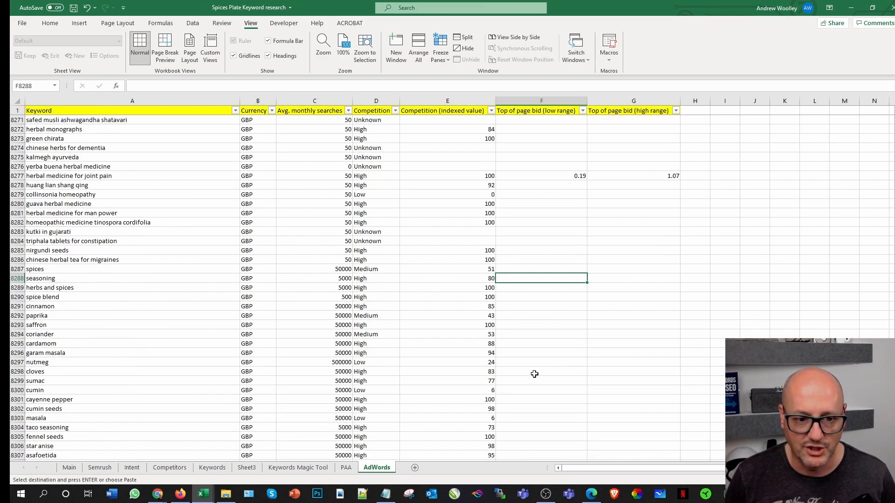
scroll(171, 362, up, 12)
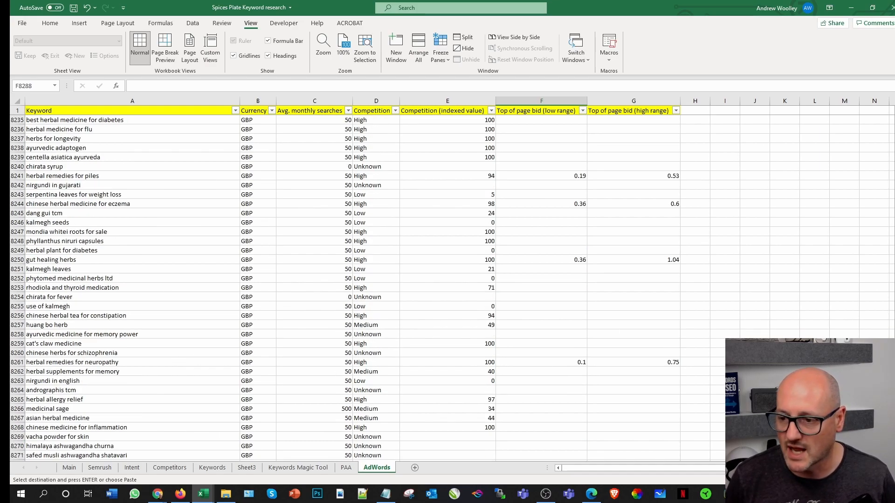
drag(894, 452, 894, 94)
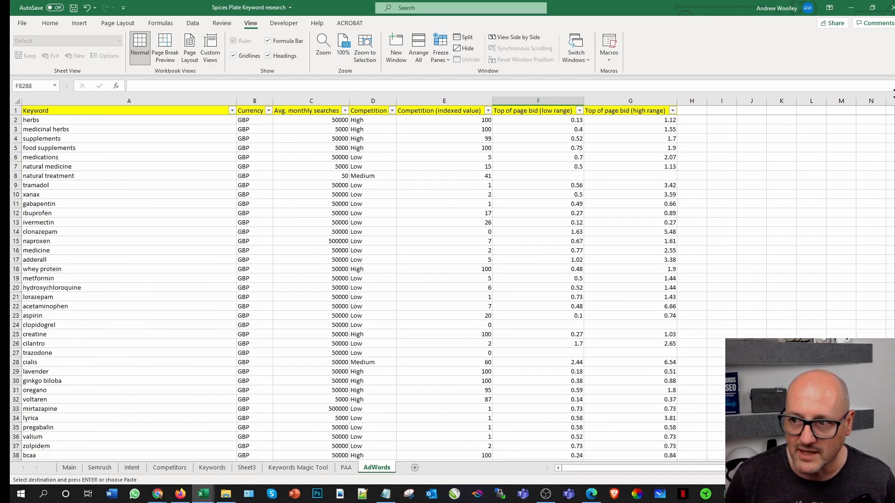
click(747, 187)
click(72, 8)
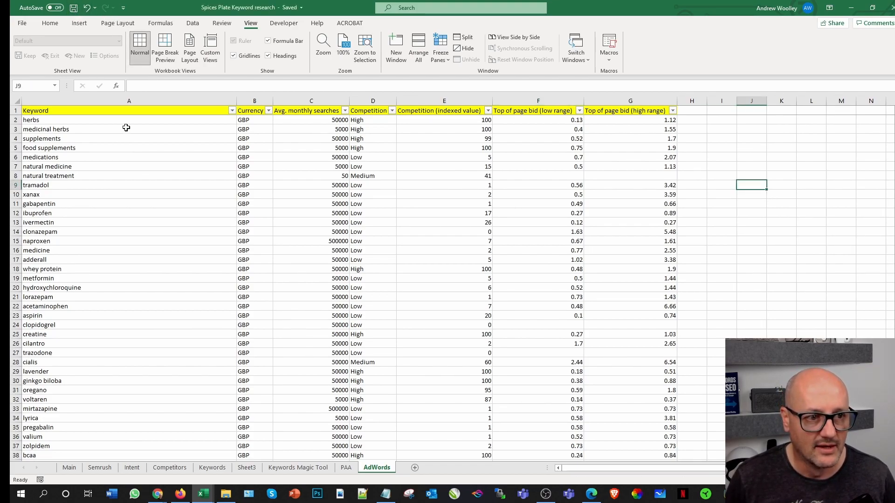
click(99, 139)
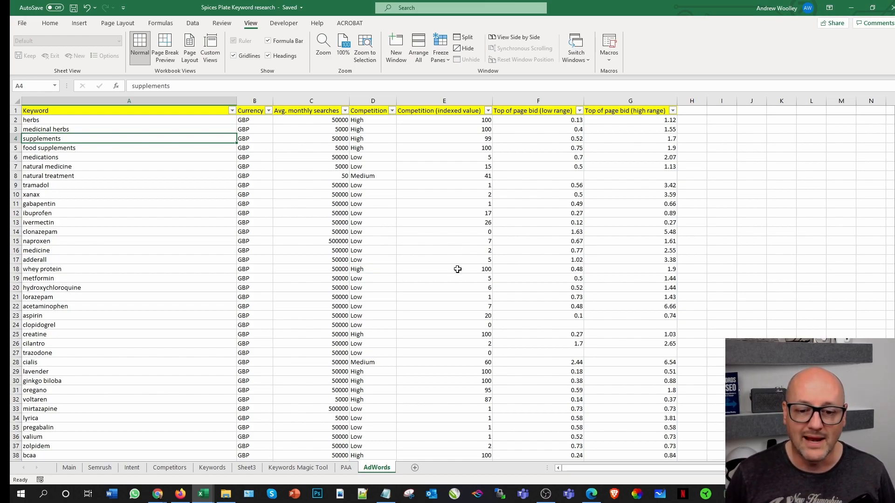
Step: Minimise the research workbook and close both Keyword Stats exports and the herbs suggestions file
click(850, 7)
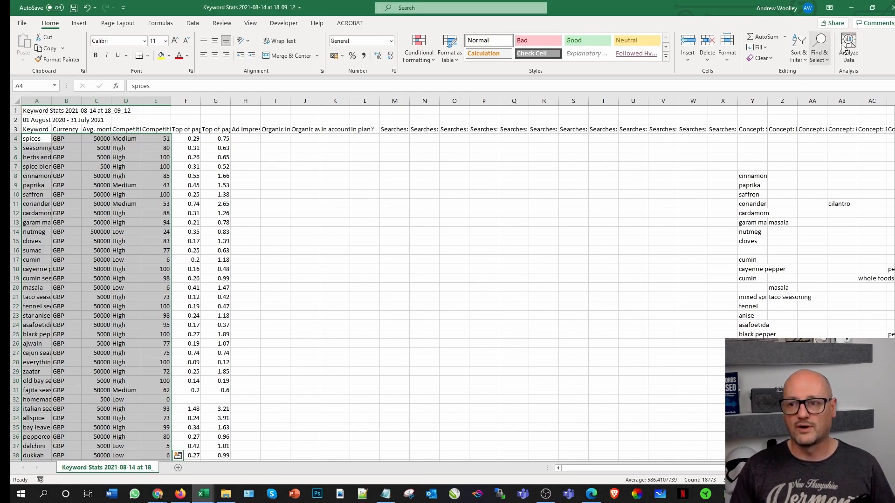
click(888, 7)
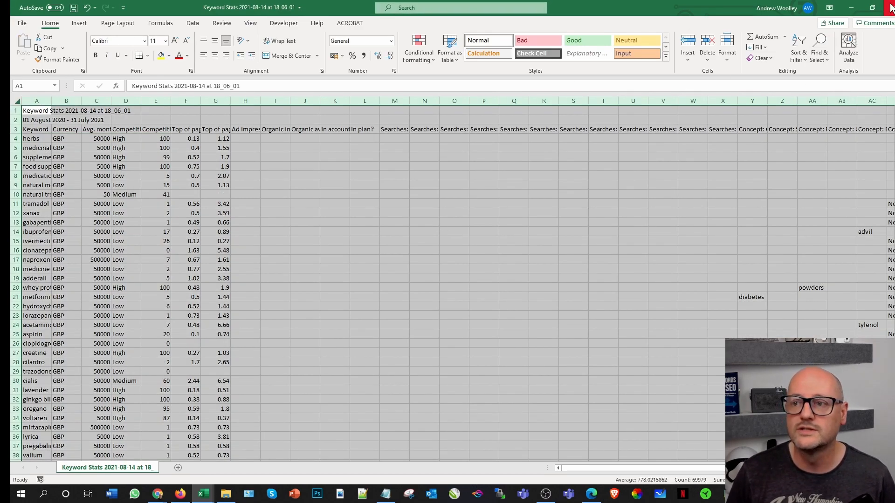
click(890, 8)
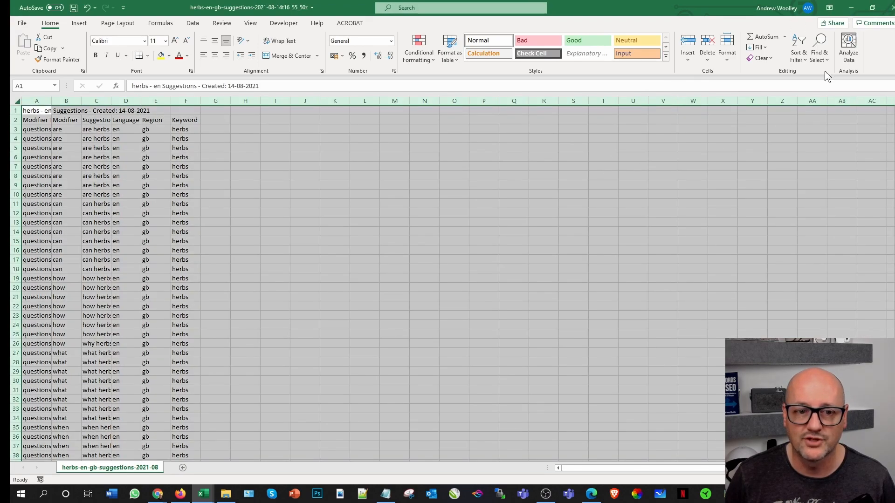
click(890, 7)
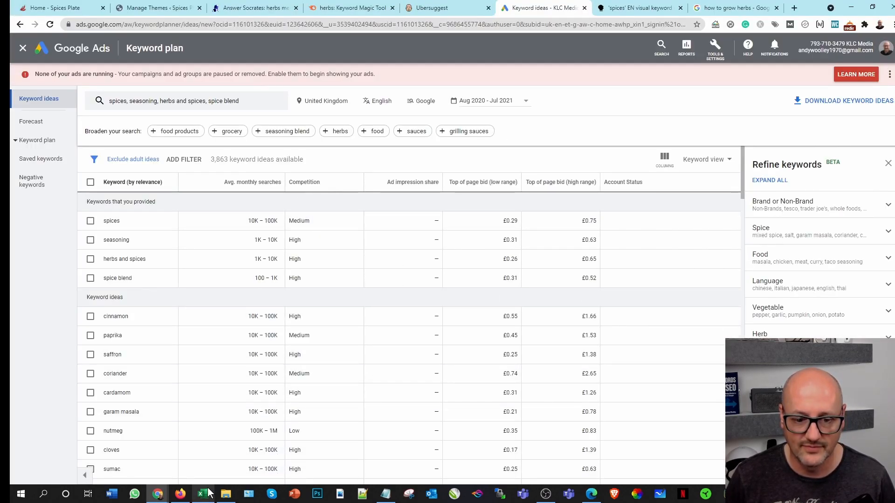
Step: Switch back to the research workbook in Excel and open the Healthline URL listed for the Medicinal silo on the Competitors sheet
click(203, 495)
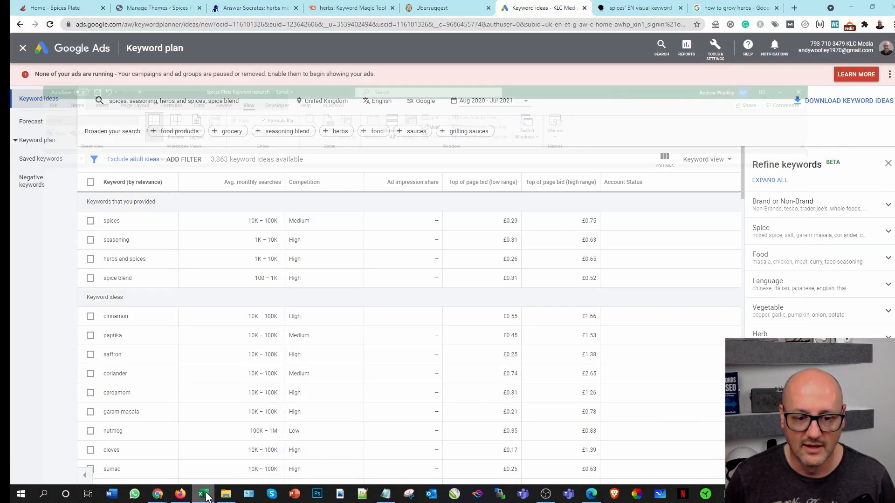
click(170, 468)
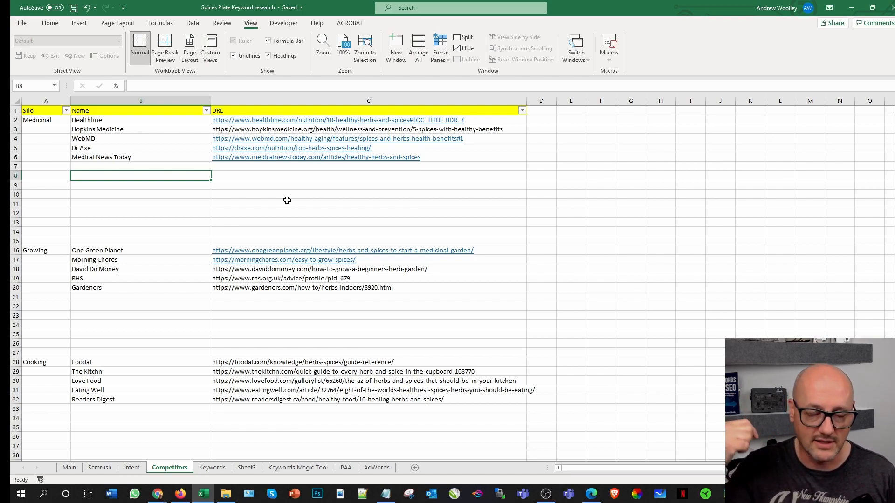
click(232, 119)
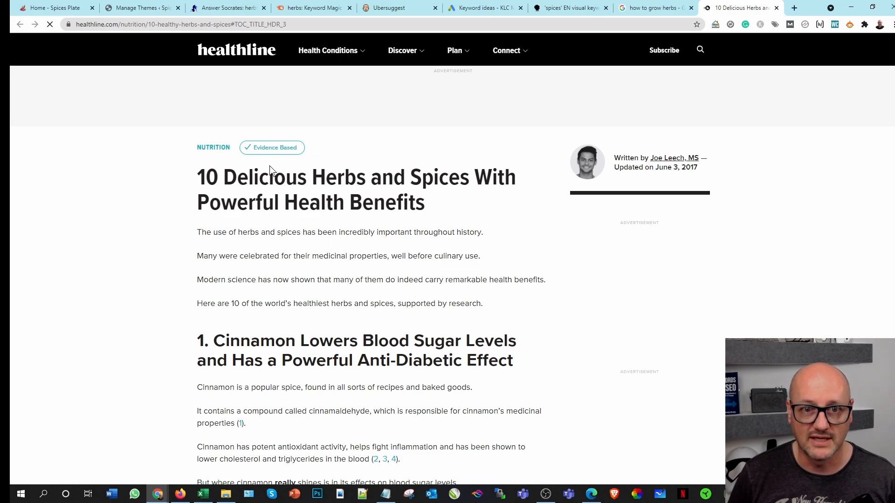
click(776, 8)
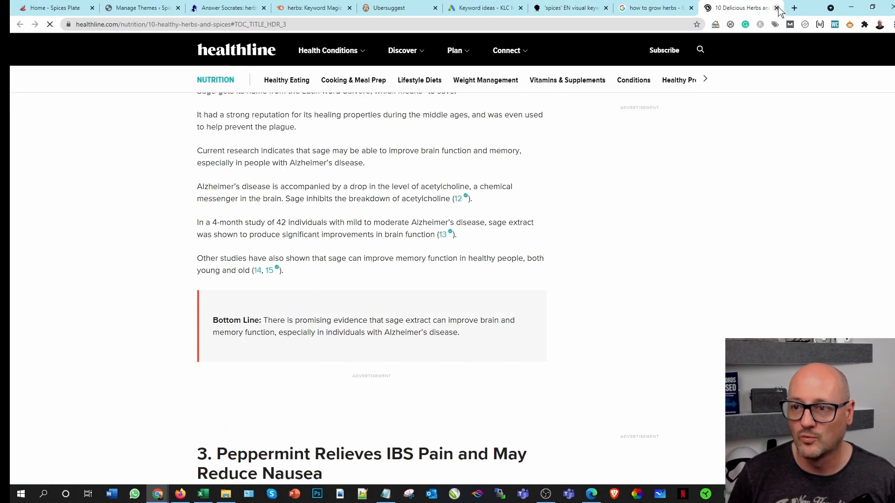
click(204, 494)
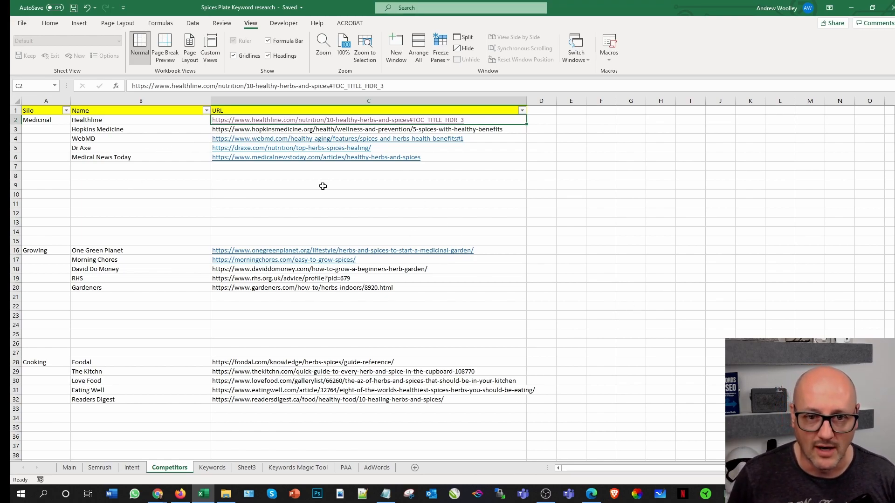
click(294, 122)
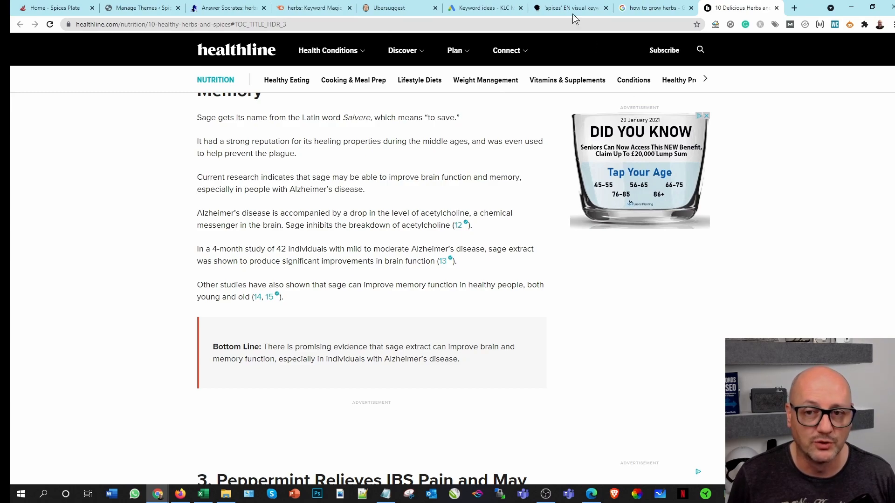
Step: Close the Ubersuggest, Keyword Planner, AnswerThePublic spices and Google herb search pages in Chrome
click(435, 8)
click(435, 8)
click(436, 8)
click(435, 8)
drag(298, 24, 67, 19)
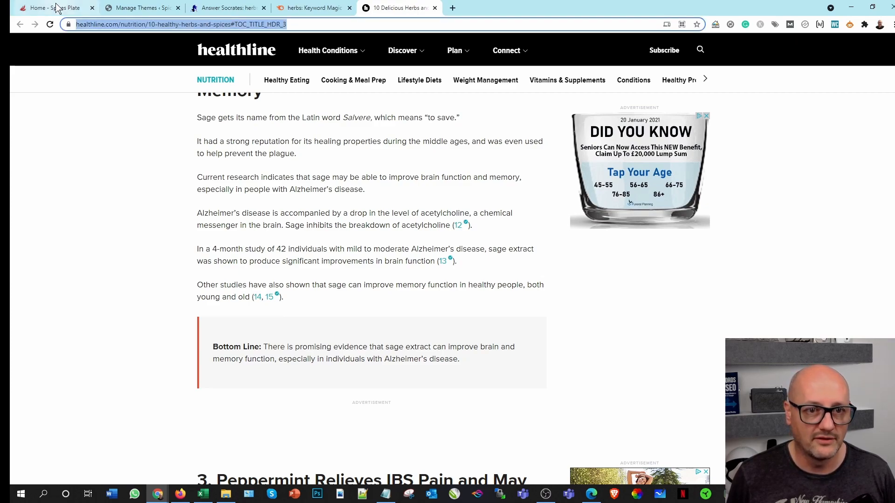
click(114, 24)
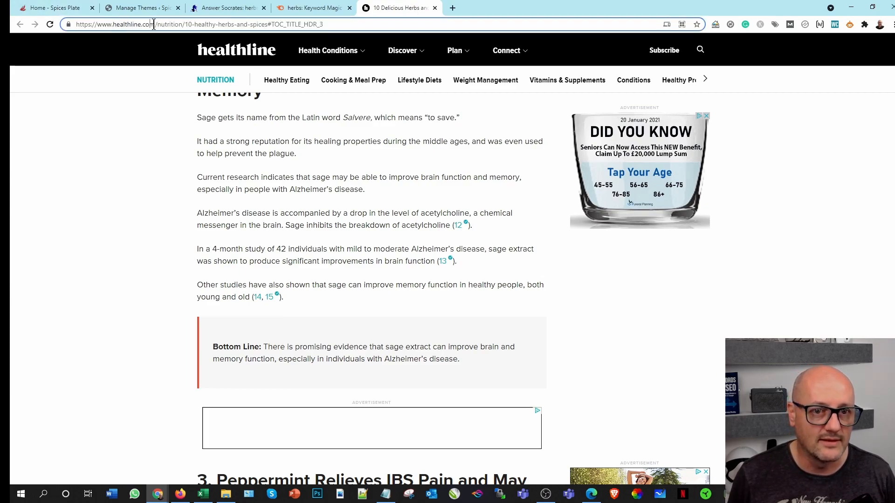
drag(154, 24, 76, 24)
key(ctrl+c)
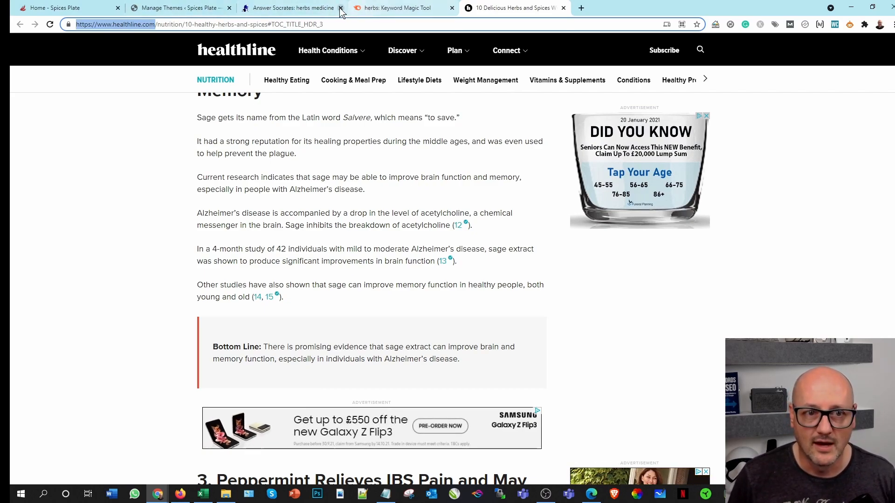
click(379, 8)
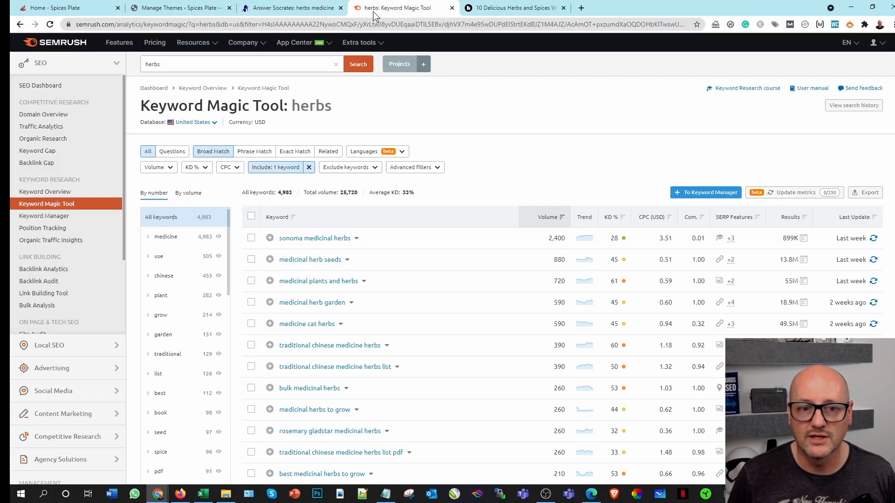
double_click(190, 66)
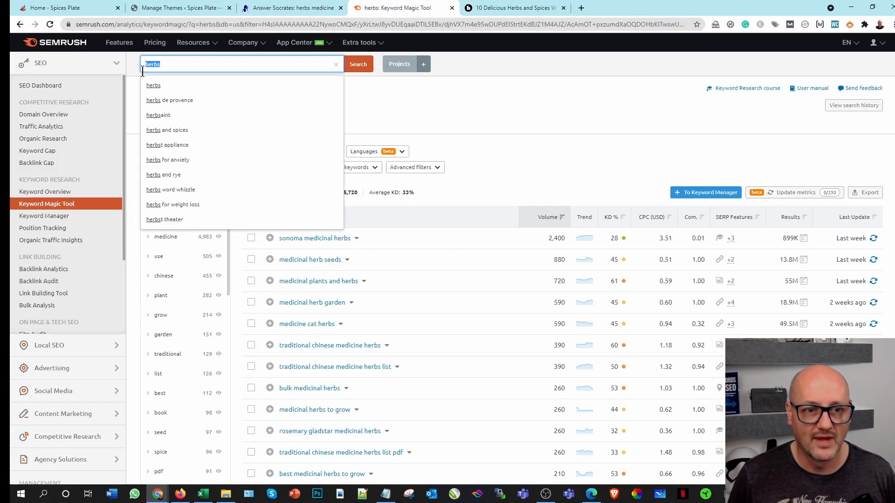
click(66, 45)
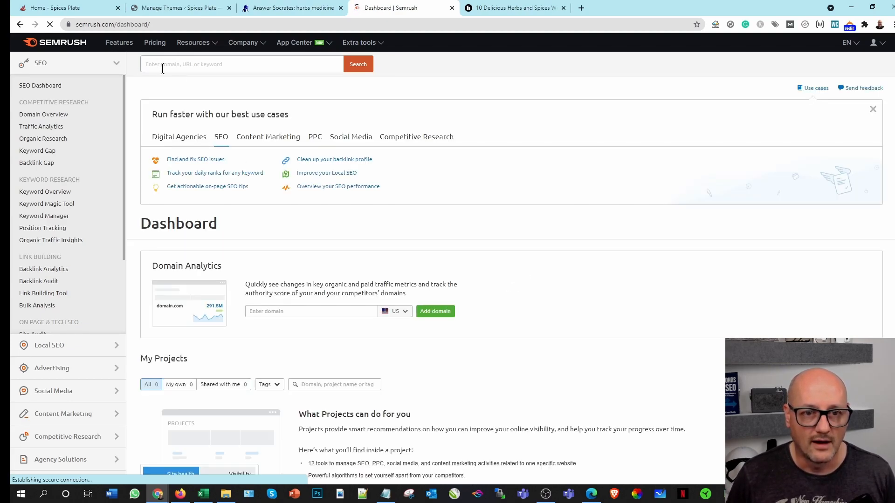
click(218, 58)
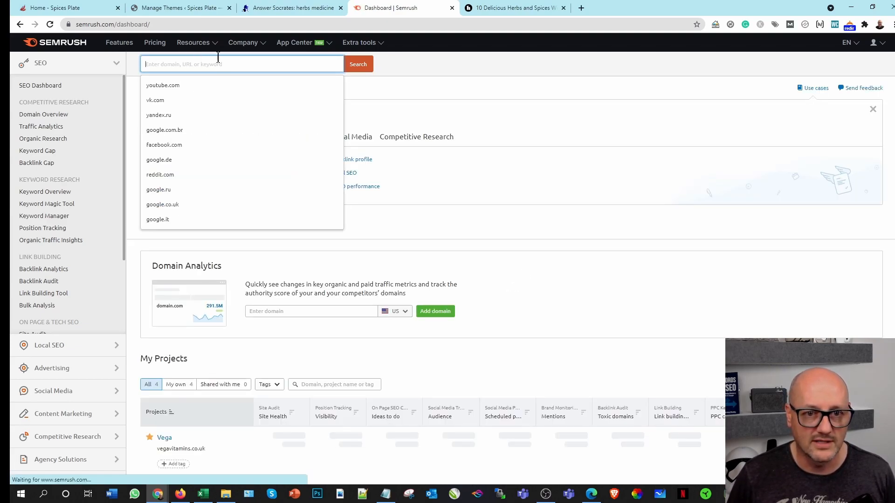
key(ctrl+v)
key(Return)
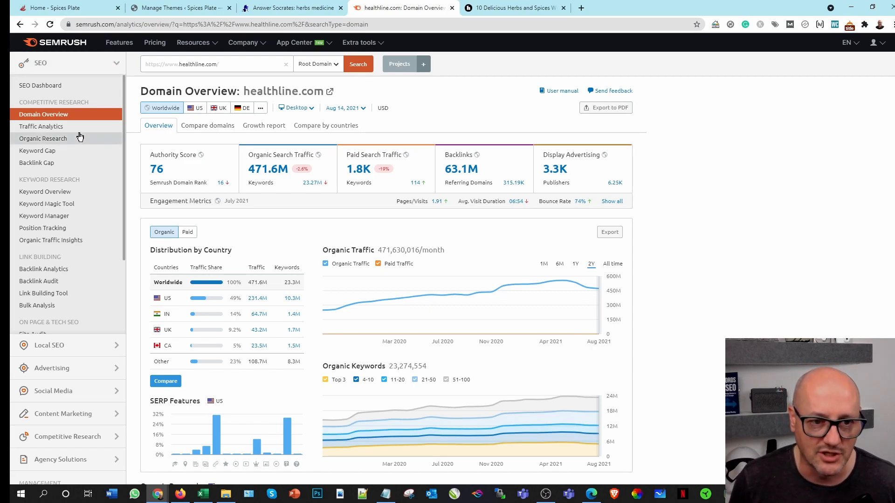
Step: Open the Organic Research report for healthline.com and show its organic search positions
click(61, 141)
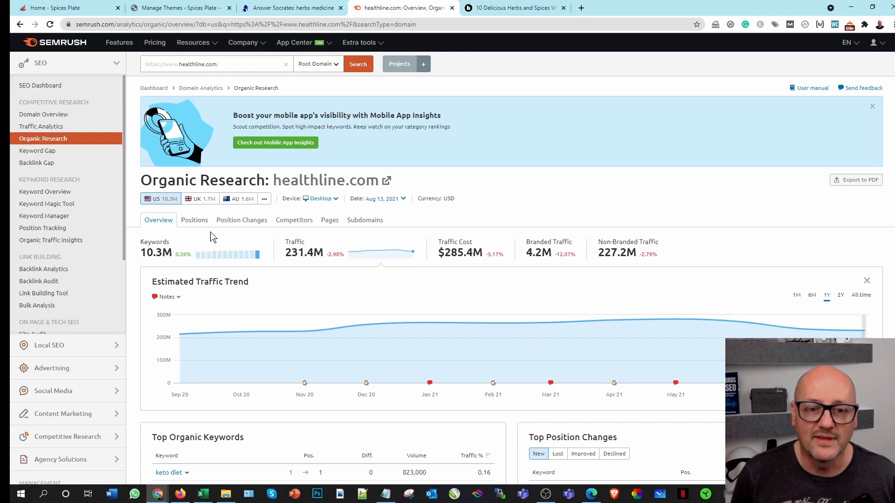
click(194, 220)
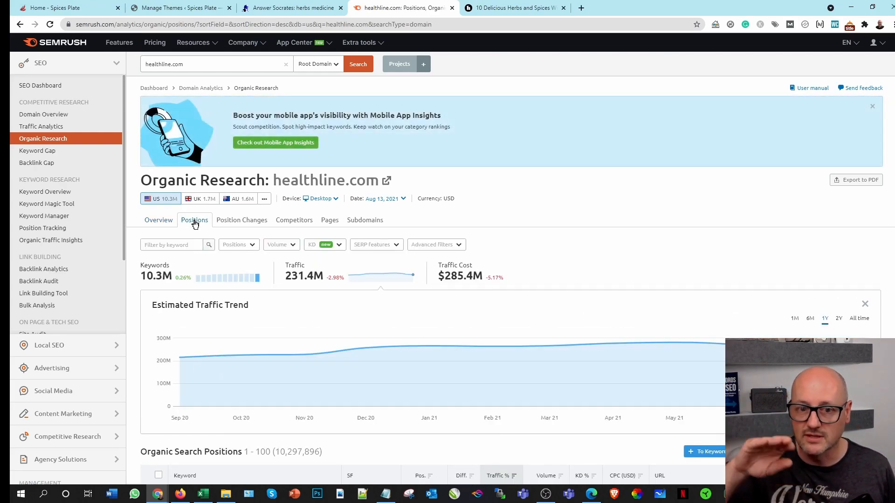
click(162, 241)
text(spices)
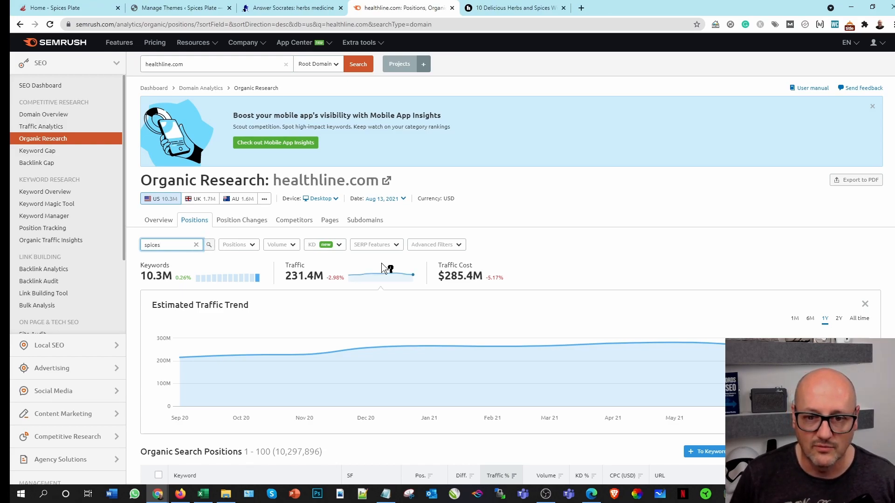
click(196, 245)
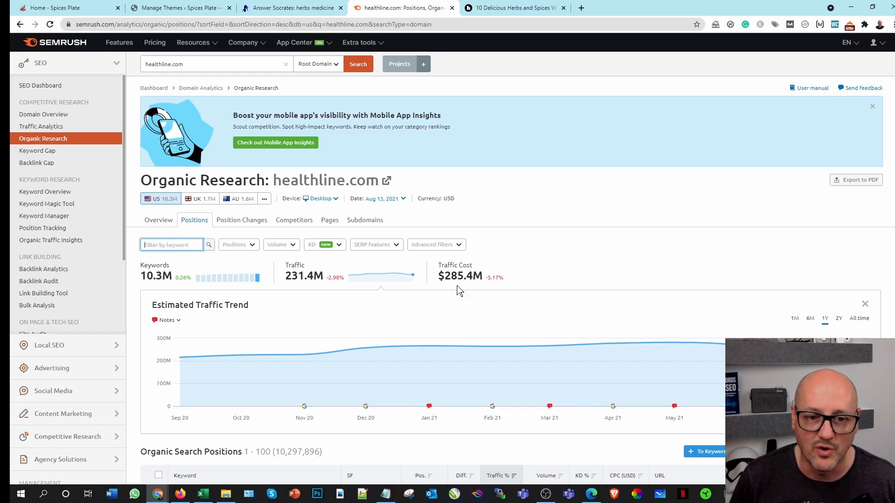
Step: Apply advanced filters to the healthline.com positions that include keywords containing spices and keywords containing herbs
click(434, 245)
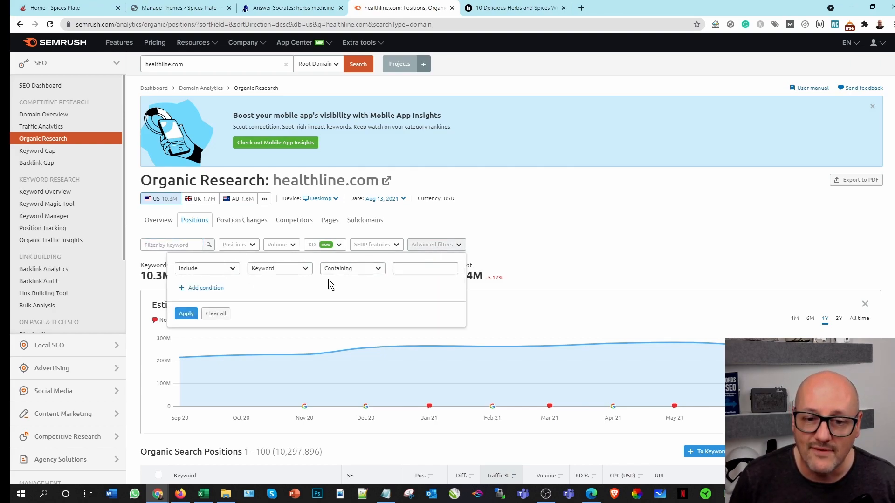
click(405, 267)
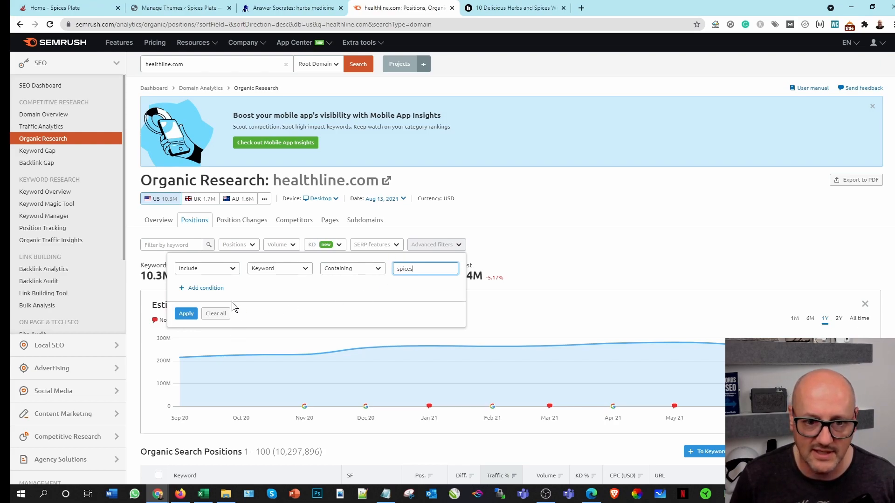
click(208, 288)
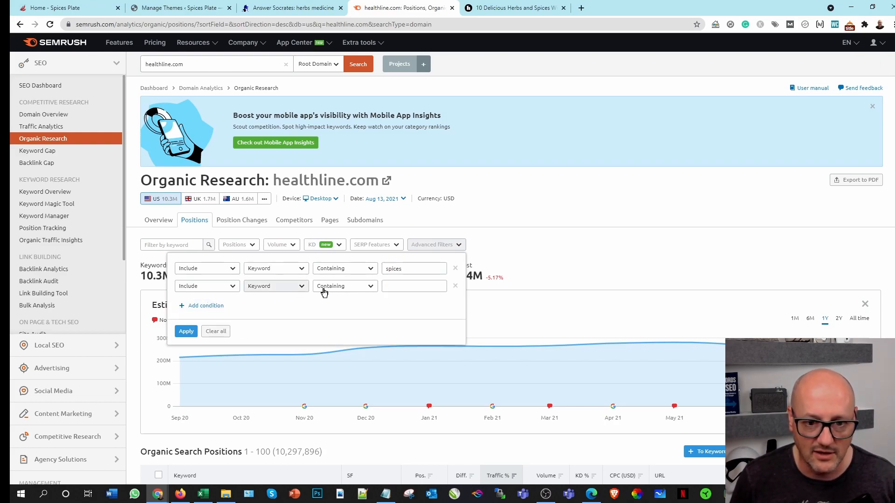
click(418, 282)
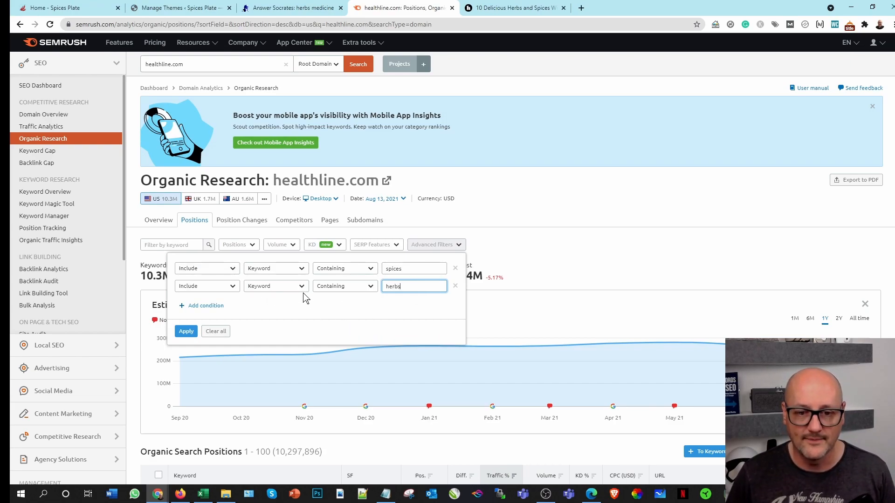
click(371, 269)
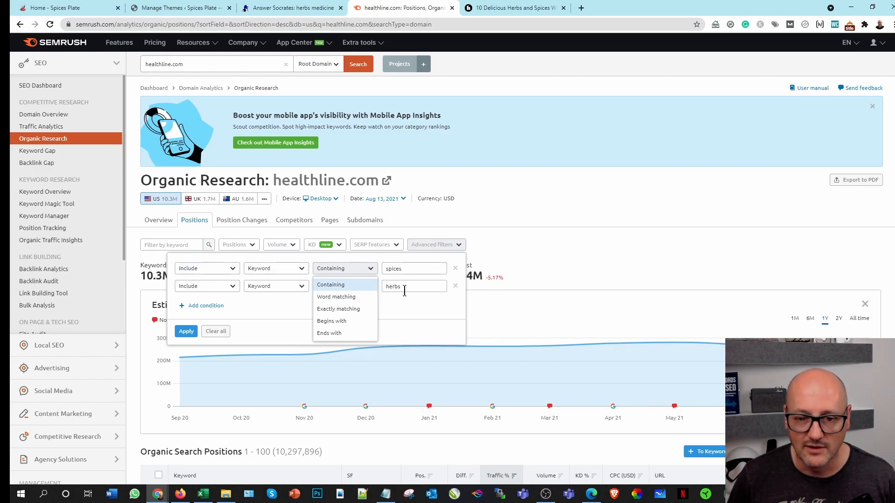
click(187, 332)
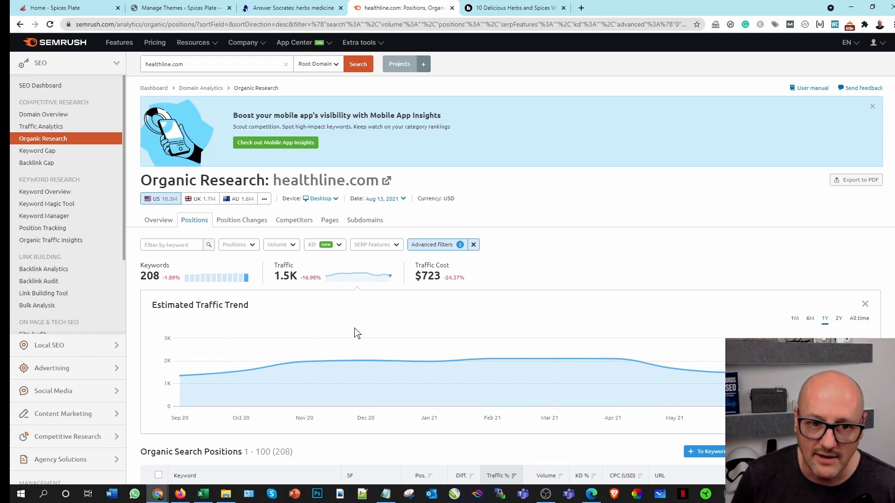
Step: Review the filtered healthline.com keyword list and clear the advanced filters
scroll(541, 307, down, 4)
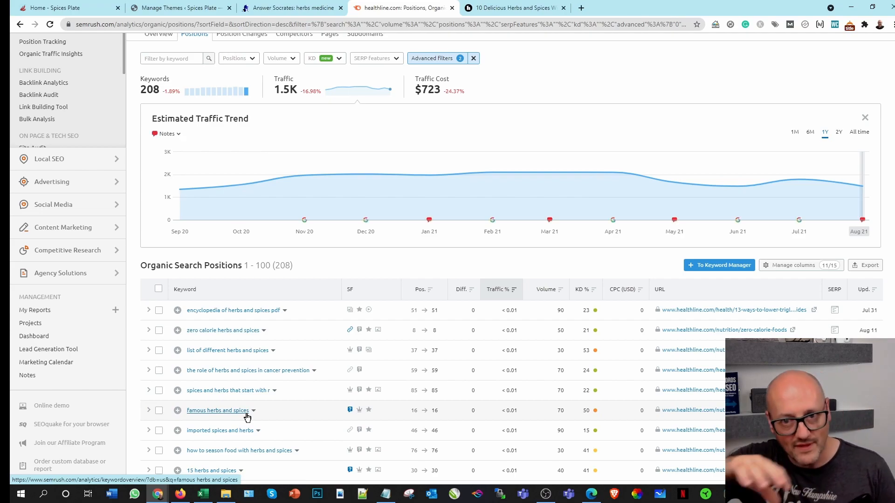
scroll(359, 322, up, 4)
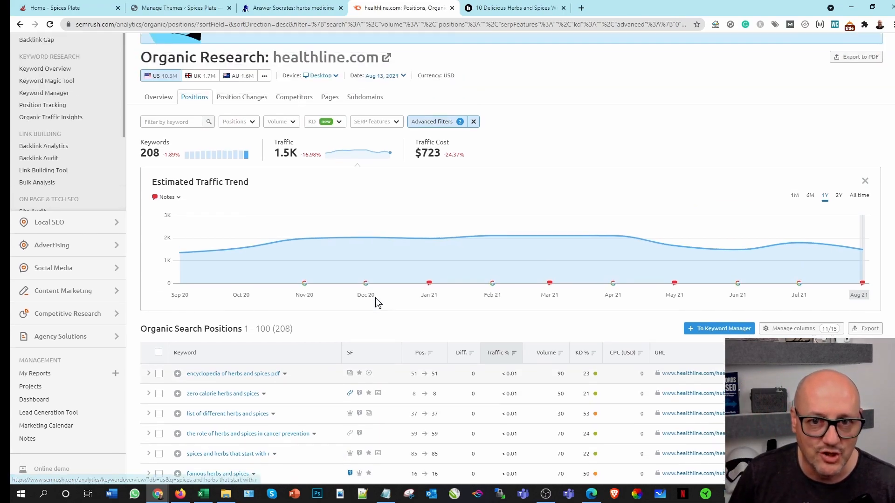
mouse_move(411, 357)
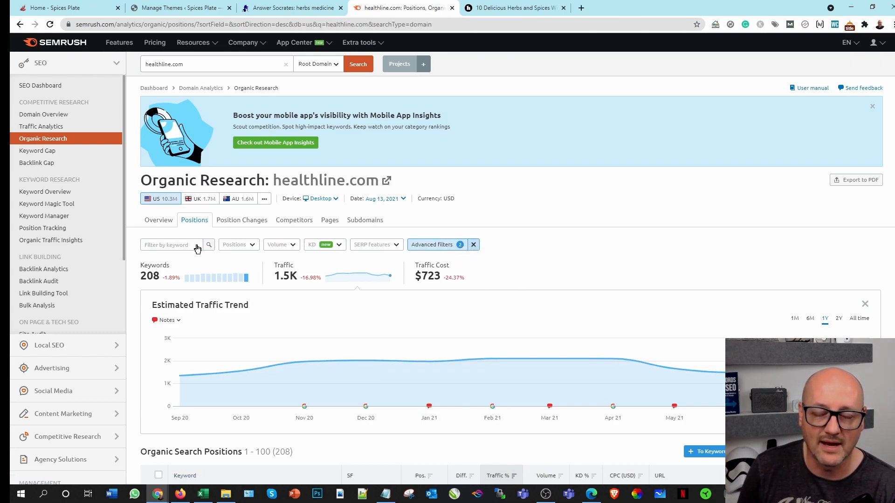
click(473, 245)
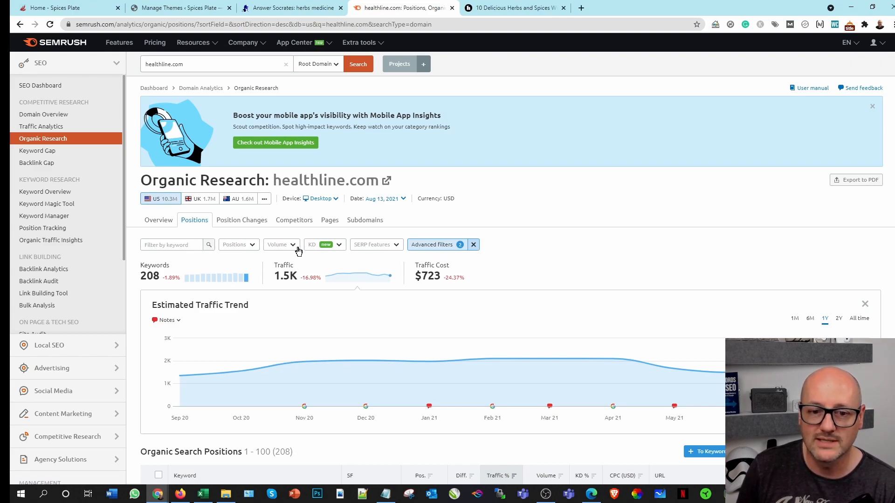
Step: Filter the healthline.com organic positions by the keyword spices and look through the resulting keyword list
click(182, 244)
text(spices)
key(Return)
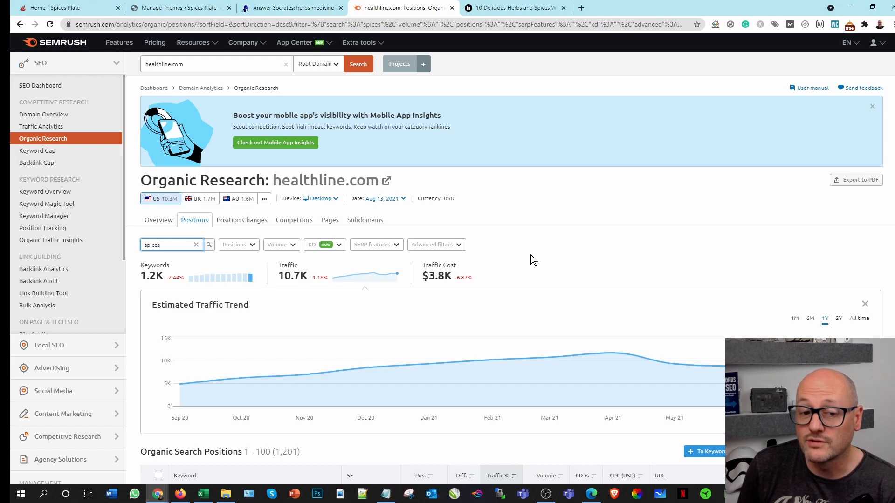
scroll(540, 320, down, 1)
scroll(541, 320, down, 6)
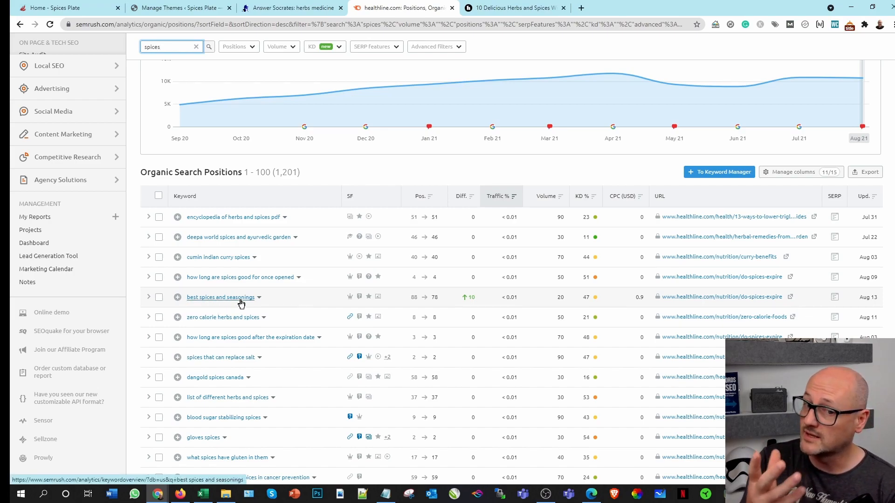
Step: Switch to the research workbook in Excel and add seasonings in cell A20 of the Main sheet
click(203, 495)
click(69, 467)
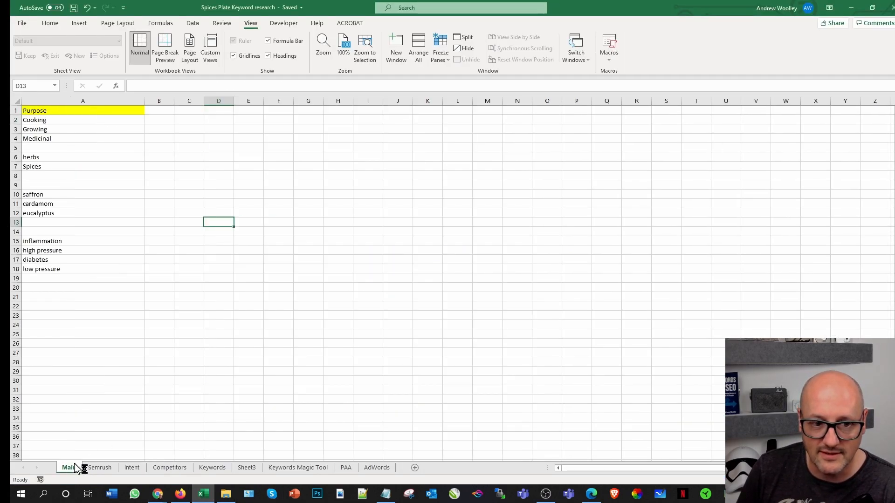
click(45, 285)
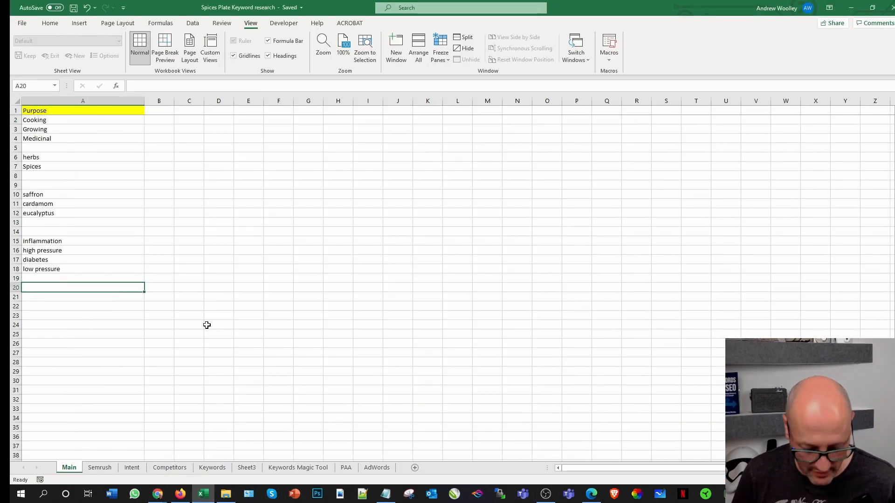
text(seasonings)
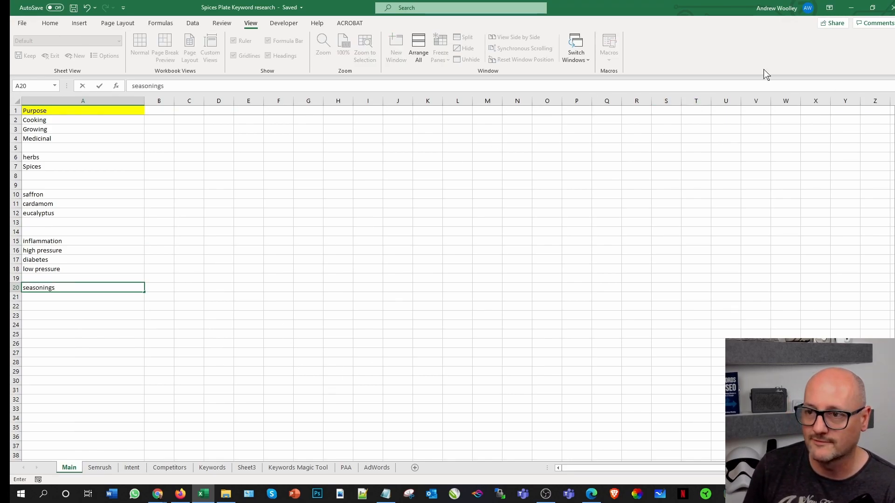
Step: Return to Semrush in Chrome, export all the spices-filtered healthline.com positions to Excel format, and open the downloaded workbook
click(860, 8)
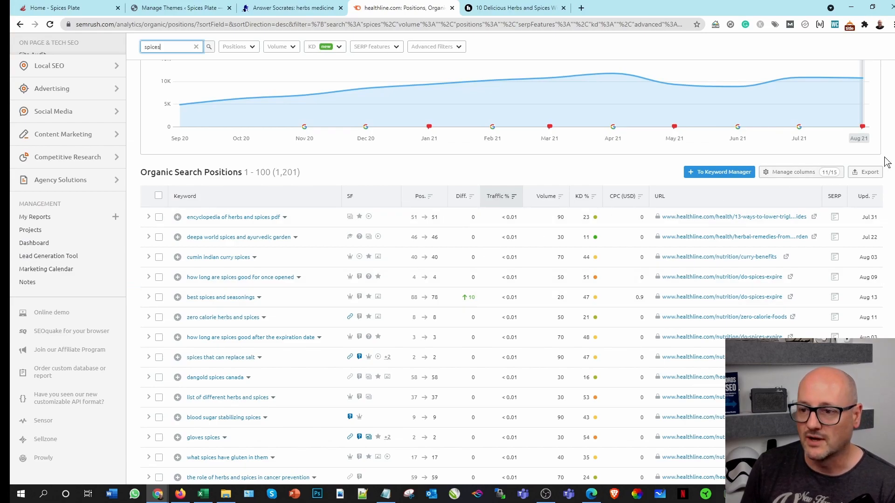
click(870, 171)
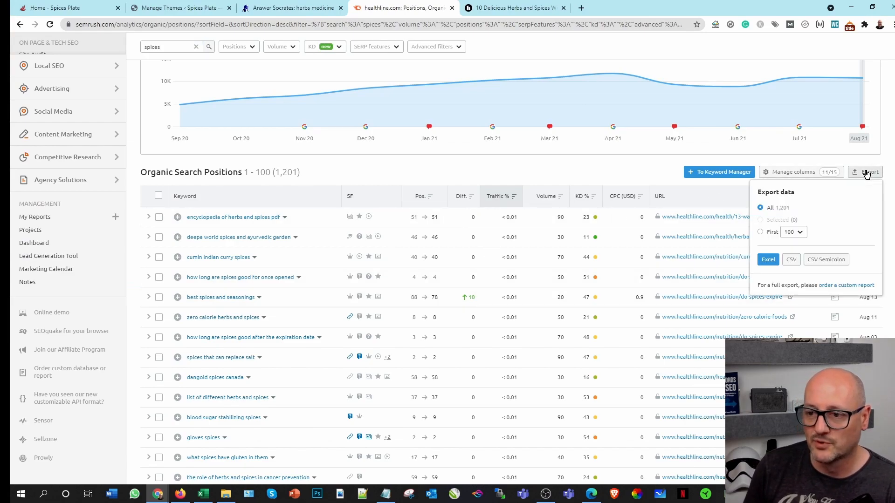
click(769, 260)
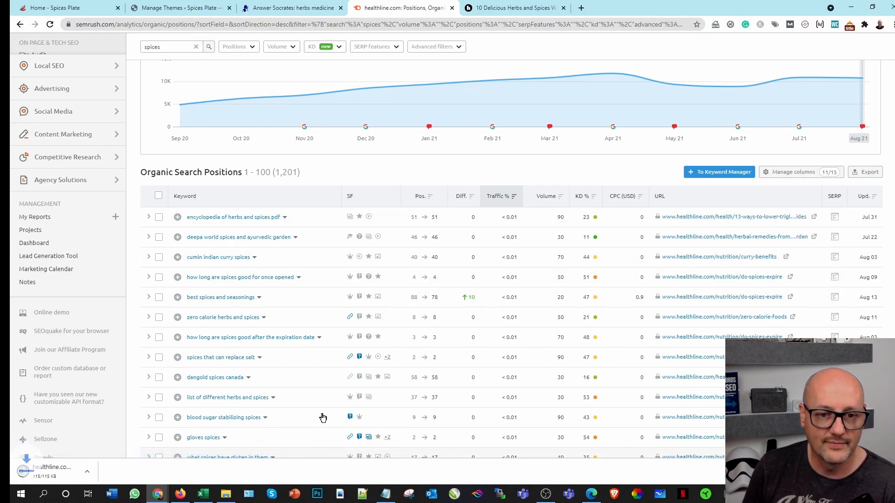
click(74, 472)
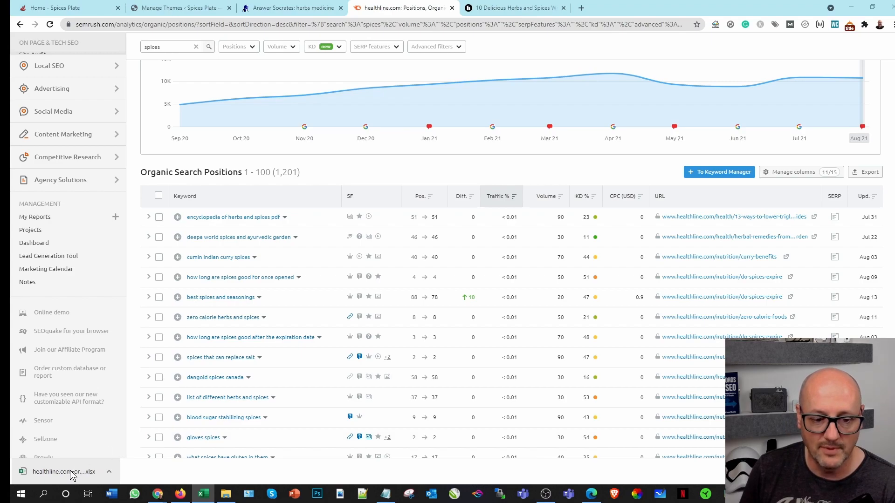
click(203, 493)
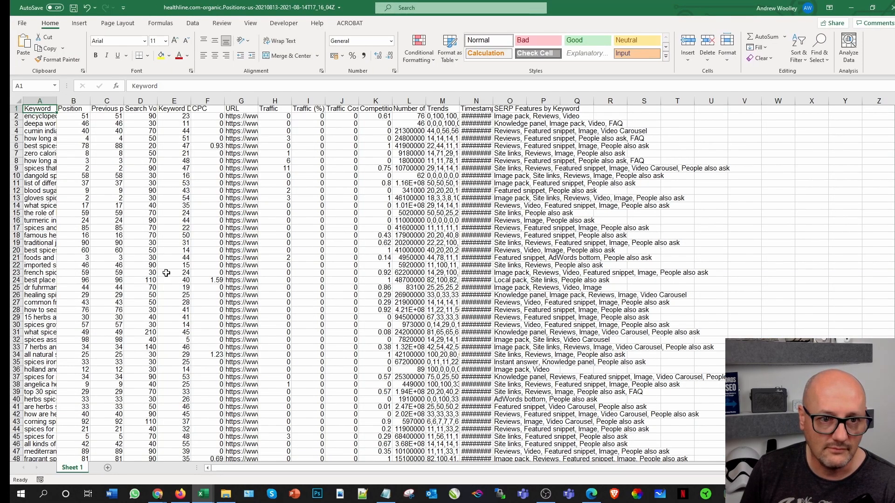
Step: Copy all the exported data rows below the headers, from A2 through S1202
click(42, 119)
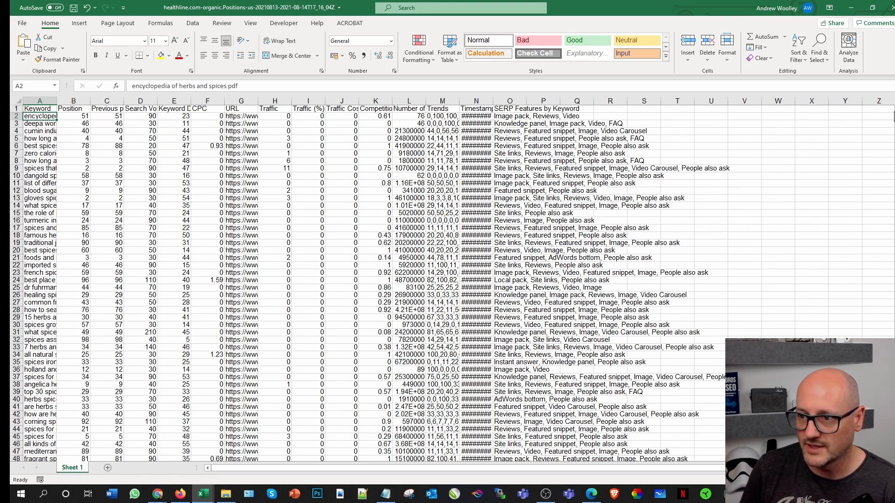
drag(894, 114, 894, 450)
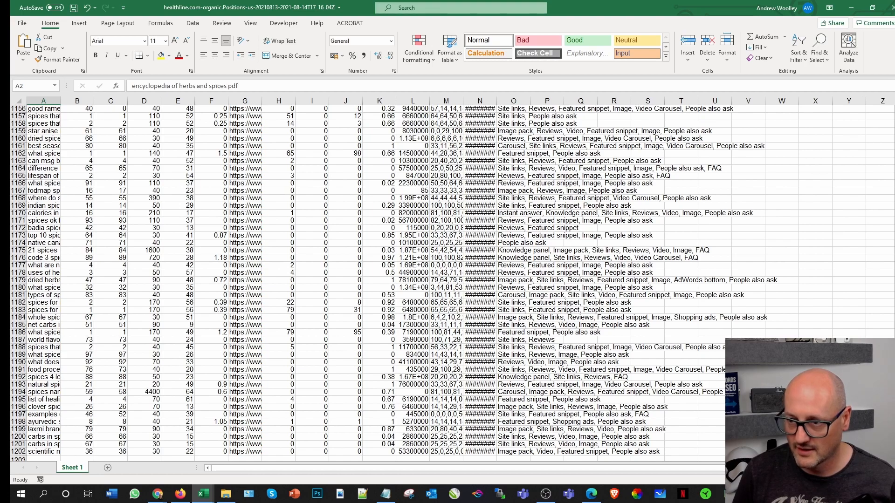
shift+click(642, 451)
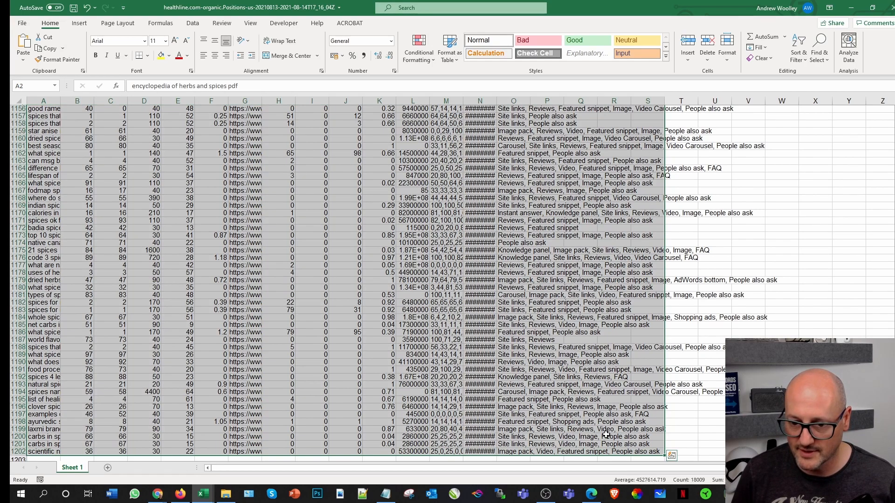
click(49, 49)
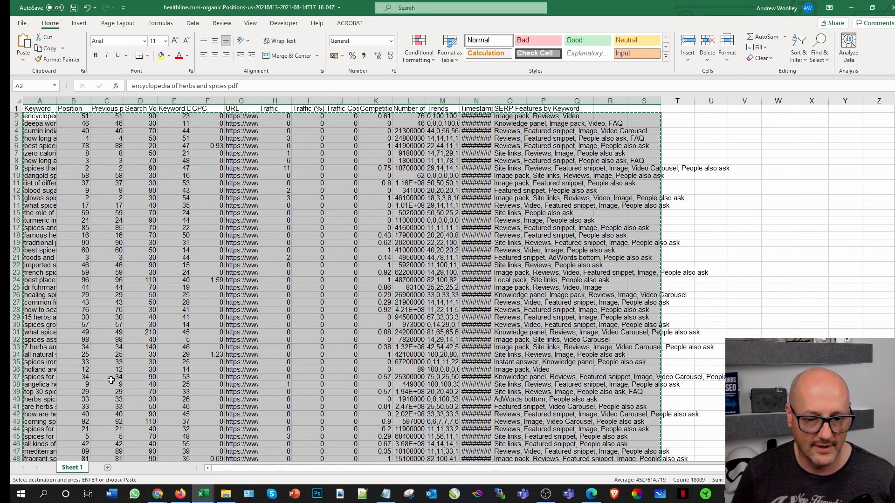
Step: Switch to the Spices Plate research workbook and paste the copied rows into the Keywords sheet starting at cell B1979
mouse_move(203, 493)
click(122, 455)
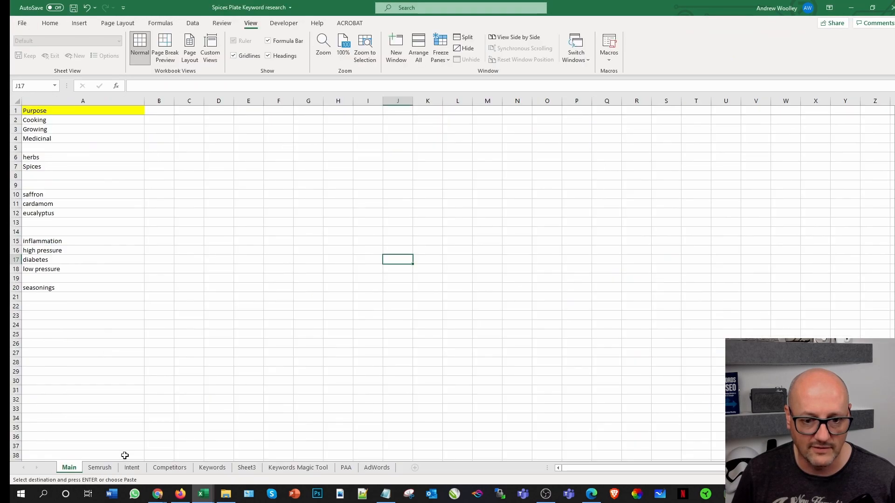
click(172, 469)
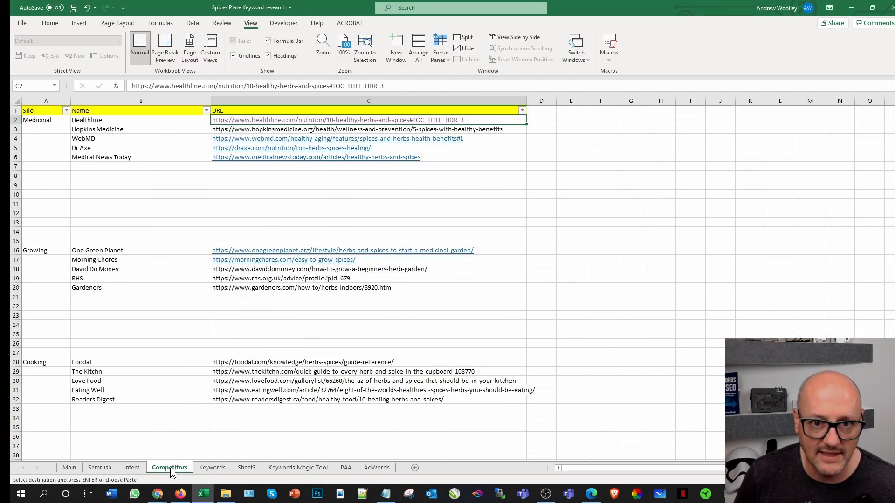
click(213, 468)
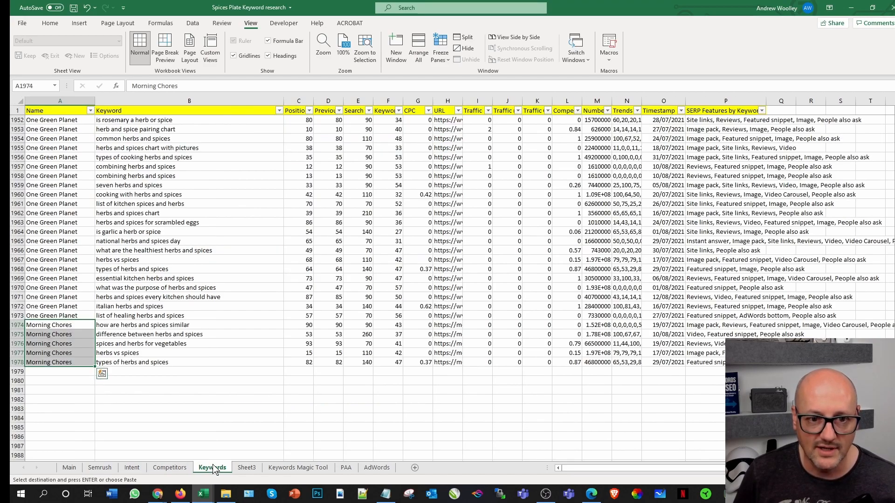
click(128, 374)
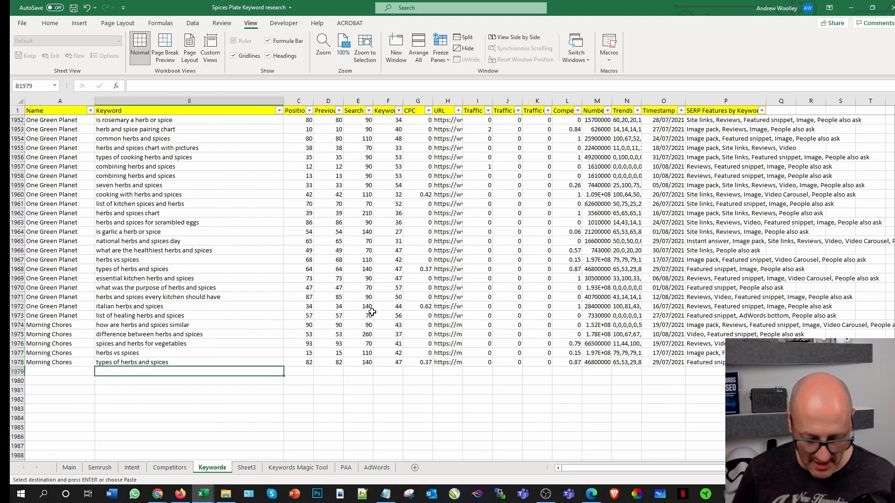
key(ctrl+shift+End)
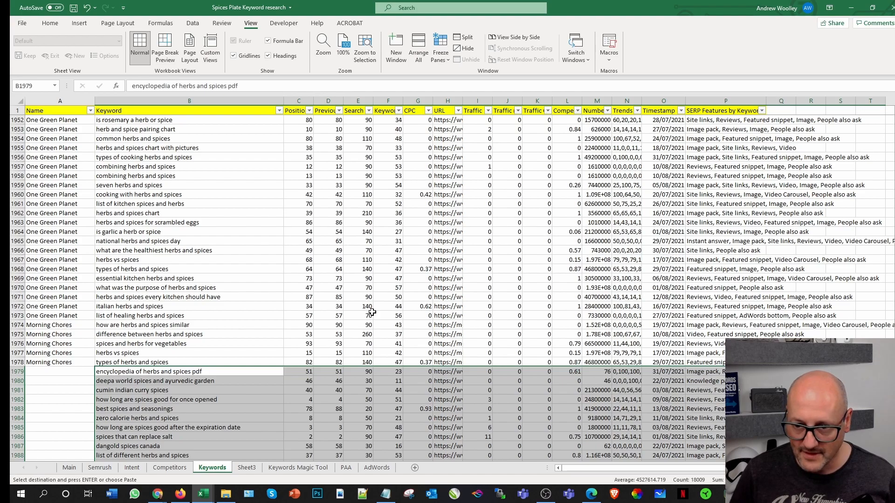
Step: Enter Healthline in cell A1979 of the Keywords sheet and fill it down the Name column through row 3179
click(74, 374)
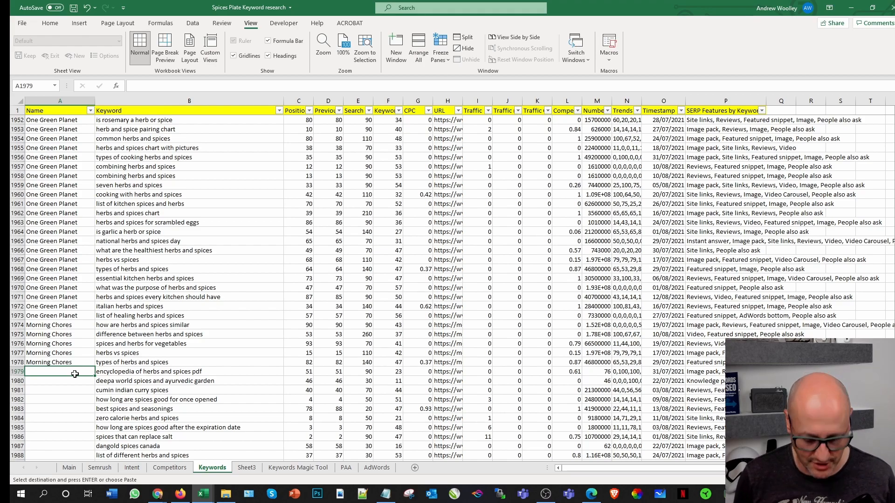
text(Healthline)
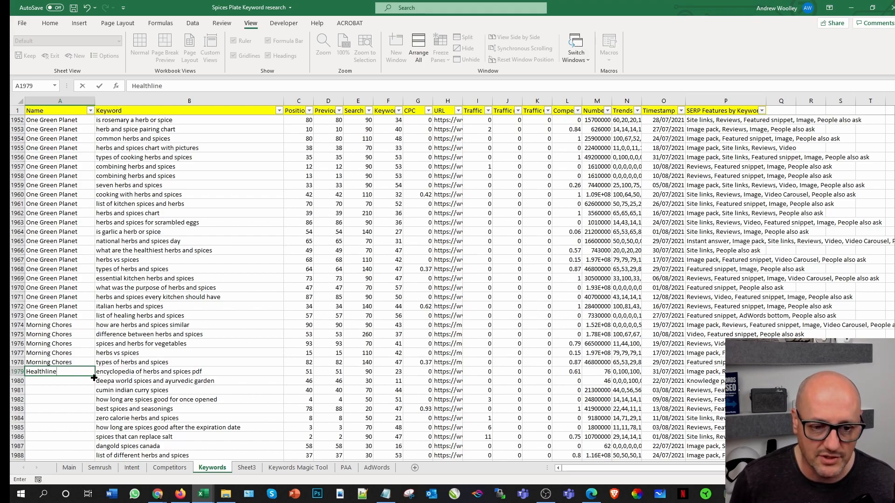
double_click(95, 378)
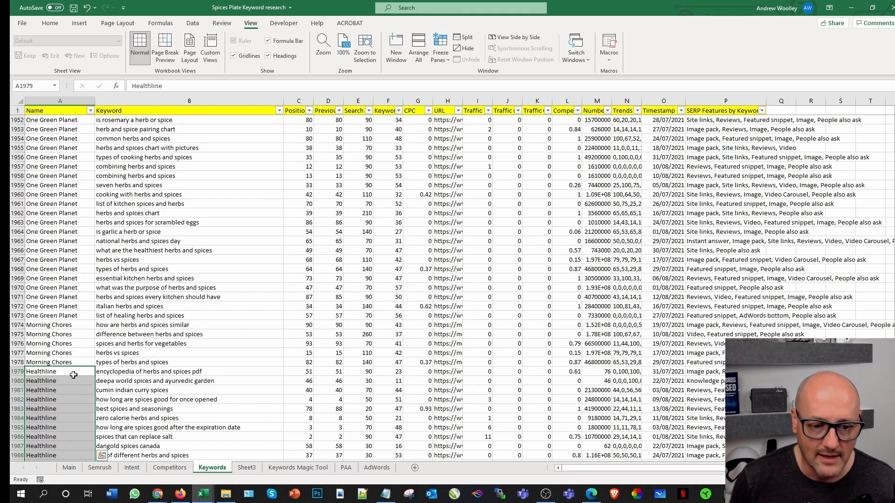
drag(894, 321, 894, 451)
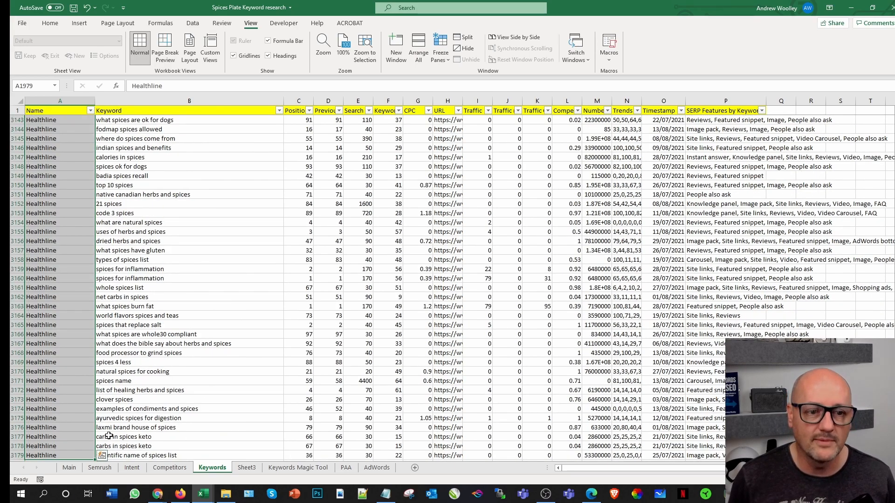
click(51, 109)
click(147, 110)
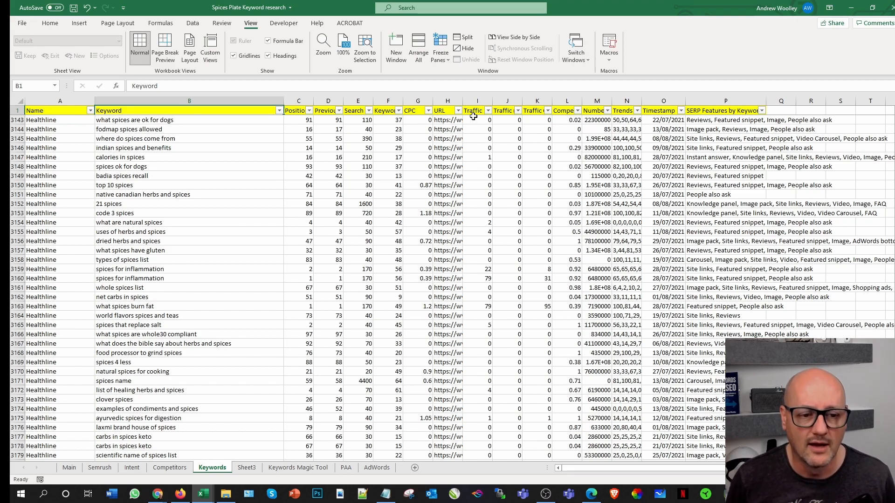
scroll(405, 182, down, 3)
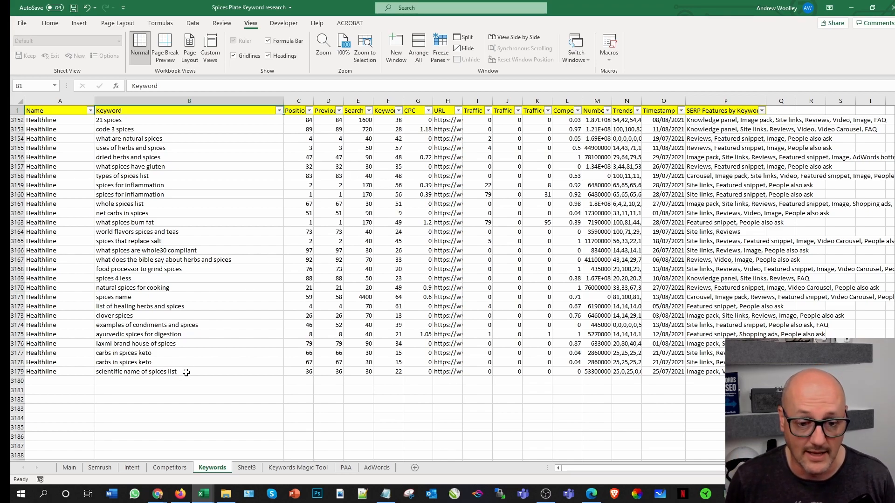
Step: Switch to Semrush in Chrome and filter healthline.com's organic positions by the keyword herbs
mouse_move(159, 495)
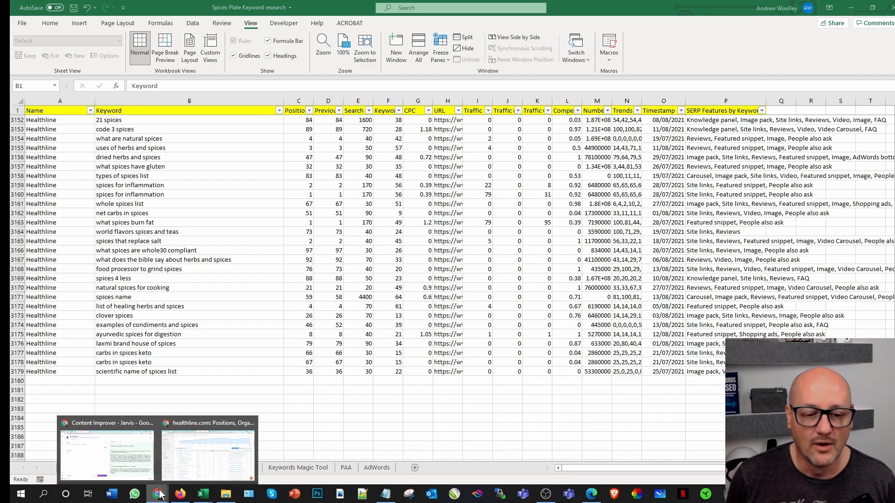
click(206, 456)
scroll(268, 282, up, 6)
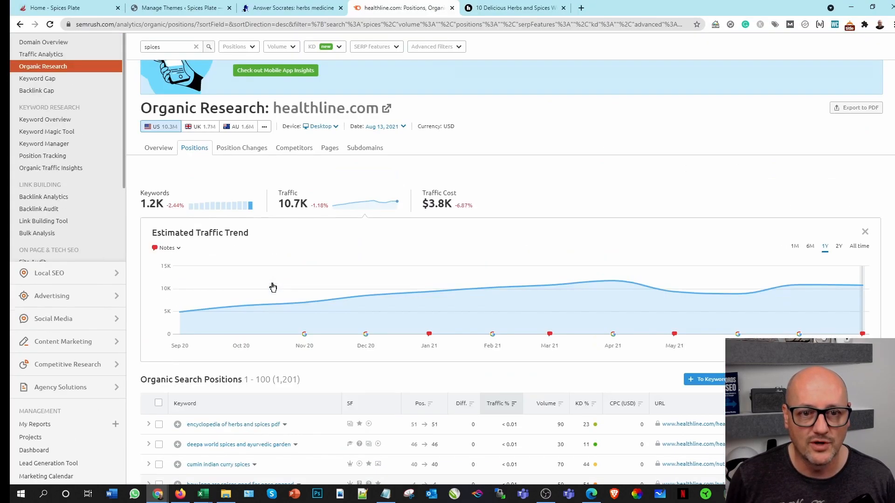
drag(196, 247, 135, 247)
text(herbs)
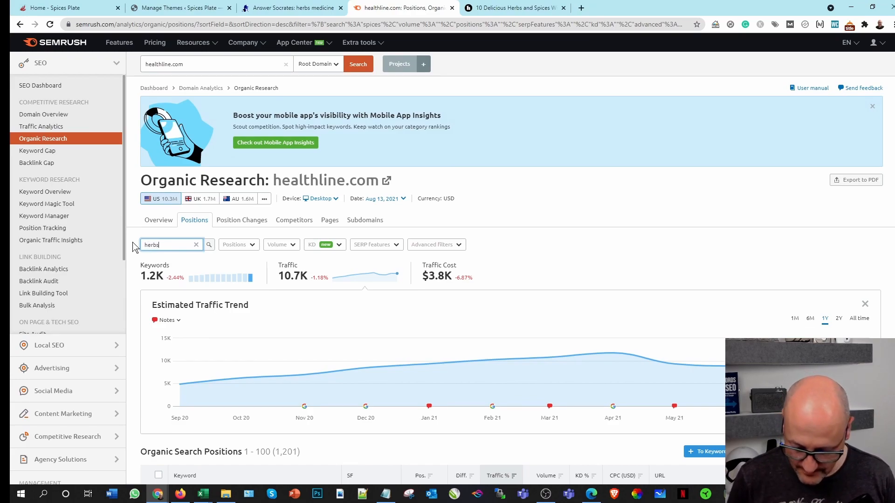
key(Return)
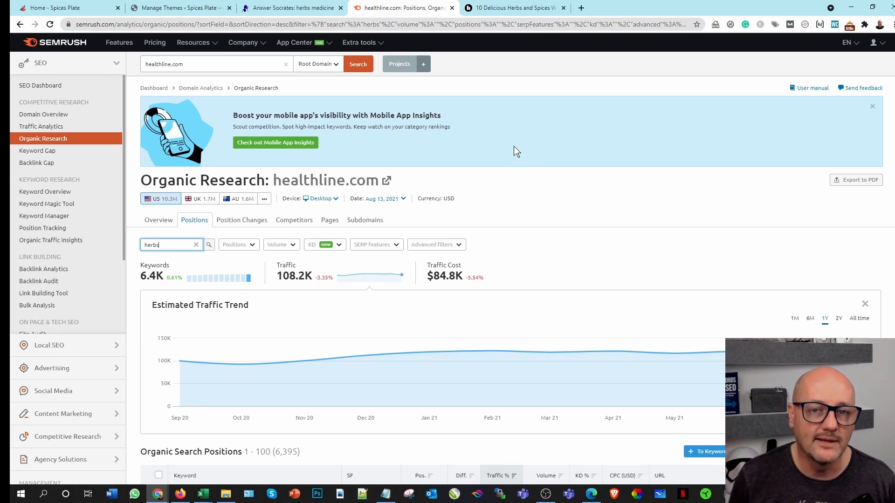
Step: Export all the herbs-filtered healthline.com positions to Excel format and open the downloaded workbook
mouse_move(489, 366)
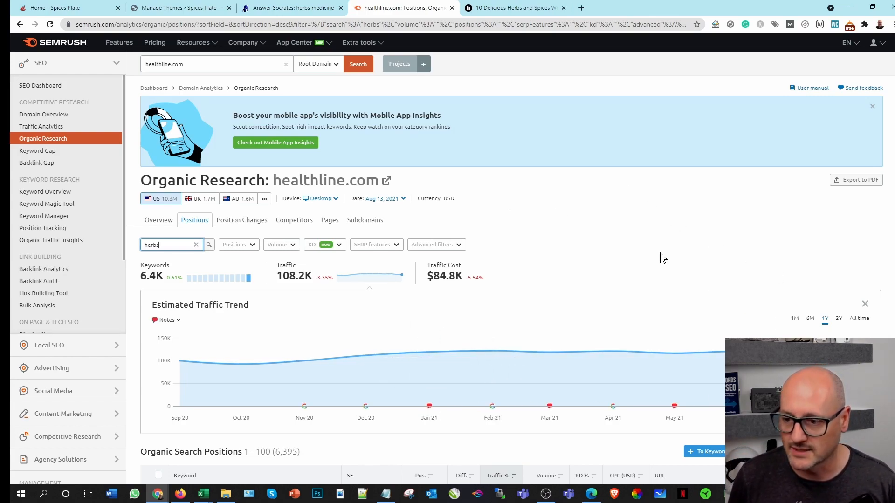
scroll(683, 265, down, 4)
click(863, 264)
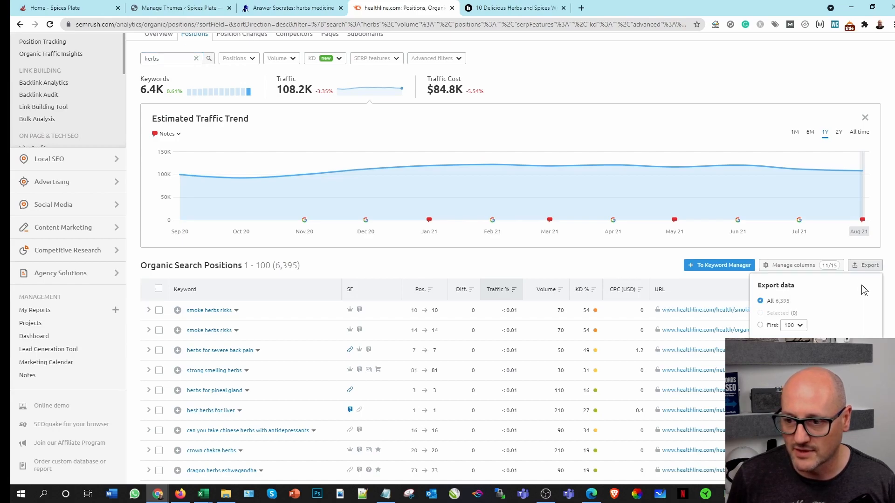
click(772, 347)
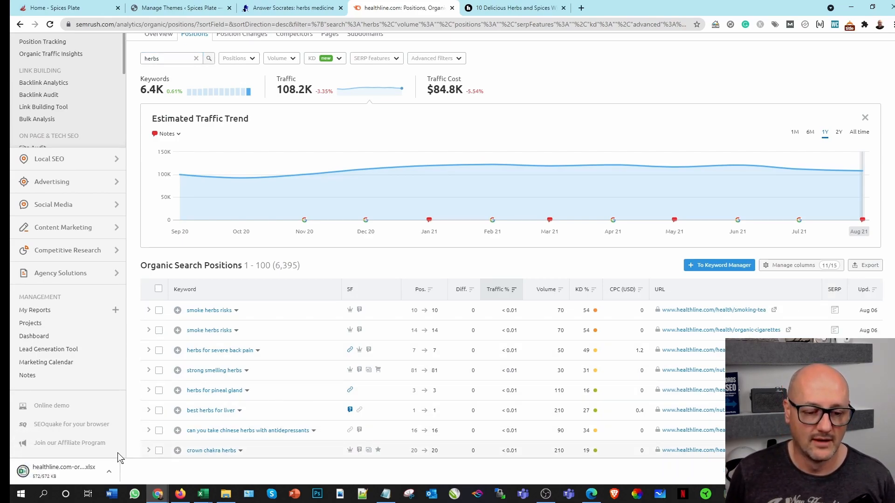
click(46, 471)
click(261, 390)
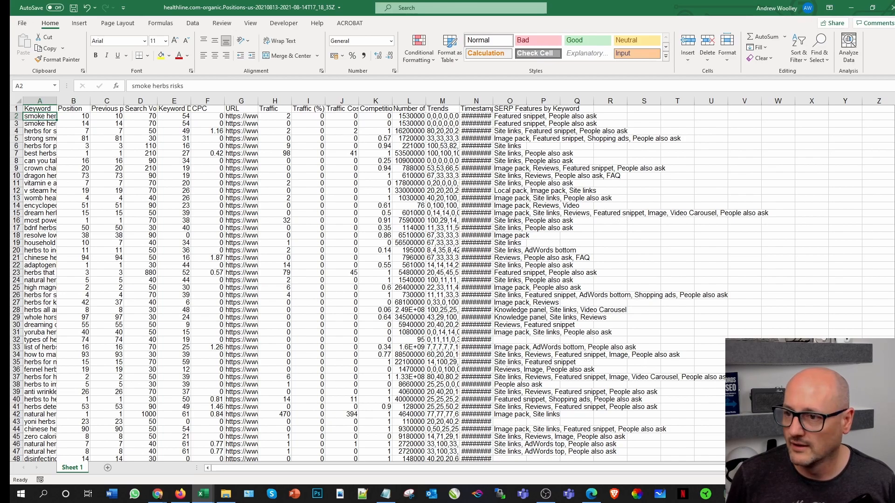
Step: Copy all the exported herbs data rows below the headers, from A2 through O6396
scroll(601, 458, down, 20)
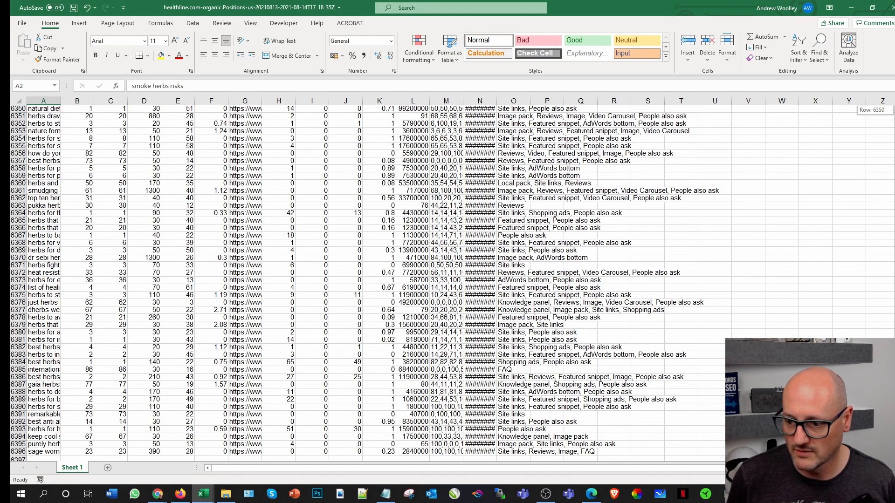
shift+click(512, 452)
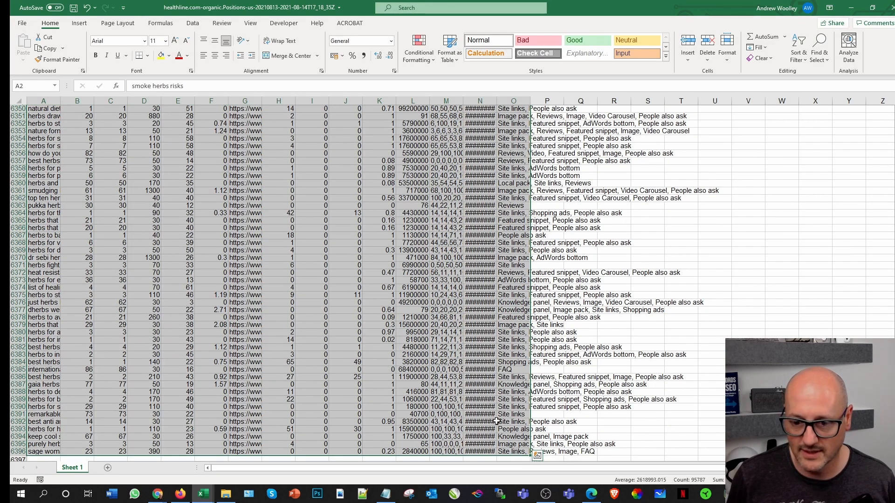
click(47, 49)
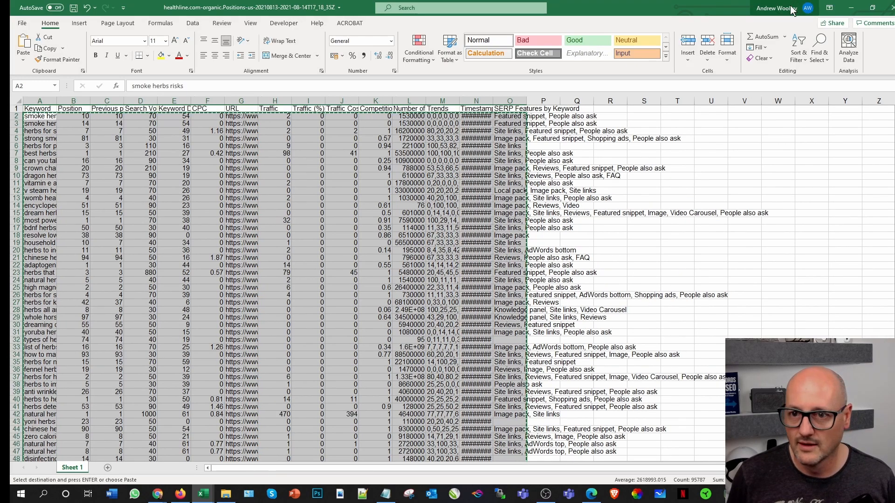
Step: Switch to the Spices Plate research workbook and paste the copied herbs rows into the Keywords sheet starting at cell B3180
mouse_move(203, 493)
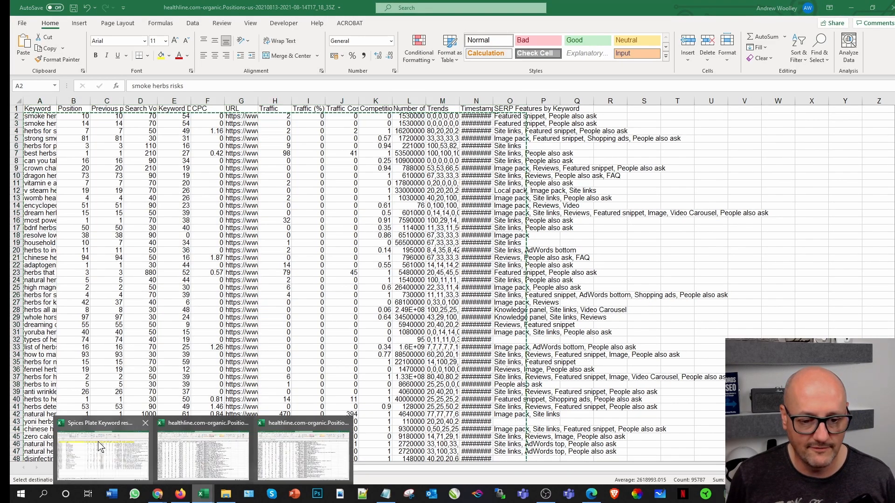
click(112, 433)
click(119, 381)
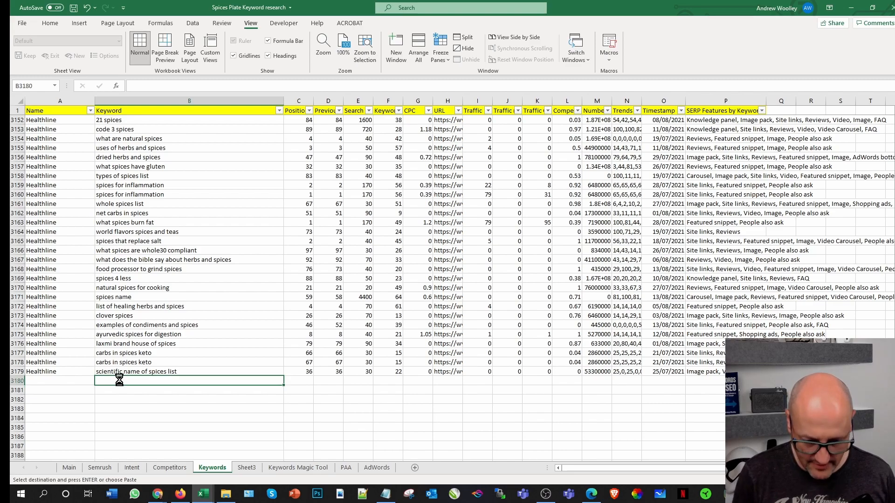
key(ctrl+v)
Step: Fill Healthline down the Name column from A3179 through row 9574, and save the workbook
click(65, 372)
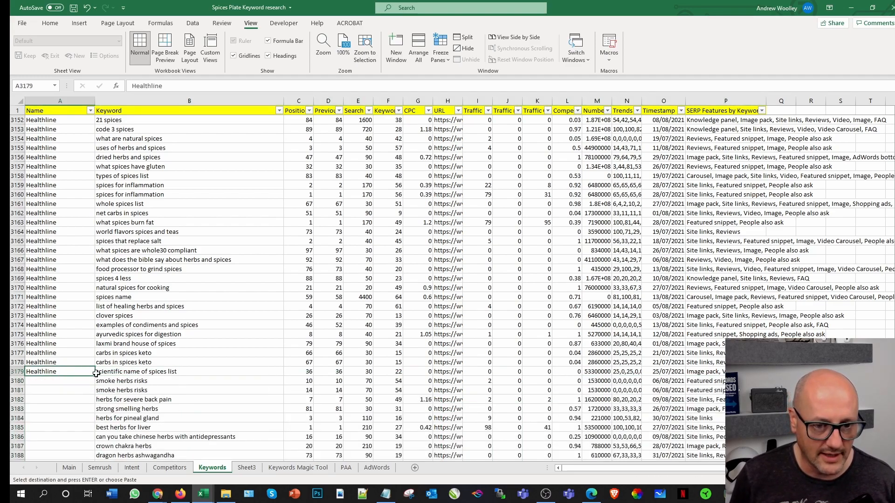
double_click(94, 376)
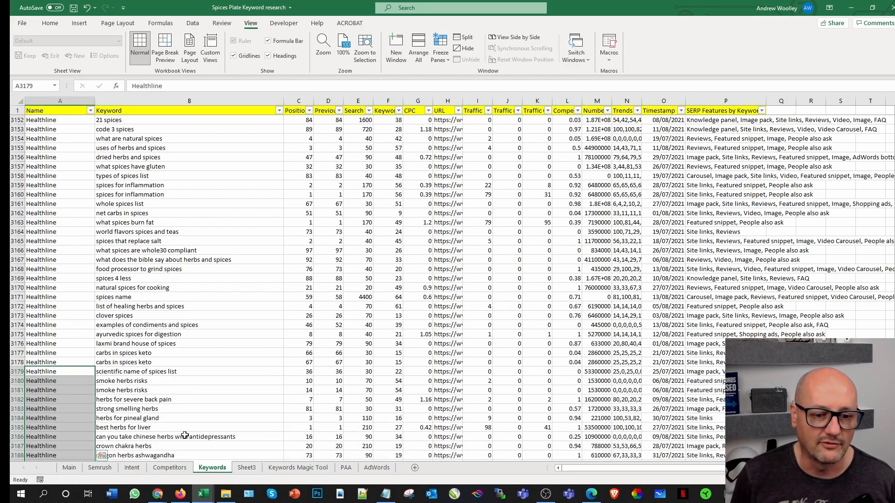
drag(894, 224, 894, 450)
scroll(420, 380, down, 3)
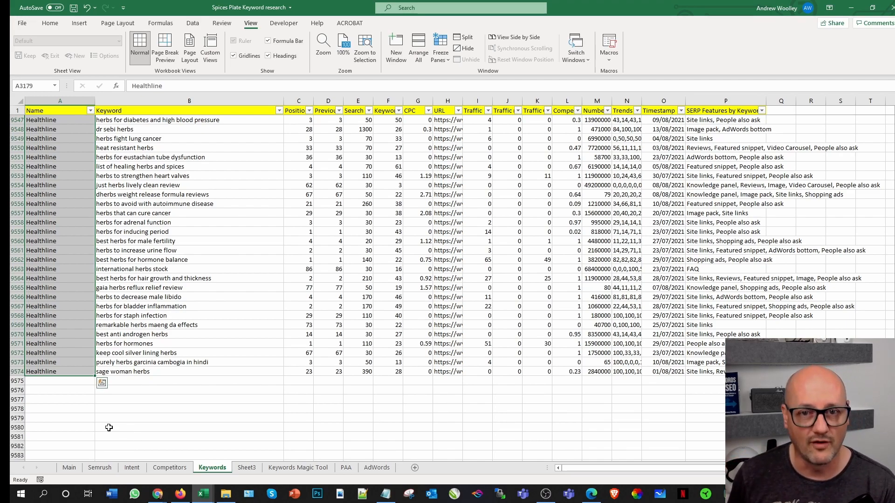
click(74, 8)
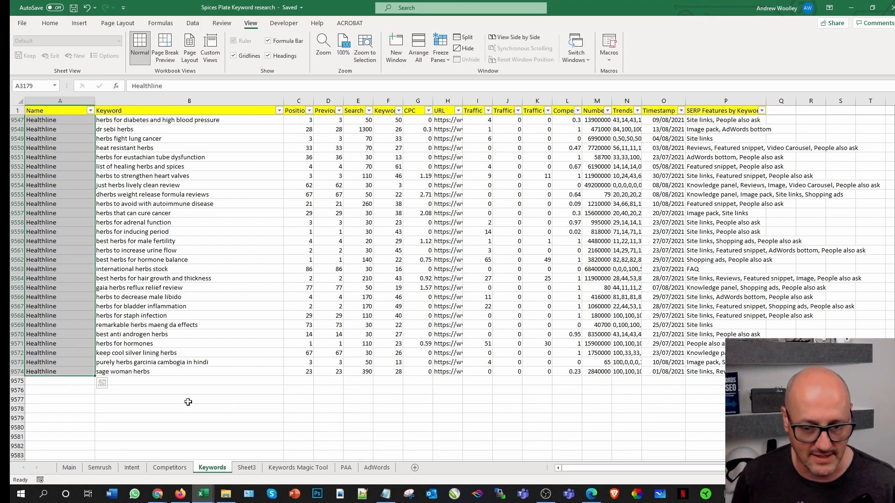
Step: Review the workbook's Competitors sheet, and open the organic competitors report for healthline.com in Semrush in Chrome
mouse_move(164, 497)
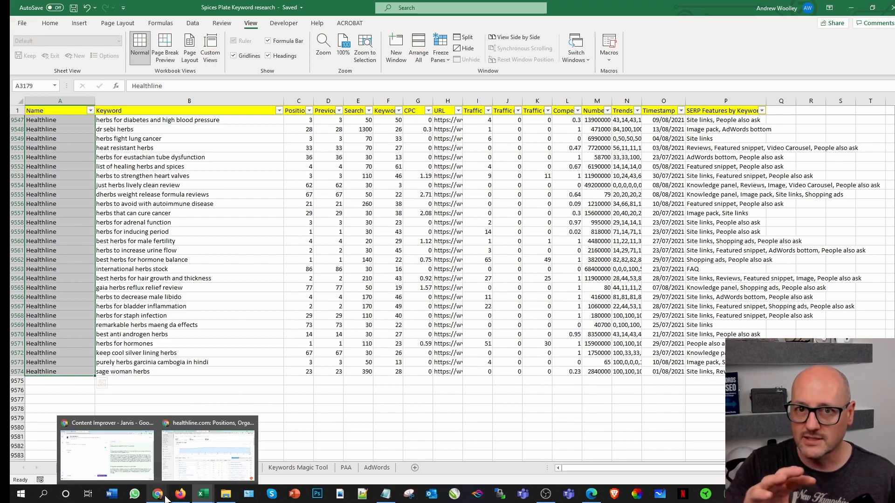
click(329, 380)
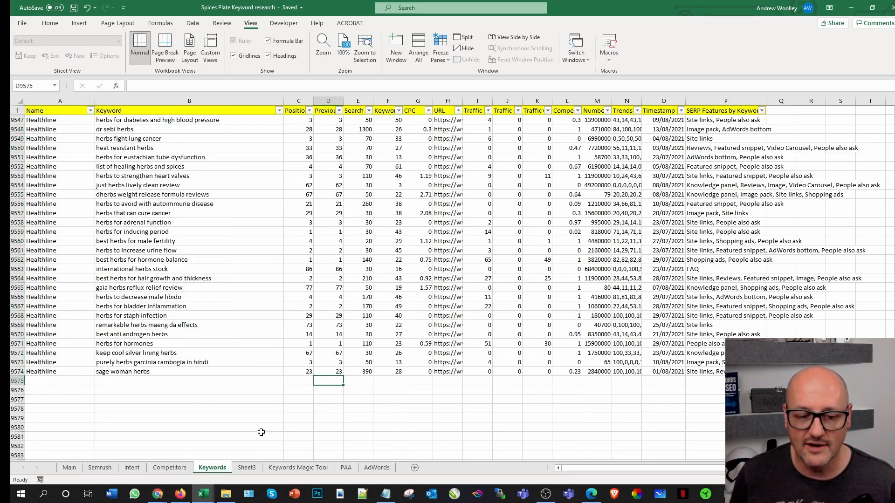
click(160, 470)
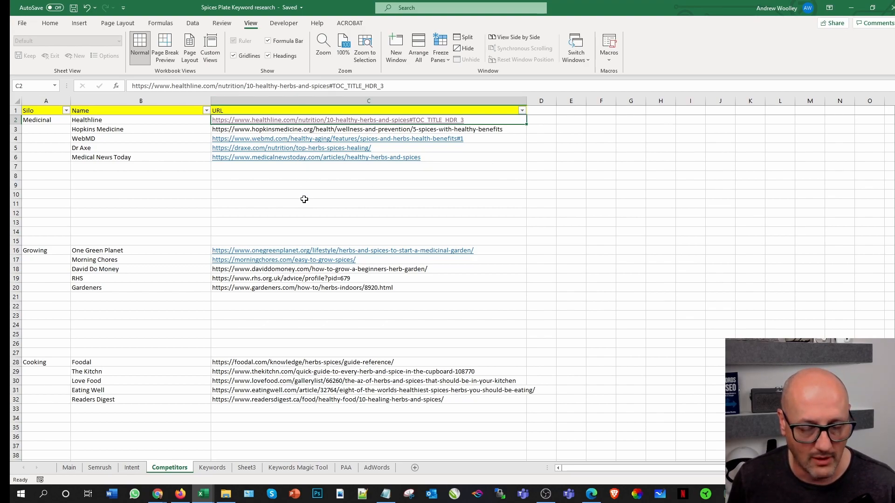
mouse_move(157, 496)
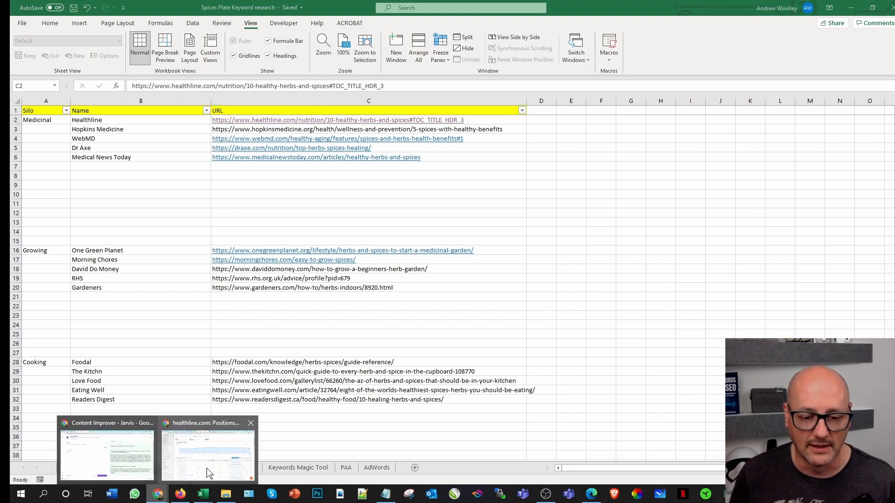
click(210, 466)
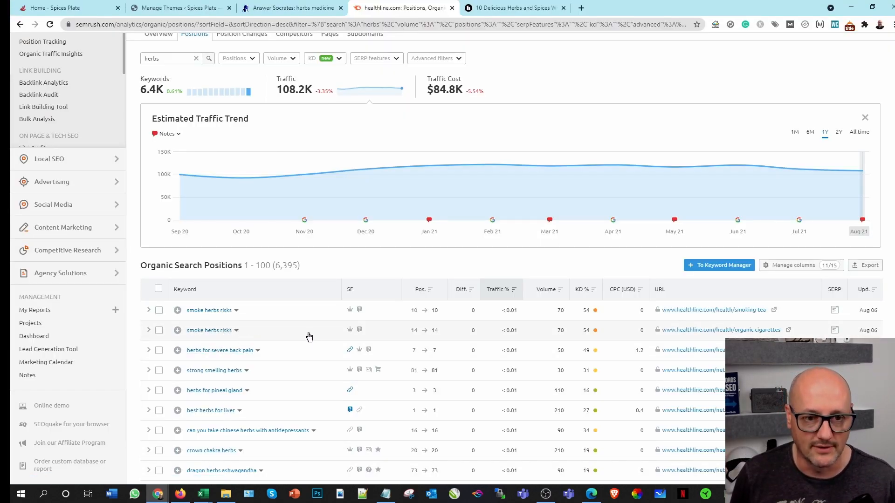
scroll(281, 320, up, 4)
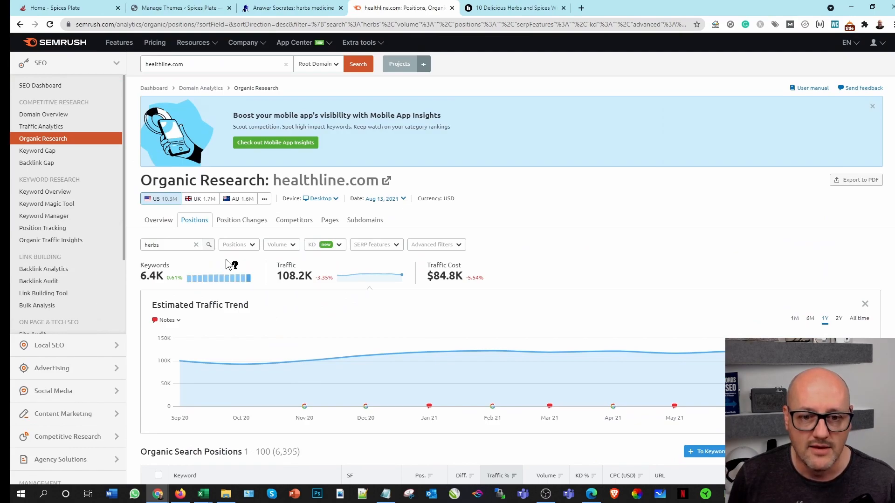
click(289, 222)
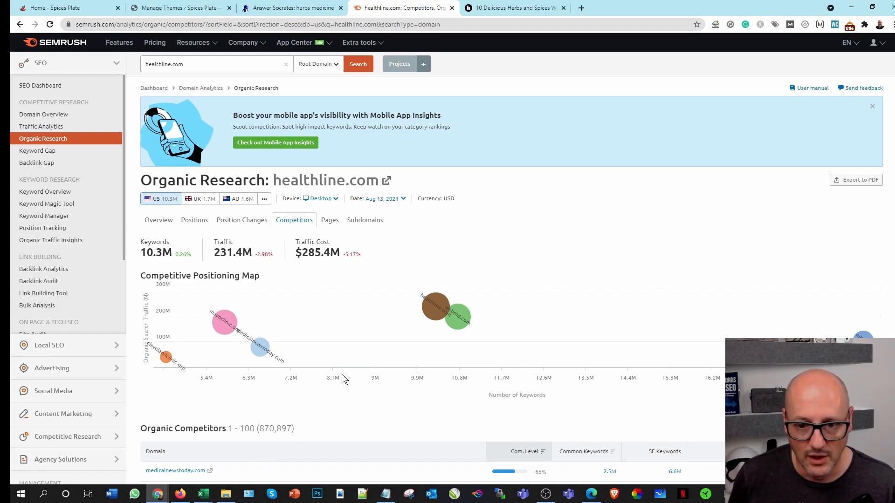
Step: Compare the domains on Semrush's Competitive Positioning Map, such as webmd.com and clevelandclinic.org, with the medicinal competitors listed in the Excel research workbook
mouse_move(460, 320)
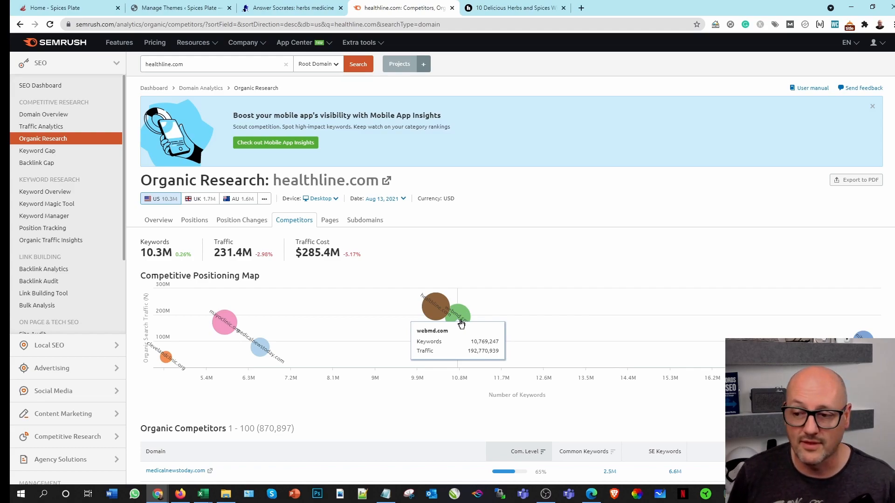
mouse_move(203, 494)
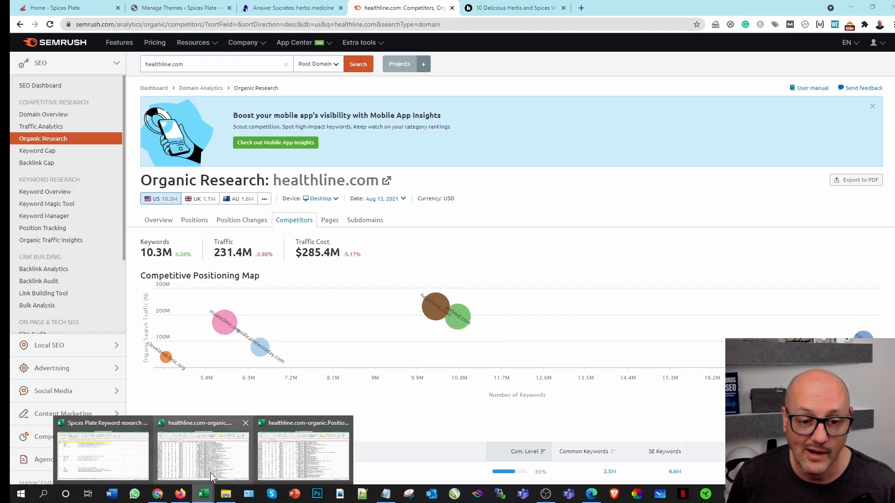
click(80, 448)
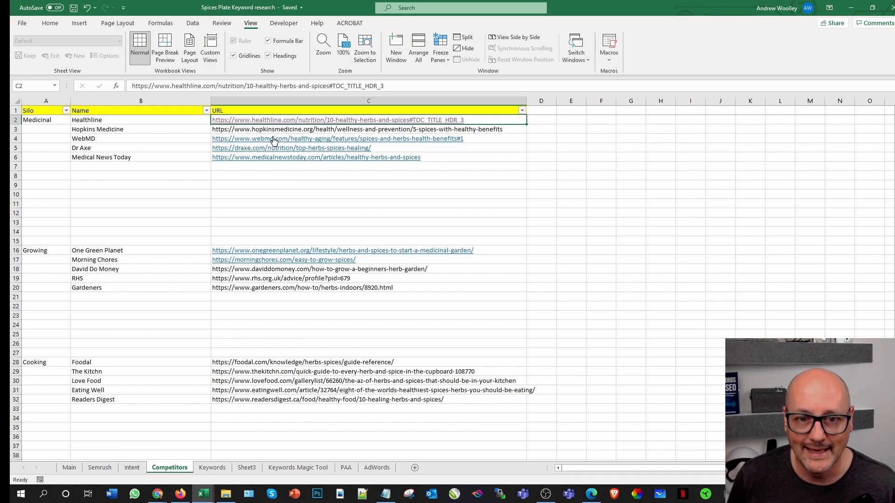
mouse_move(158, 494)
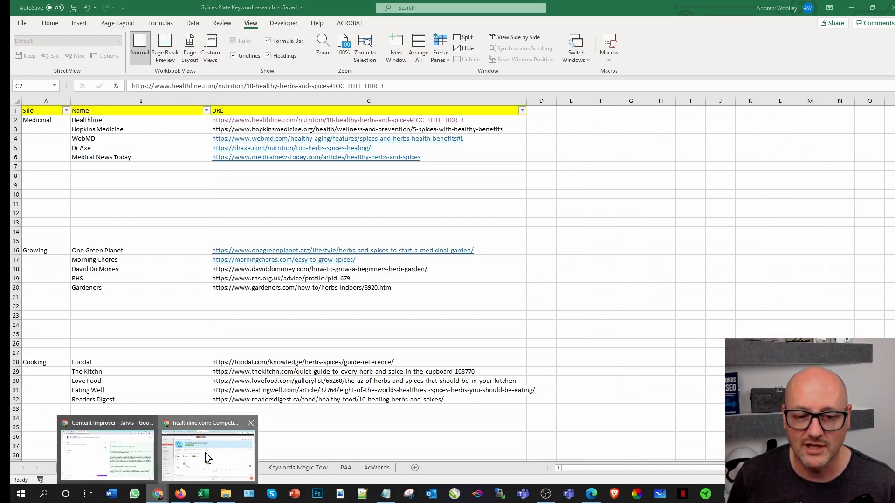
click(195, 469)
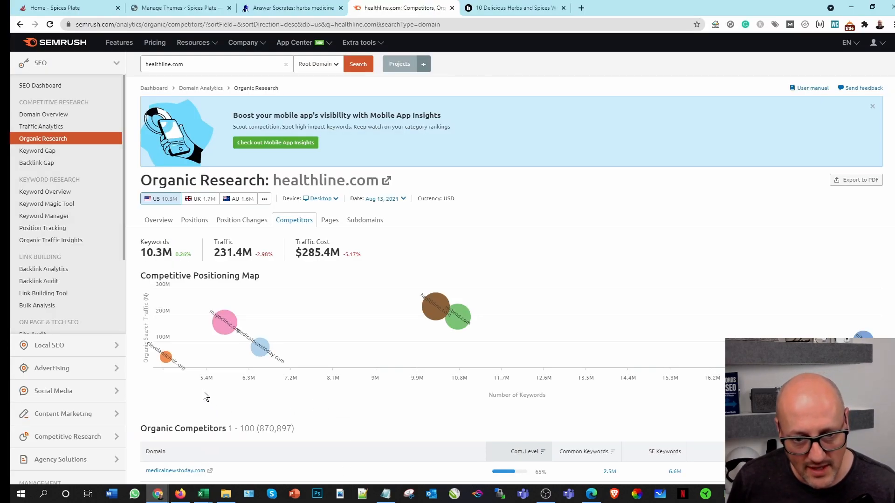
Step: Open clevelandclinic.org's organic positions report from the competitor map, filtered for herbs, and review its ranking keywords
click(168, 360)
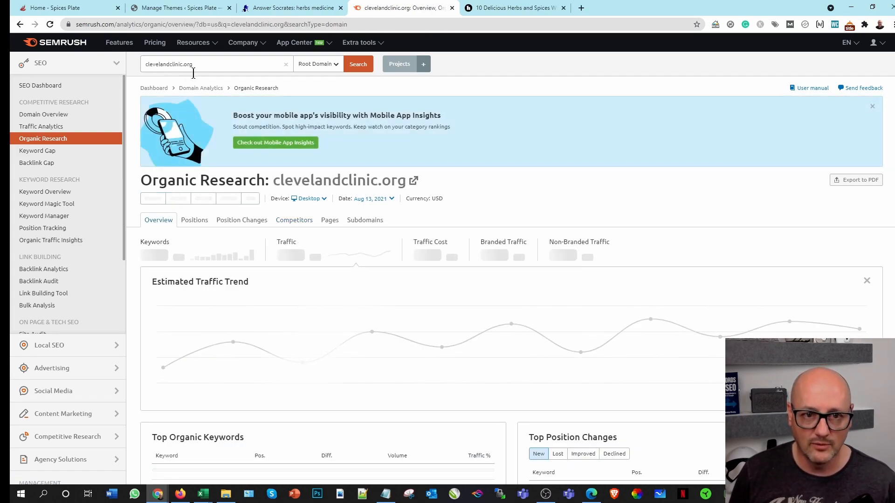
click(196, 221)
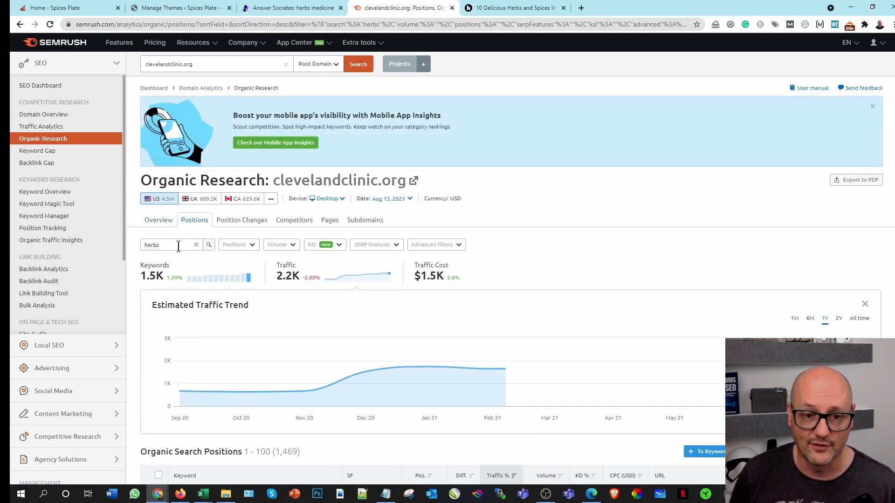
scroll(146, 243, down, 1)
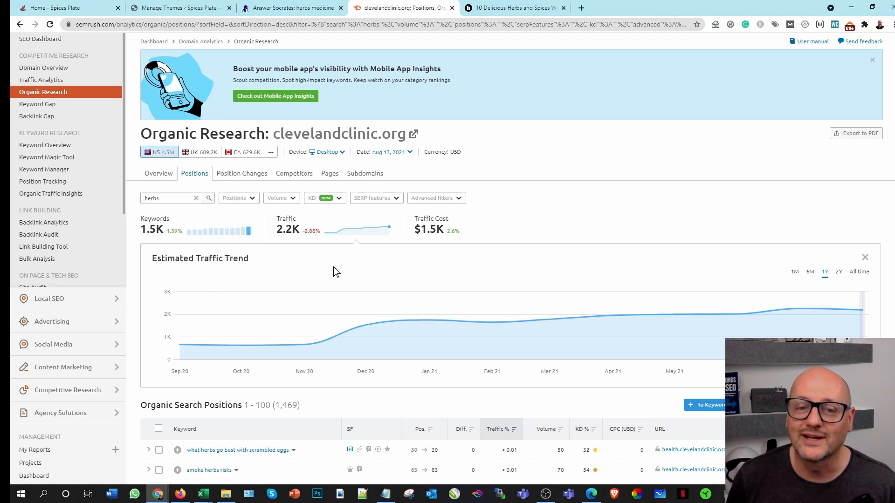
scroll(410, 231, down, 5)
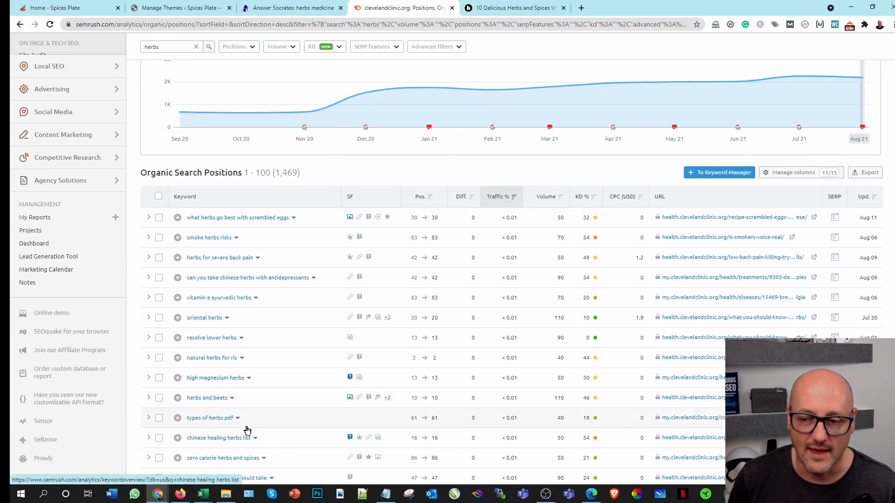
scroll(244, 426, up, 5)
scroll(247, 416, up, 1)
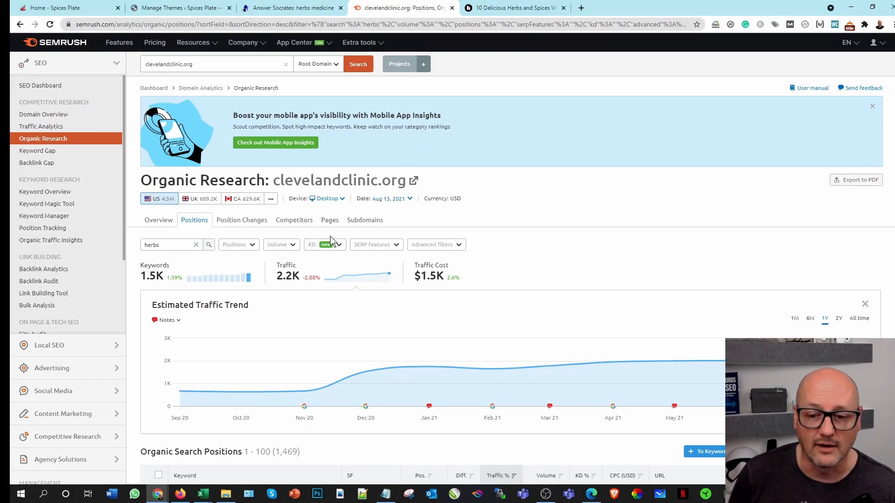
scroll(331, 240, down, 5)
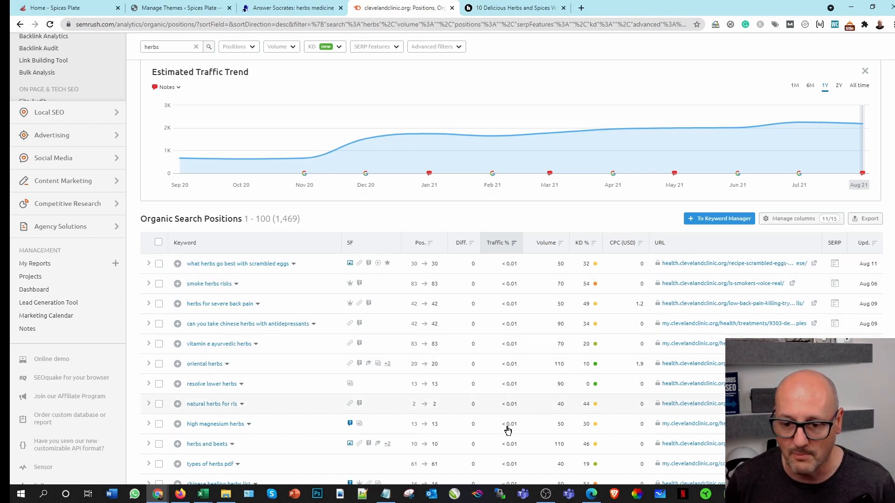
scroll(505, 434, up, 5)
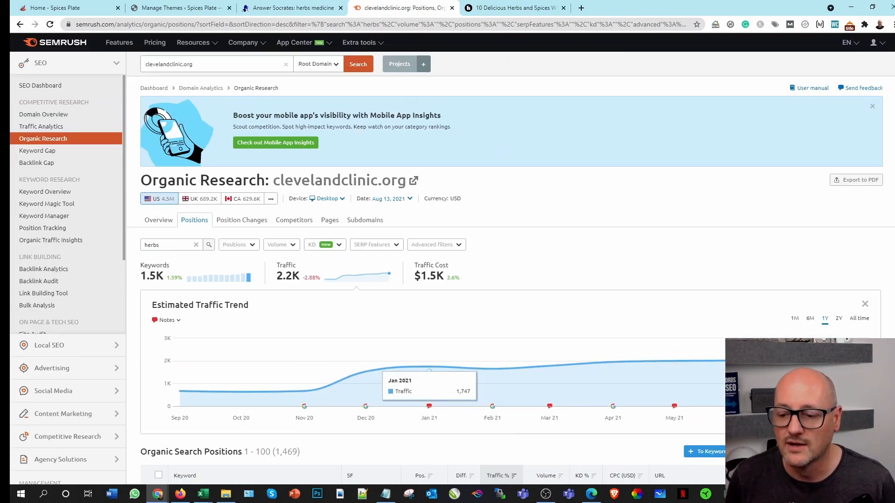
Step: Export all of clevelandclinic.org's herbs positions in Excel format and open the exported file
scroll(817, 149, down, 5)
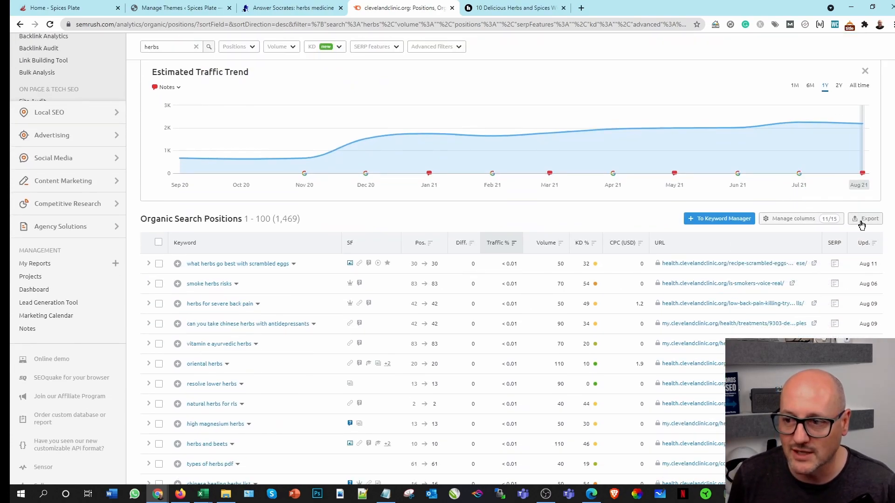
click(862, 220)
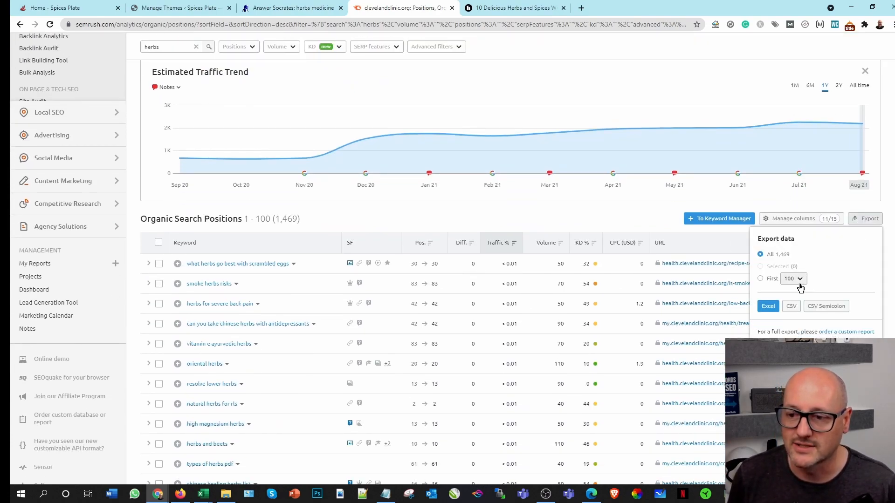
click(768, 306)
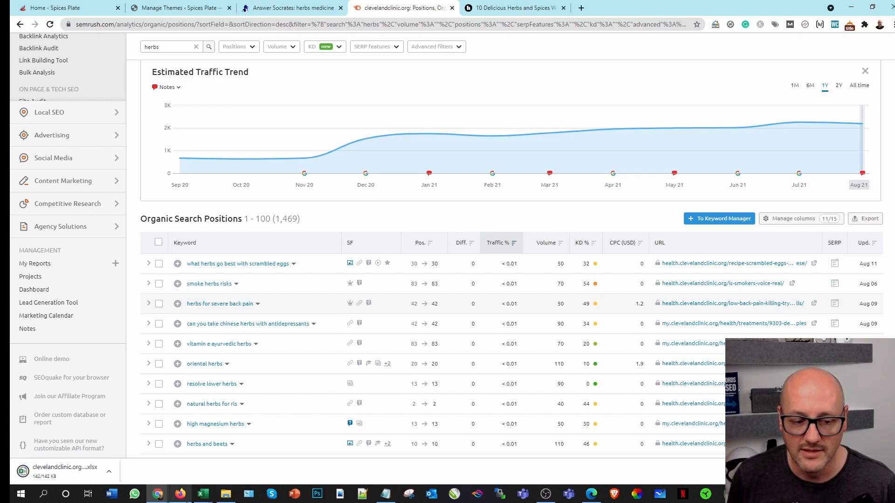
click(202, 494)
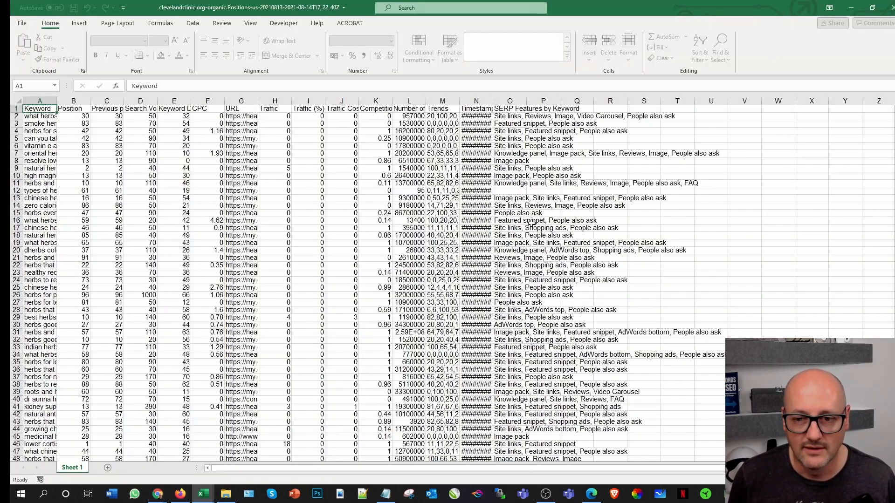
Step: Copy the exported Cleveland Clinic data without its header row, from cell A2 through Q1470
click(32, 116)
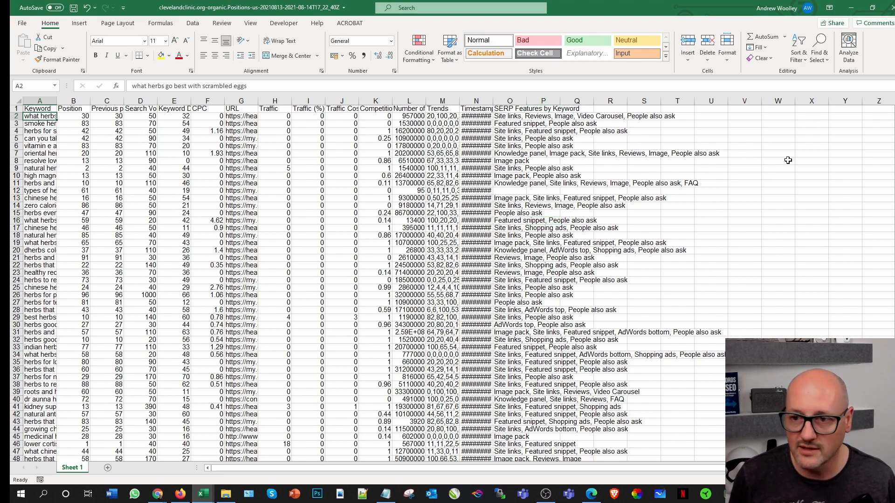
drag(894, 112, 894, 261)
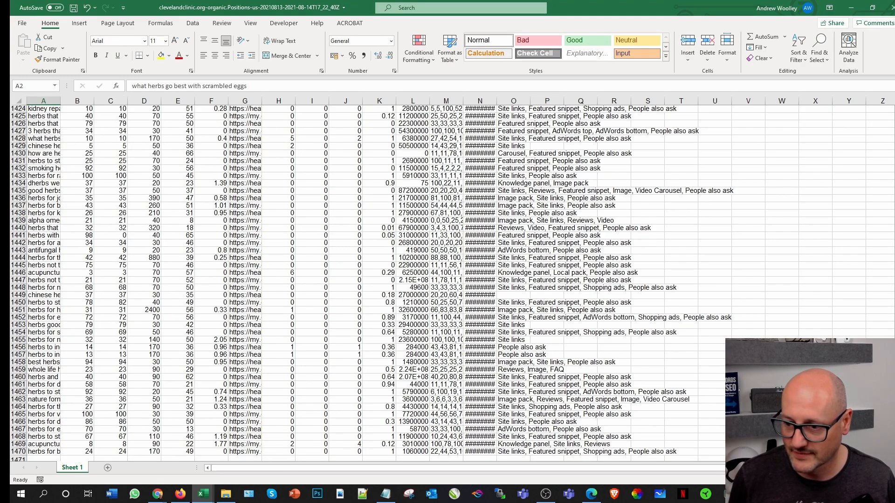
shift+click(580, 450)
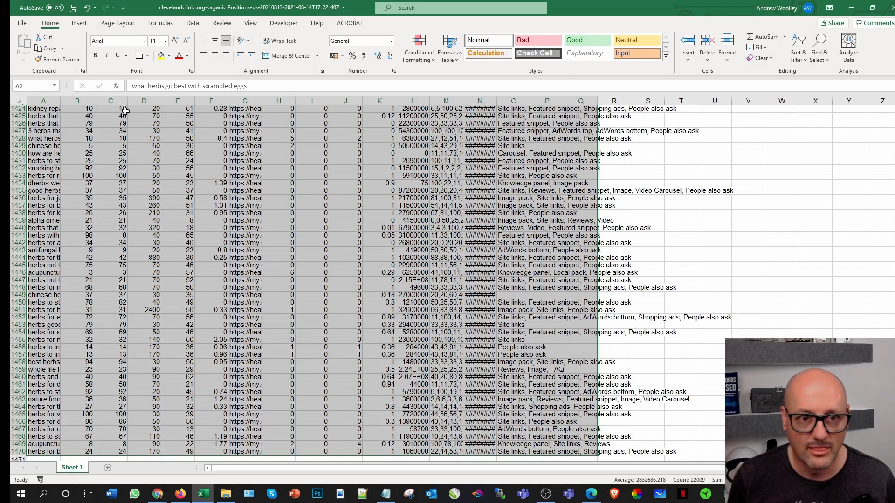
click(48, 48)
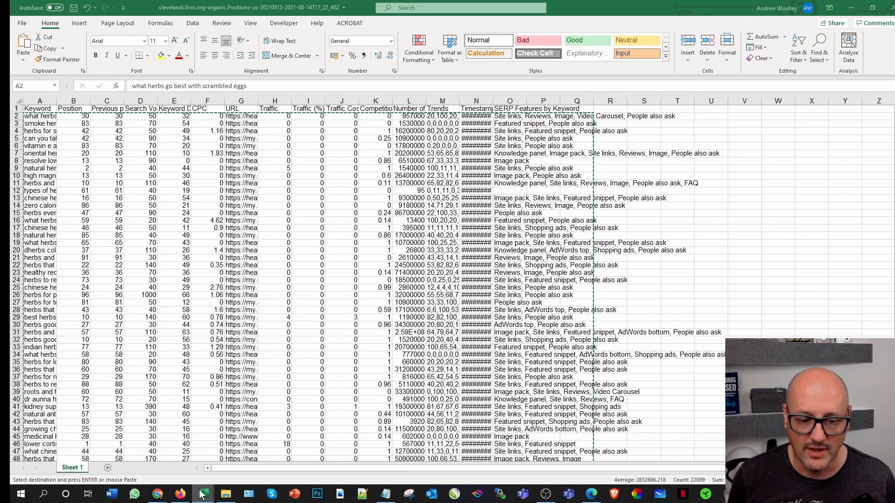
Step: Switch to the Spices Plate research workbook and paste the copied rows into the Keywords sheet starting at cell B9575
mouse_move(201, 495)
click(250, 448)
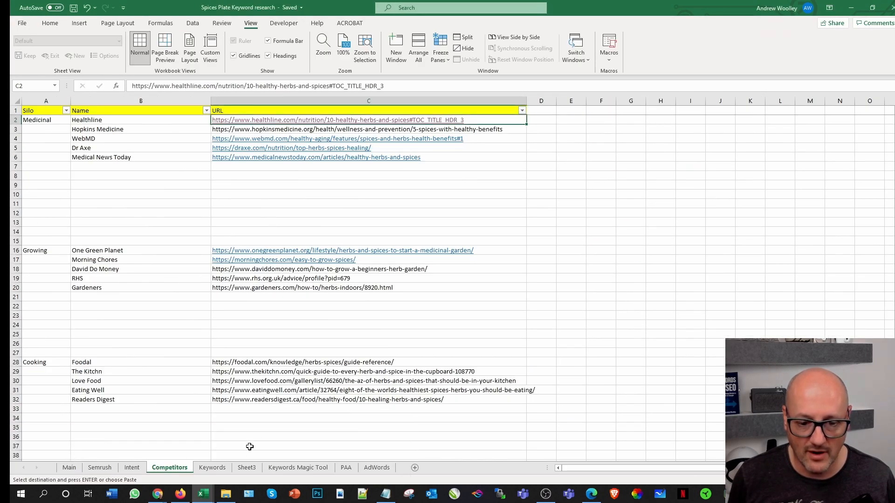
click(212, 468)
click(106, 380)
key(ctrl+v)
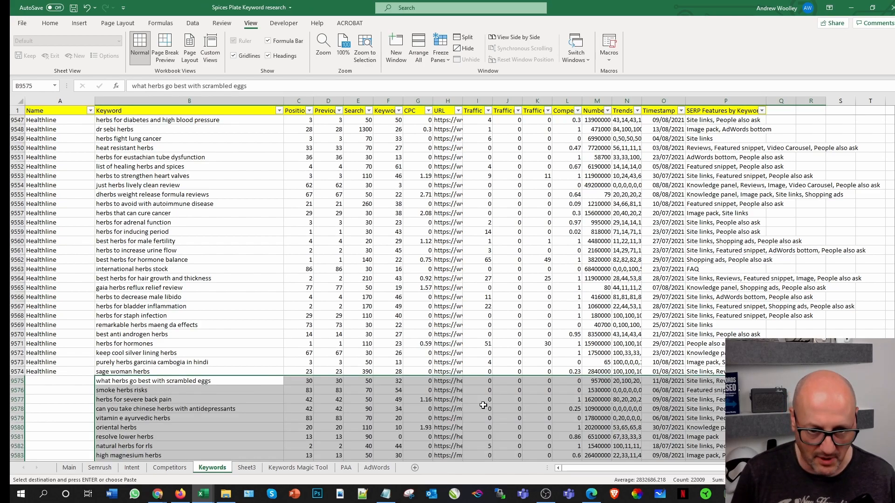
Step: Enter Cleveland Clinic in cell A9575 and fill it down the Name column alongside the pasted rows
click(34, 381)
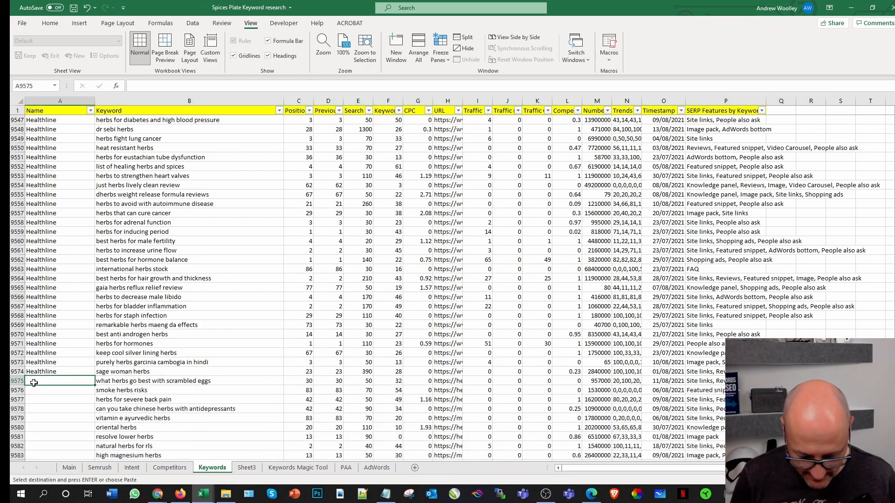
text(Cleveland Clinic)
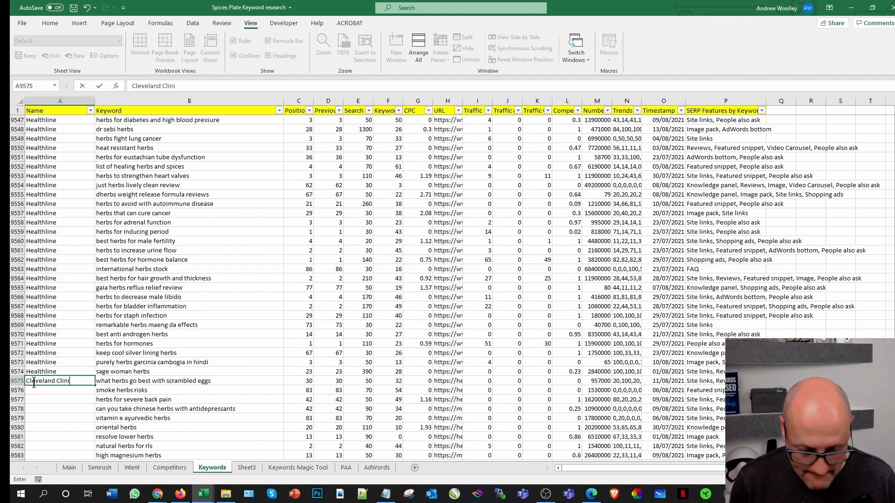
double_click(95, 385)
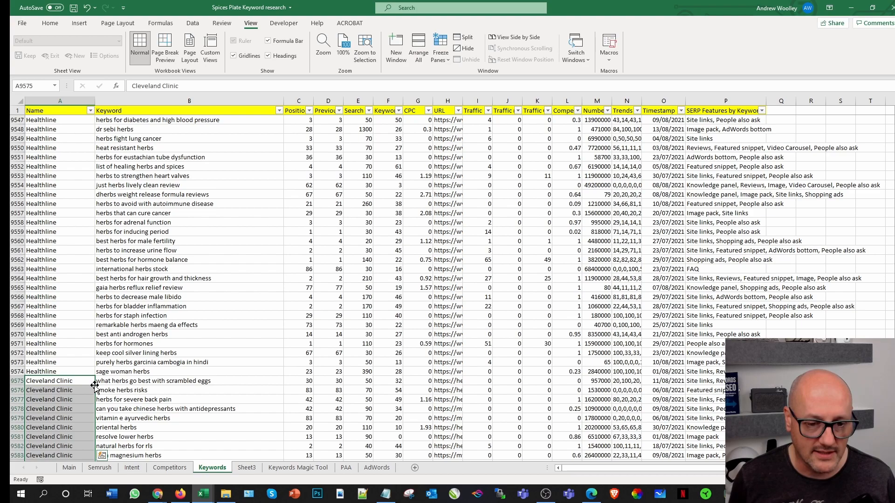
Step: Add Cleveland Clinic as a medicinal competitor in cell B7 of the Competitors sheet
click(170, 468)
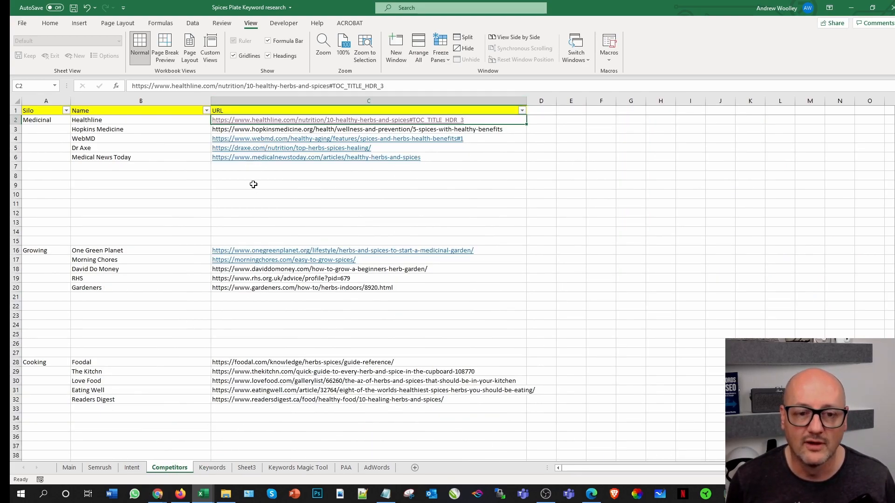
click(230, 165)
click(144, 169)
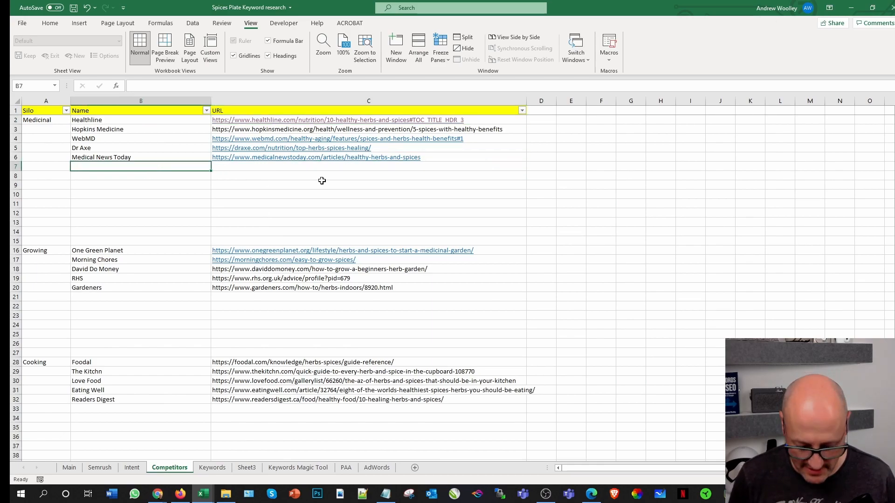
text(Cl)
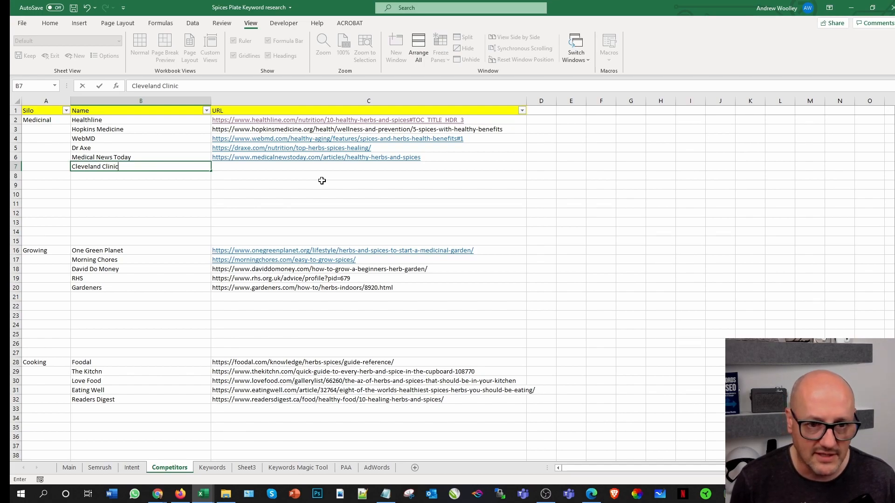
text(eveland Clinic)
click(256, 169)
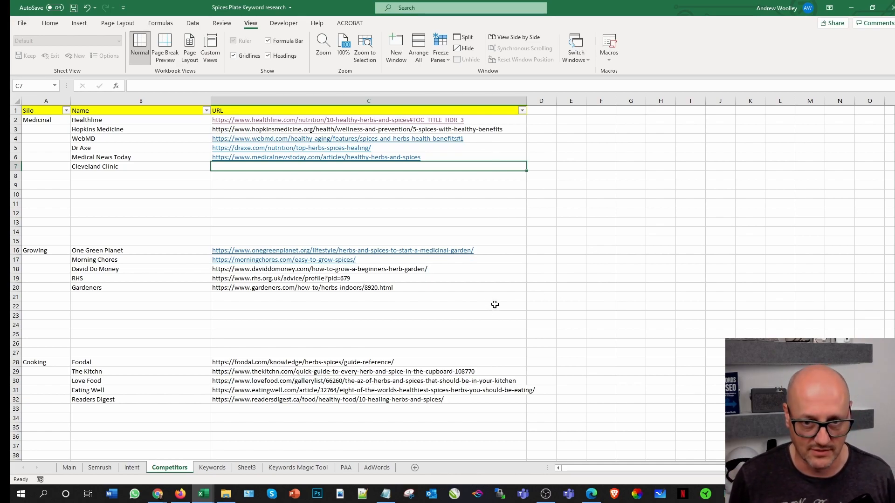
Step: Copy the domain clevelandclinic.org from Semrush in Chrome and paste it into cell C7 of the Excel workbook's Competitors sheet
click(159, 495)
click(214, 449)
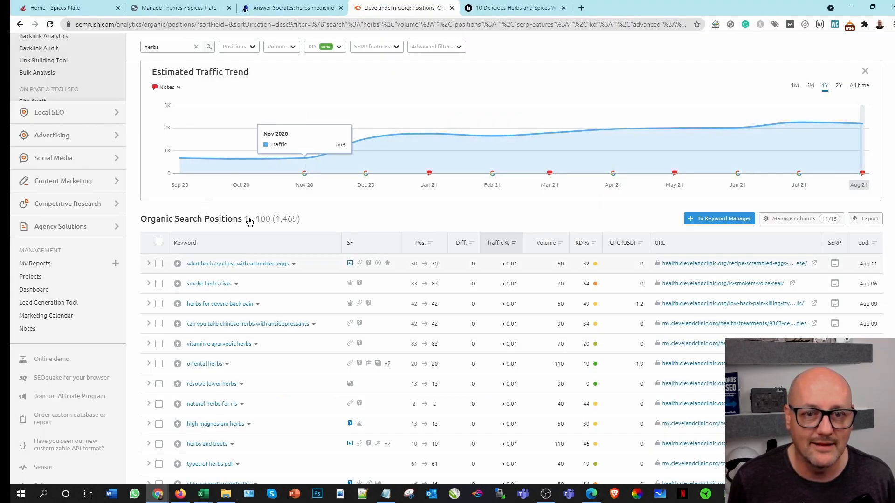
scroll(300, 180, up, 5)
scroll(300, 179, up, 2)
click(195, 65)
double_click(195, 65)
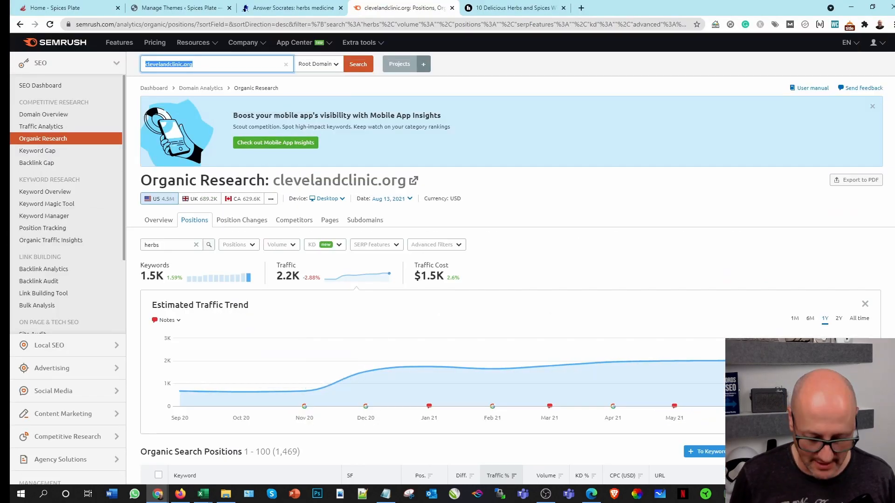
click(195, 495)
click(89, 445)
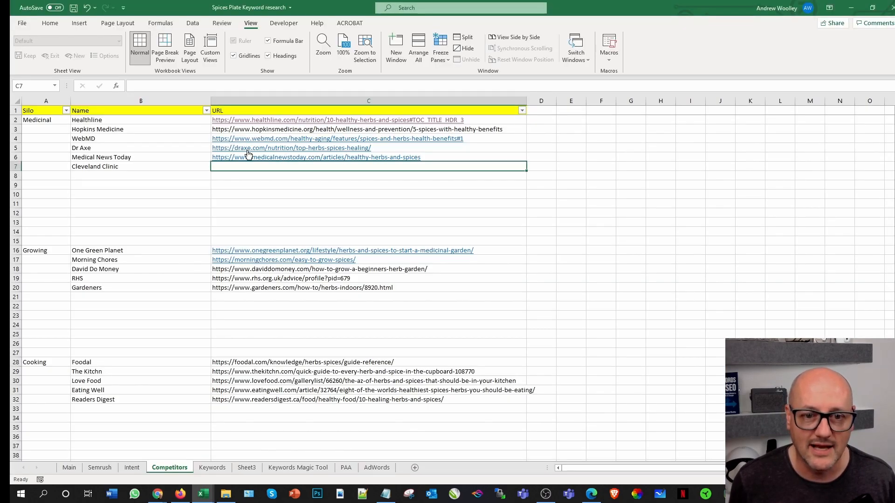
key(ctrl+v)
click(298, 202)
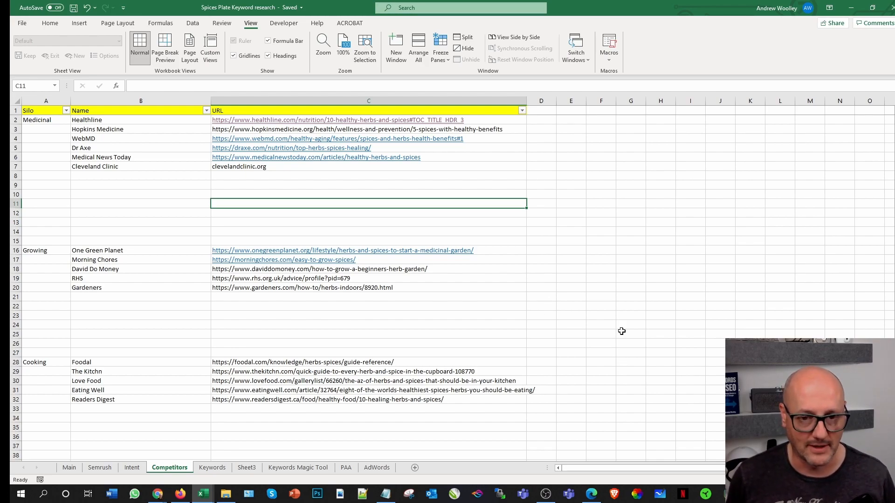
Step: Switch to Chrome, search Google for "herbs medicine" in a new tab, and look through the ranking sites for further competitors
mouse_move(163, 492)
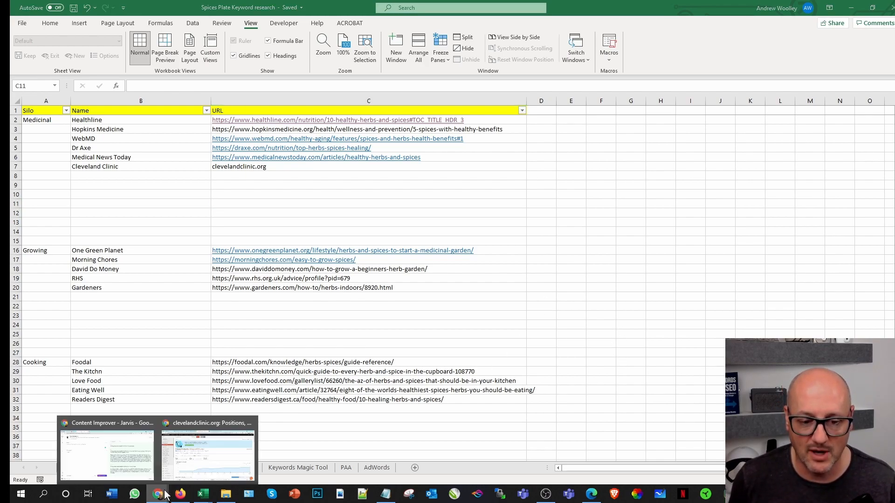
click(205, 455)
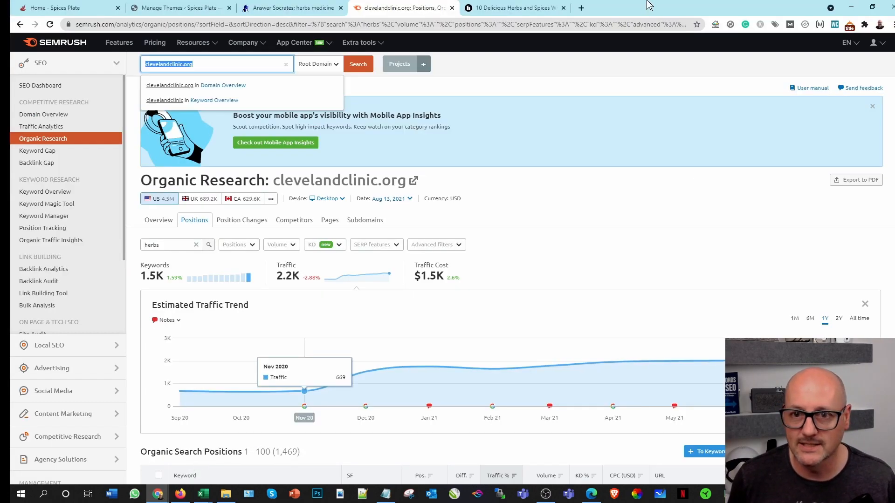
click(581, 8)
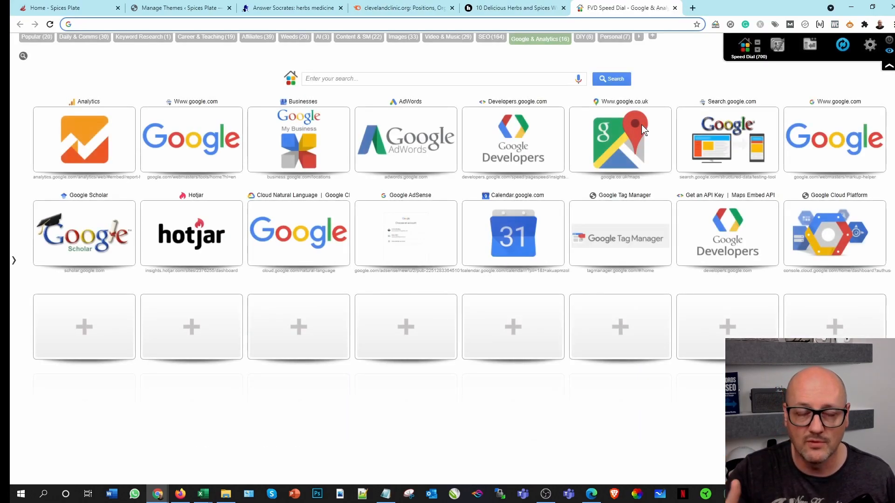
text(her)
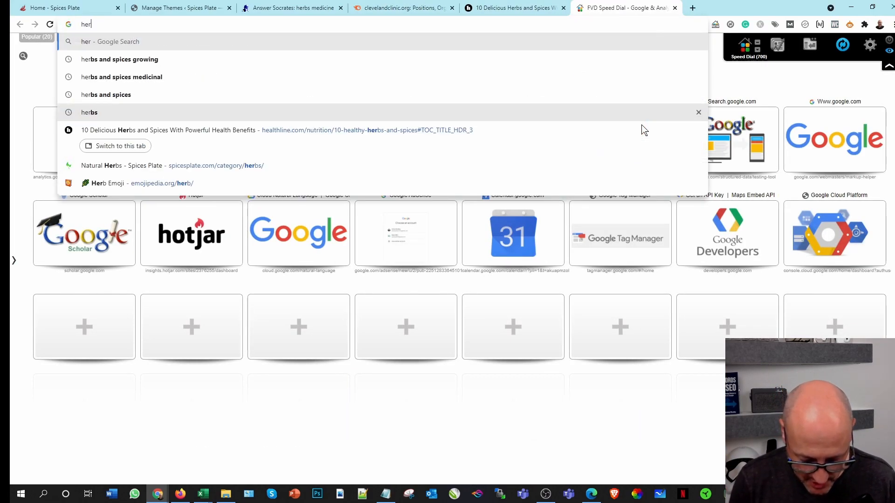
text(bs medicine)
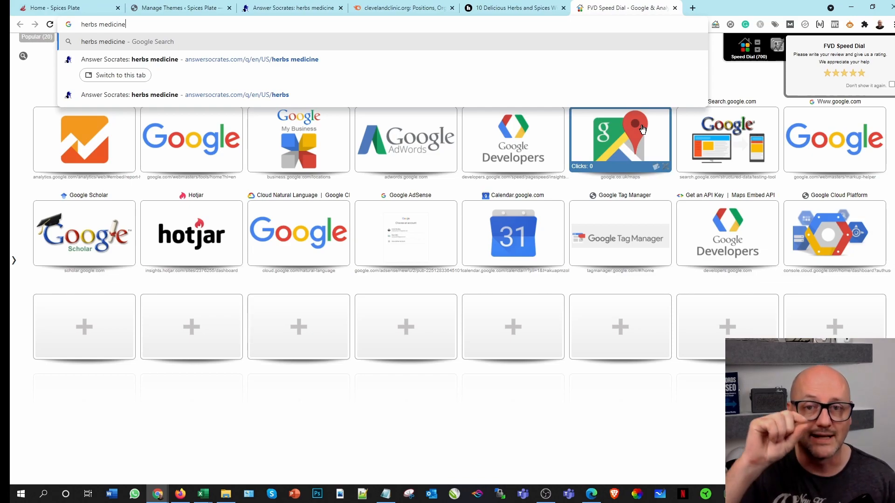
key(Return)
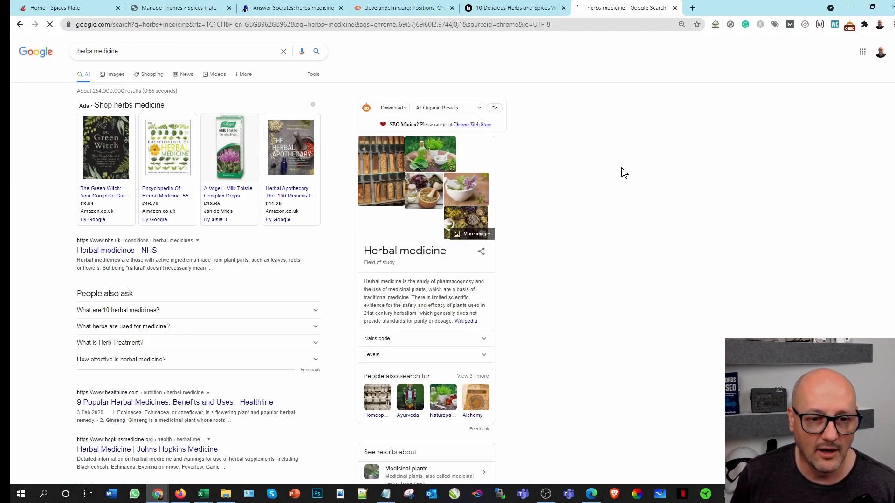
scroll(565, 294, down, 1)
scroll(565, 295, down, 3)
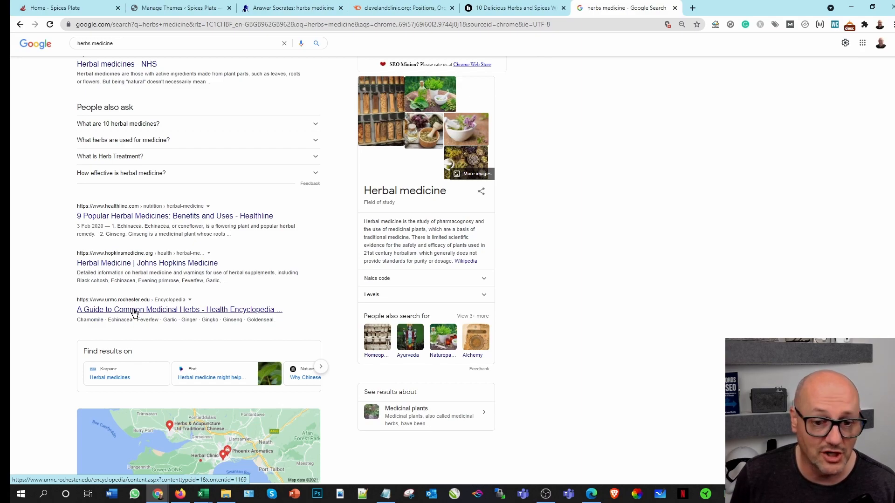
Step: Open the jamanetwork.com article "Herbs as Medicines" from the Google results and copy its domain from the address
scroll(140, 314, down, 4)
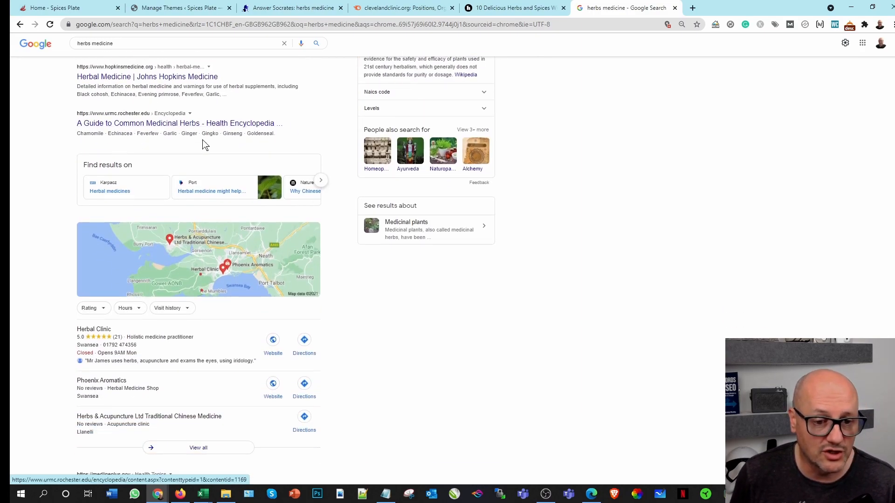
scroll(303, 289, down, 6)
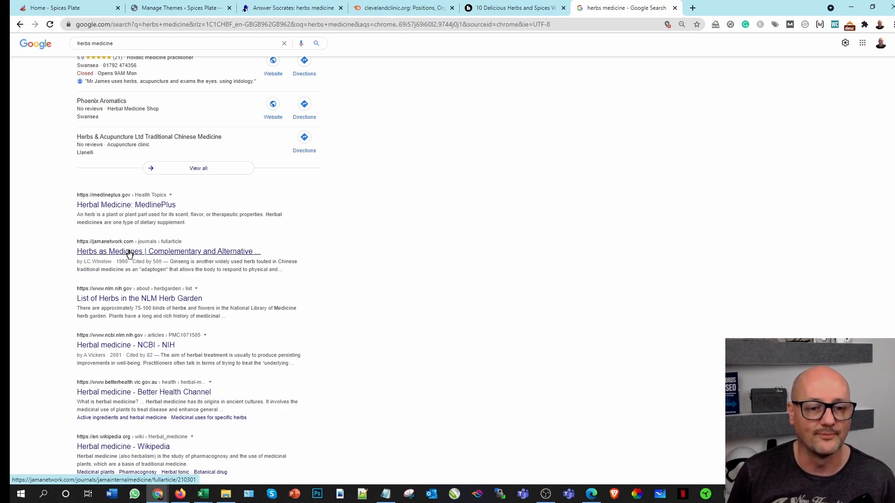
click(135, 255)
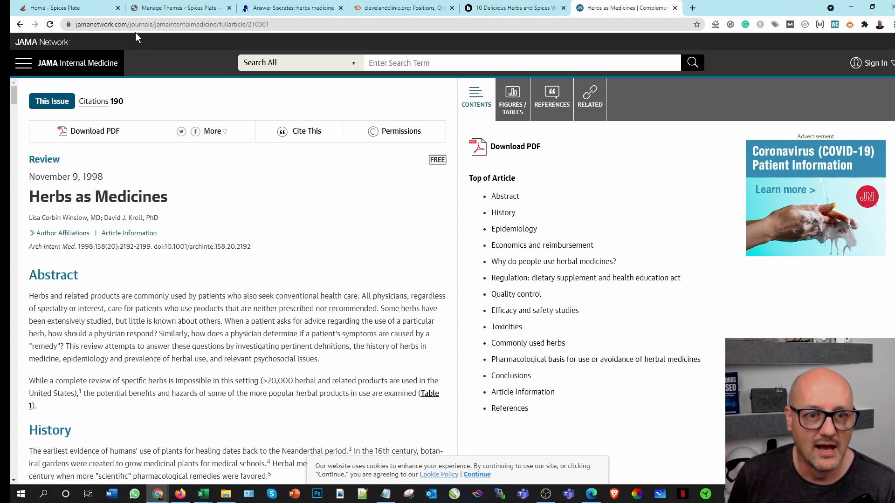
double_click(125, 26)
key(ctrl+c)
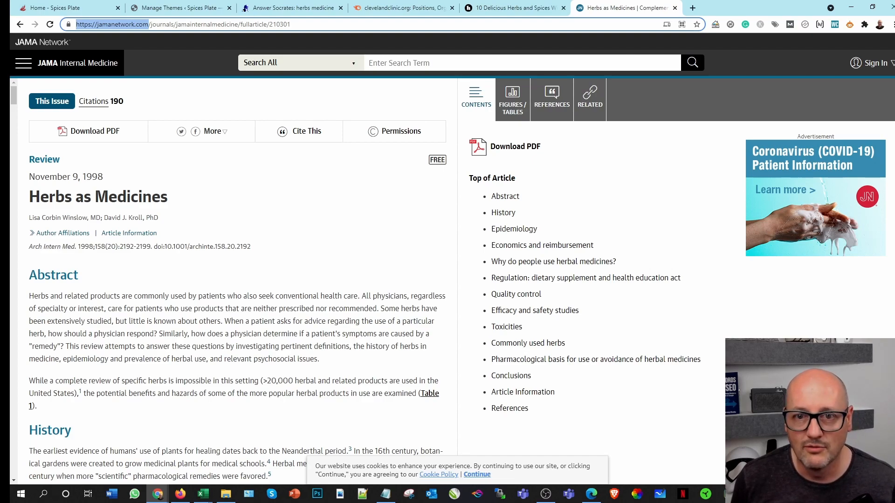
click(404, 9)
click(215, 70)
key(ctrl+v)
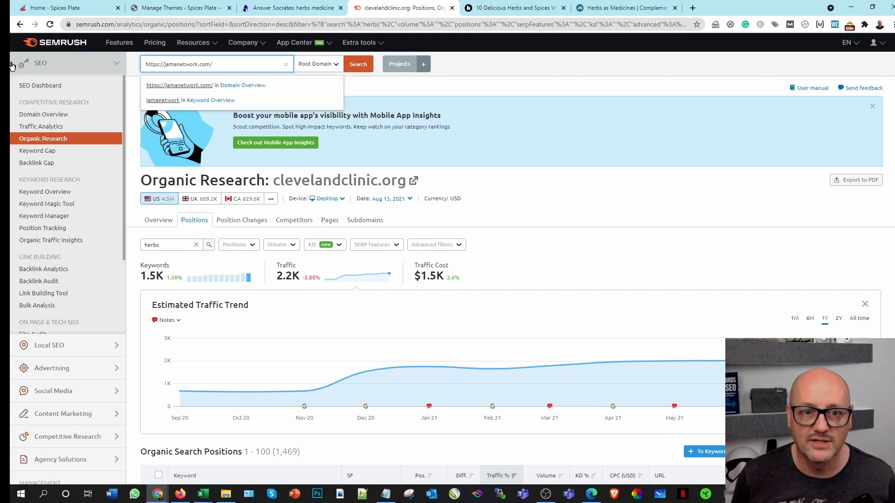
key(Return)
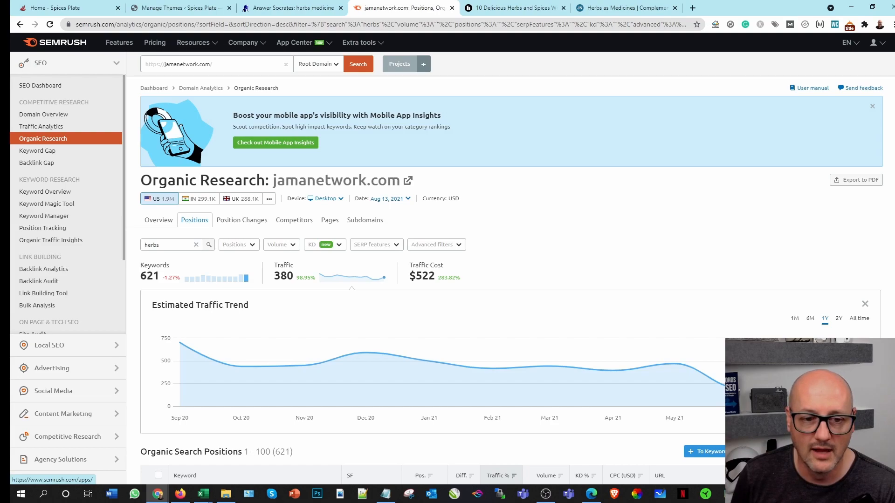
Step: Review the jamanetwork.com herbs keywords and export all of the organic search positions in Excel format
scroll(228, 287, down, 7)
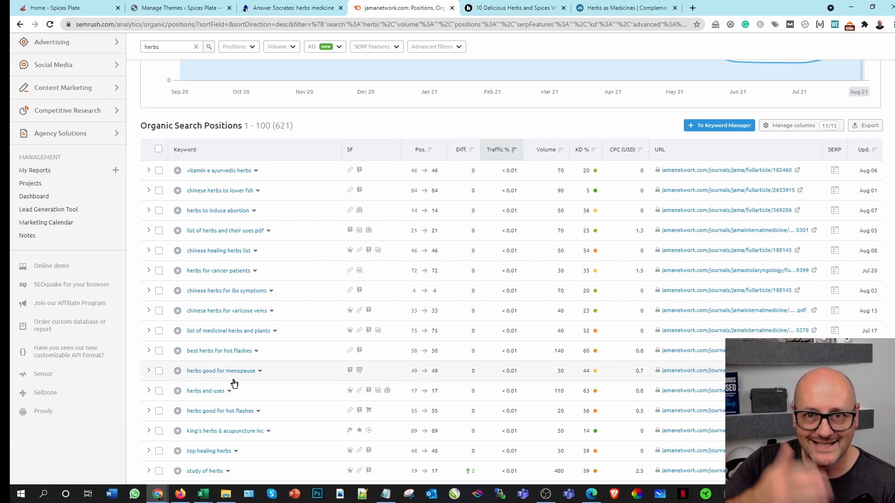
scroll(559, 270, up, 2)
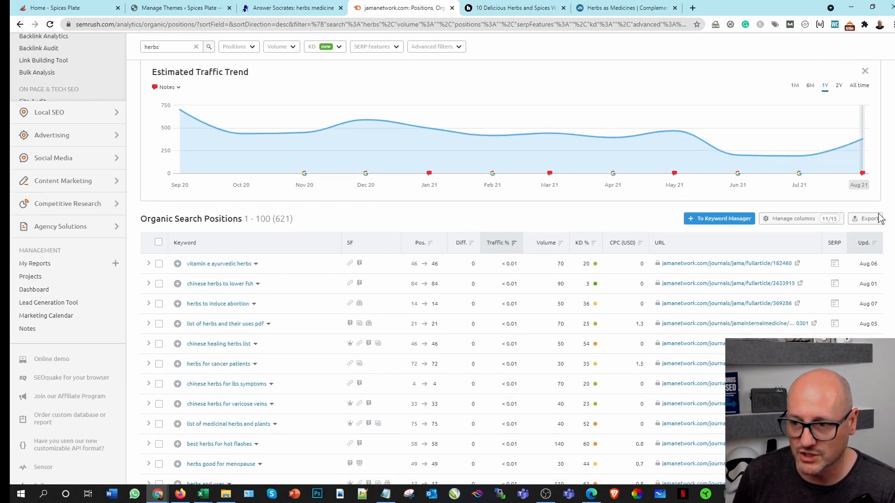
click(854, 224)
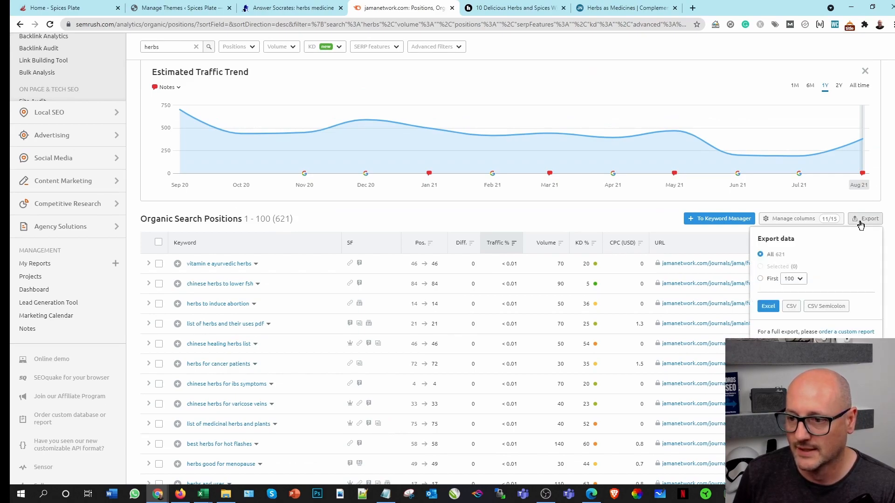
click(768, 306)
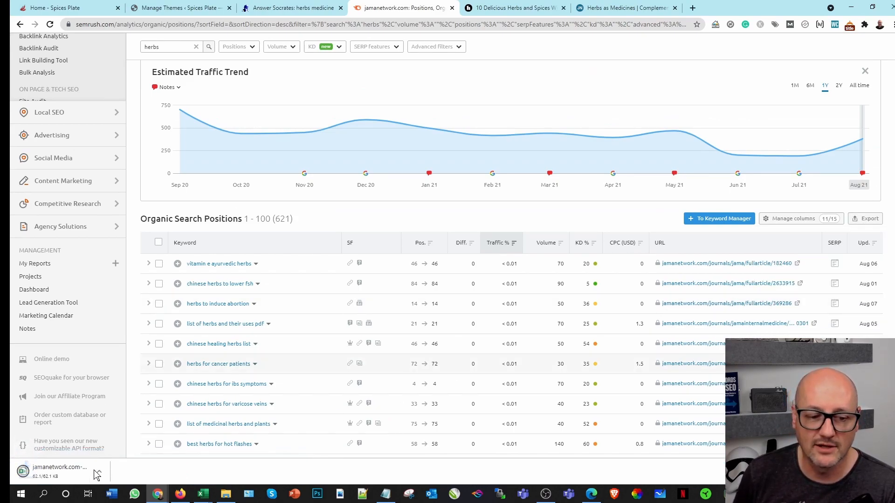
Step: Open the downloaded jamanetwork.com export in Excel and copy its data rows A2:P622 without the header
click(53, 475)
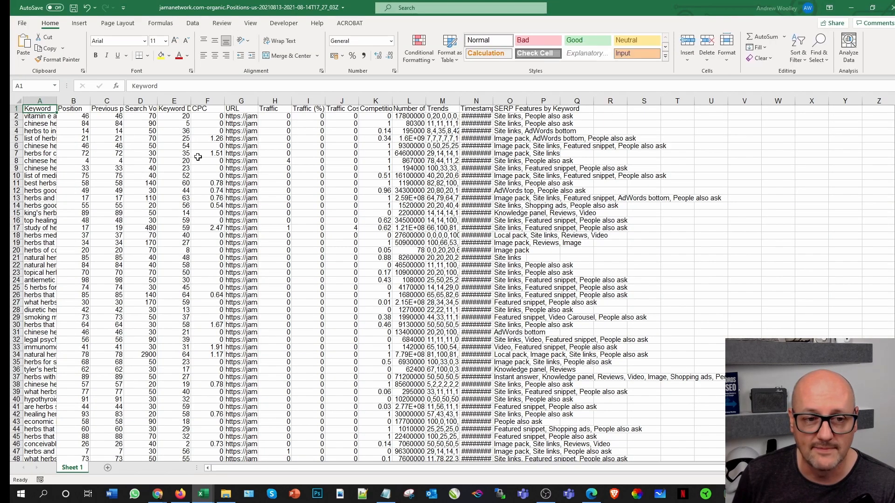
click(35, 117)
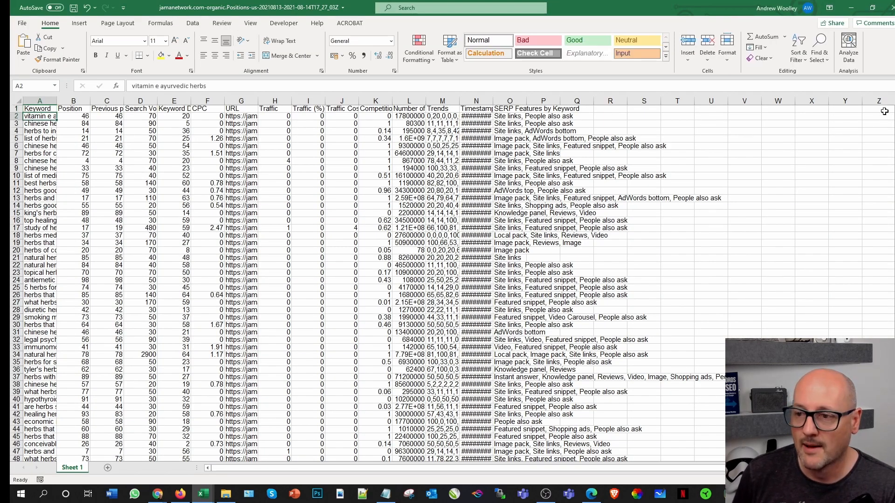
scroll(579, 419, down, 20)
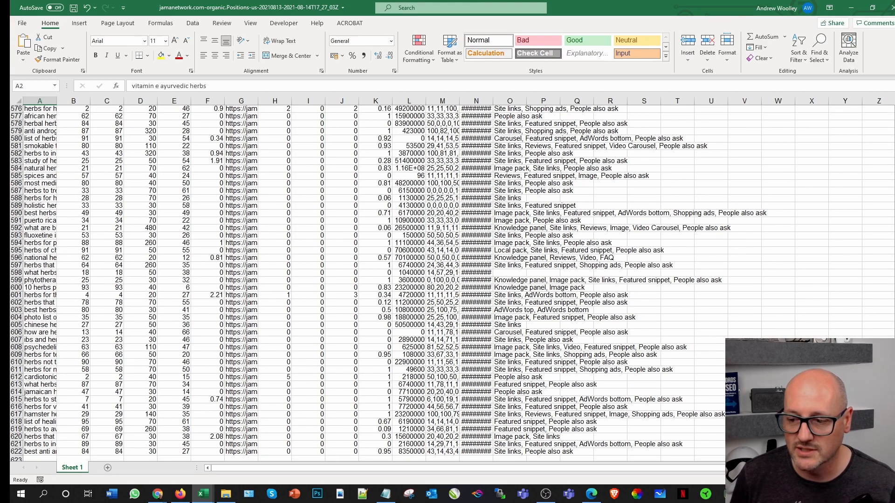
shift+click(532, 452)
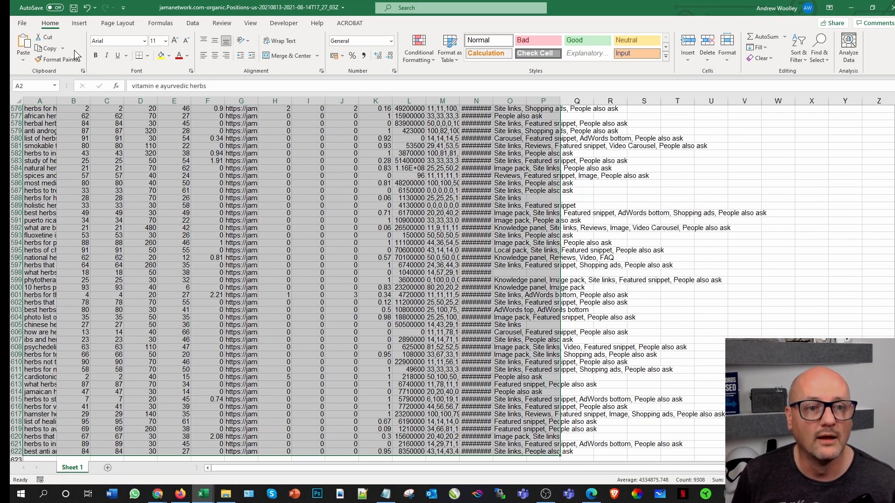
click(49, 48)
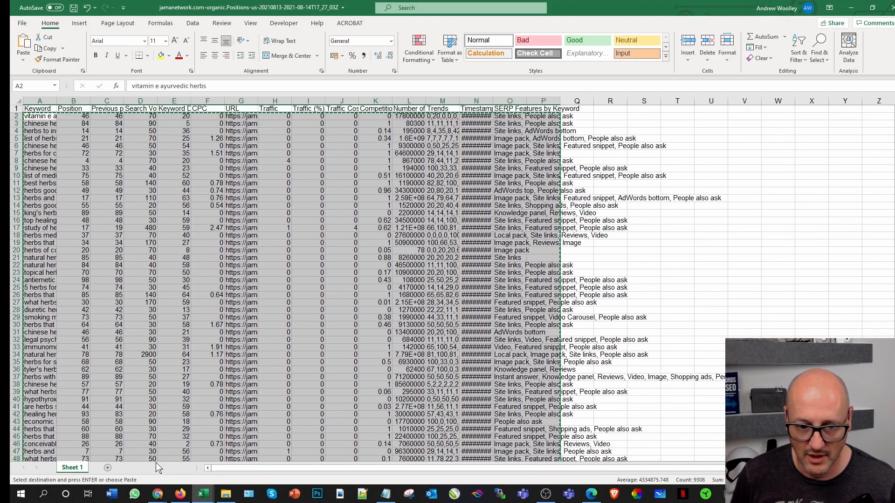
Step: Switch to the Spices Plate Keyword research workbook and paste the copied rows at cell B11044 of the Keywords sheet
mouse_move(202, 500)
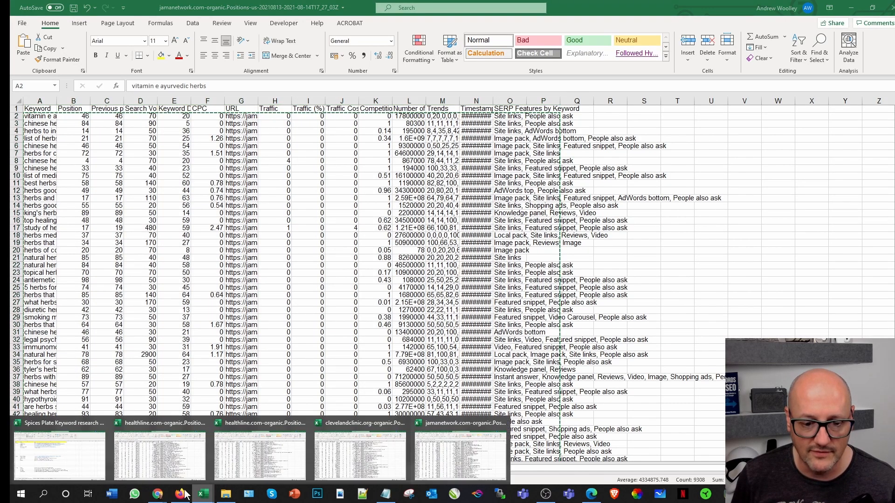
click(70, 444)
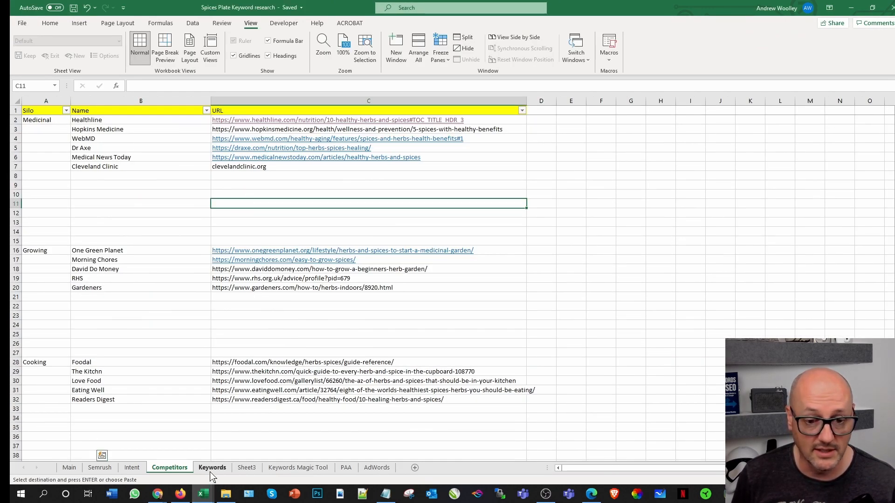
click(212, 468)
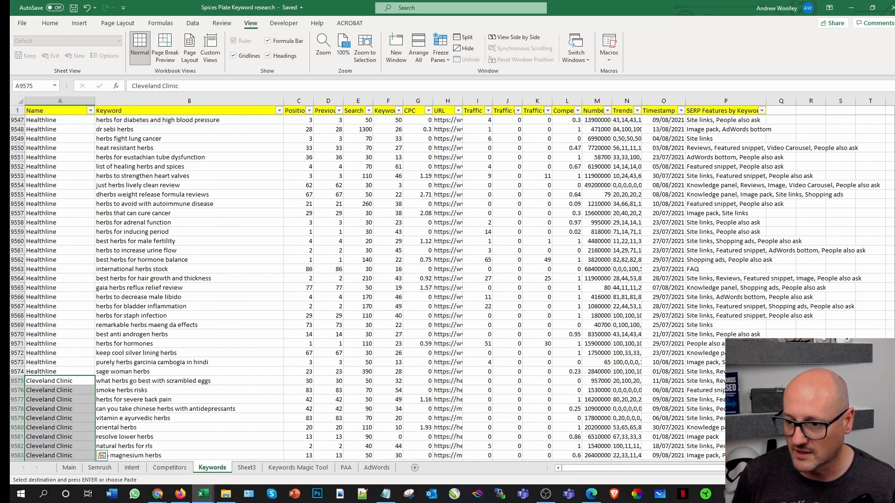
scroll(452, 287, down, 20)
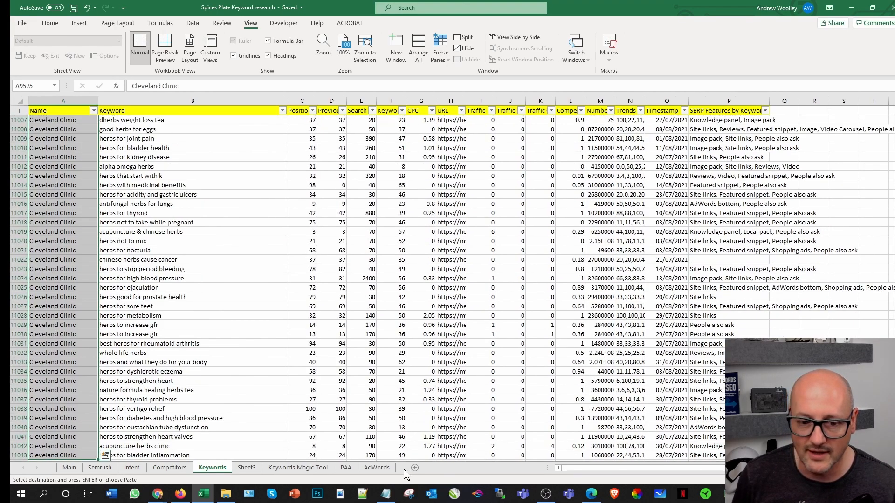
scroll(190, 406, down, 4)
click(127, 354)
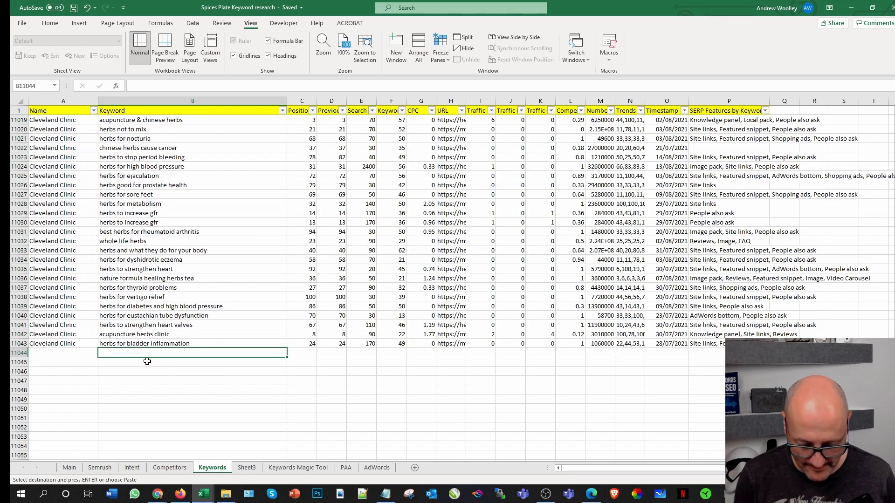
key(ctrl+v)
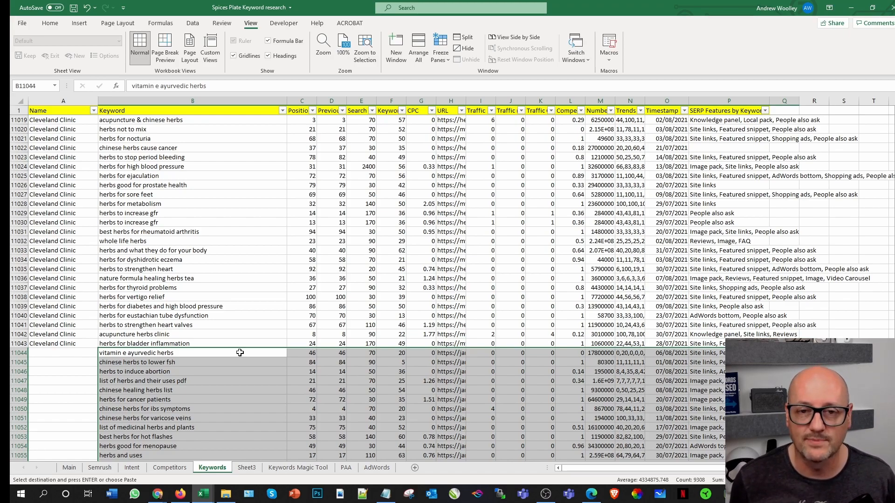
Step: Enter Jama Network in cell A11044, fill it down the Name column alongside the pasted rows, and save the workbook
click(59, 355)
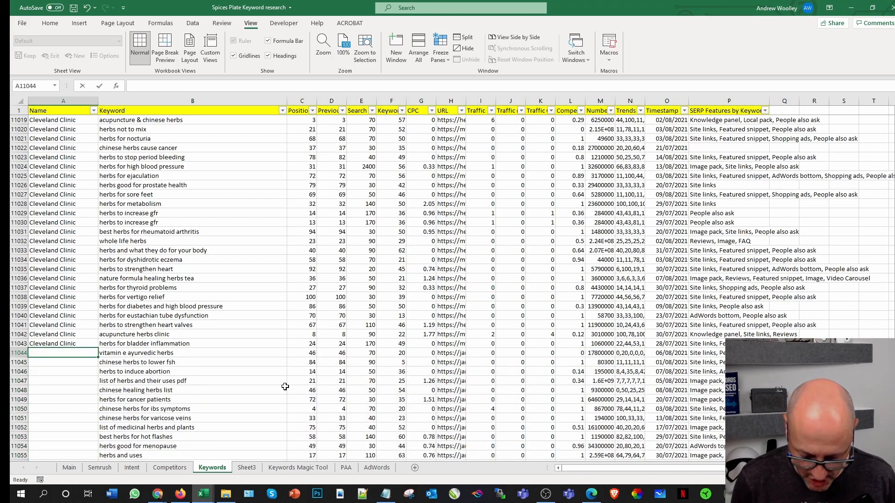
text(Jama Network)
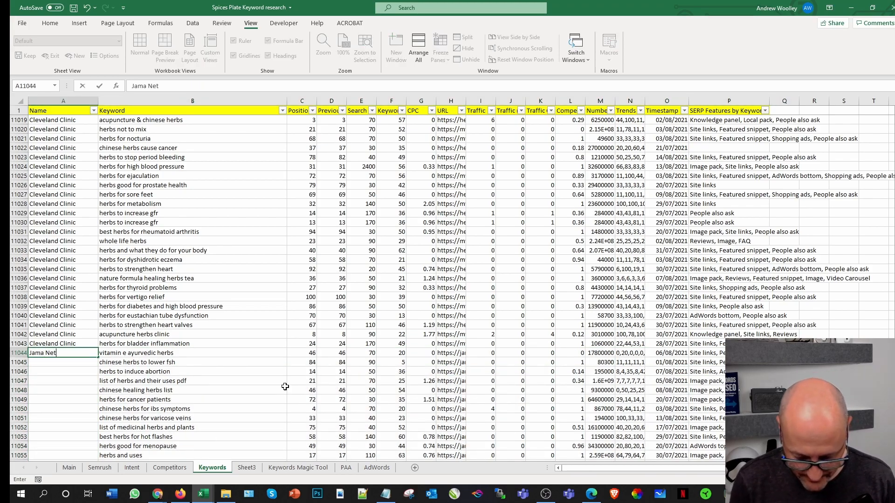
double_click(98, 357)
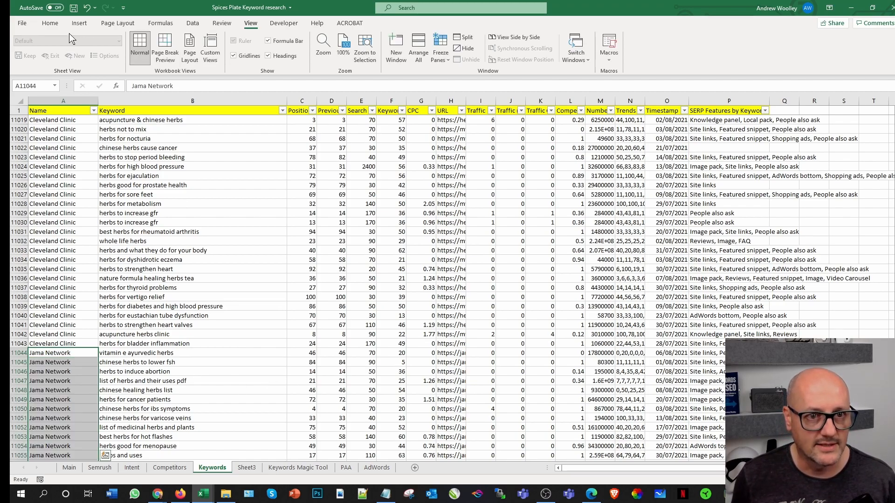
click(73, 7)
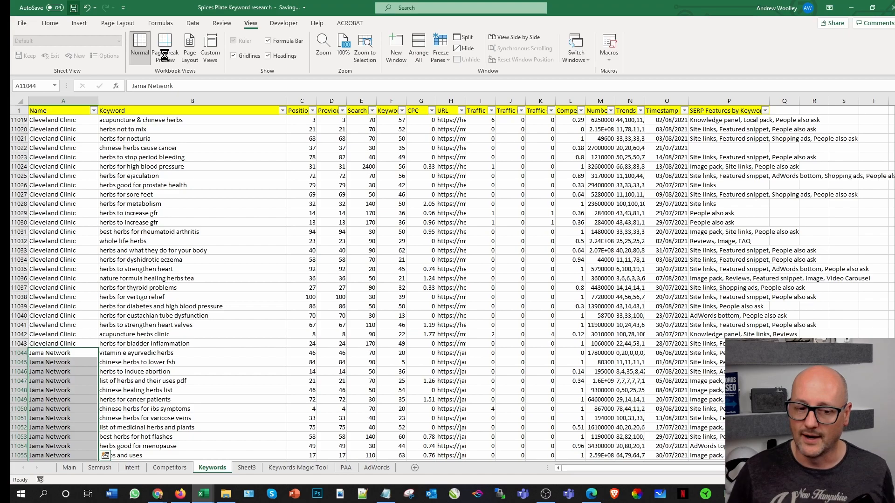